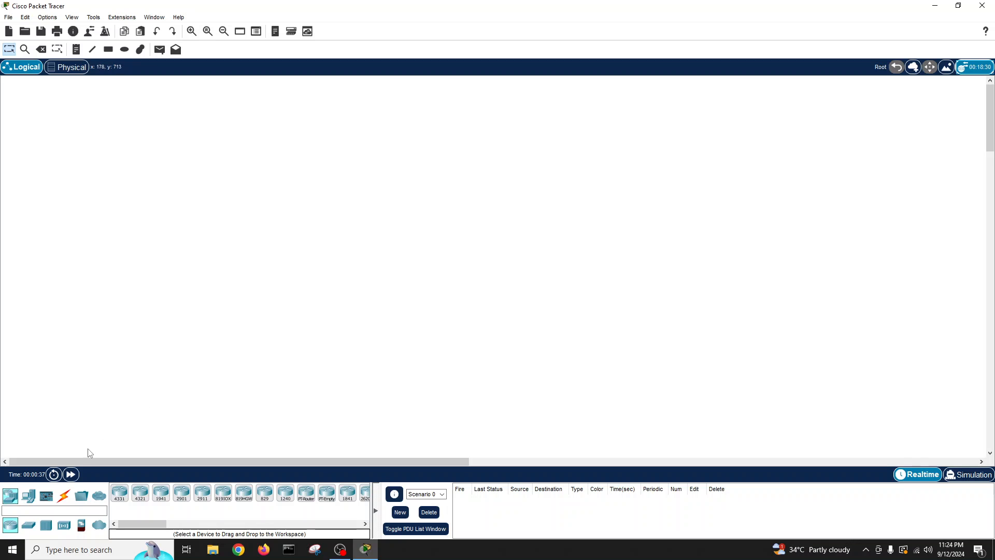
Place a 2960 switch in the left part of the workspace with two PCs below it.
{"action": "left_click_drag", "start_coordinate": [28, 526], "coordinate": [250, 300]}
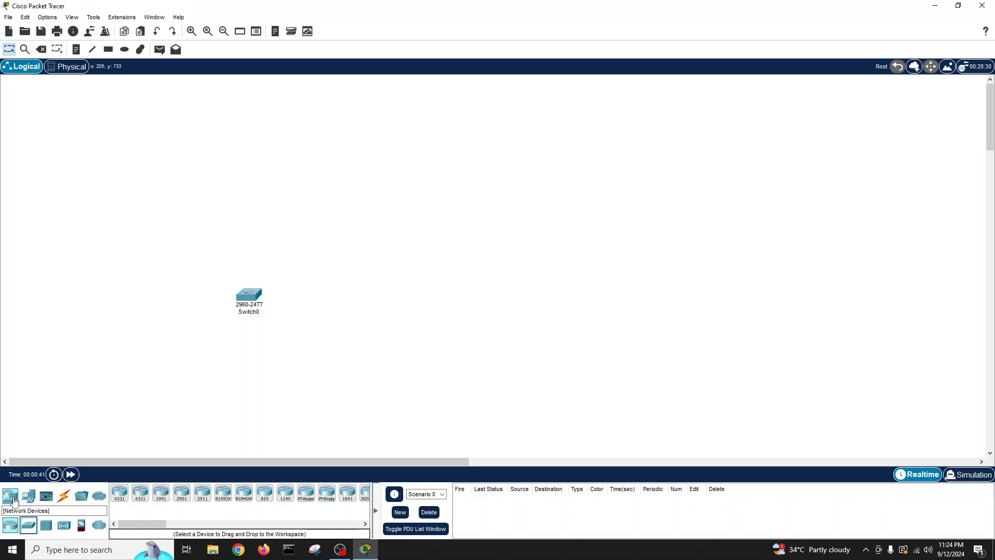
{"action": "left_click", "coordinate": [29, 496]}
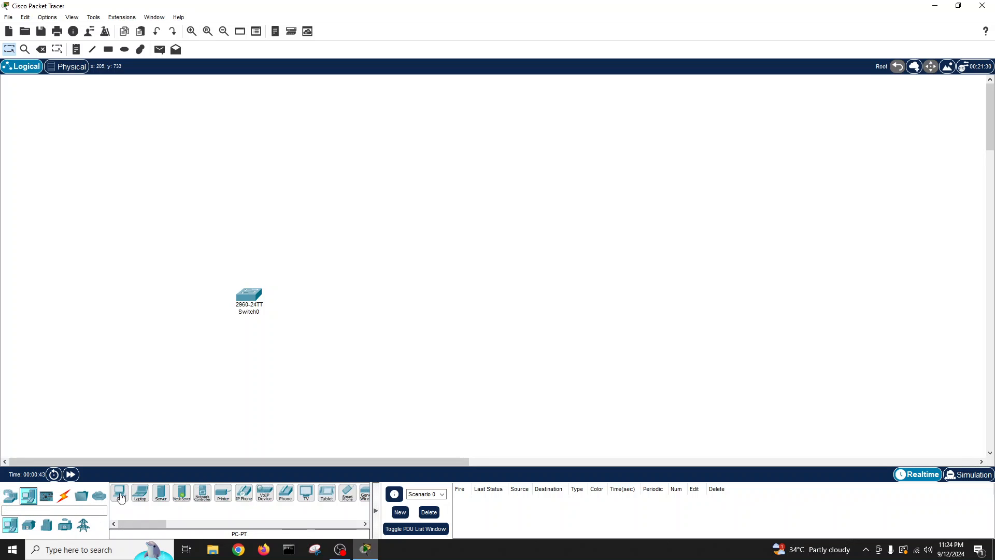
{"action": "left_click_drag", "start_coordinate": [121, 498], "coordinate": [188, 370]}
{"action": "left_click_drag", "start_coordinate": [119, 493], "coordinate": [300, 376]}
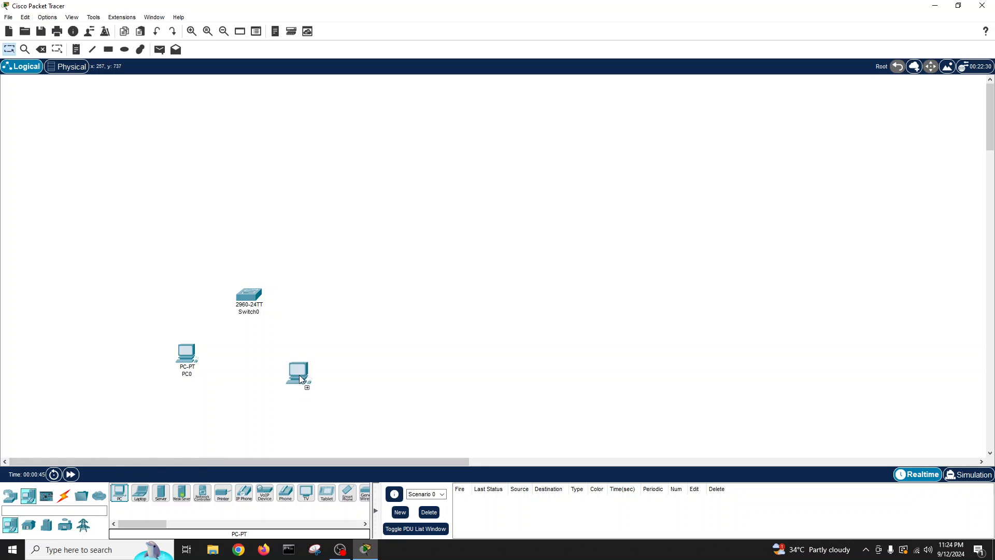
{"action": "left_click", "coordinate": [285, 369]}
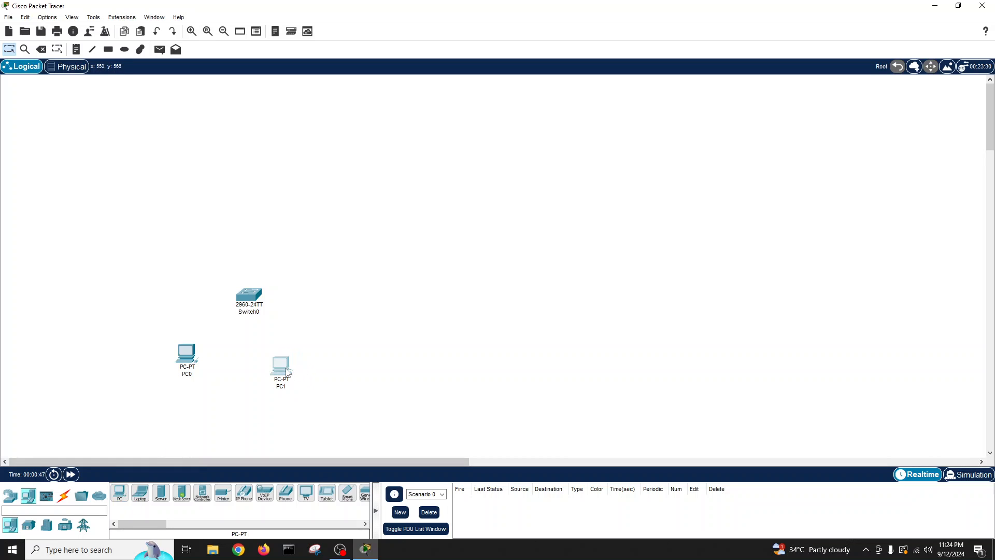
Reposition PC0, PC1 and Switch0 so the switch sits centred above the two PCs.
{"action": "left_click_drag", "start_coordinate": [188, 354], "coordinate": [197, 359]}
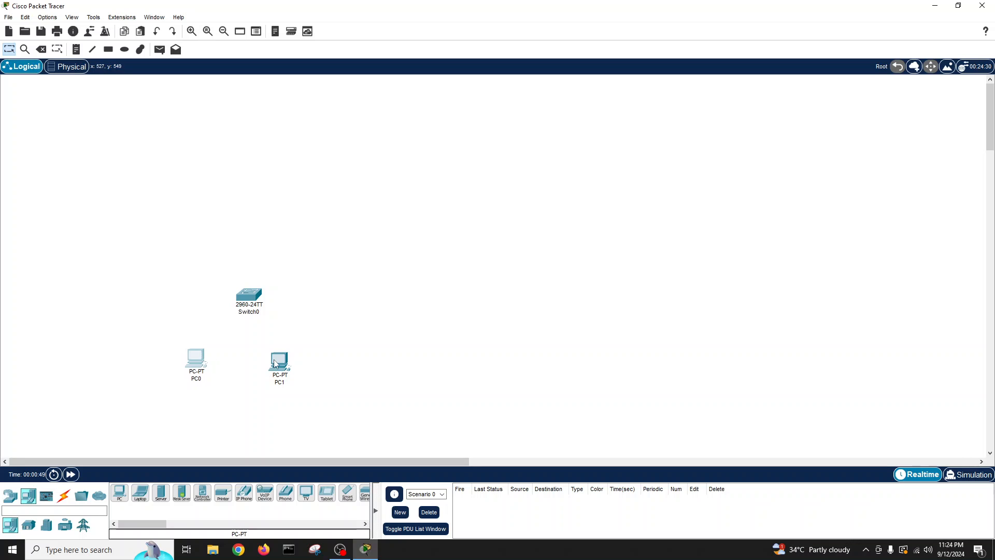
{"action": "left_click", "coordinate": [275, 359]}
{"action": "left_click_drag", "start_coordinate": [249, 295], "coordinate": [245, 290]}
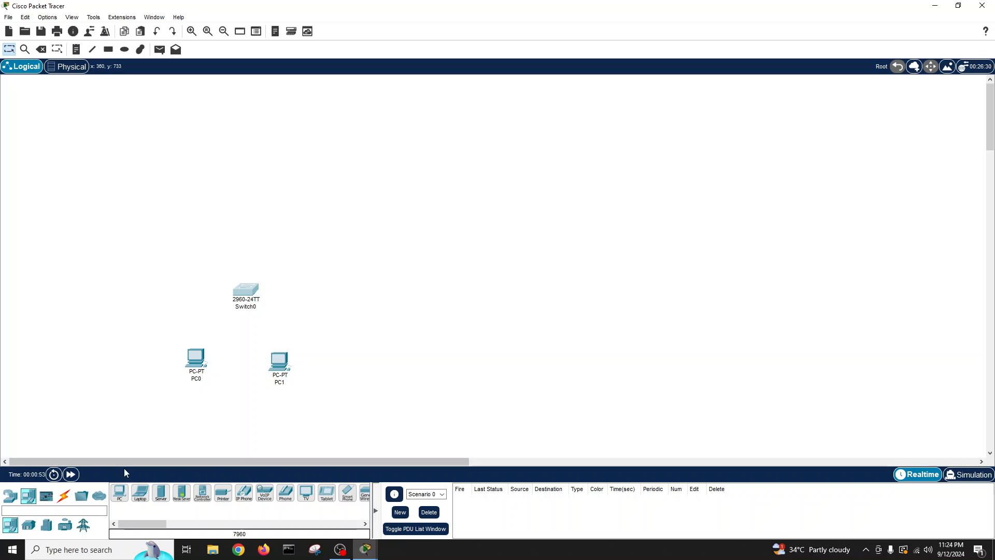
Place four 4331 routers in a horizontal row above the switch, extending across the workspace to the right.
{"action": "left_click", "coordinate": [29, 525]}
{"action": "left_click", "coordinate": [10, 496]}
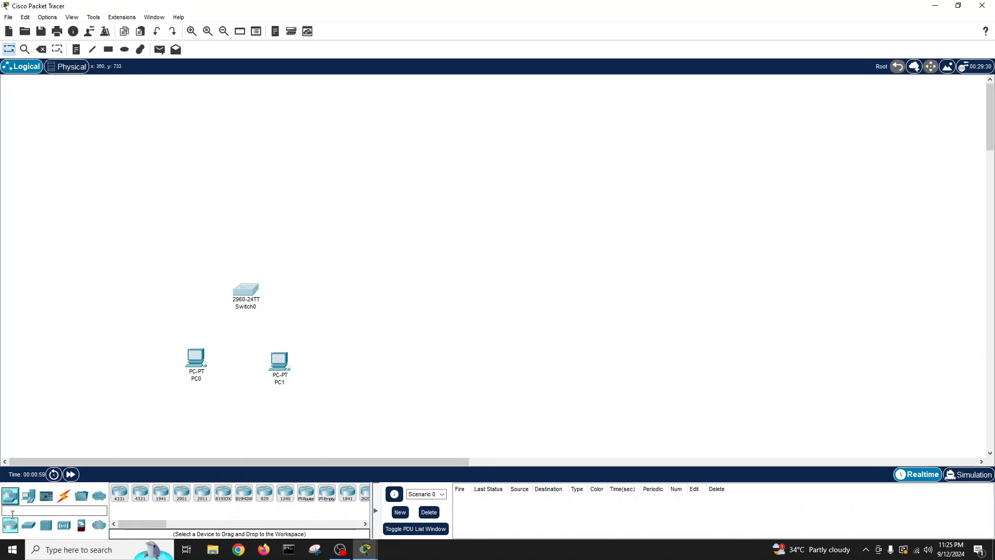
{"action": "left_click", "coordinate": [121, 498]}
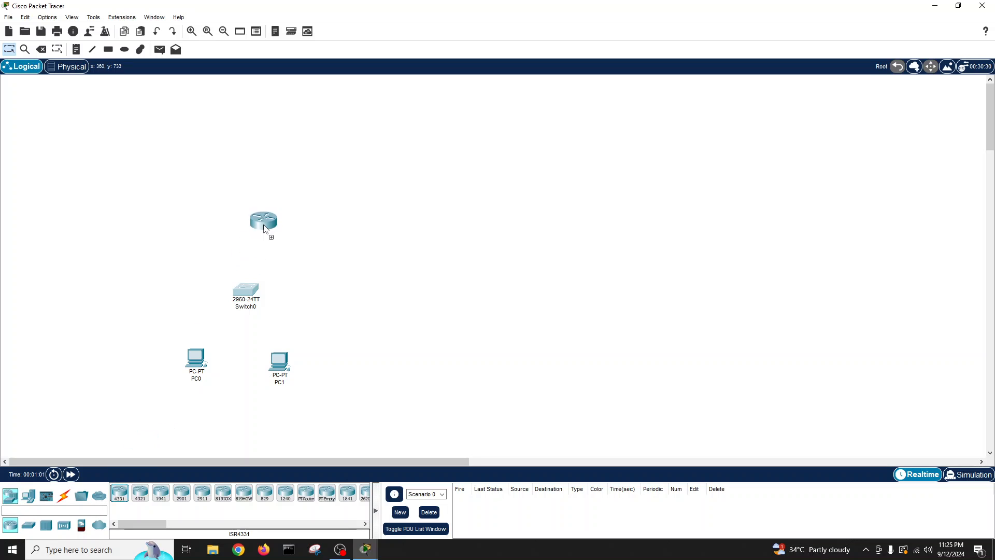
{"action": "left_click", "coordinate": [283, 214]}
{"action": "left_click", "coordinate": [120, 496]}
{"action": "left_click", "coordinate": [396, 210]}
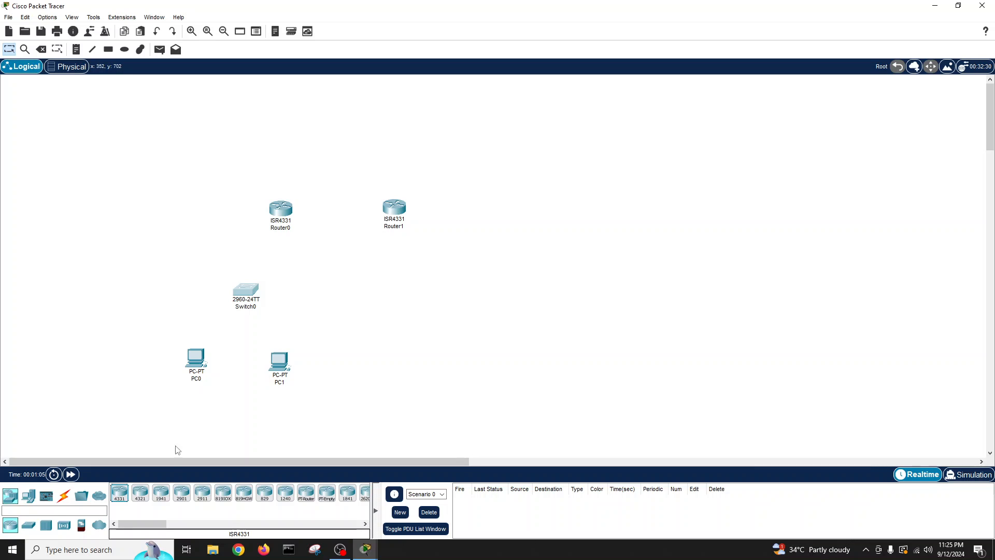
{"action": "left_click", "coordinate": [120, 496]}
{"action": "left_click", "coordinate": [520, 209]}
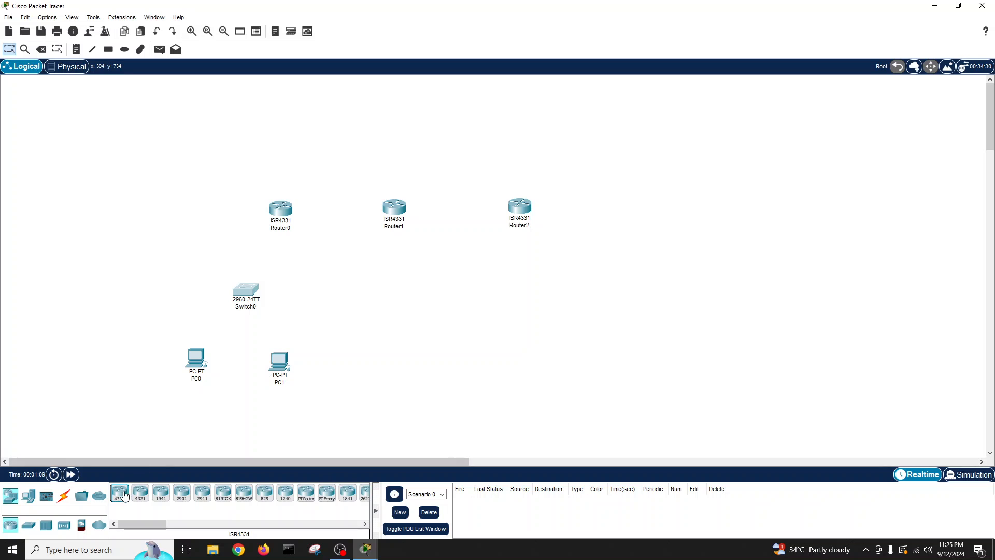
{"action": "left_click", "coordinate": [123, 496]}
{"action": "left_click", "coordinate": [610, 205]}
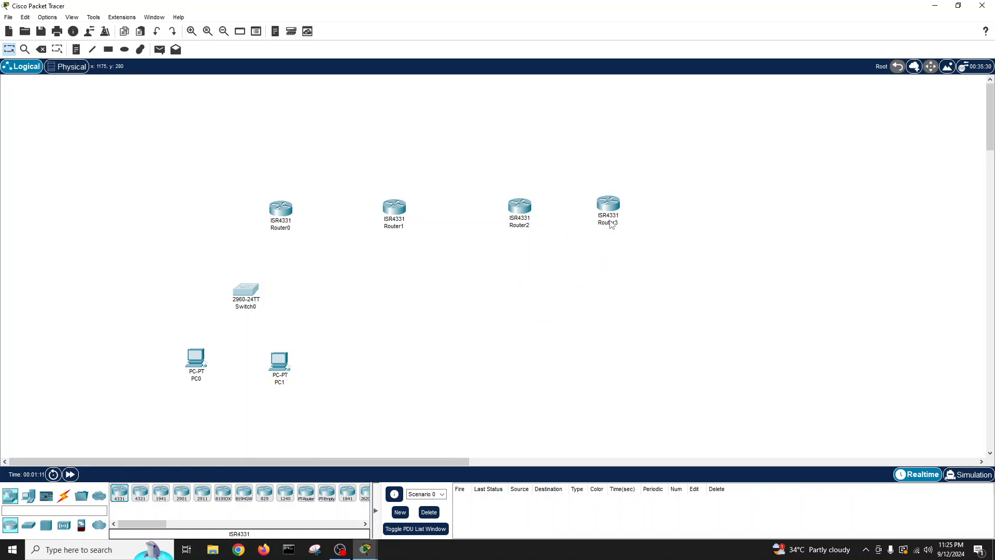
Place a second 2960 switch below Router3 and two more PCs beneath that switch.
{"action": "left_click", "coordinate": [29, 524]}
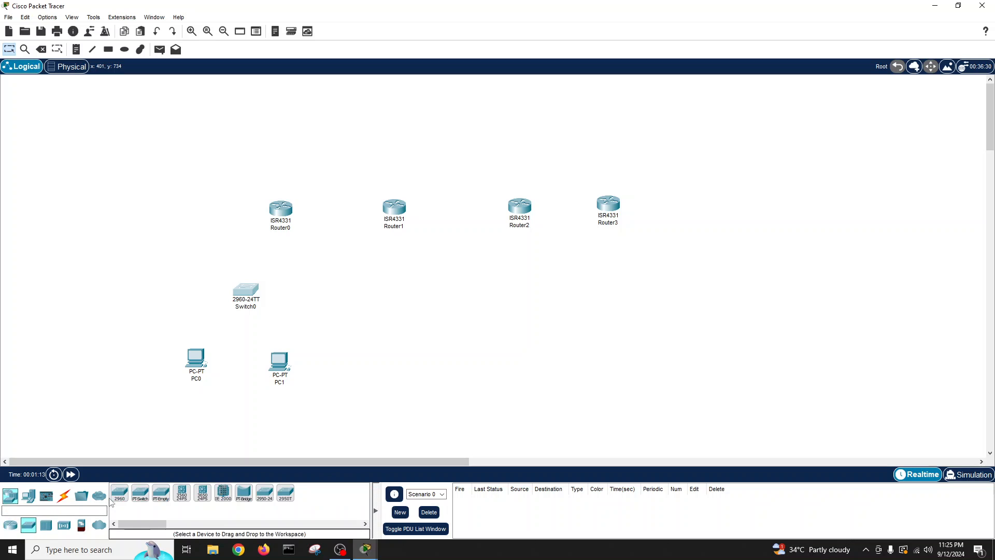
{"action": "left_click", "coordinate": [119, 493]}
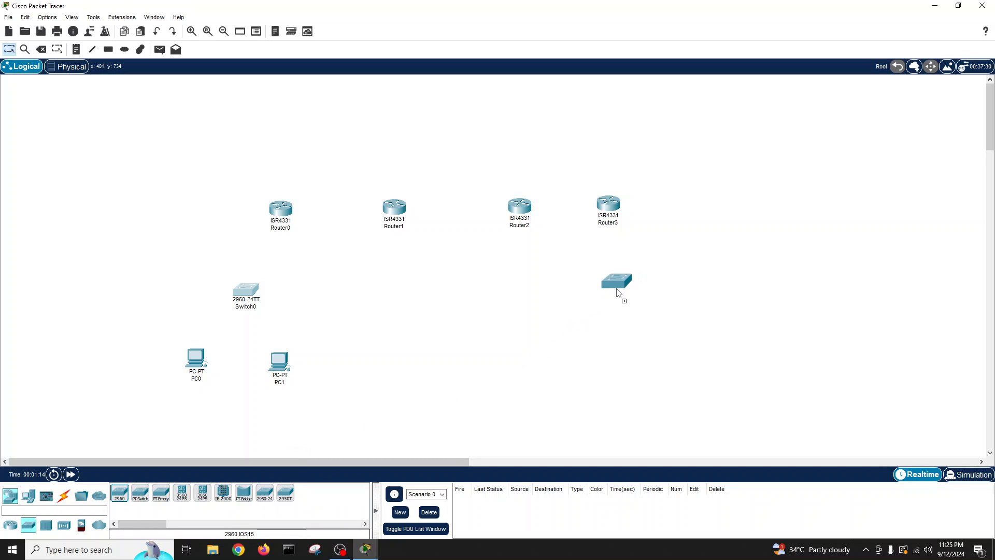
{"action": "left_click", "coordinate": [617, 292]}
{"action": "left_click", "coordinate": [29, 496]}
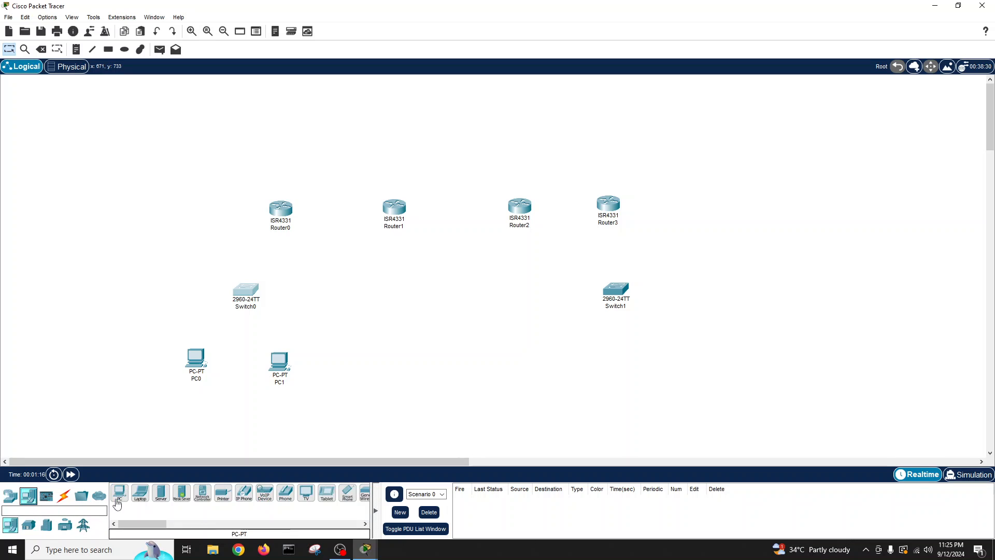
{"action": "left_click", "coordinate": [118, 492]}
{"action": "left_click", "coordinate": [577, 363]}
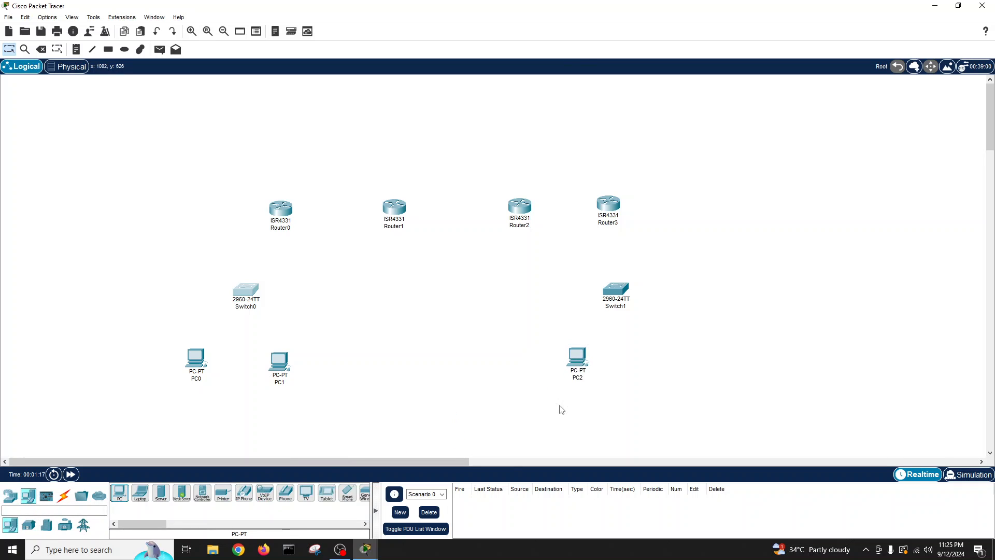
{"action": "left_click", "coordinate": [120, 497]}
{"action": "left_click", "coordinate": [640, 365]}
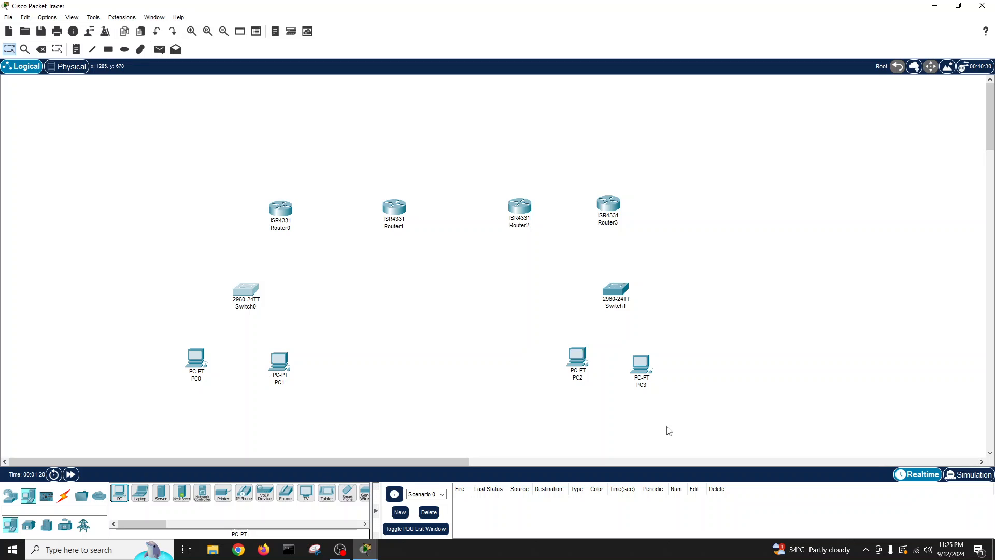
Reposition PC2, PC3 and Switch1 so the switch sits centred above its two PCs.
{"action": "left_click_drag", "start_coordinate": [645, 364], "coordinate": [654, 354]}
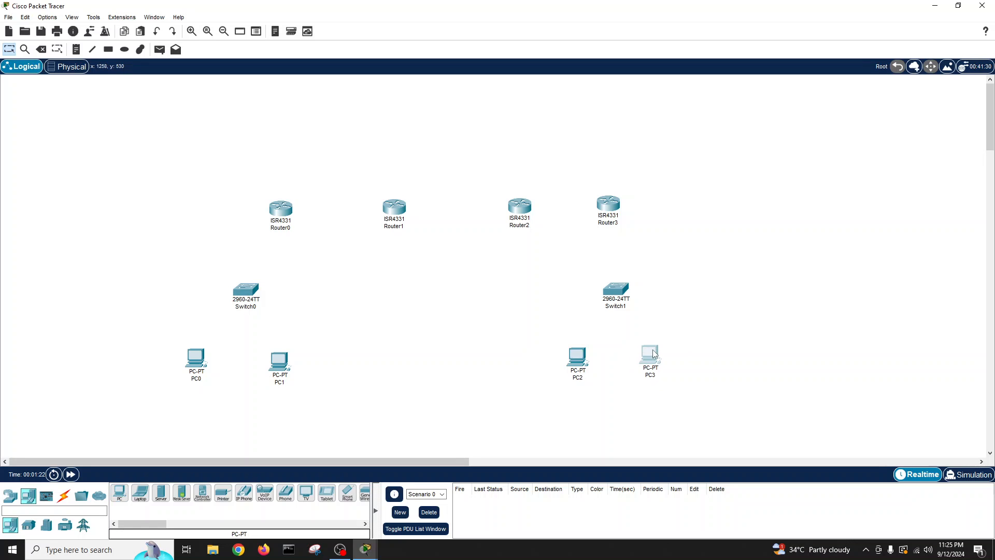
{"action": "left_click_drag", "start_coordinate": [579, 363], "coordinate": [585, 362]}
{"action": "left_click_drag", "start_coordinate": [614, 301], "coordinate": [614, 308]}
Line up Router0, Router1 and Router2 with Router3, with Router0 moved left, and shift Switch0 beneath Router0.
{"action": "left_click_drag", "start_coordinate": [524, 216], "coordinate": [513, 211]}
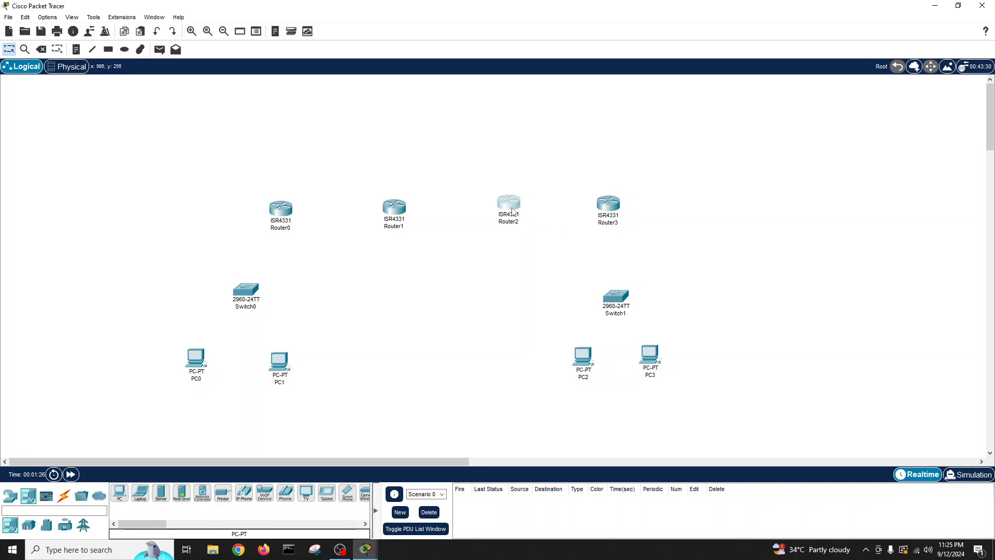
{"action": "left_click_drag", "start_coordinate": [399, 208], "coordinate": [391, 202]}
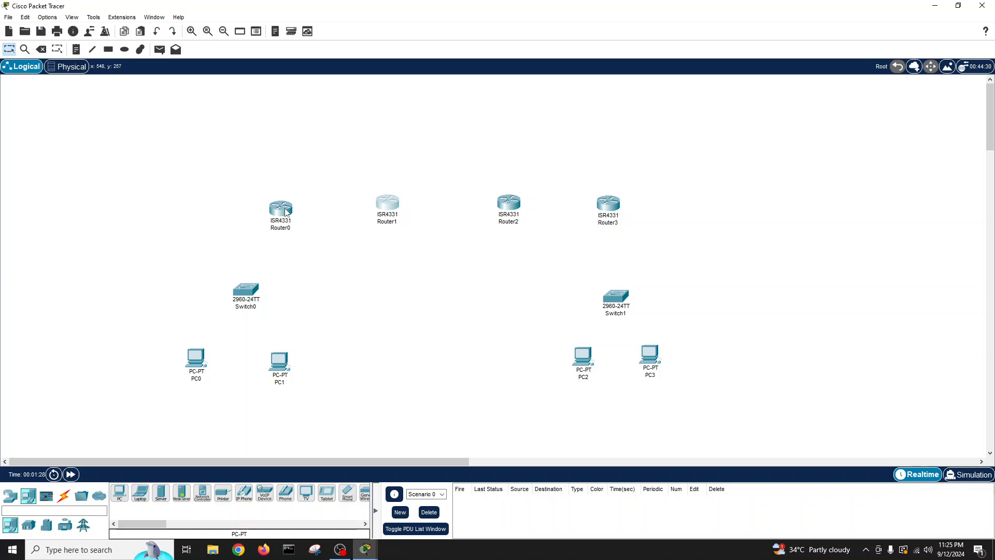
{"action": "left_click_drag", "start_coordinate": [287, 212], "coordinate": [251, 207]}
{"action": "left_click_drag", "start_coordinate": [252, 304], "coordinate": [236, 288]}
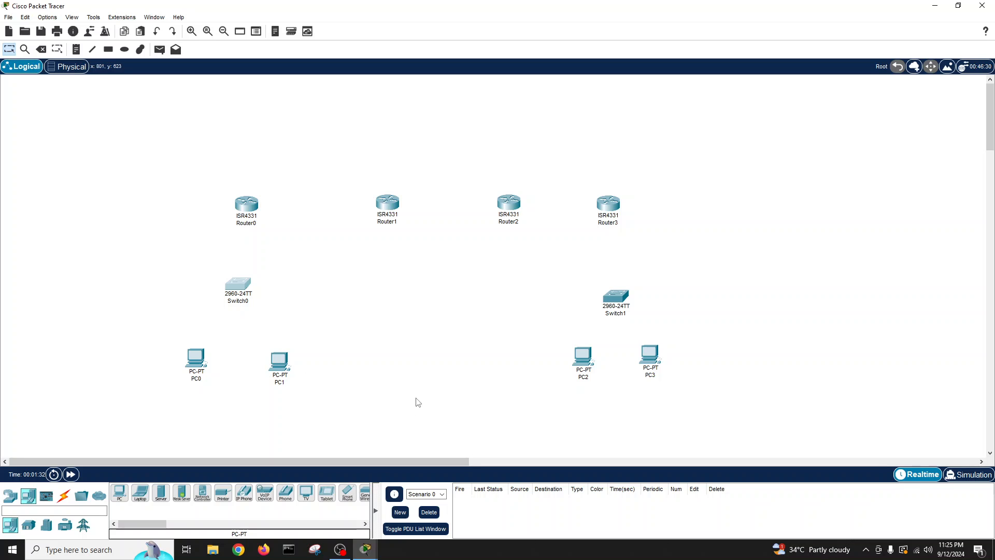
{"action": "left_click", "coordinate": [418, 403]}
Connect PC0 and PC1 to Switch0 using the automatically chosen connection type.
{"action": "left_click", "coordinate": [64, 496]}
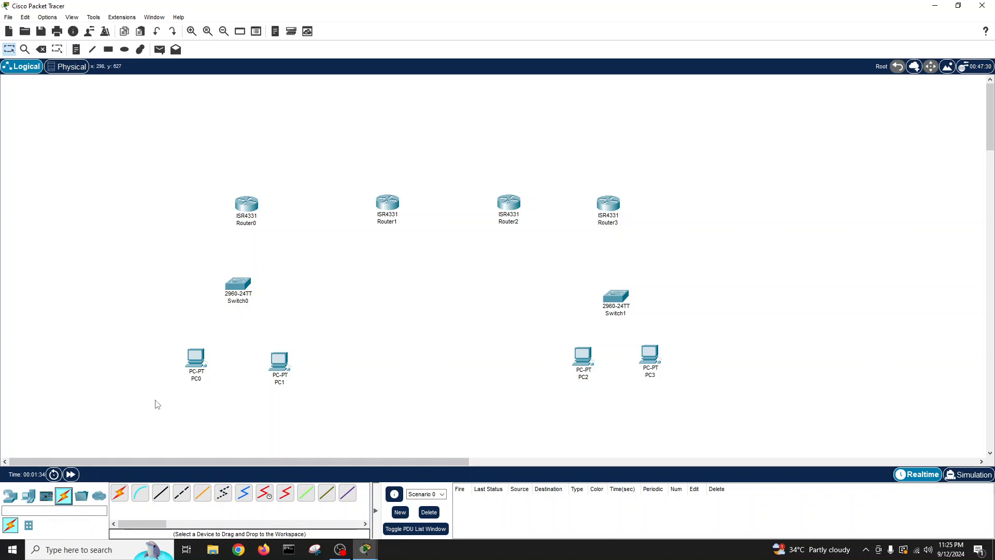
{"action": "left_click", "coordinate": [119, 492]}
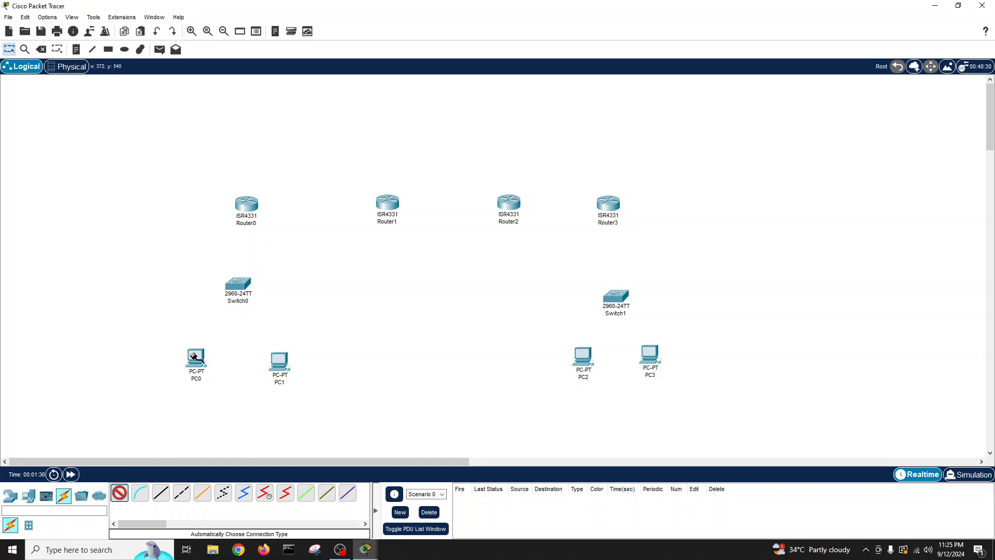
{"action": "left_click", "coordinate": [197, 357]}
{"action": "left_click", "coordinate": [237, 291]}
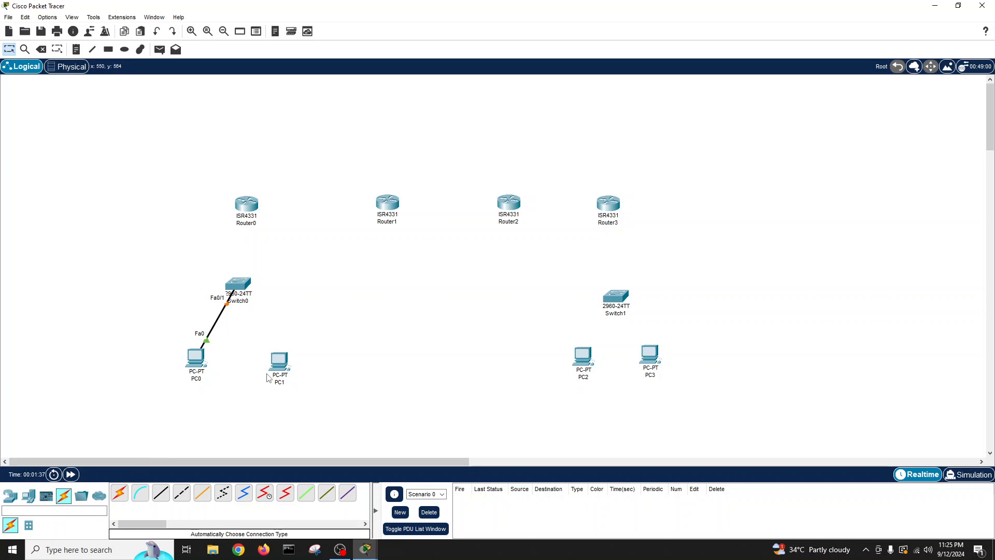
{"action": "left_click", "coordinate": [120, 492]}
{"action": "left_click", "coordinate": [276, 359]}
{"action": "left_click", "coordinate": [242, 286]}
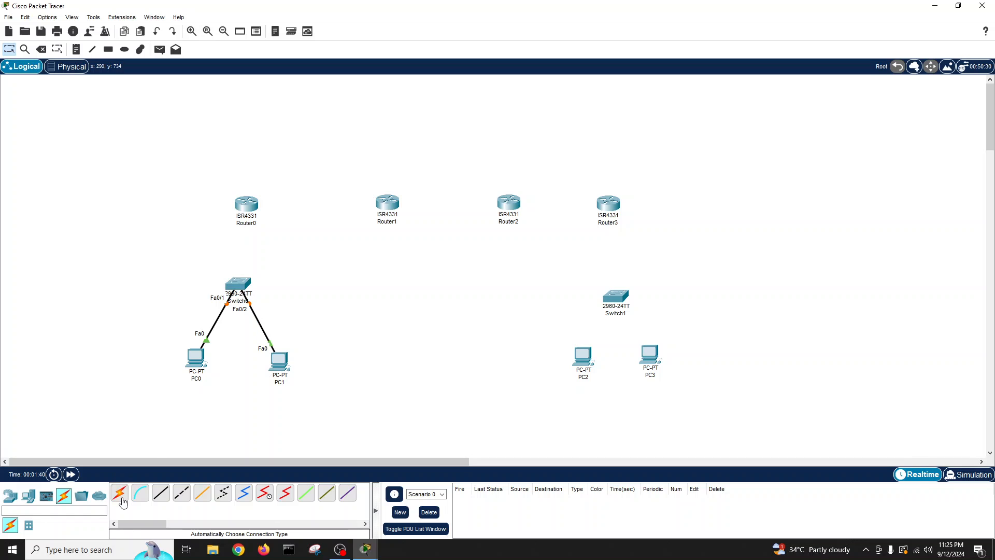
Connect Switch0 to Router0 using the automatically chosen connection type.
{"action": "left_click", "coordinate": [119, 493]}
{"action": "left_click", "coordinate": [239, 285]}
{"action": "left_click", "coordinate": [260, 211]}
Link the four routers in a chain from Router0 through Router1 and Router2 to Router3 with automatically chosen cables.
{"action": "left_click", "coordinate": [247, 204]}
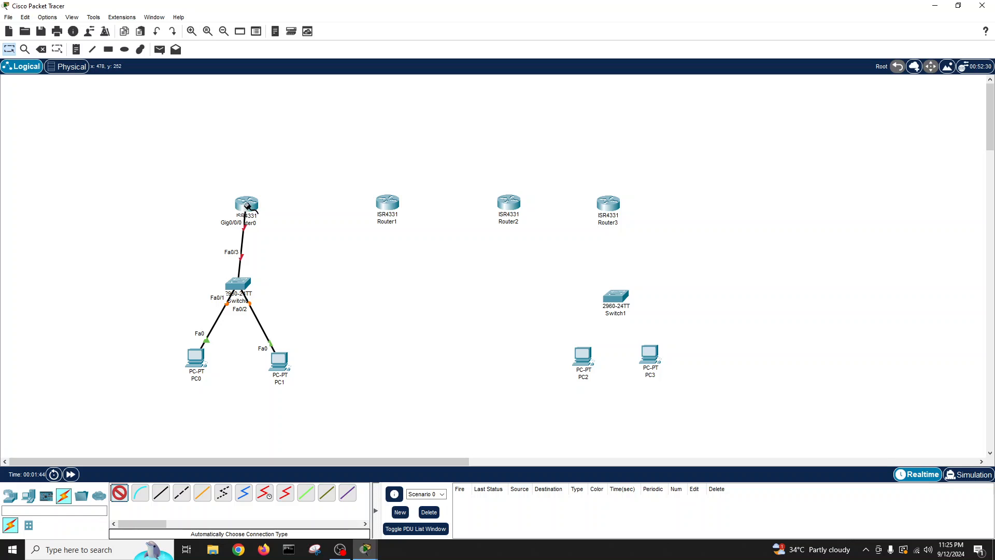
{"action": "left_click", "coordinate": [388, 202]}
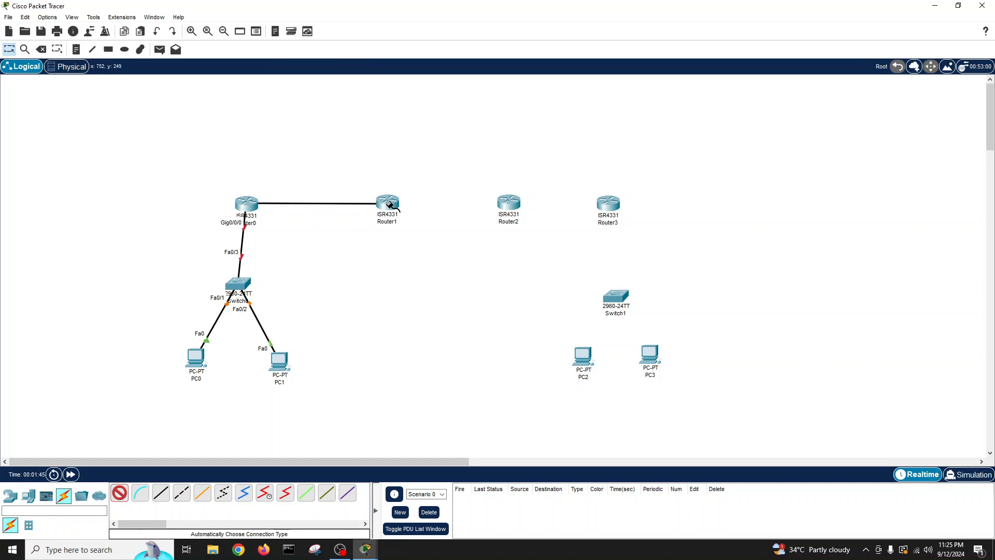
{"action": "left_click", "coordinate": [119, 492]}
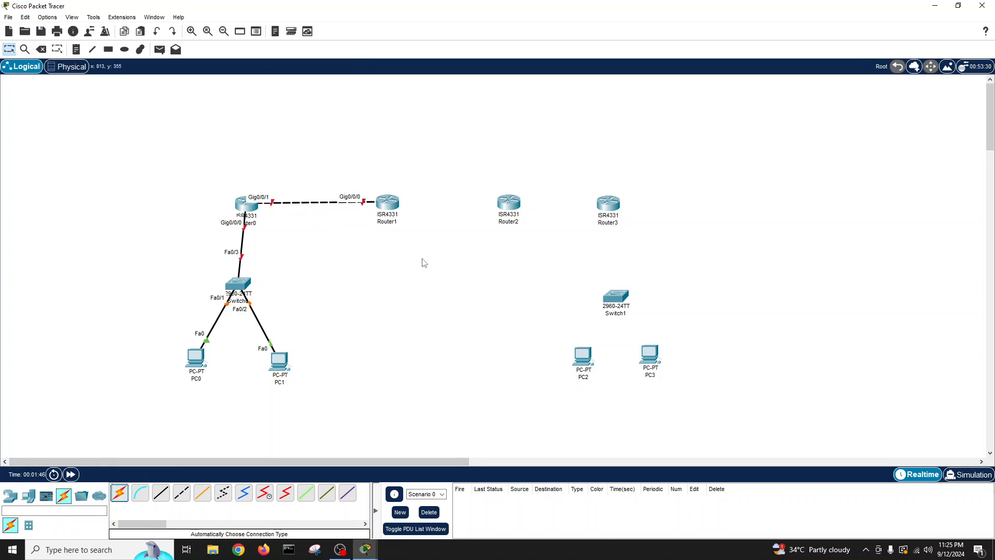
{"action": "left_click", "coordinate": [119, 492]}
{"action": "left_click", "coordinate": [388, 204]}
{"action": "left_click", "coordinate": [510, 203]}
{"action": "left_click", "coordinate": [512, 203]}
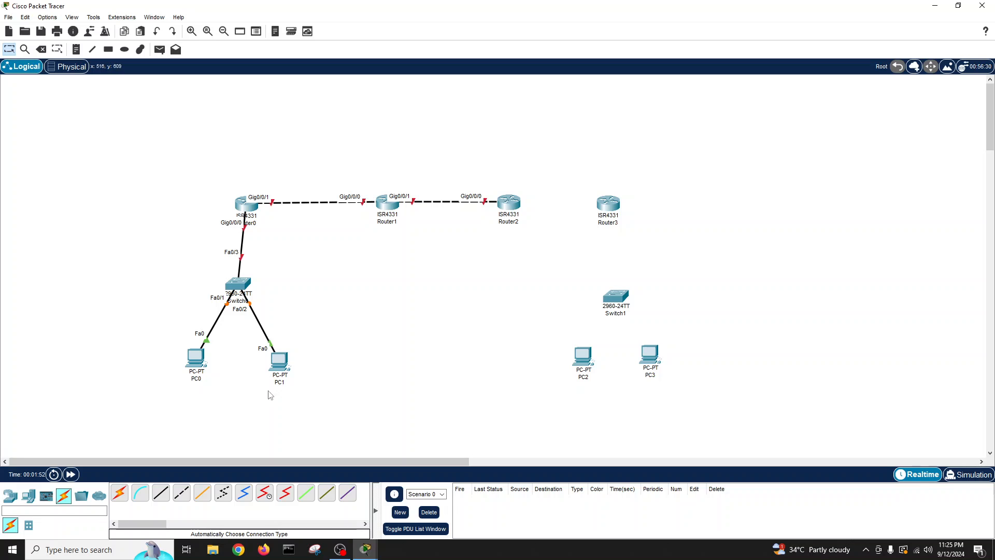
{"action": "left_click", "coordinate": [119, 493]}
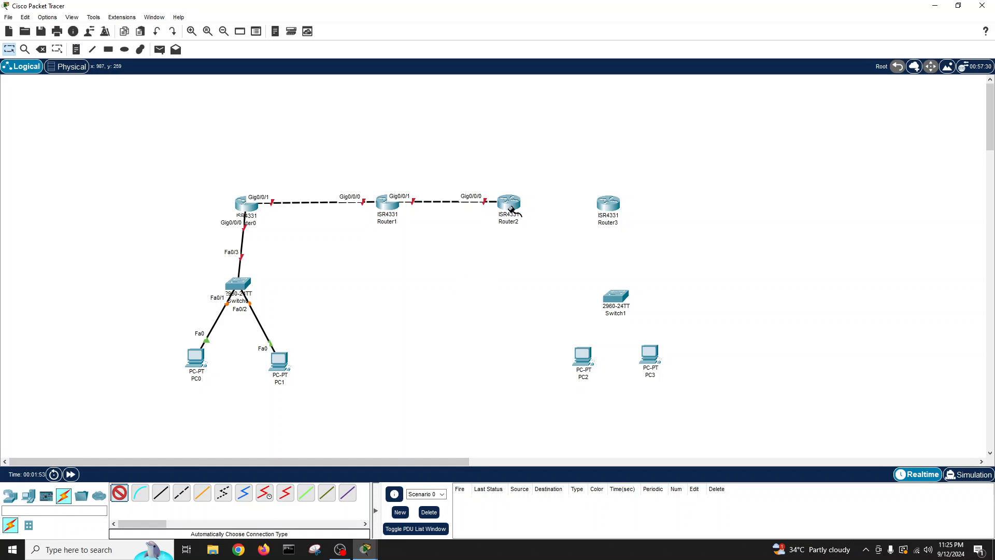
{"action": "left_click", "coordinate": [510, 205]}
{"action": "left_click", "coordinate": [609, 204]}
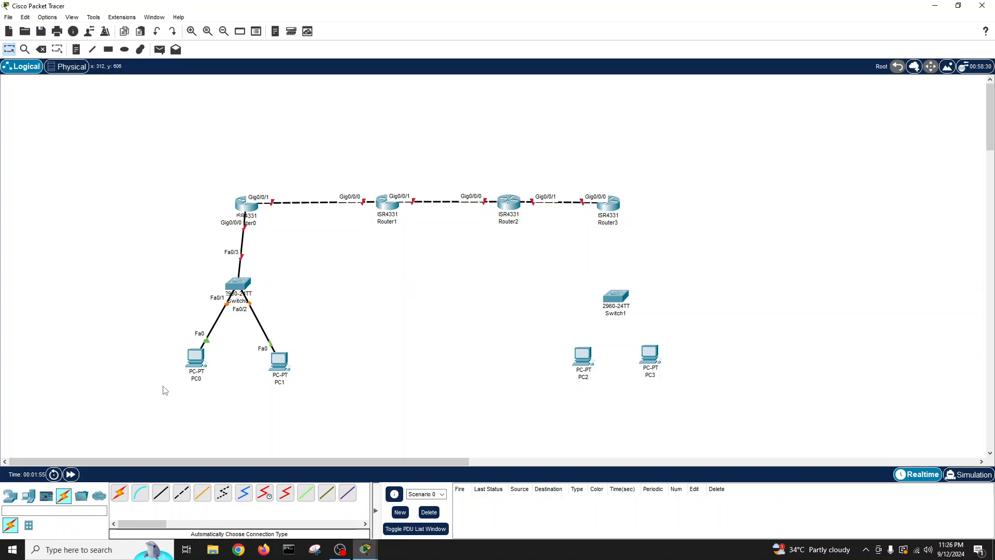
Connect Switch1 to Router3 using the automatically chosen connection type.
{"action": "left_click", "coordinate": [119, 492]}
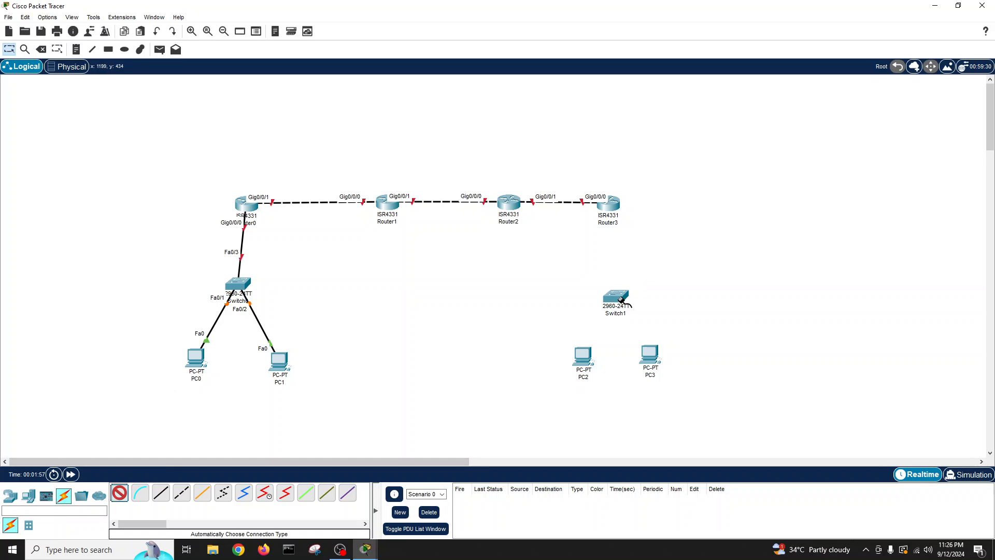
{"action": "left_click", "coordinate": [621, 299]}
{"action": "left_click", "coordinate": [610, 205]}
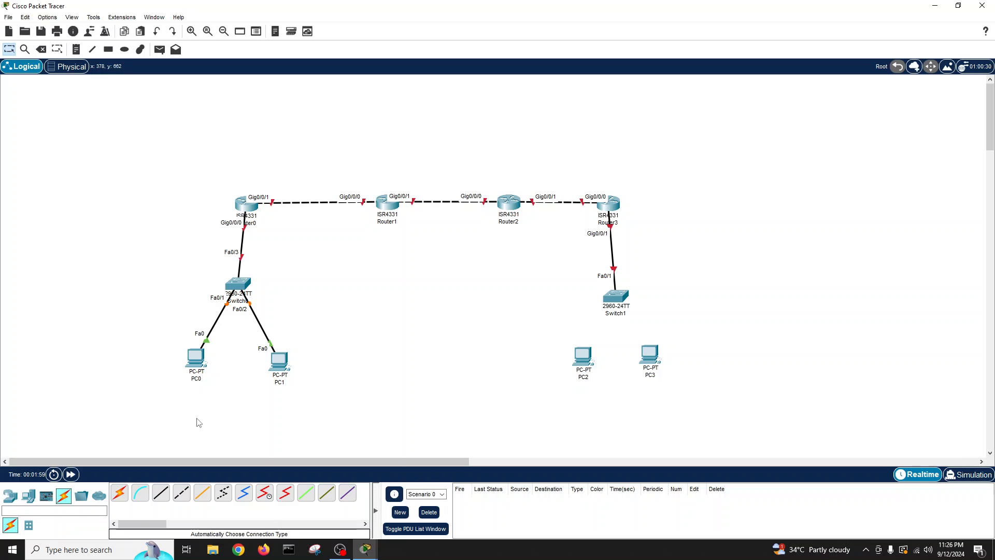
Connect PC2 and PC3 to Switch1 using the automatically chosen connection type.
{"action": "left_click", "coordinate": [119, 493]}
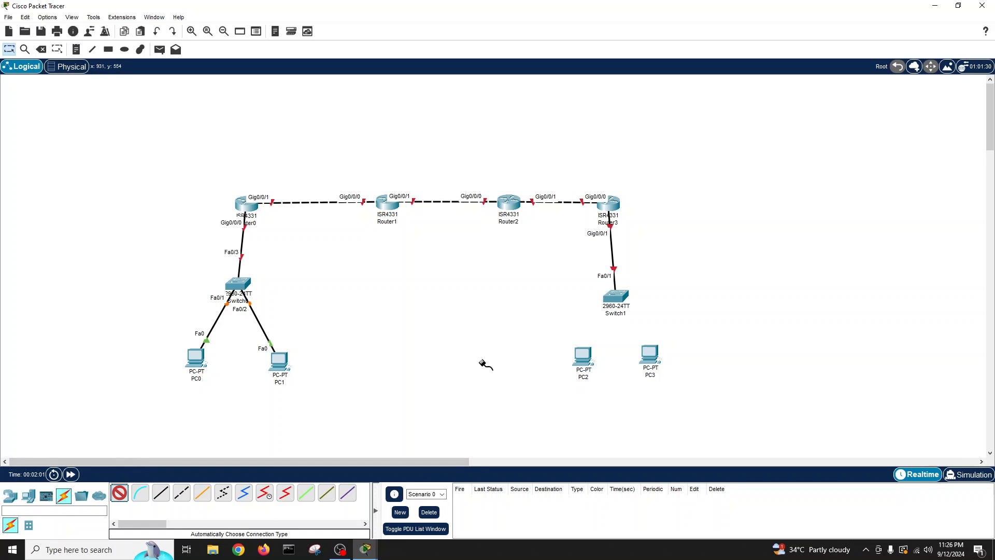
{"action": "left_click", "coordinate": [583, 356]}
{"action": "left_click", "coordinate": [616, 297]}
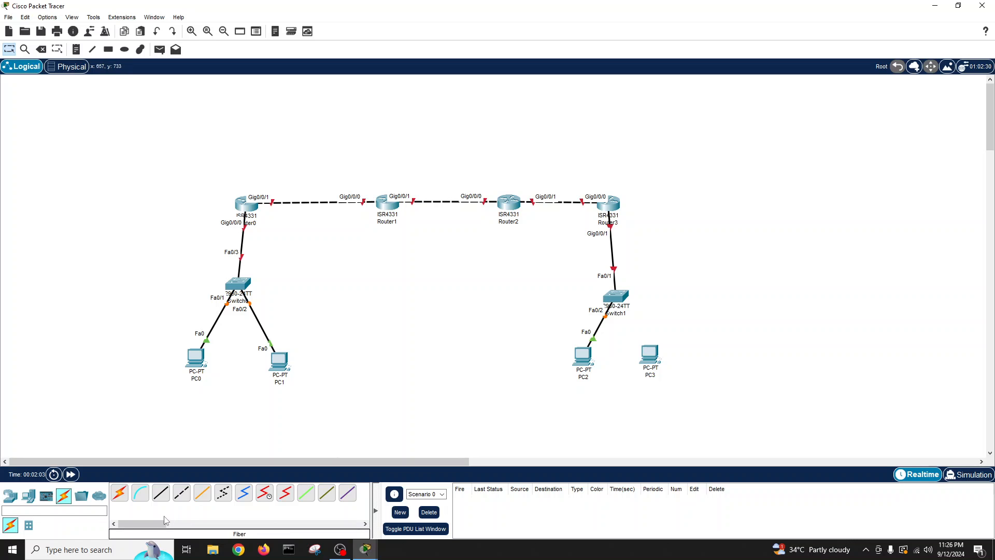
{"action": "left_click", "coordinate": [119, 493]}
{"action": "left_click", "coordinate": [650, 354]}
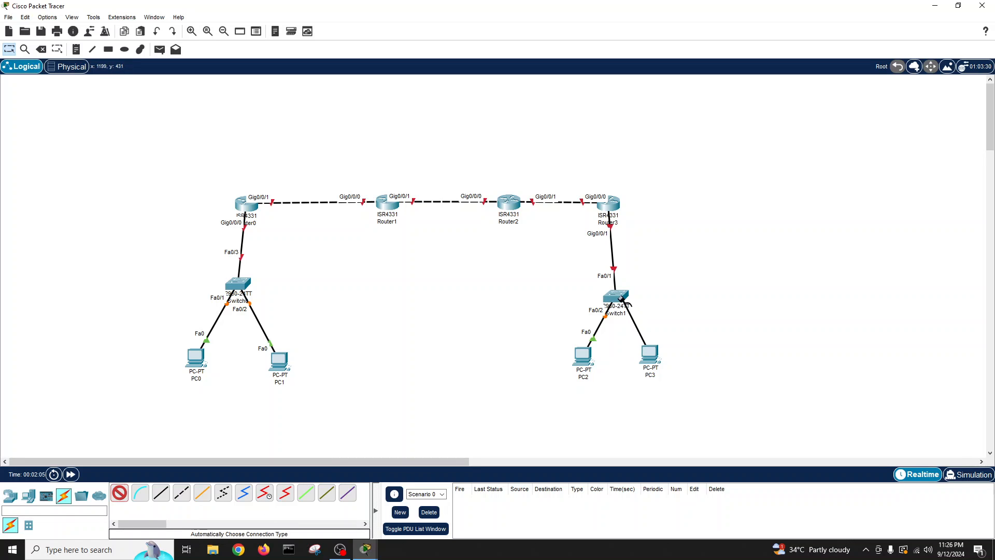
{"action": "left_click", "coordinate": [621, 299]}
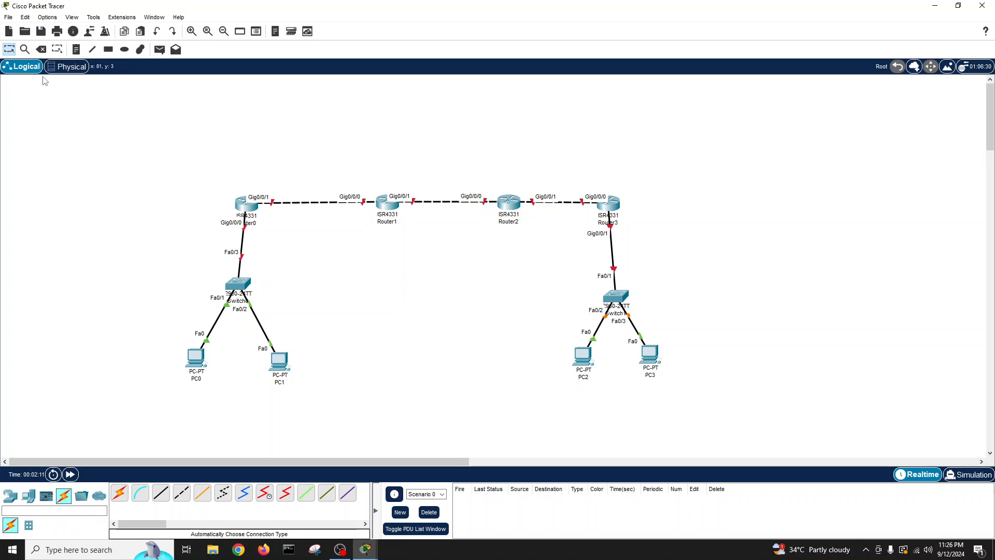
Delete the link between Switch0 and Router0 and the link between Switch1 and Router3.
{"action": "left_click", "coordinate": [41, 49]}
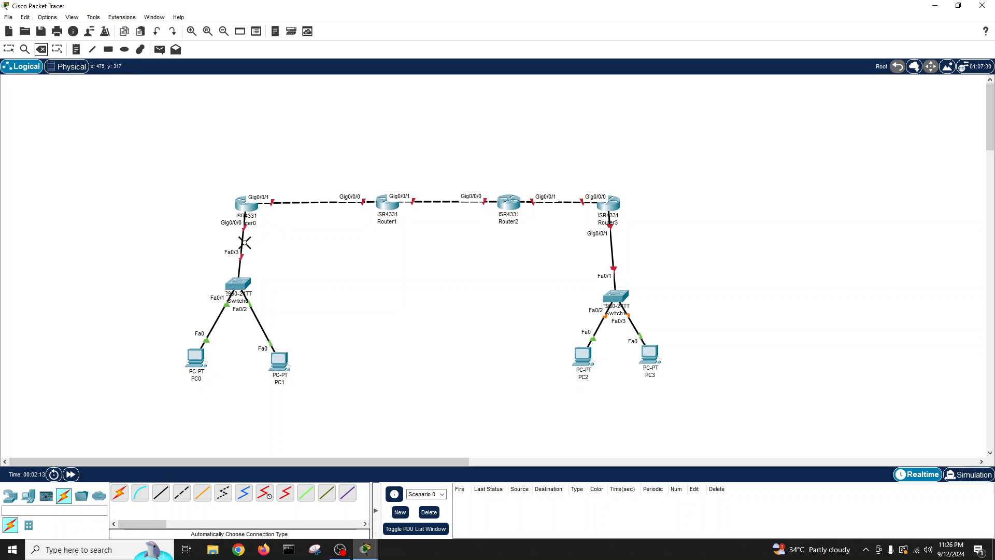
{"action": "left_click", "coordinate": [244, 242]}
{"action": "left_click", "coordinate": [613, 257]}
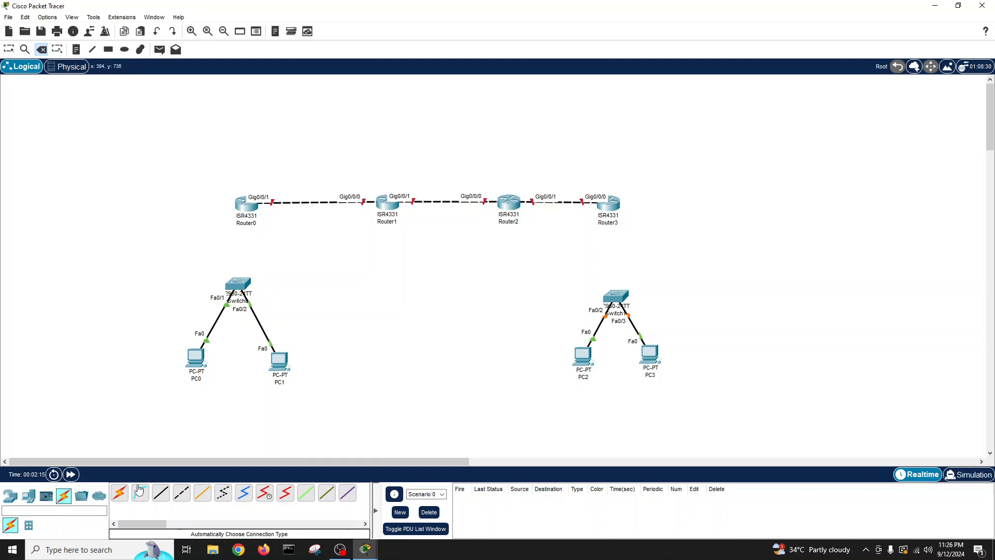
Connect Switch0 port Gig0/1 to Router0 port Gig0/0/0 with a Copper Straight-Through cable.
{"action": "left_click", "coordinate": [161, 493]}
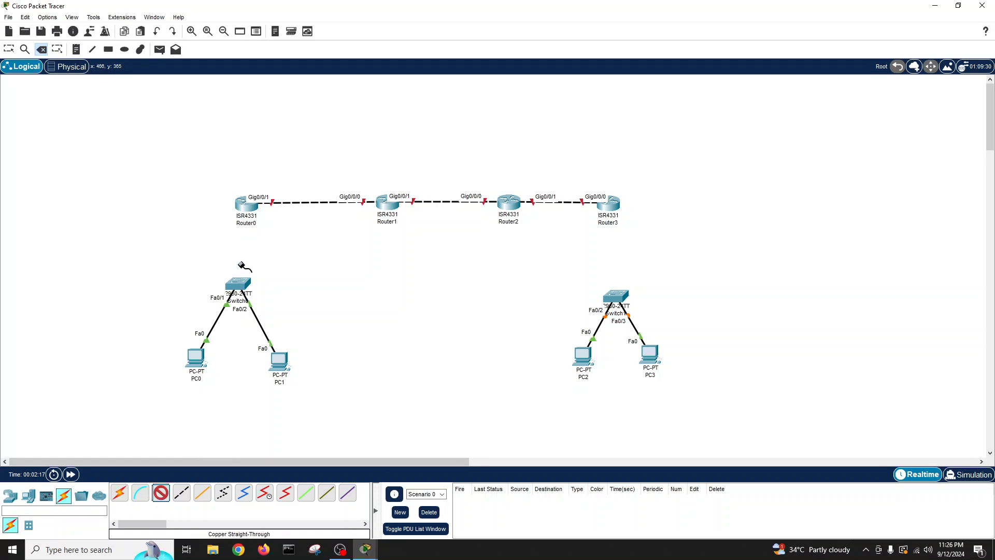
{"action": "left_click", "coordinate": [238, 283]}
{"action": "left_click", "coordinate": [278, 270]}
{"action": "left_click", "coordinate": [246, 207]}
{"action": "left_click", "coordinate": [281, 247]}
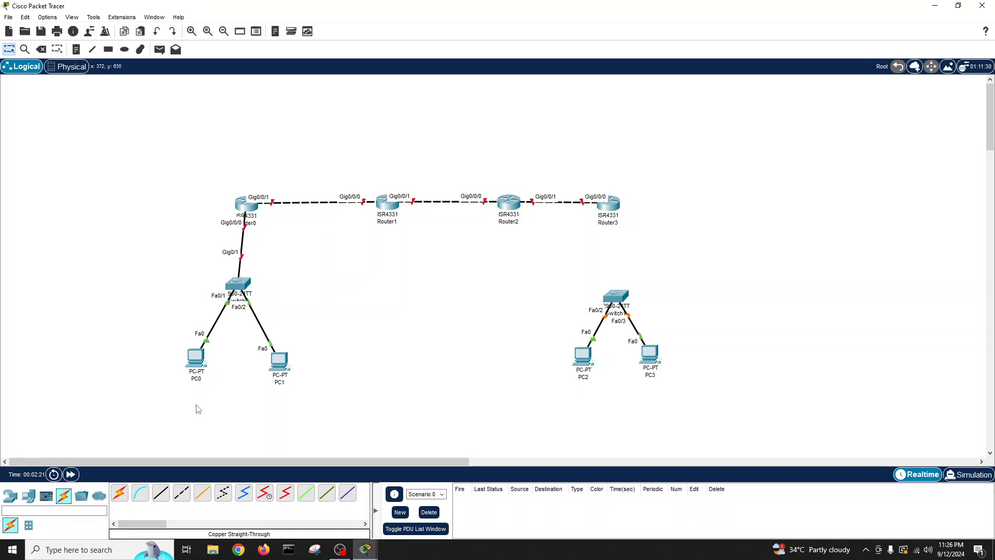
Connect Switch1 port Gig0/1 to Router3 port Gig0/0/1 with a Copper Straight-Through cable.
{"action": "left_click", "coordinate": [161, 493]}
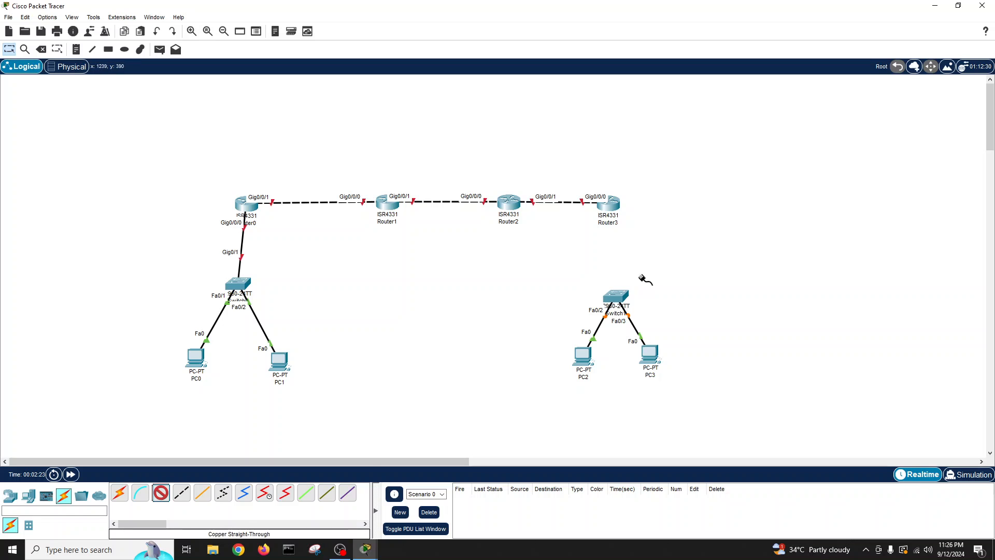
{"action": "left_click", "coordinate": [620, 298]}
{"action": "left_click", "coordinate": [663, 277]}
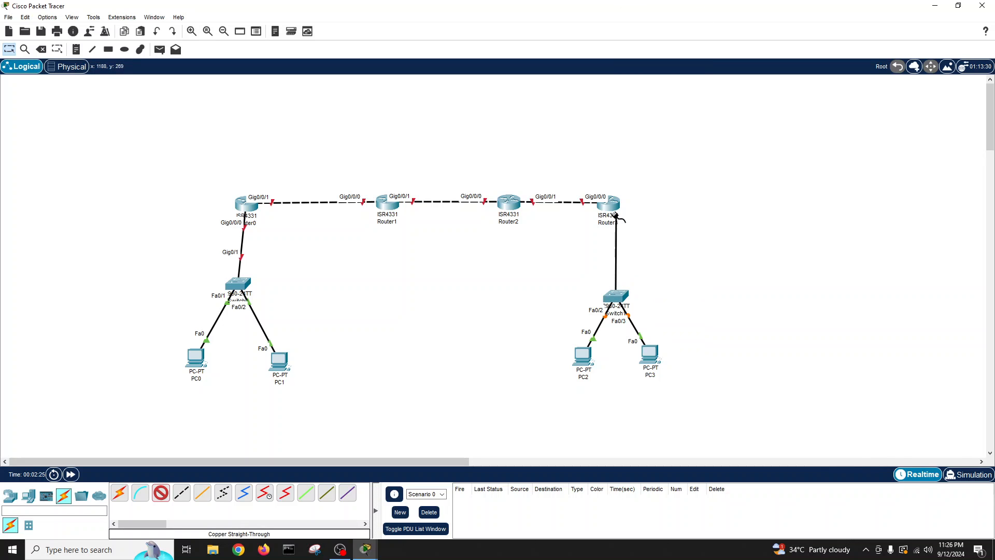
{"action": "left_click", "coordinate": [613, 212]}
{"action": "left_click", "coordinate": [657, 250]}
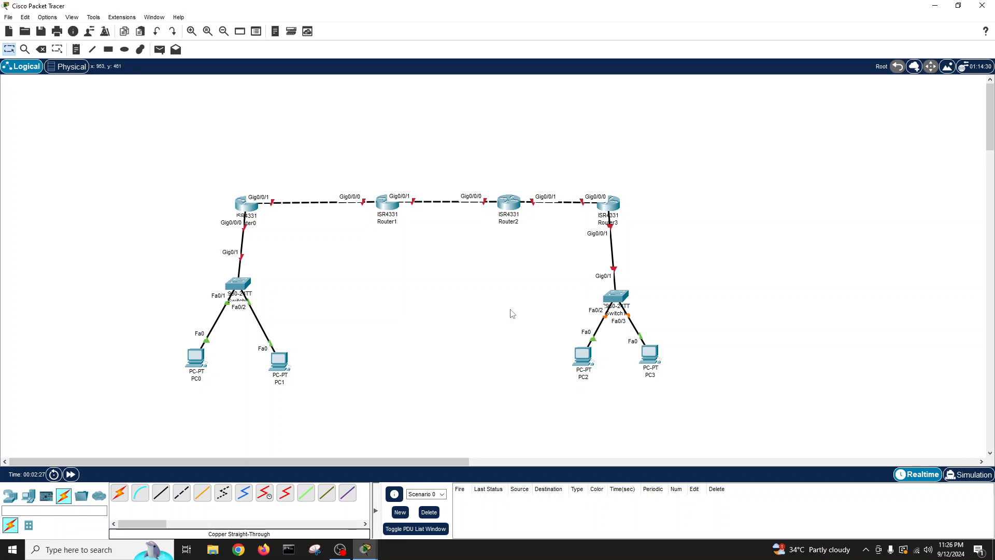
Nudge Router3 and Router0 sideways so each lines up better above its switch.
{"action": "left_click_drag", "start_coordinate": [619, 215], "coordinate": [624, 214]}
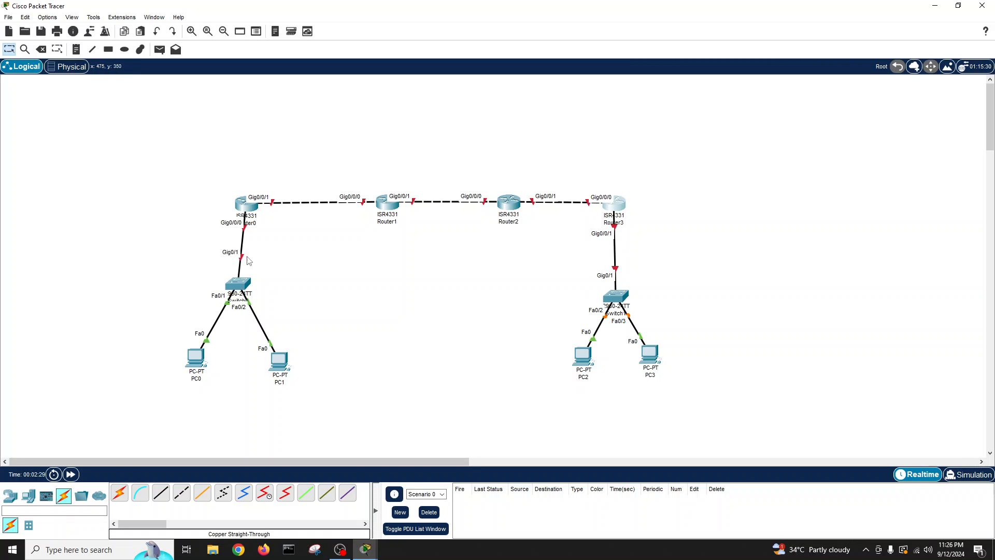
{"action": "left_click", "coordinate": [241, 208]}
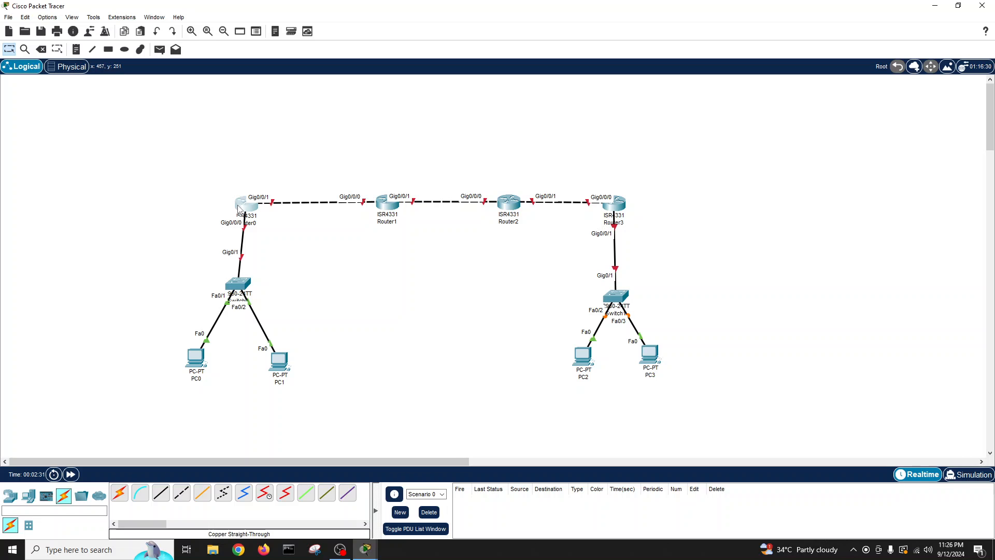
{"action": "left_click_drag", "start_coordinate": [238, 208], "coordinate": [238, 209]}
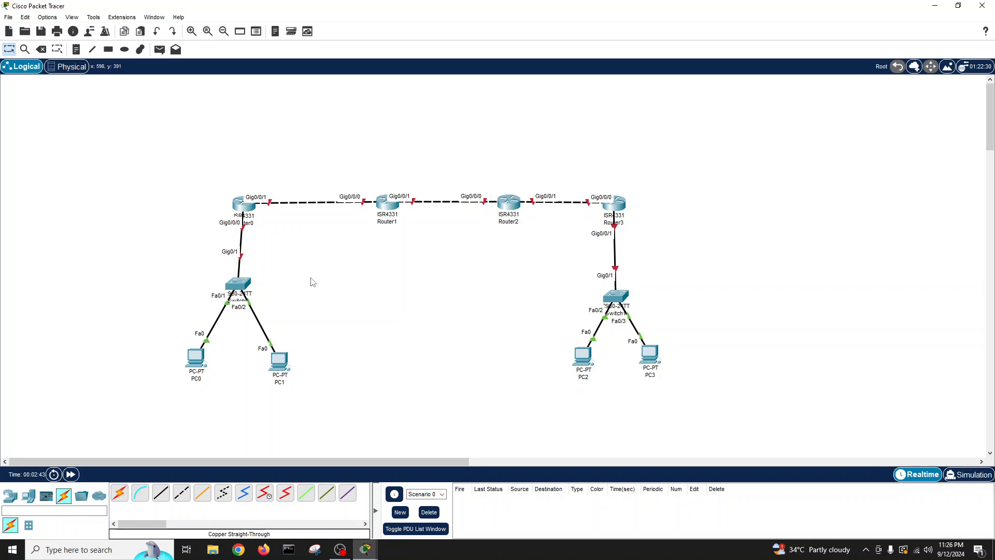
Draw a cyan-filled rectangle with a black outline around Switch0, PC0 and PC1.
{"action": "left_click", "coordinate": [109, 49]}
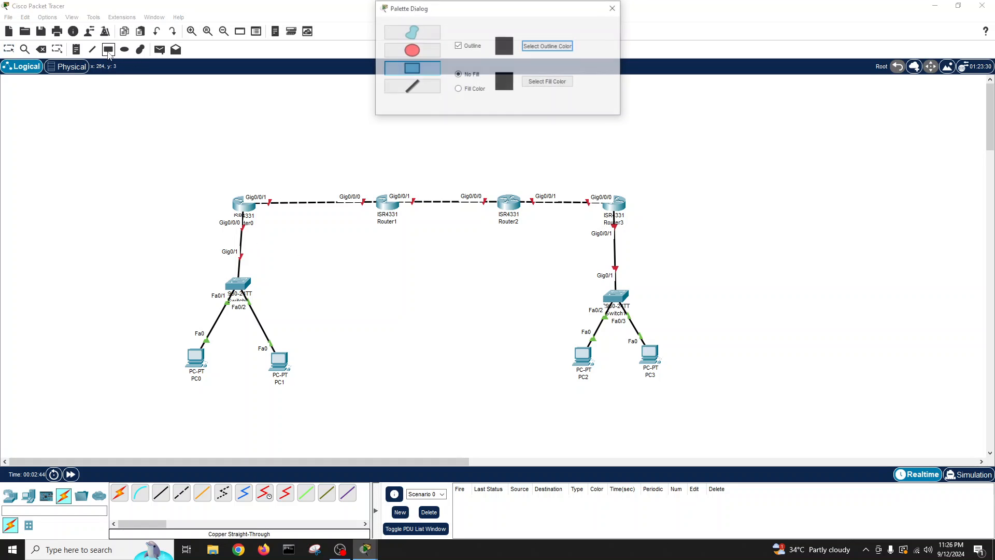
{"action": "left_click", "coordinate": [458, 89]}
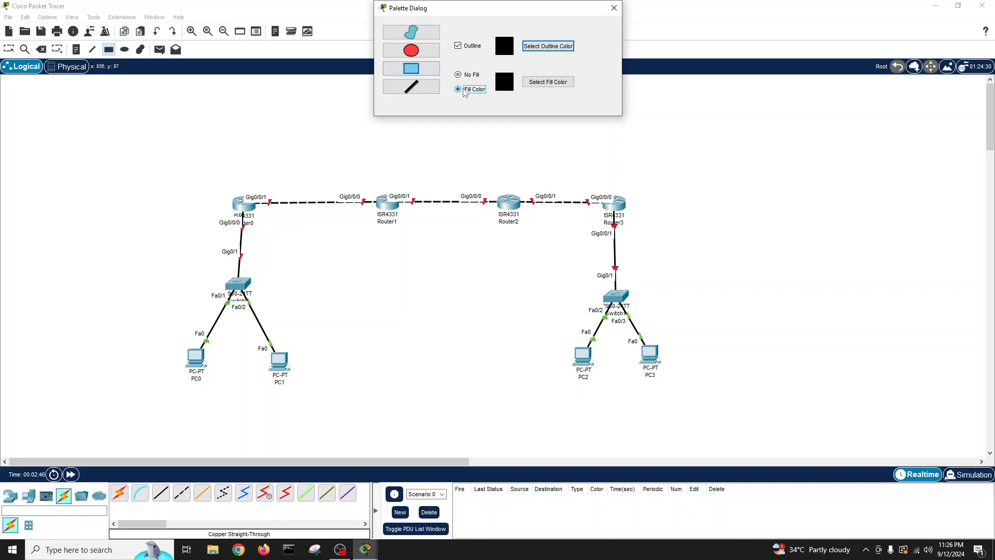
{"action": "left_click", "coordinate": [542, 83]}
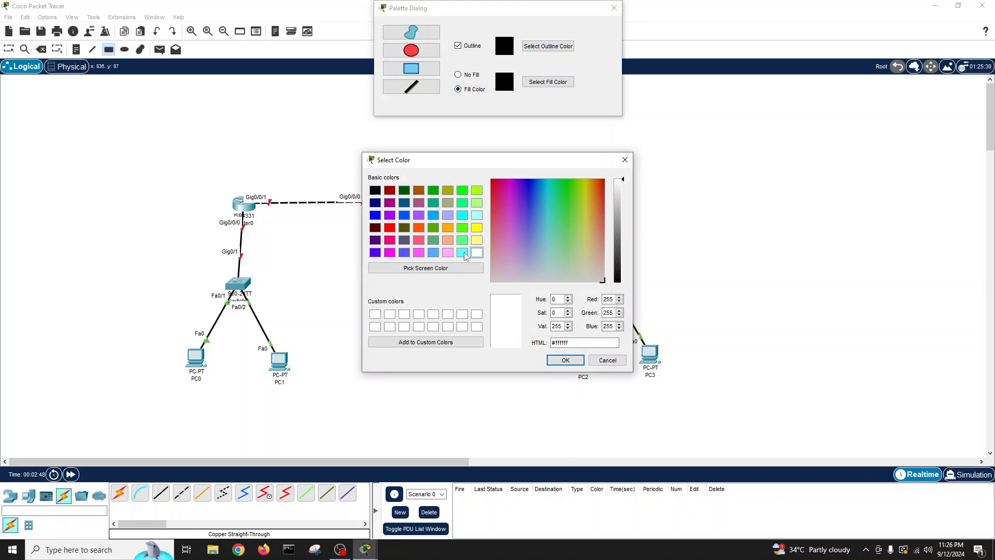
{"action": "left_click", "coordinate": [464, 254]}
{"action": "left_click", "coordinate": [566, 360]}
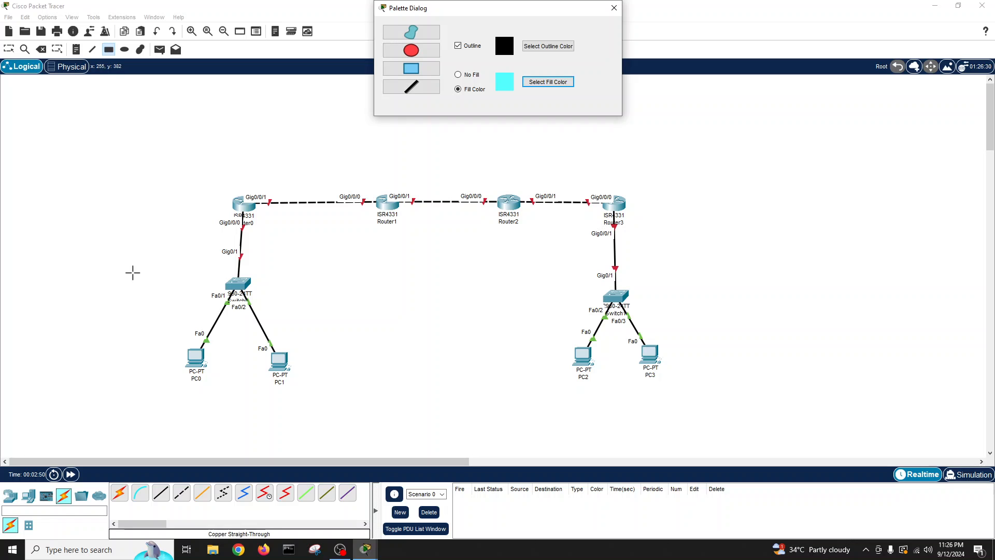
{"action": "mouse_move", "coordinate": [132, 272]}
{"action": "left_mouse_down"}
{"action": "mouse_move", "coordinate": [282, 402]}
{"action": "mouse_move", "coordinate": [381, 416]}
{"action": "left_mouse_up"}
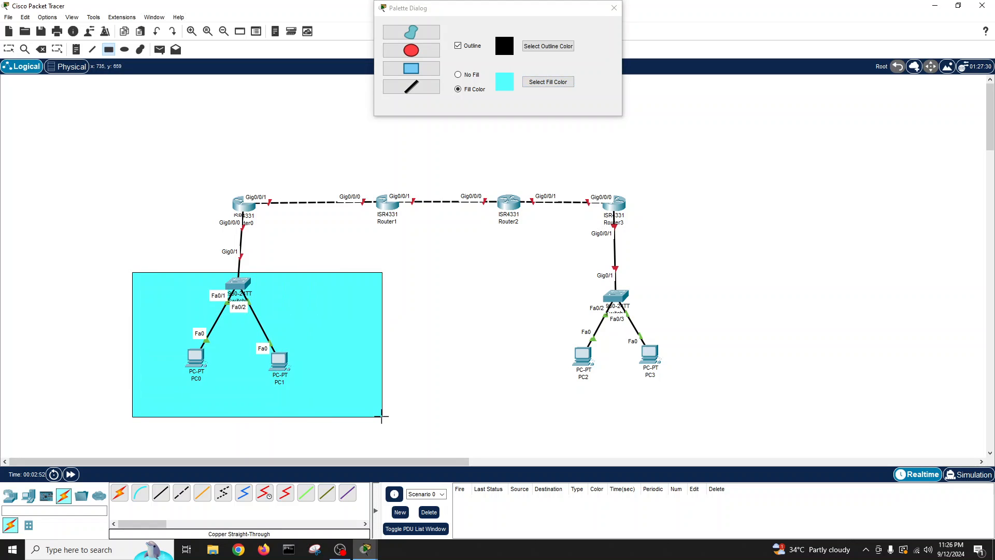
Draw a light yellow-filled rectangle around Switch1, PC2 and PC3, and close the drawing palette.
{"action": "left_click", "coordinate": [536, 83]}
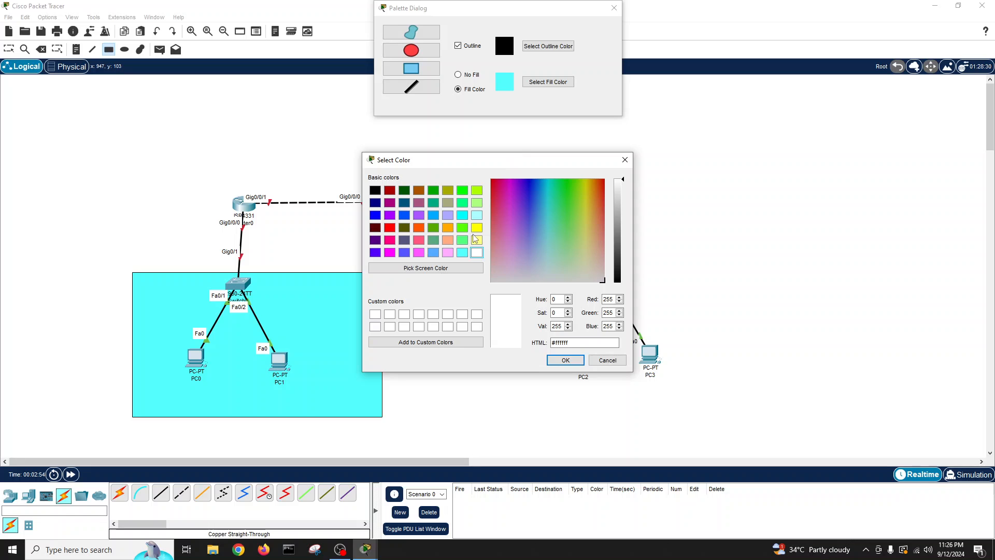
{"action": "left_click", "coordinate": [476, 239]}
{"action": "left_click", "coordinate": [565, 360]}
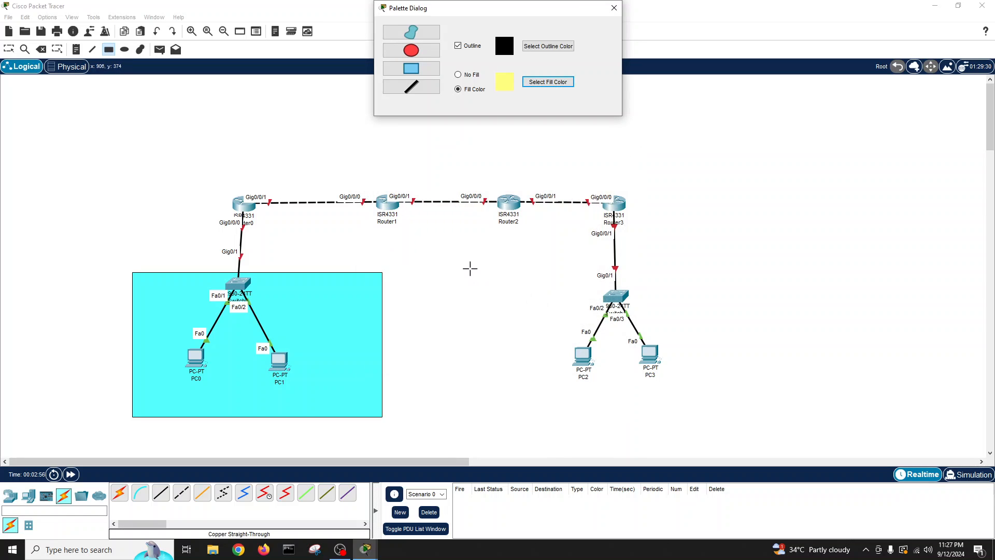
{"action": "left_click_drag", "start_coordinate": [470, 268], "coordinate": [744, 417]}
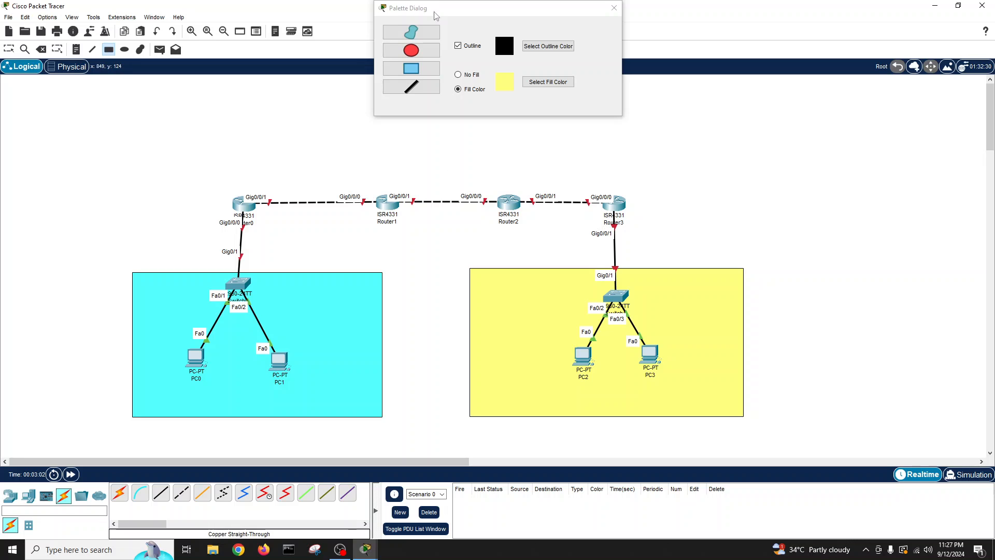
{"action": "left_click", "coordinate": [614, 7]}
{"action": "left_click", "coordinate": [9, 49]}
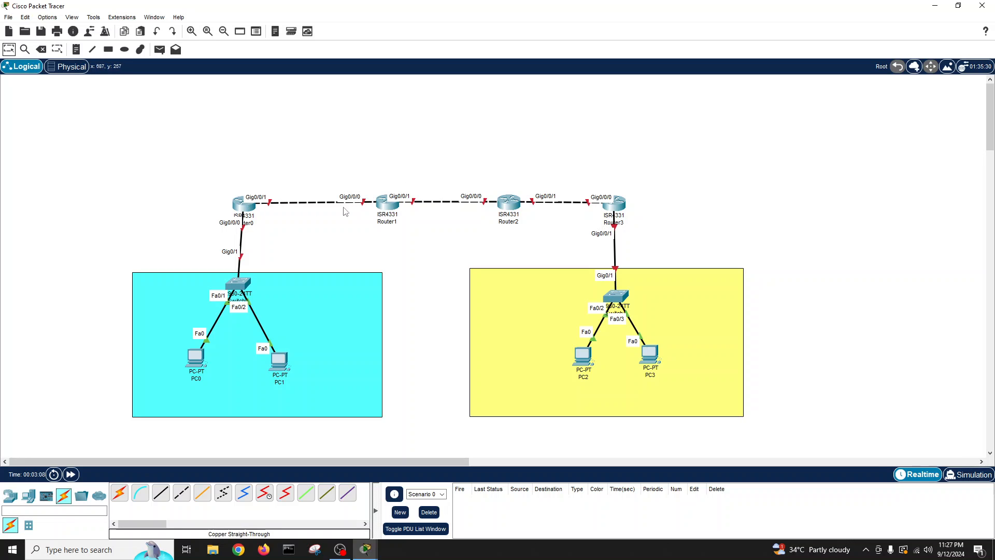
Place the text notes R1, R2, R3 and R4 above Router0, Router1, Router2 and Router3 respectively.
{"action": "left_click", "coordinate": [76, 49]}
{"action": "left_click", "coordinate": [239, 175]}
{"action": "type", "text": "R1"}
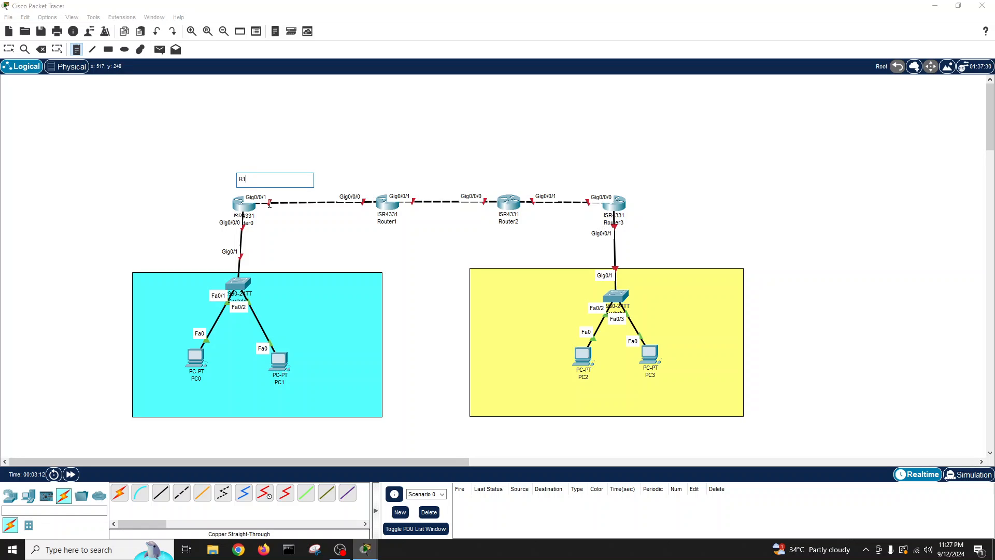
{"action": "left_click", "coordinate": [382, 179]}
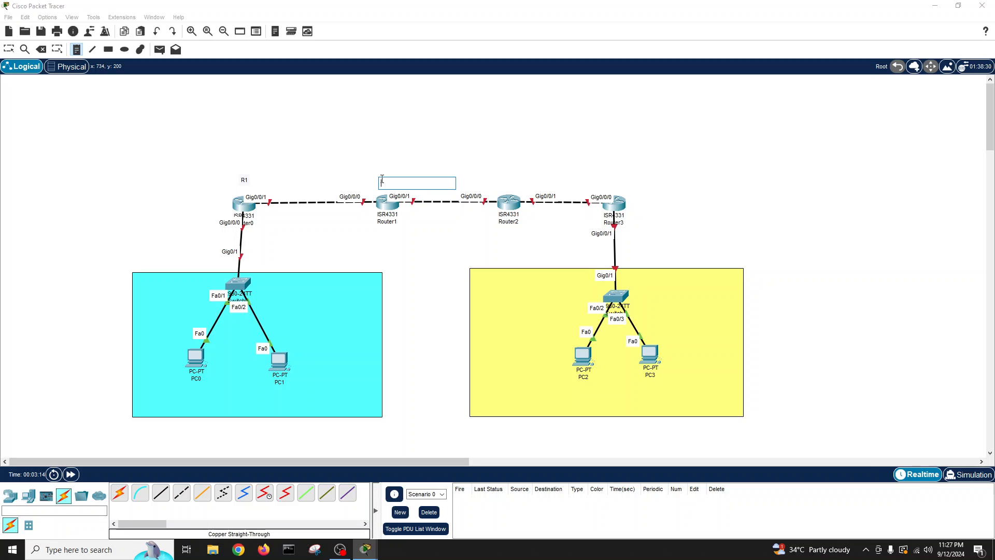
{"action": "left_click", "coordinate": [506, 181]}
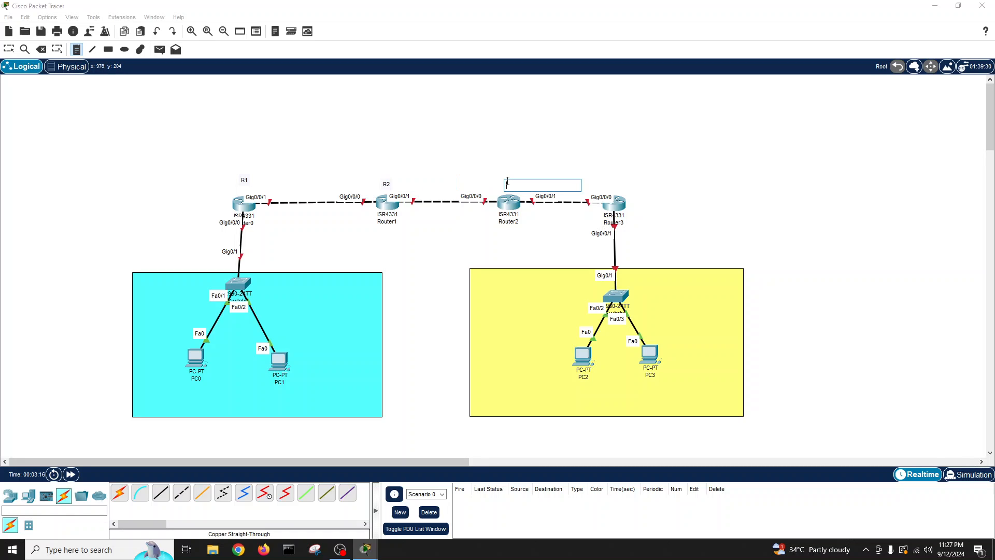
{"action": "type", "text": "R3"}
{"action": "left_click", "coordinate": [607, 181]}
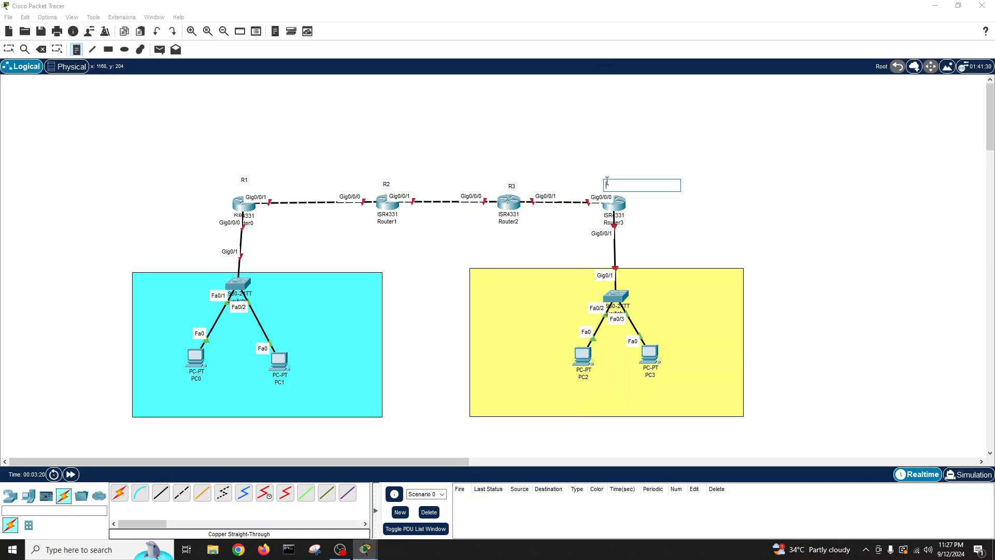
{"action": "type", "text": "R4"}
{"action": "left_click", "coordinate": [9, 49]}
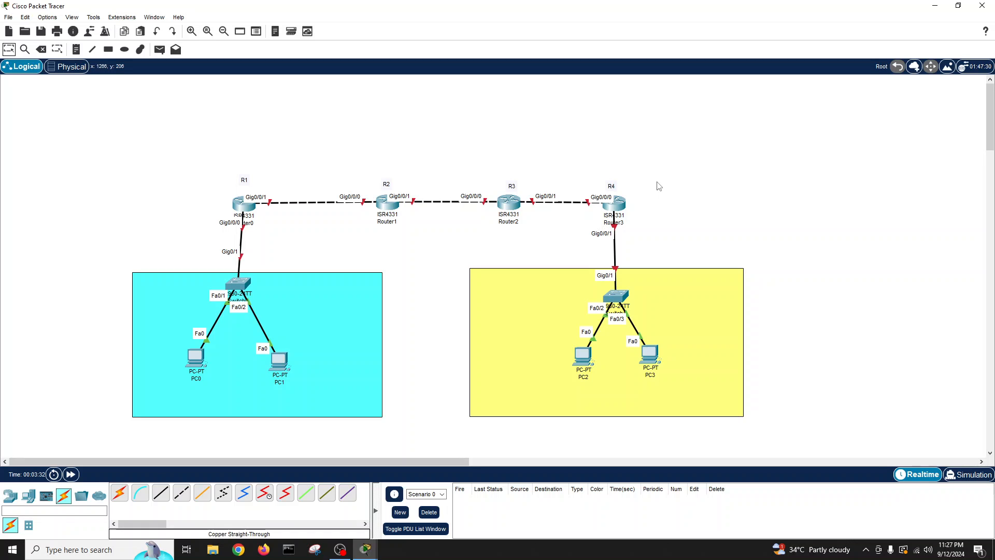
Add the network note 192.168.20.0/24 inside the yellow area beside Switch1.
{"action": "left_click", "coordinate": [76, 49]}
{"action": "left_click", "coordinate": [481, 291]}
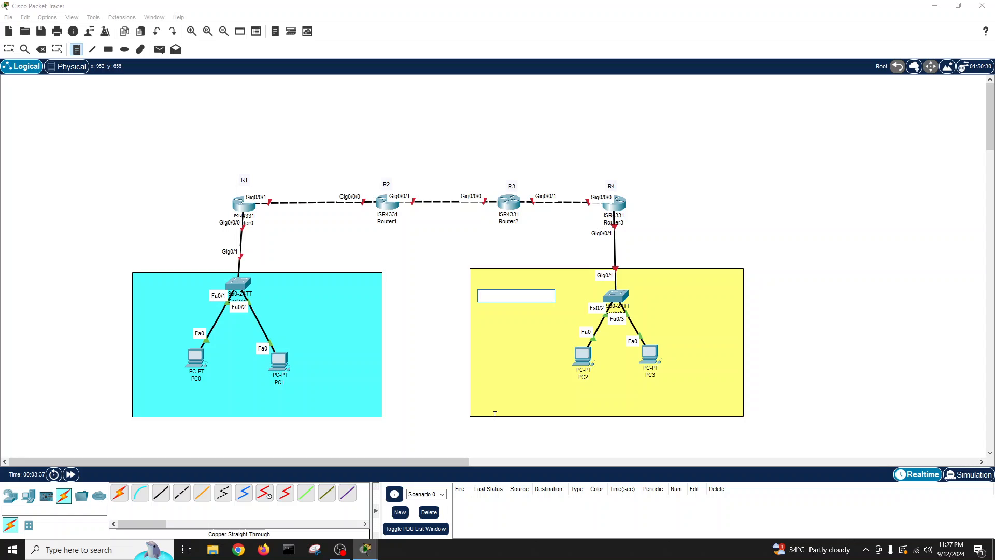
{"action": "type", "text": "192.168.1"}
{"action": "type", "text": "0.0/24"}
Add the note "192.168.10.0/24 Site A" inside the cyan area beside Switch0.
{"action": "left_click", "coordinate": [279, 293]}
{"action": "type", "text": "192.168.10."}
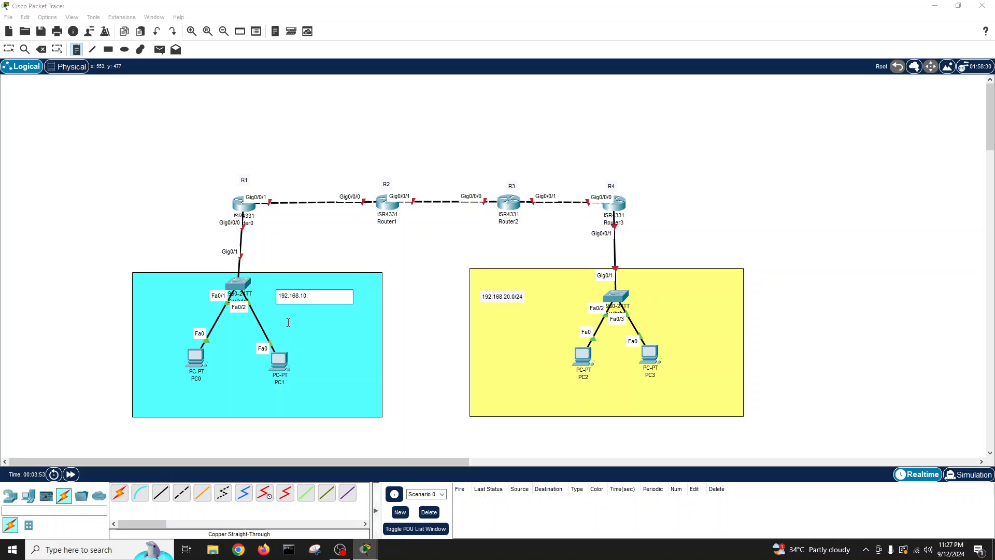
{"action": "type", "text": "0/24 Site A"}
{"action": "left_click", "coordinate": [9, 49]}
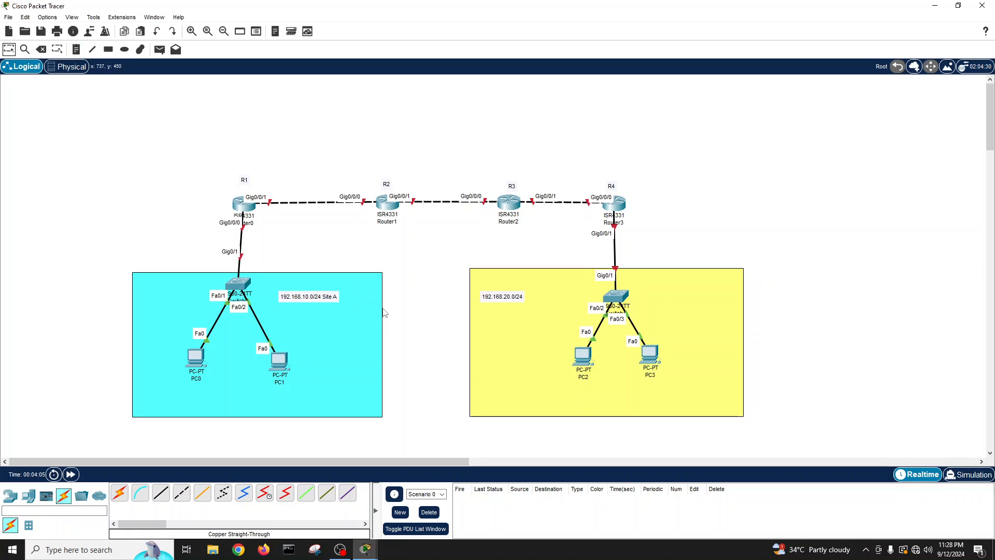
Append "Site B" to the yellow area's network note and move both site notes to the facing upper corners of their rectangles.
{"action": "double_click", "coordinate": [520, 298]}
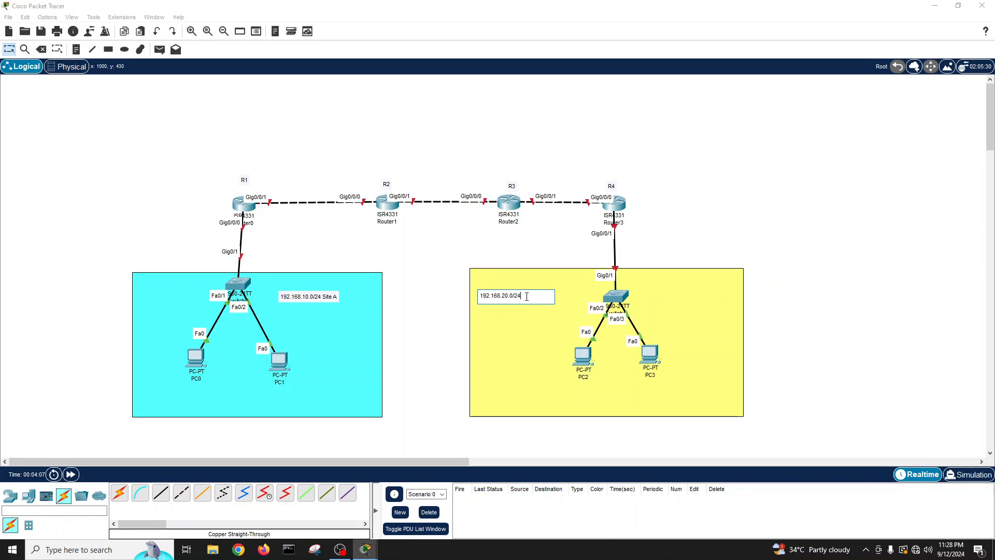
{"action": "type", "text": "Site B"}
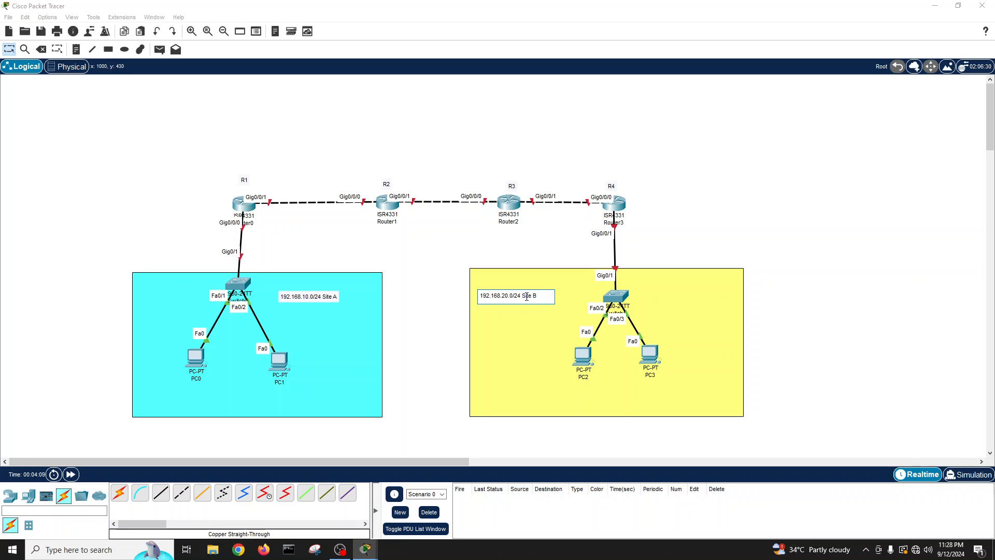
{"action": "left_click", "coordinate": [460, 307]}
{"action": "left_click_drag", "start_coordinate": [507, 297], "coordinate": [501, 280]}
{"action": "left_click_drag", "start_coordinate": [334, 305], "coordinate": [371, 289]}
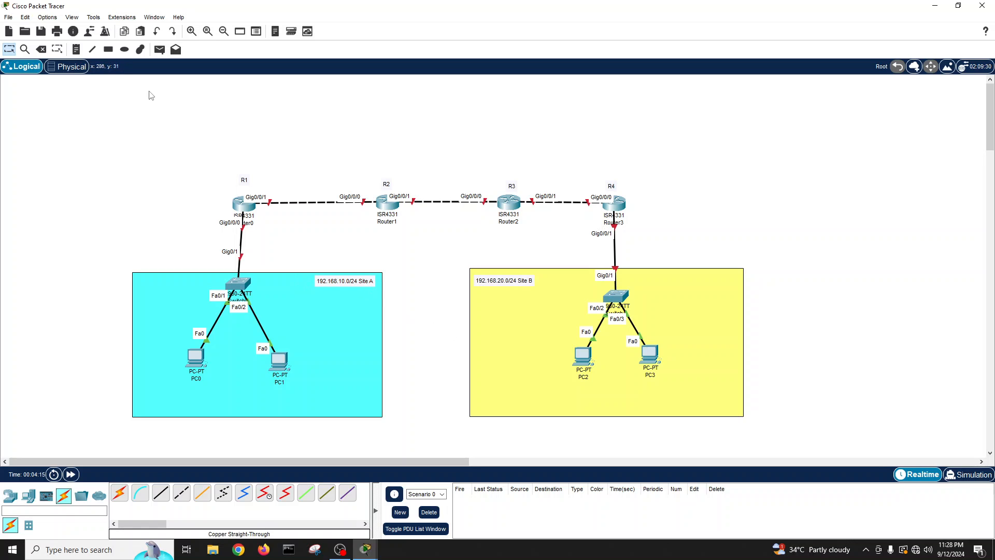
Add the address notes 192.168.10.254 beside R1's Gig0/0/0 port and 192.168.20.254 beside R4's Gig0/0/1 port.
{"action": "left_click", "coordinate": [75, 49]}
{"action": "left_click", "coordinate": [188, 220]}
{"action": "type", "text": "19"}
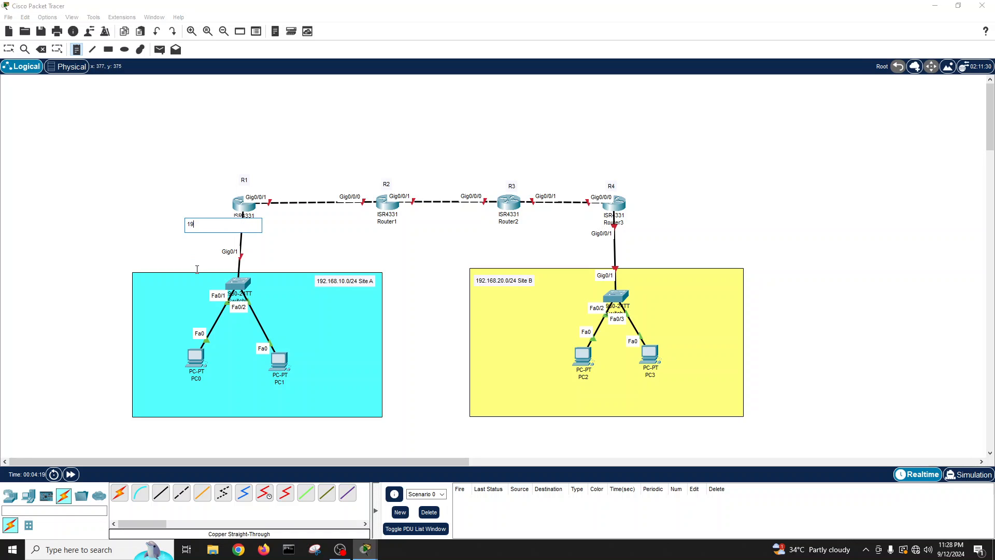
{"action": "type", "text": "2.168.10.254"}
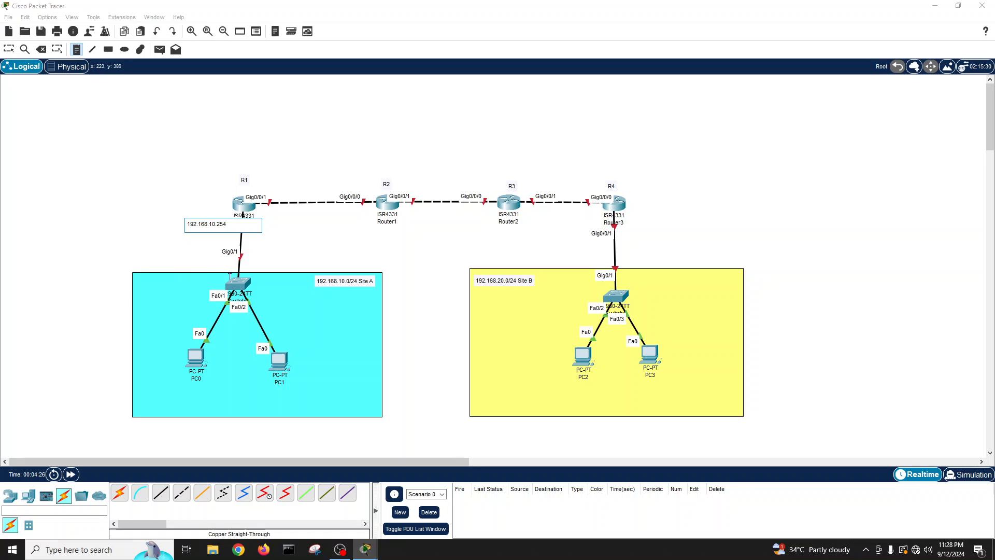
{"action": "left_click", "coordinate": [641, 233]}
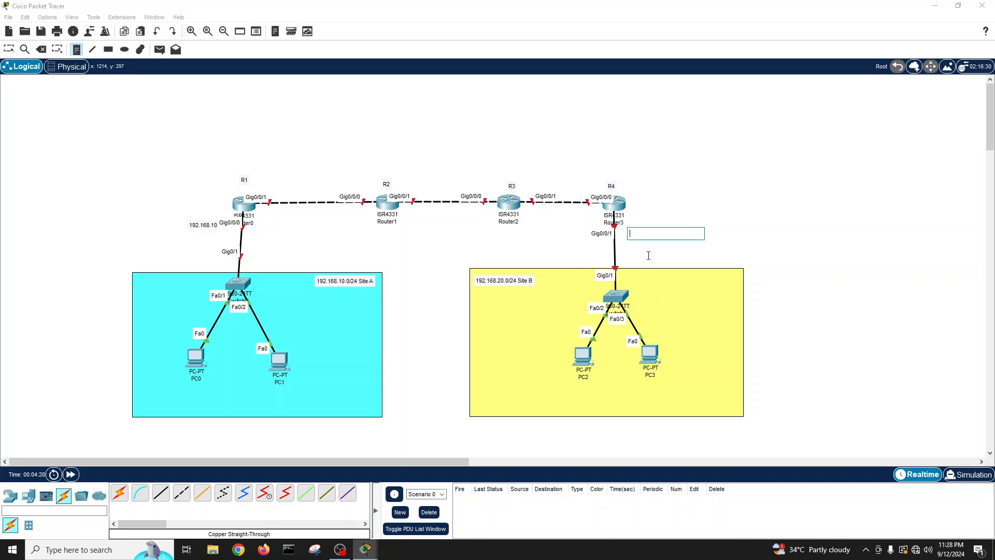
{"action": "type", "text": "192.168.20.254"}
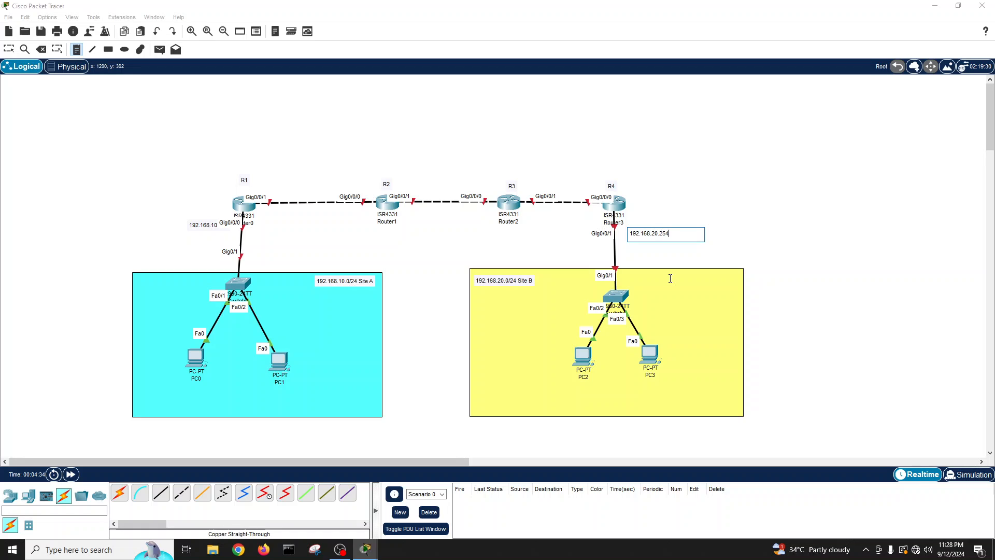
{"action": "type", "text": "/"}
Reposition the 192.168.20.254 note slightly up beside R4 and the 192.168.10.254 note just below R1's Gig0/0/0 label.
{"action": "left_click", "coordinate": [8, 49]}
{"action": "left_click", "coordinate": [651, 235]}
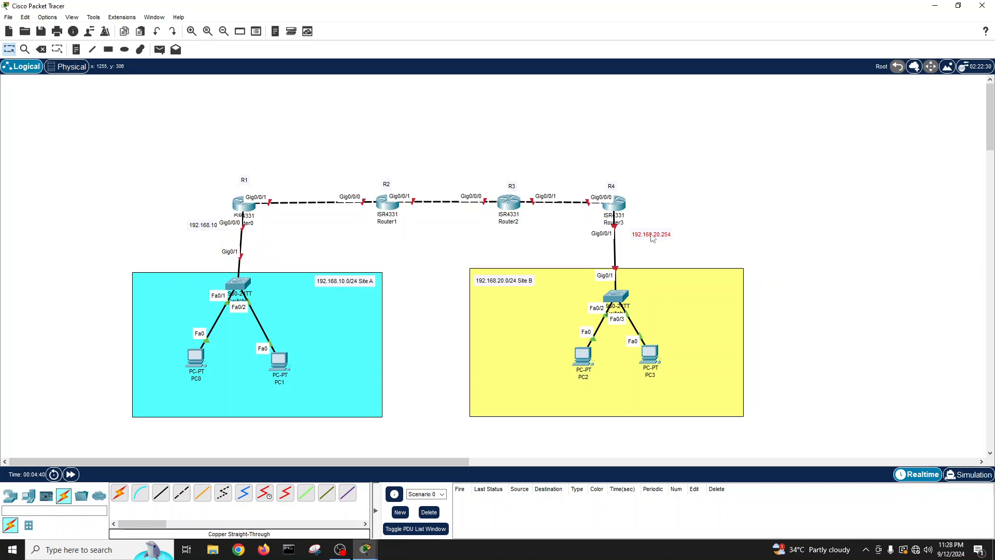
{"action": "left_click_drag", "start_coordinate": [652, 238], "coordinate": [647, 233]}
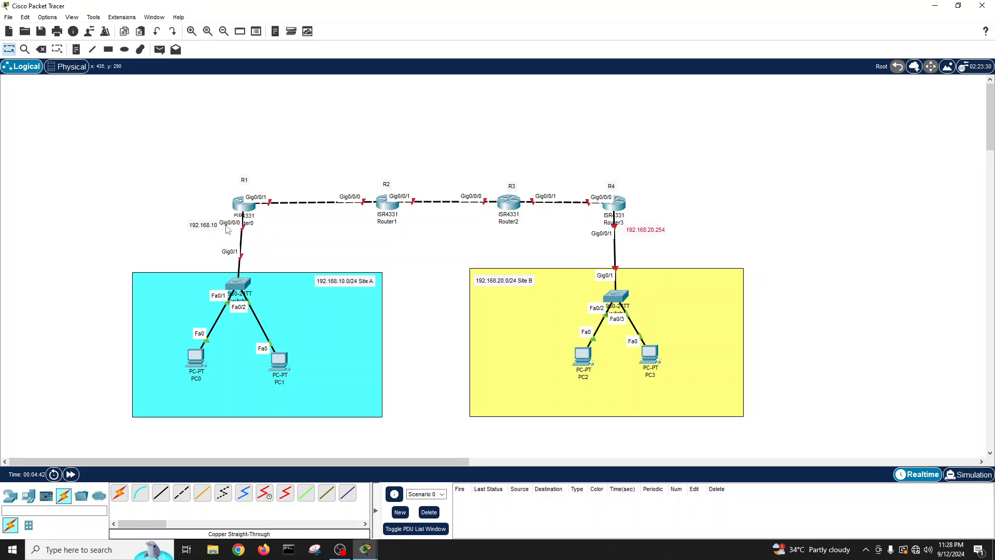
{"action": "left_click_drag", "start_coordinate": [215, 227], "coordinate": [221, 233]}
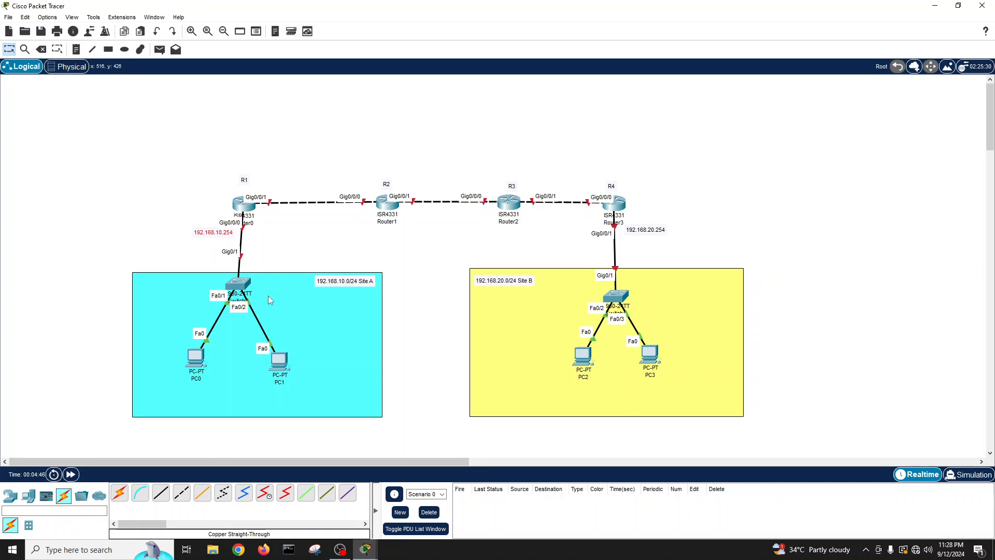
Rename Site A's PC0 as 192.168.10.1 and PC1 as 192.168.10.2.
{"action": "left_click", "coordinate": [200, 379]}
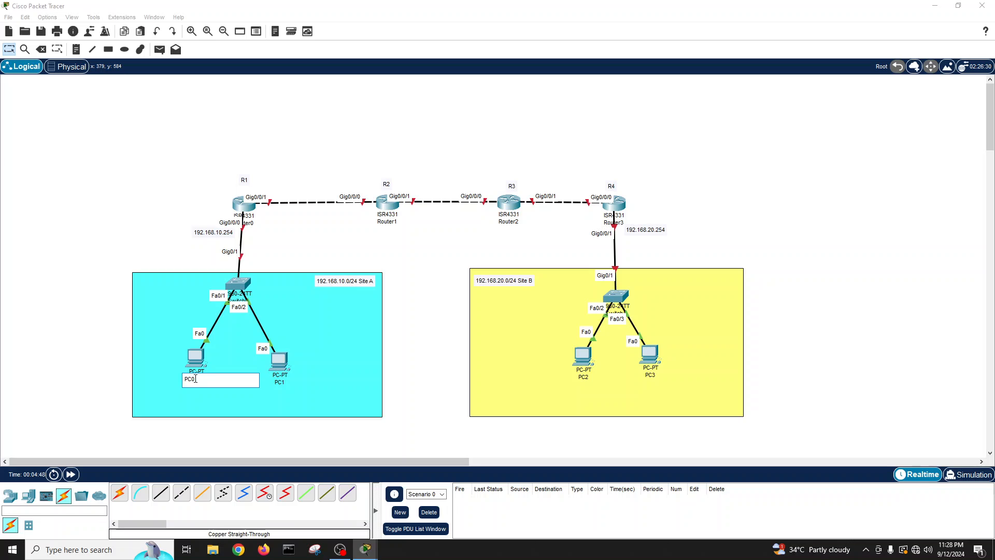
{"action": "type", "text": "192.168.10.1"}
{"action": "left_click", "coordinate": [276, 383]}
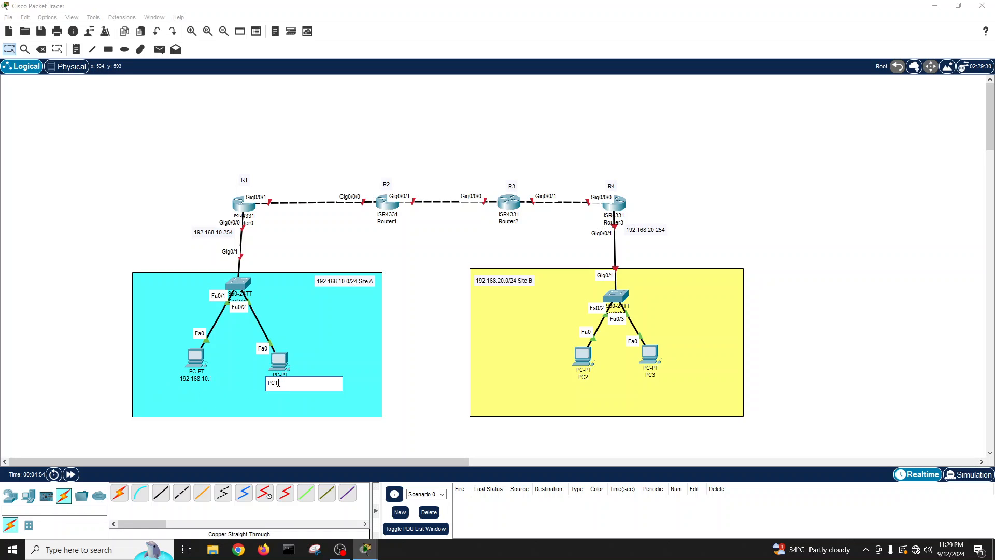
{"action": "type", "text": "192.168.10.2"}
Rename Site B's PC2 as 192.168.20.1 and PC3 as 192.168.20.2.
{"action": "left_click", "coordinate": [584, 377]}
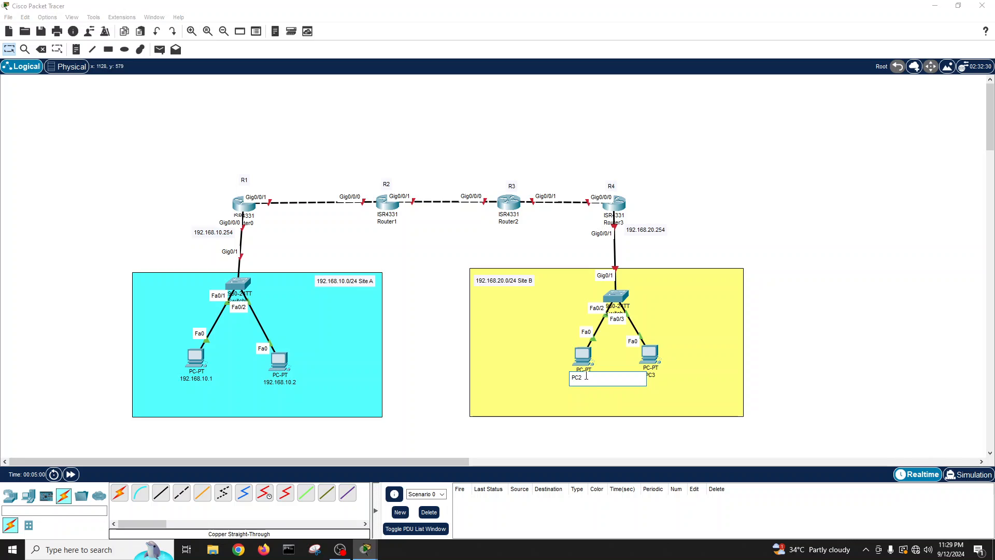
{"action": "type", "text": "192.168.20"}
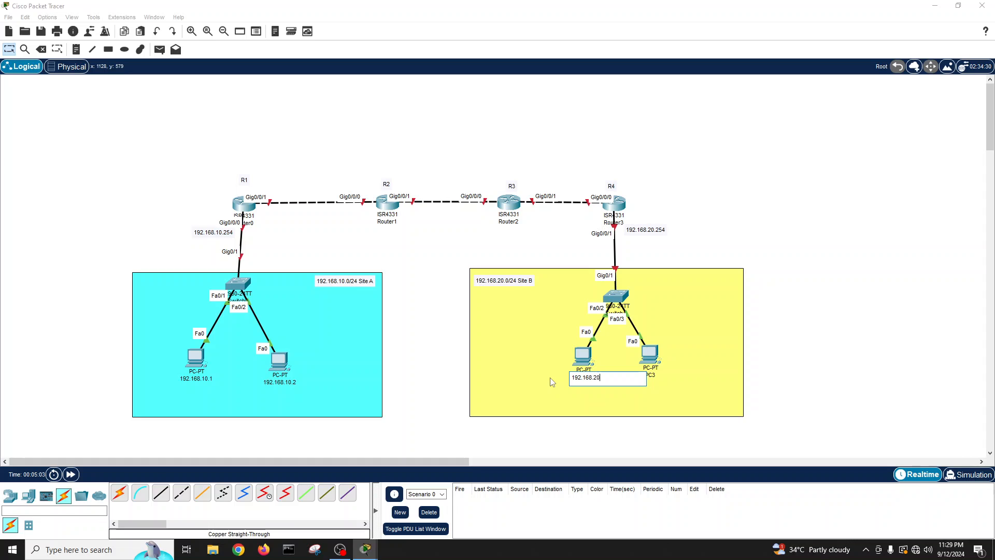
{"action": "type", "text": ".1"}
{"action": "left_click", "coordinate": [652, 375]}
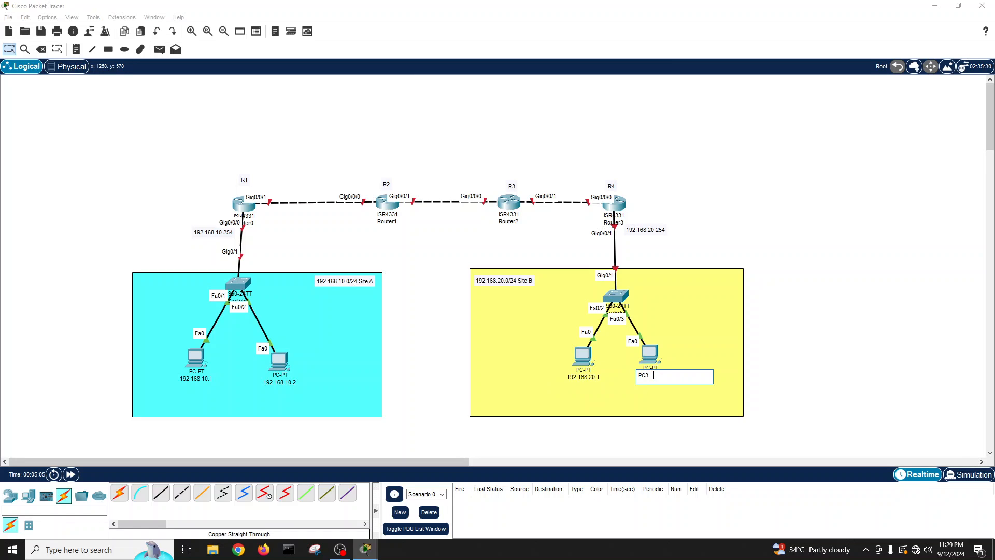
{"action": "double_click", "coordinate": [643, 376]}
{"action": "type", "text": "192.168.20.2"}
{"action": "left_click", "coordinate": [784, 366]}
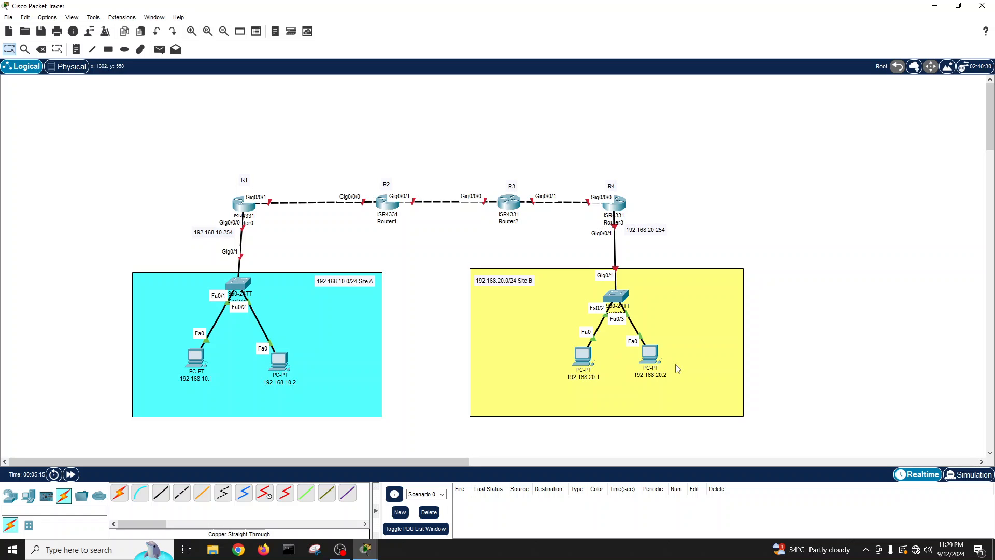
Assign the first Site A PC the static IPv4 address 192.168.10.1 with subnet mask 255.255.255.0.
{"action": "left_click", "coordinate": [196, 364]}
{"action": "left_click", "coordinate": [402, 140]}
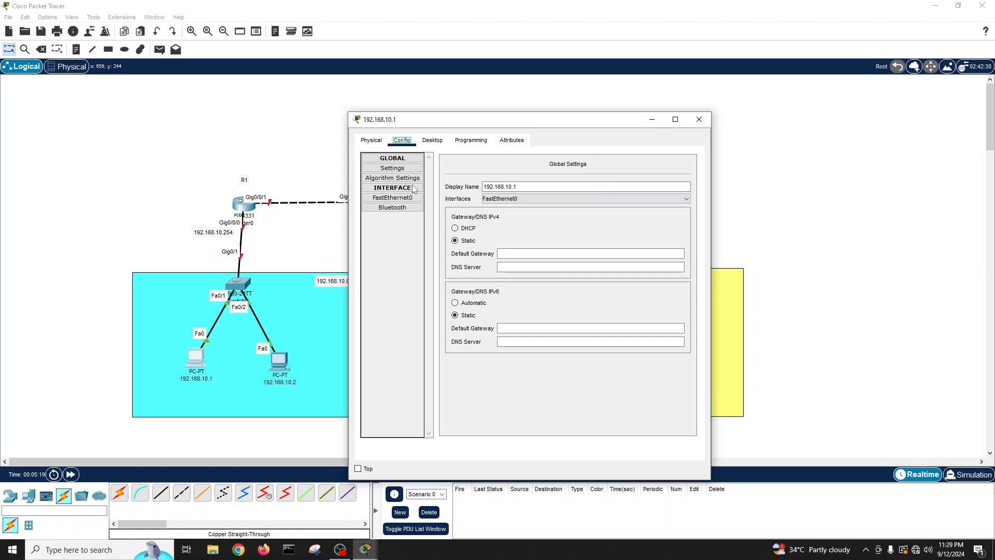
{"action": "left_click", "coordinate": [432, 140]}
{"action": "left_click", "coordinate": [393, 176]}
{"action": "left_click", "coordinate": [495, 213]}
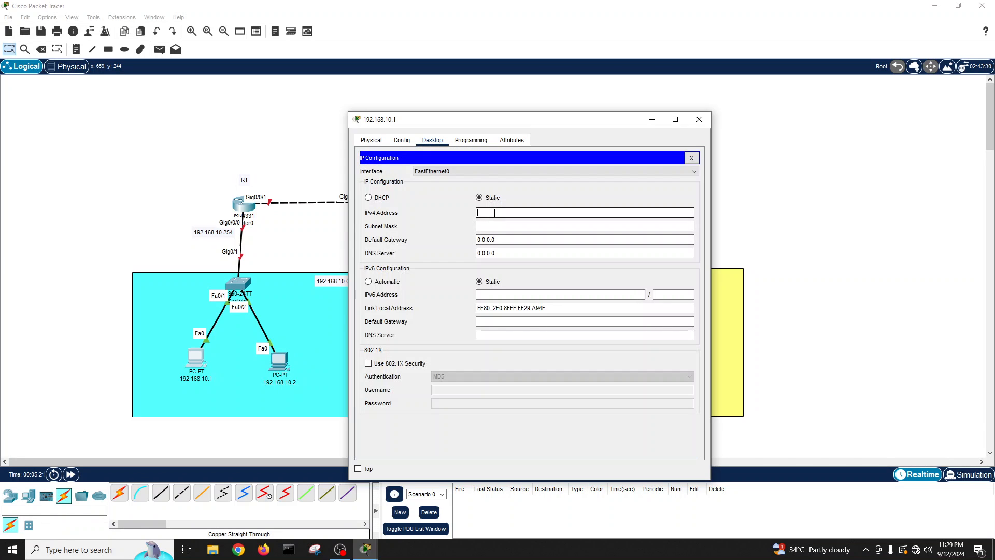
{"action": "type", "text": "192.168.1"}
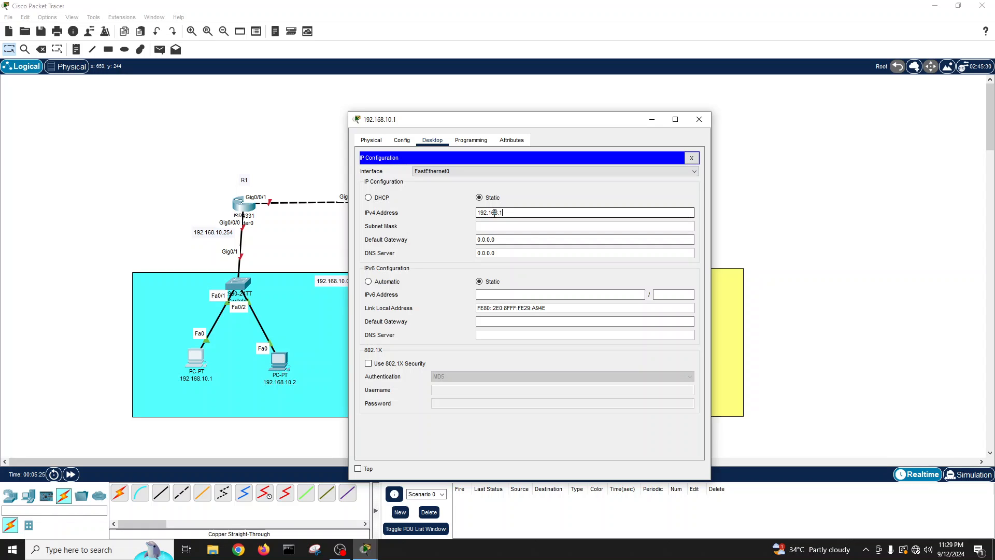
{"action": "type", "text": "0.1"}
{"action": "left_click", "coordinate": [496, 227]}
Set the first Site A PC's default gateway to 192.168.10.254 and close its configuration window.
{"action": "left_click", "coordinate": [496, 240]}
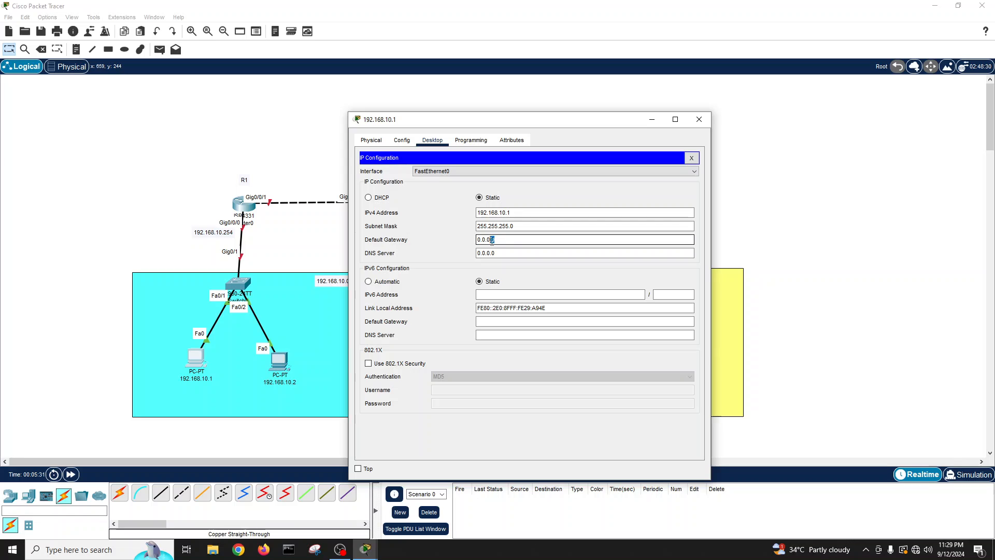
{"action": "left_click_drag", "start_coordinate": [493, 240], "coordinate": [387, 240]}
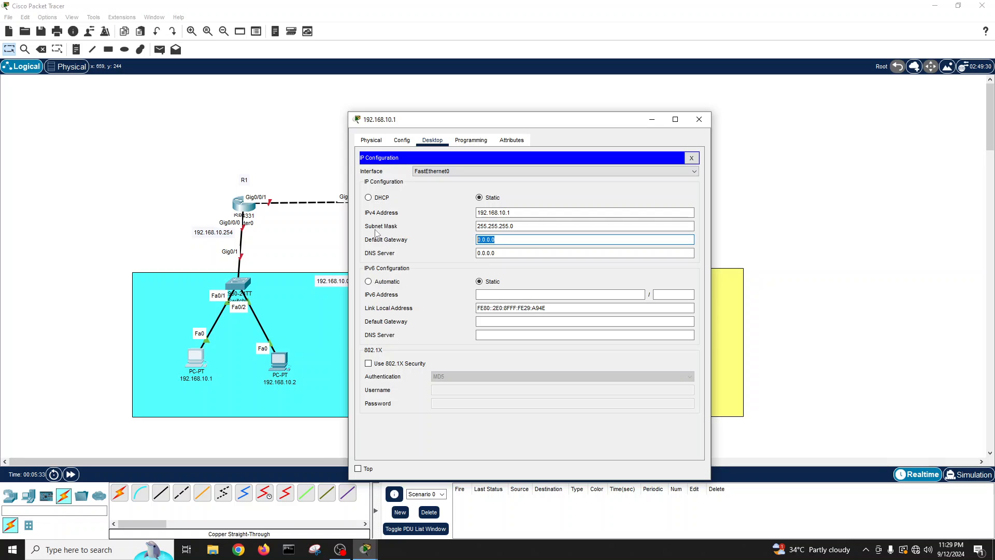
{"action": "type", "text": "192.168.10.1"}
{"action": "key", "text": "BackSpace"}
{"action": "type", "text": "254"}
{"action": "left_click", "coordinate": [691, 158]}
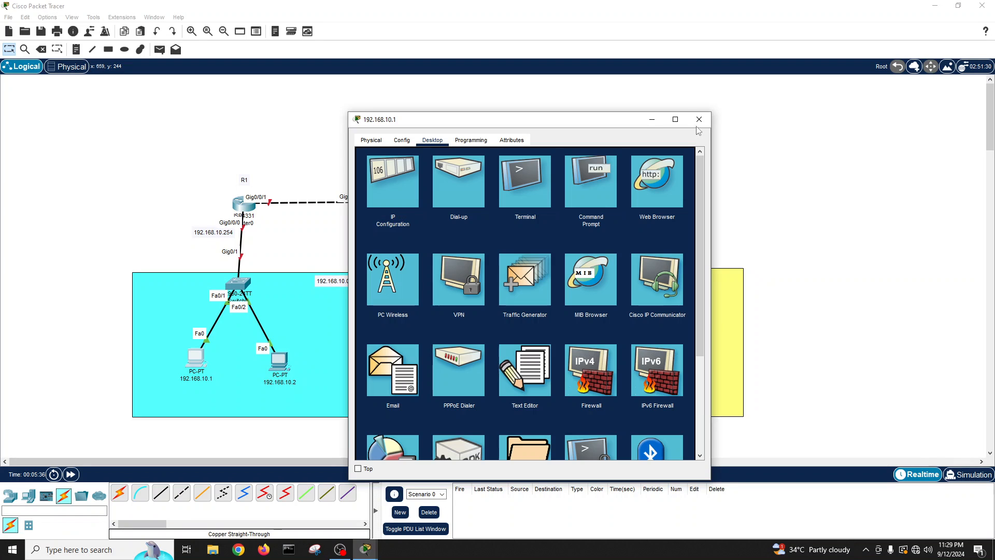
{"action": "left_click", "coordinate": [699, 120]}
Assign the second Site A PC the static IPv4 address 192.168.10.2 with subnet mask 255.255.255.0.
{"action": "left_click", "coordinate": [274, 366]}
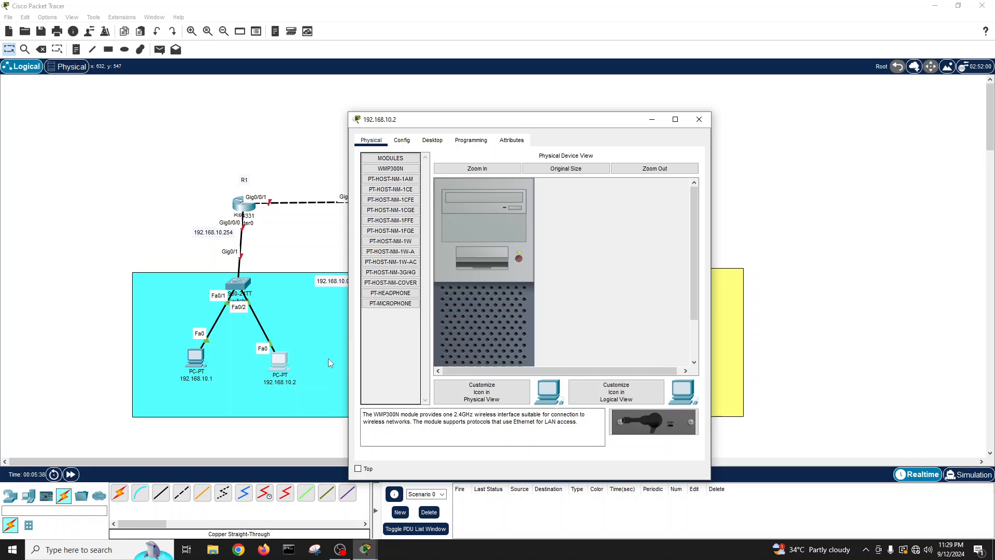
{"action": "left_click", "coordinate": [433, 140]}
{"action": "left_click", "coordinate": [403, 168]}
{"action": "left_click", "coordinate": [487, 212]}
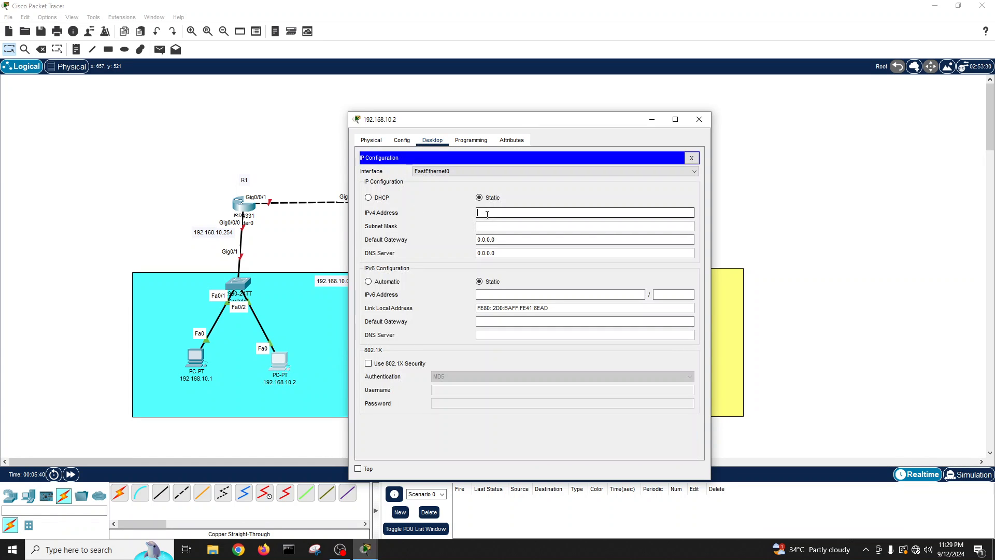
{"action": "type", "text": "192.168.10.12"}
{"action": "left_click", "coordinate": [488, 227]}
Set the second Site A PC's default gateway to 192.168.10.254 and close its configuration window.
{"action": "key", "text": "Tab"}
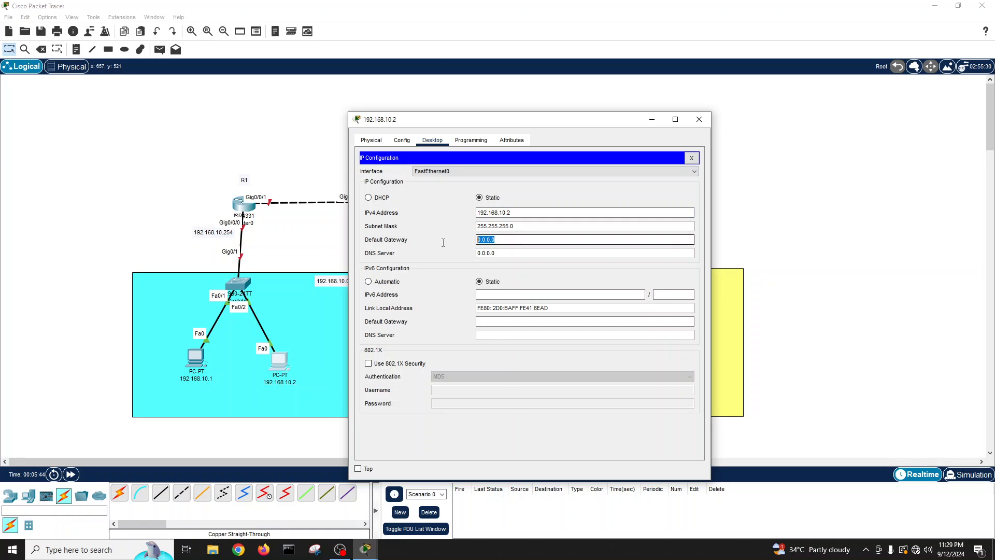
{"action": "type", "text": "192.168.10.1"}
{"action": "key", "text": "BackSpace"}
{"action": "type", "text": "254"}
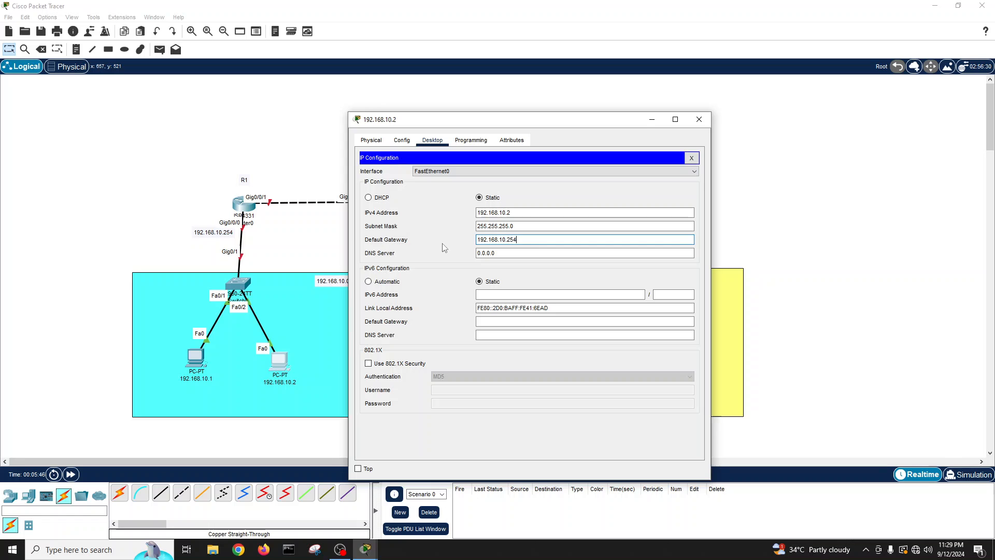
{"action": "left_click", "coordinate": [691, 158]}
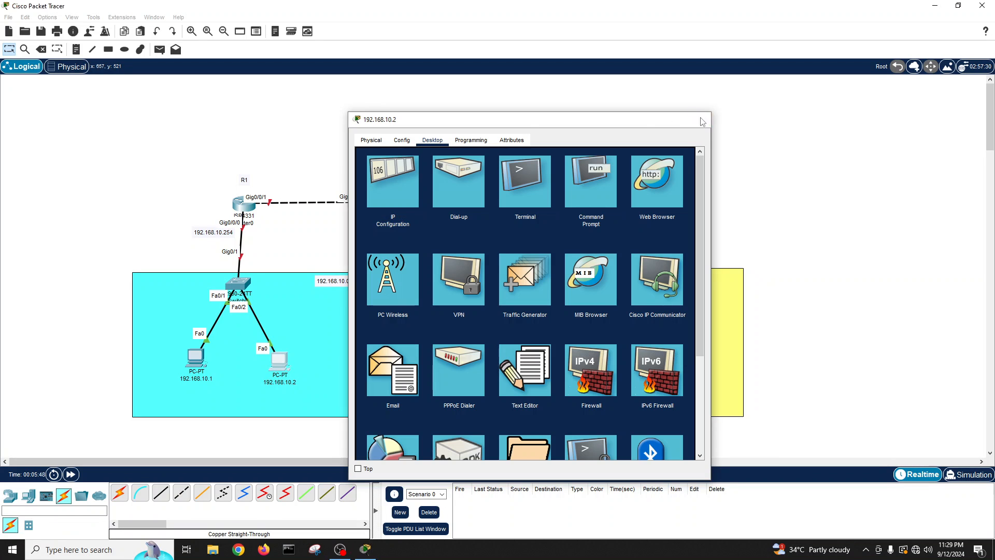
{"action": "left_click", "coordinate": [699, 119]}
Assign the first Site B PC the static IPv4 address 192.168.20.1 with mask 255.255.255.0, and copy the address.
{"action": "left_click", "coordinate": [581, 361]}
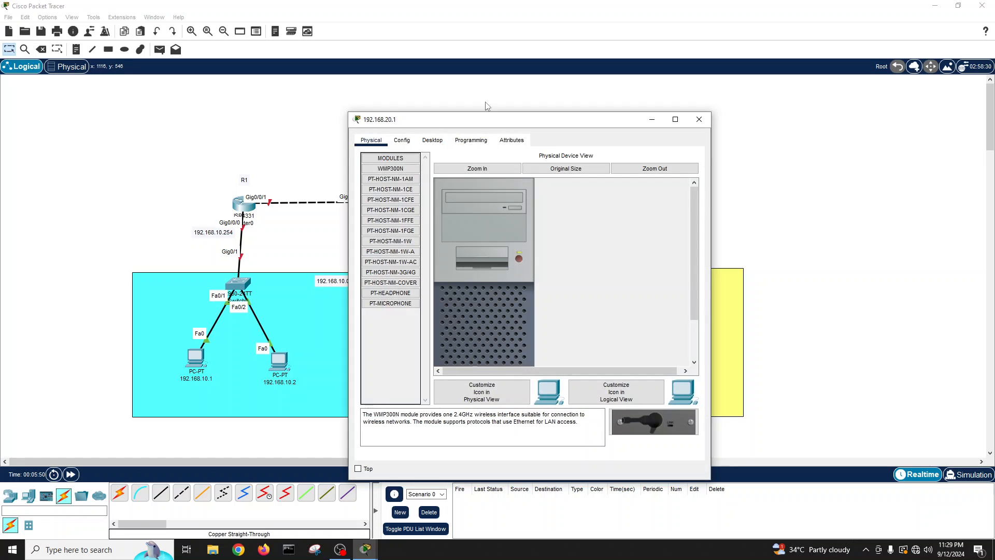
{"action": "left_click", "coordinate": [433, 140]}
{"action": "left_click_drag", "start_coordinate": [447, 119], "coordinate": [625, 90]}
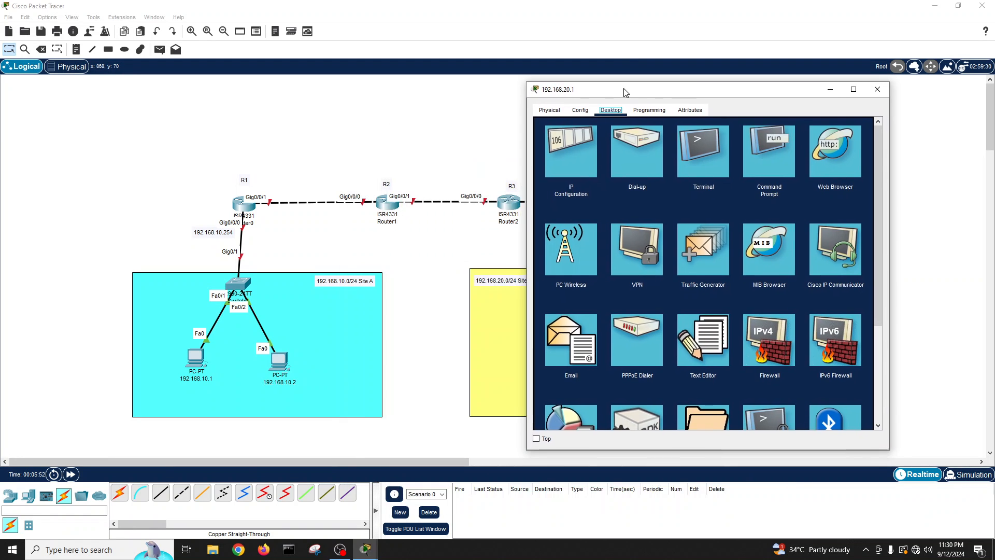
{"action": "left_click", "coordinate": [574, 165]}
{"action": "left_click", "coordinate": [673, 182]}
{"action": "type", "text": "192.168."}
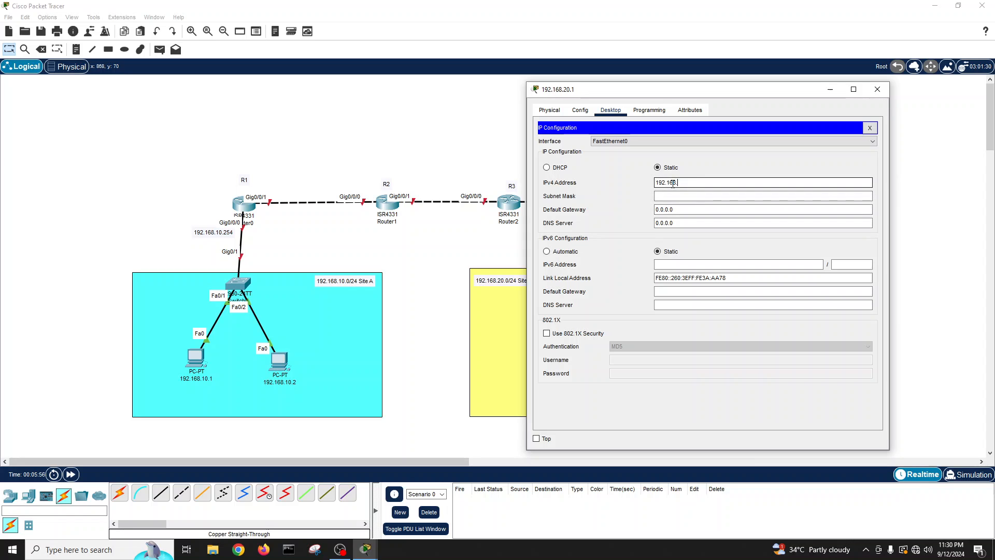
{"action": "type", "text": "10.10.1"}
{"action": "key", "text": "ctrl+a"}
{"action": "key", "text": "ctrl+c"}
{"action": "left_click", "coordinate": [683, 195]}
Set the first Site B PC's default gateway to 192.168.20.254 and close its configuration window.
{"action": "key", "text": "Tab"}
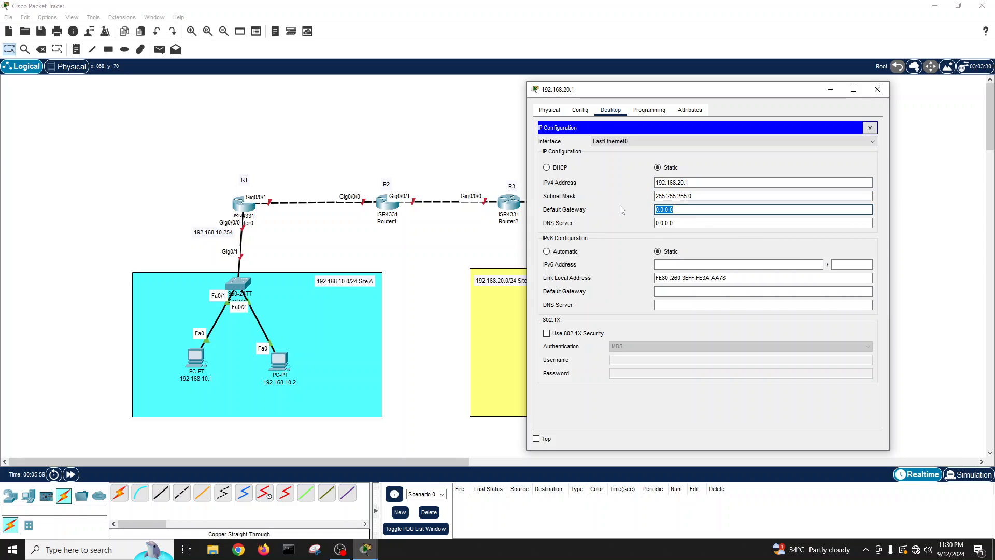
{"action": "key", "text": "ctrl+v"}
{"action": "key", "text": "BackSpace"}
{"action": "type", "text": "254"}
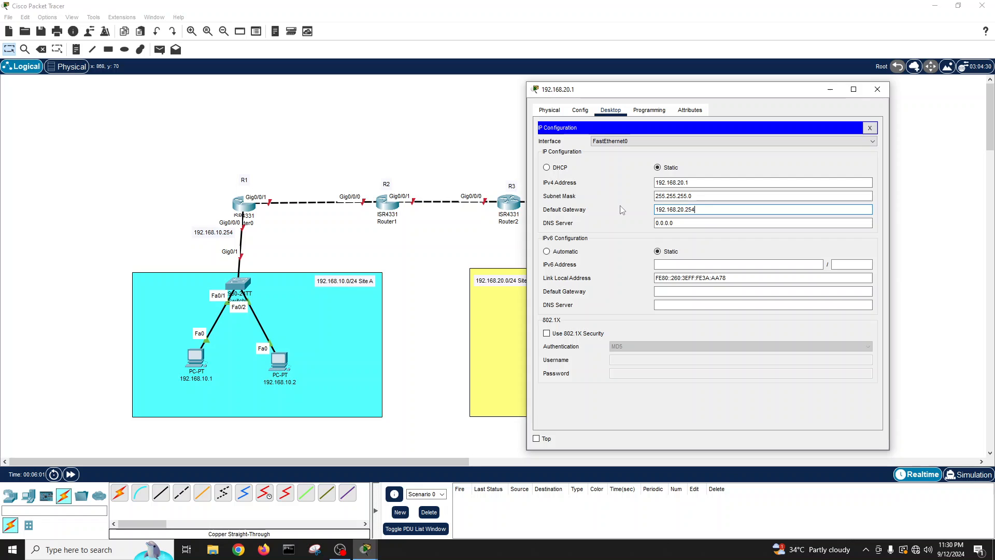
{"action": "left_click", "coordinate": [870, 128]}
{"action": "left_click", "coordinate": [878, 89]}
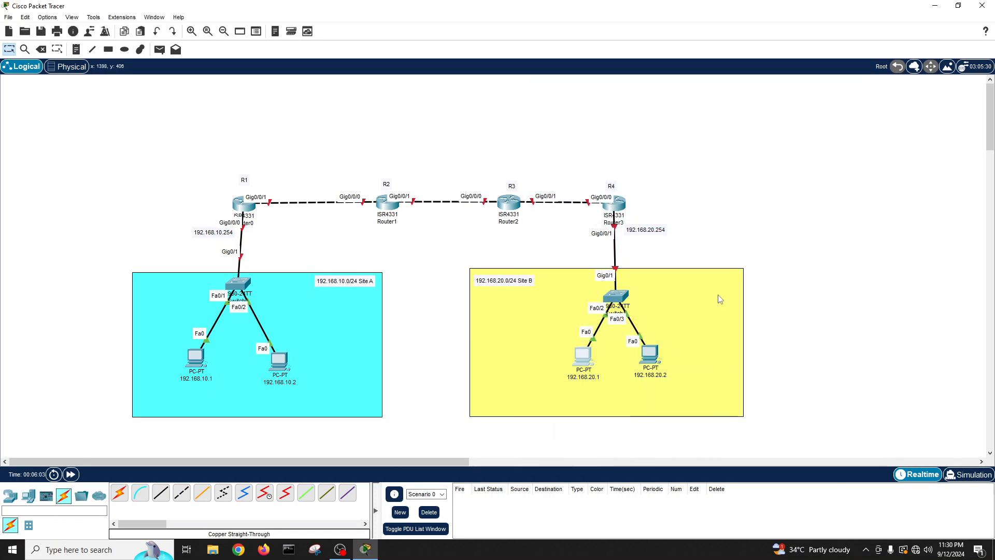
Assign the second Site B PC the static IPv4 address 192.168.20.2 with subnet mask 255.255.255.0.
{"action": "left_click", "coordinate": [645, 358]}
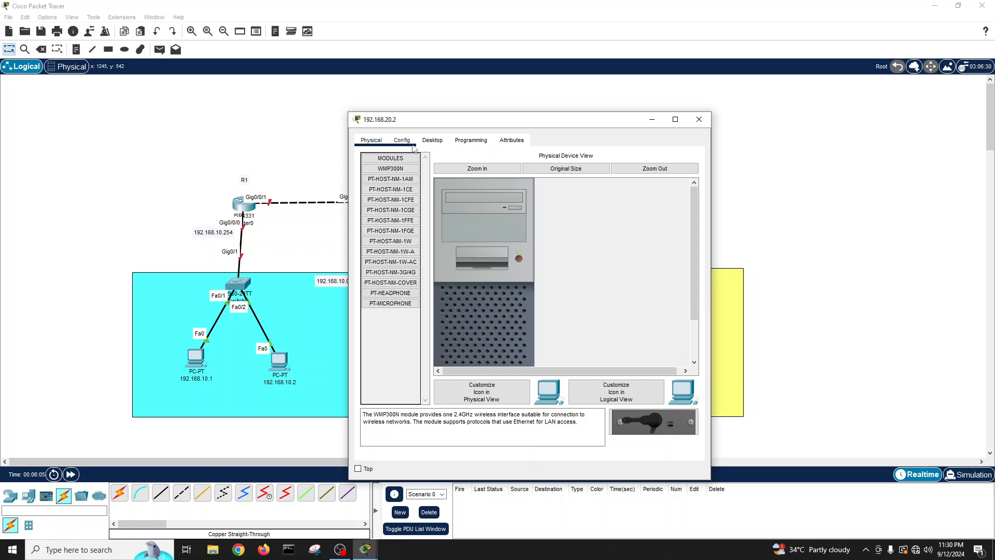
{"action": "left_click", "coordinate": [432, 140]}
{"action": "left_click", "coordinate": [408, 167]}
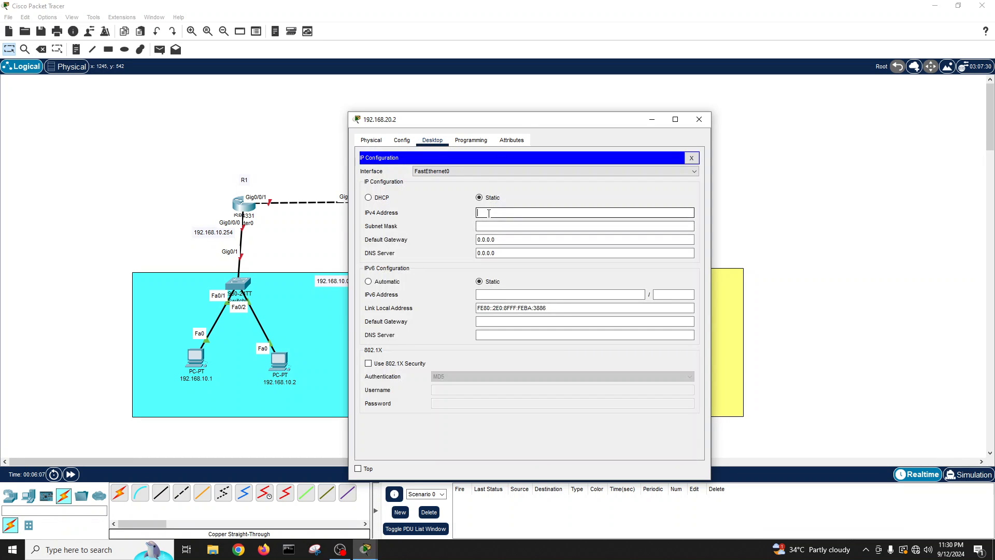
{"action": "left_click", "coordinate": [489, 213]}
{"action": "type", "text": "192.168.20.2"}
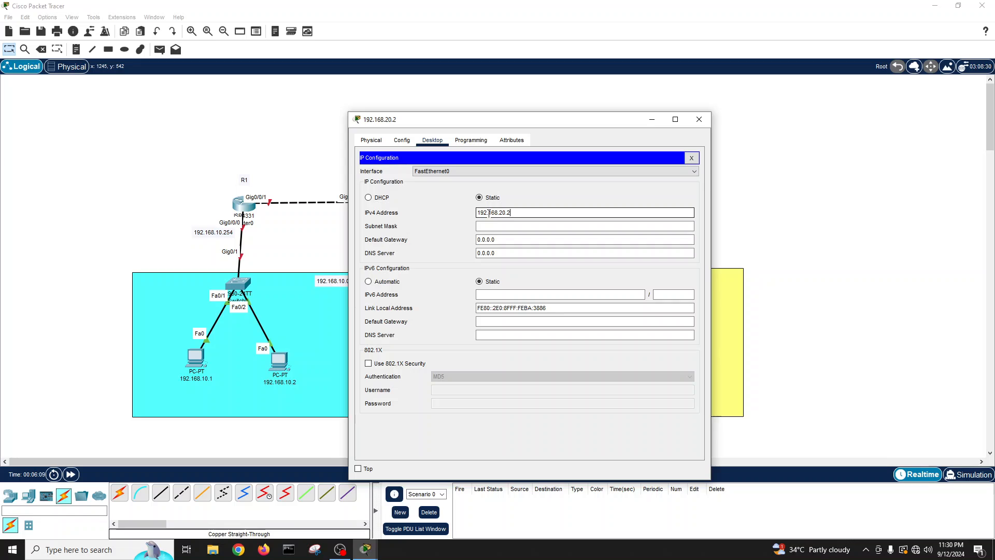
{"action": "key", "text": "Tab"}
Set the second Site B PC's default gateway to 192.168.20.254 and close its configuration window.
{"action": "key", "text": "Tab"}
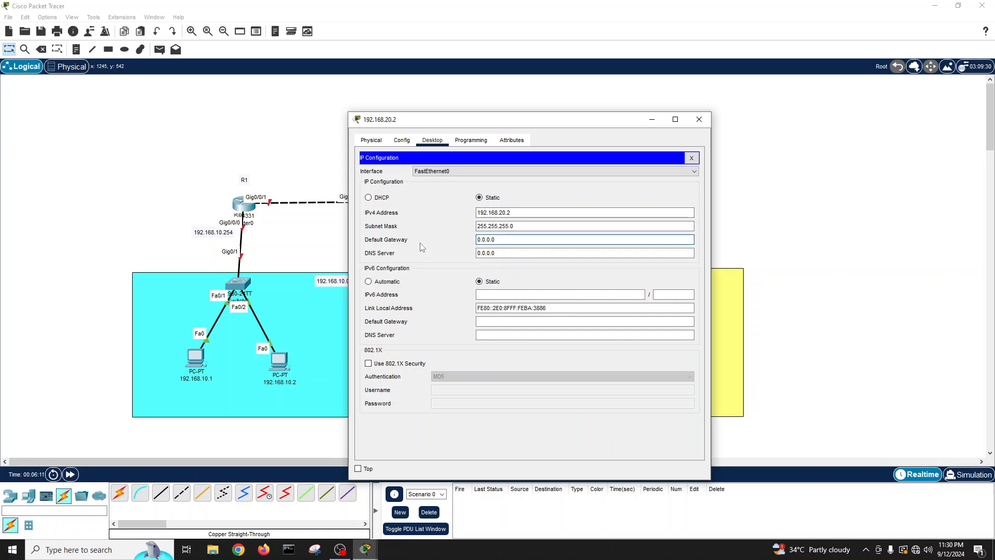
{"action": "key", "text": "BackSpace"}
{"action": "key", "text": "BackSpace"}
{"action": "key", "text": "BackSpace"}
{"action": "key", "text": "BackSpace"}
{"action": "key", "text": "BackSpace"}
{"action": "key", "text": "BackSpace"}
{"action": "key", "text": "BackSpace"}
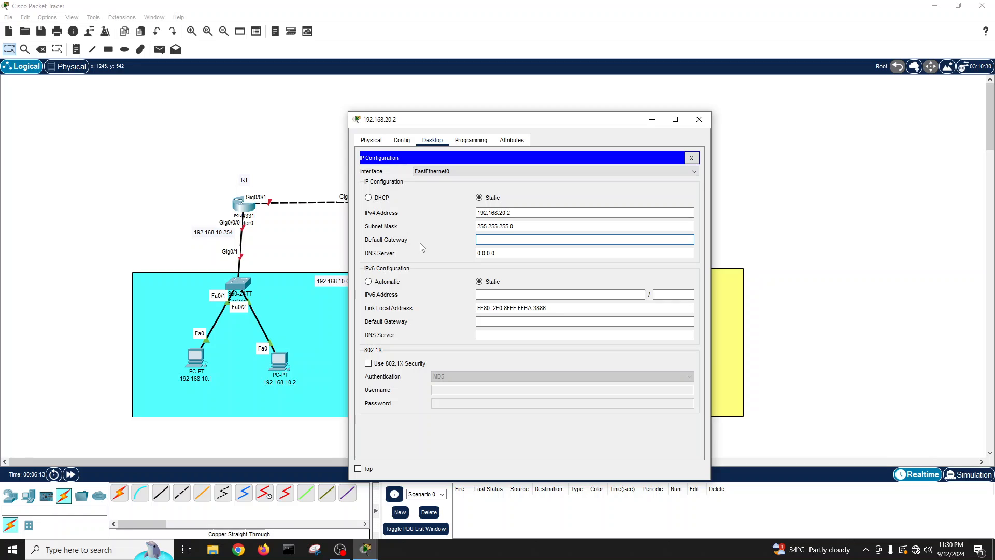
{"action": "type", "text": "192.168.20.1254"}
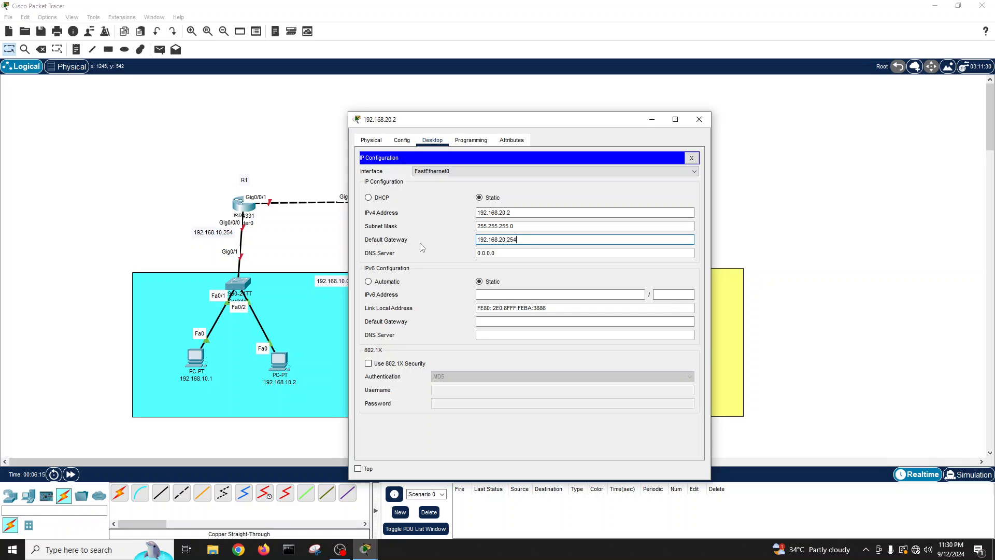
{"action": "left_click", "coordinate": [692, 158]}
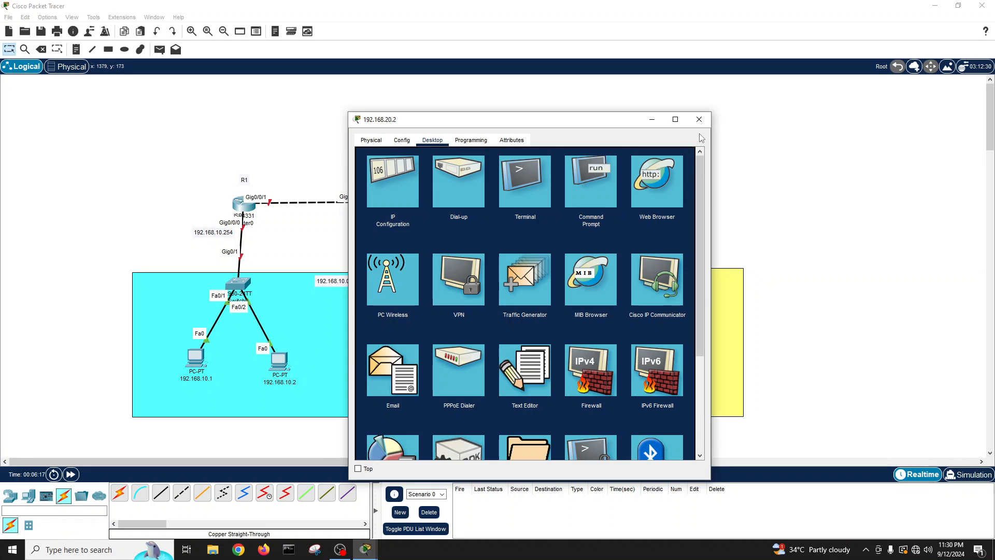
{"action": "left_click", "coordinate": [700, 119]}
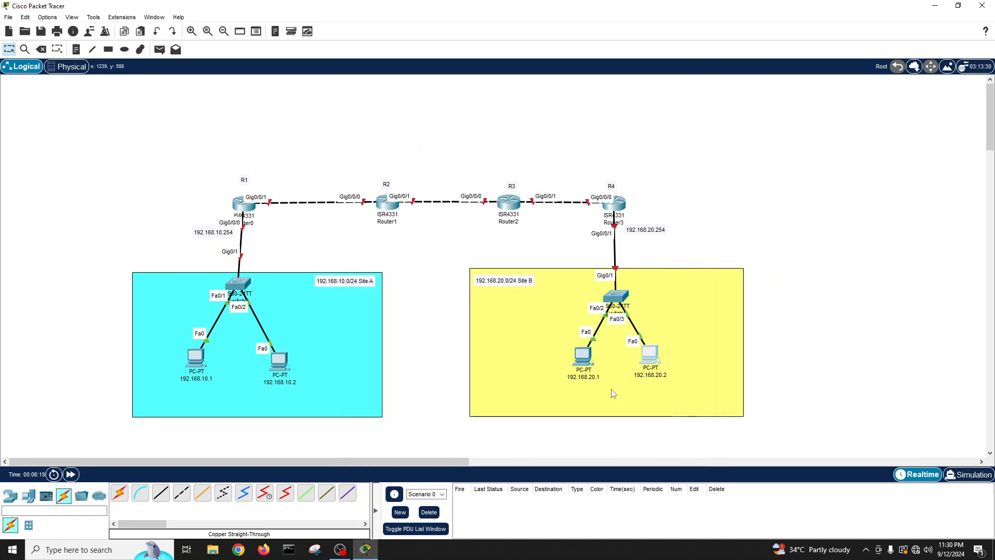
Check the second Site B PC's IP configuration with ipconfig and ping 192.168.20.1 from its command prompt.
{"action": "left_click", "coordinate": [656, 360]}
{"action": "left_click", "coordinate": [584, 178]}
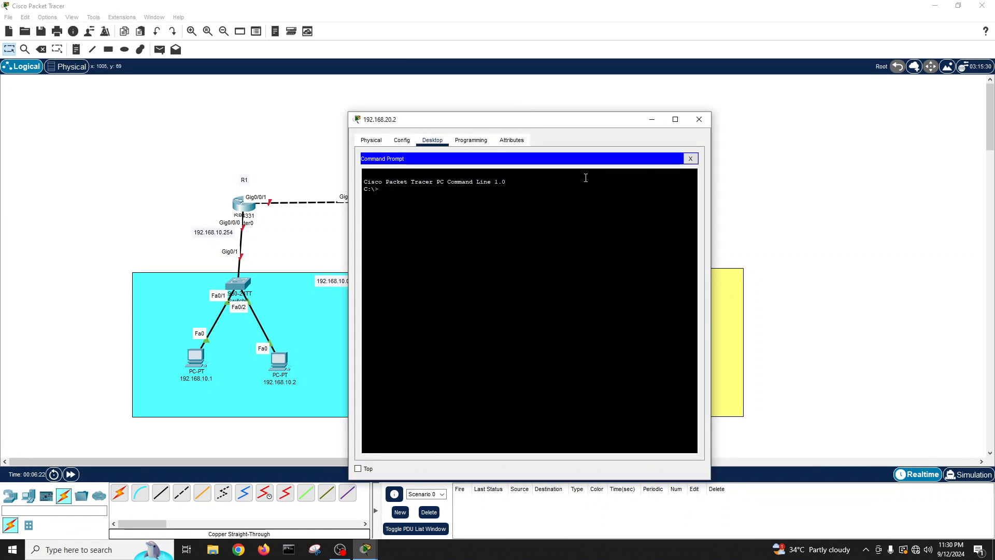
{"action": "type", "text": "ipconfig"}
{"action": "key", "text": "Return"}
{"action": "type", "text": "ping "}
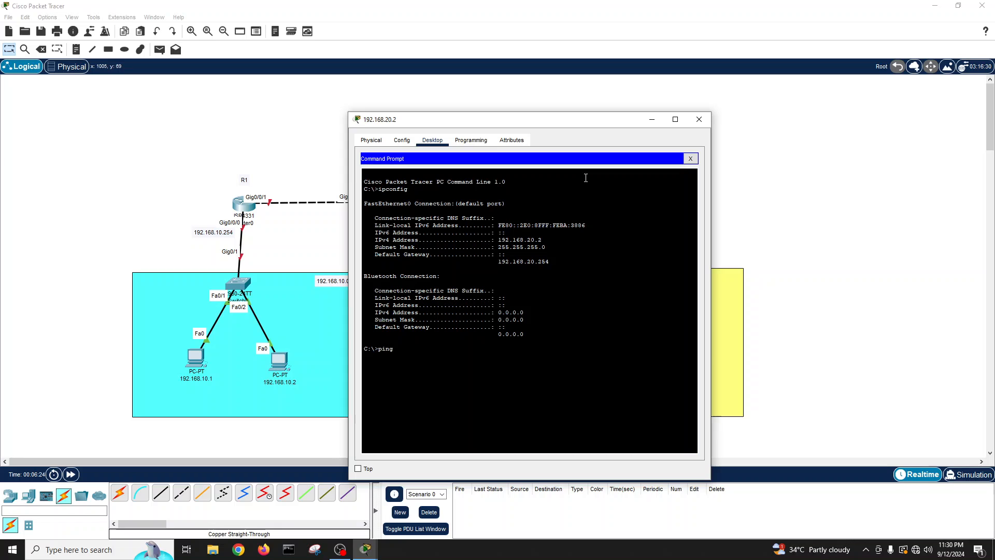
{"action": "type", "text": "192.168.20.1"}
{"action": "key", "text": "Return"}
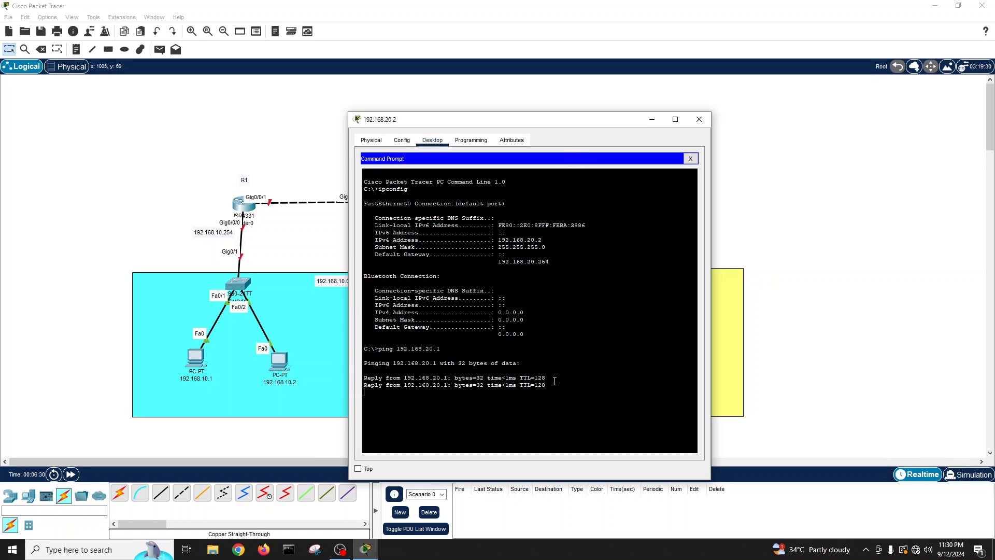
{"action": "left_click", "coordinate": [690, 158]}
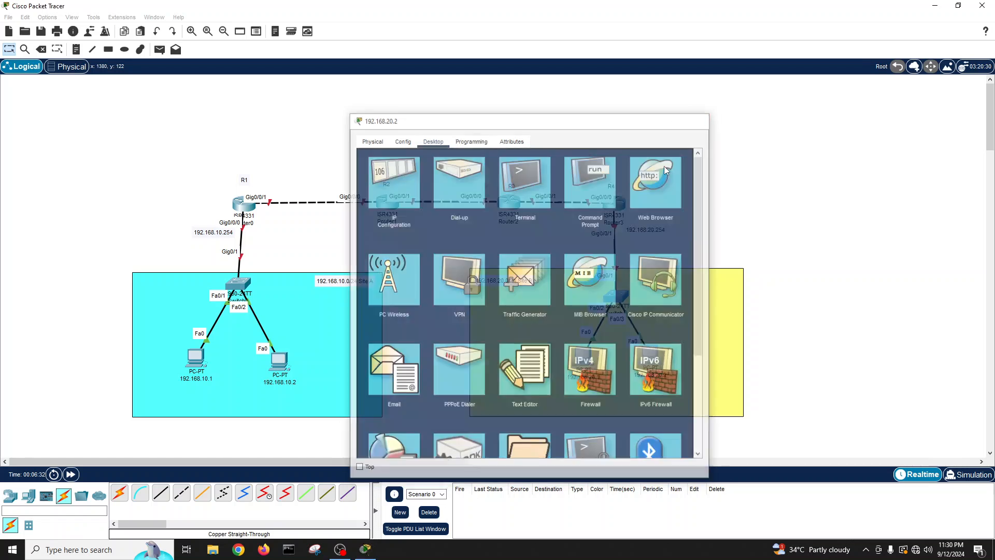
Check the first Site A PC's IP configuration with ipconfig and ping 192.168.10.2 from its command prompt.
{"action": "left_click", "coordinate": [196, 359]}
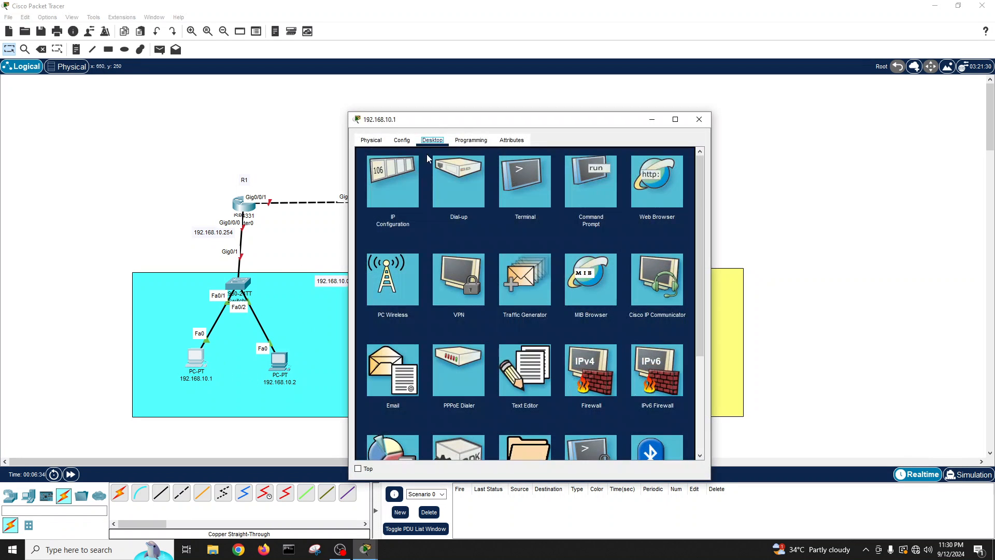
{"action": "left_click", "coordinate": [583, 178]}
{"action": "type", "text": "i"}
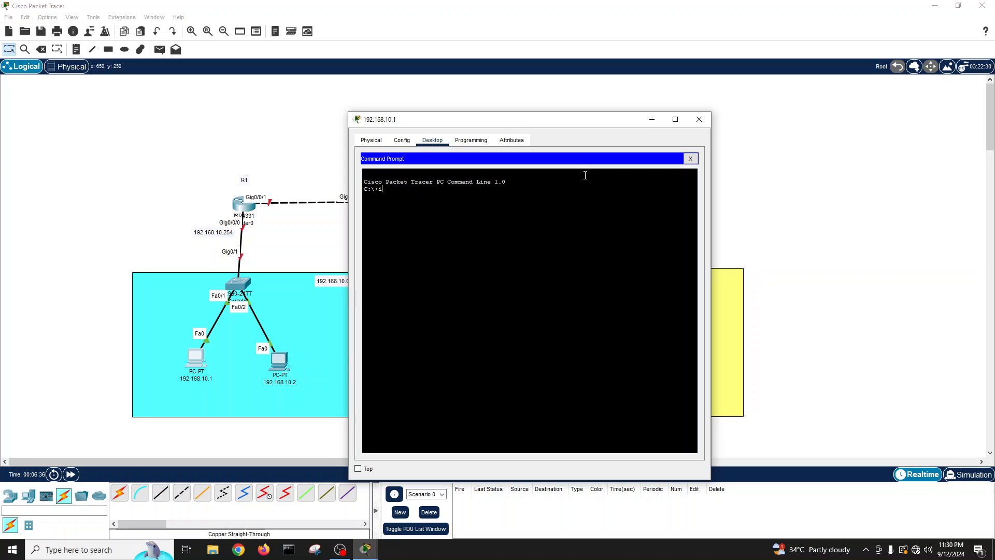
{"action": "type", "text": "pconfig"}
{"action": "key", "text": "Return"}
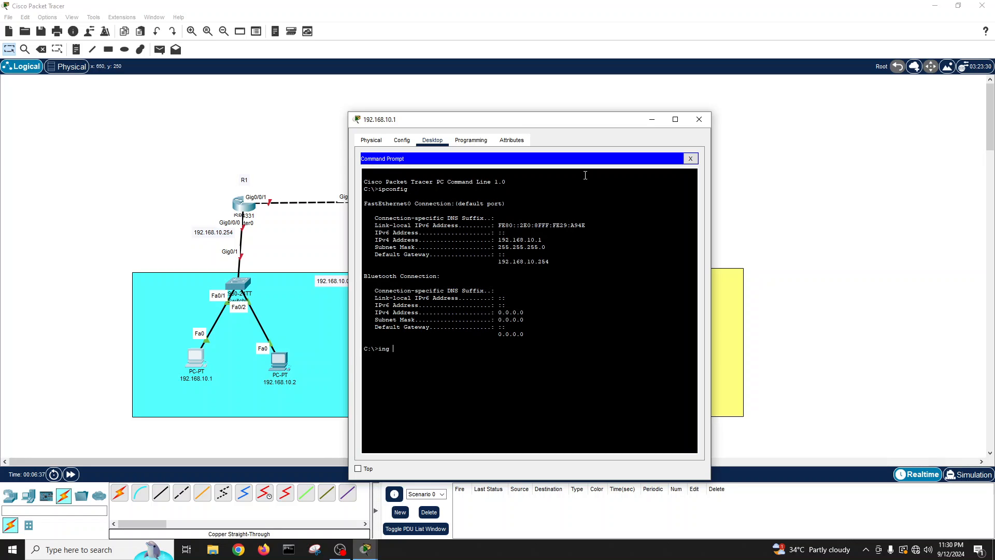
{"action": "type", "text": "ping 192.168.10.2"}
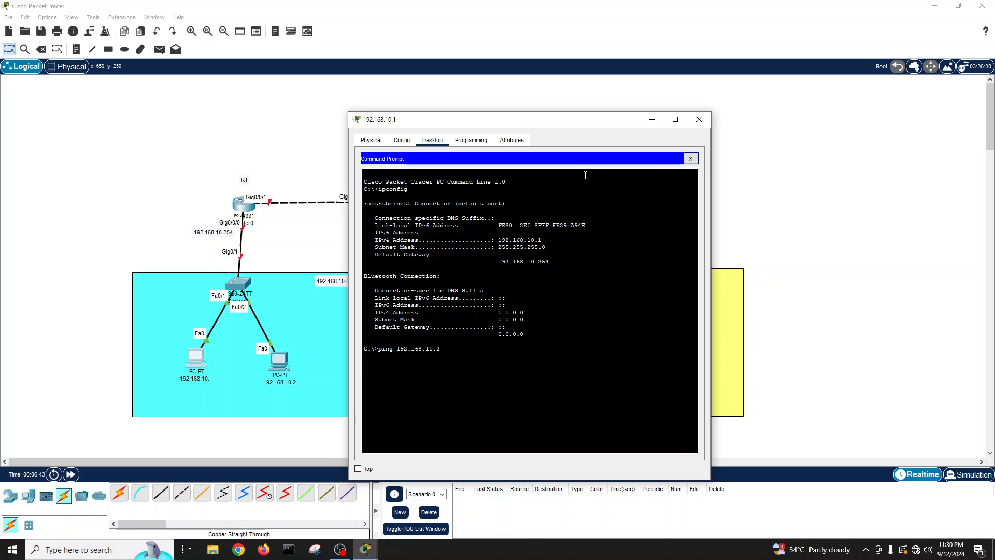
{"action": "key", "text": "Return"}
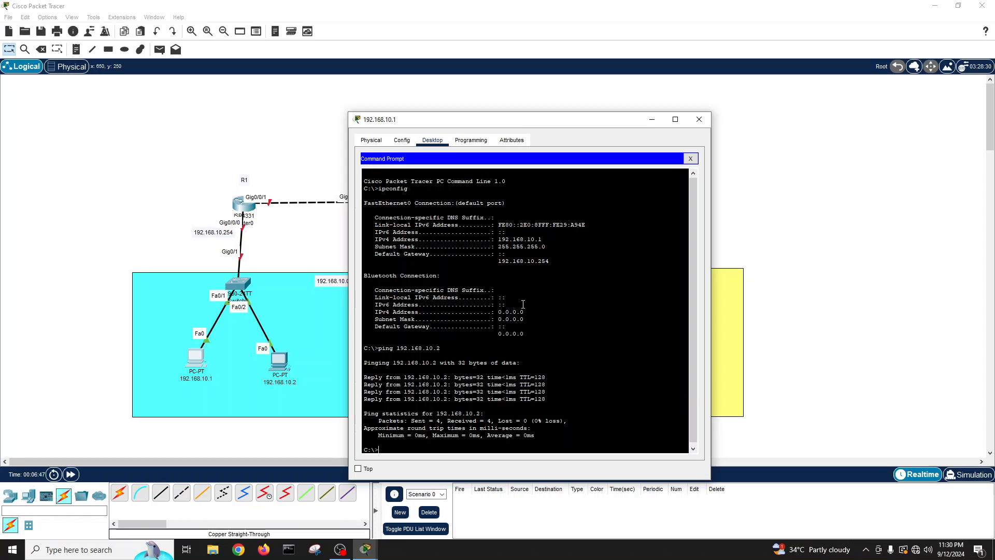
Ping the gateway 192.168.10.254 from the first Site A PC and close its window.
{"action": "key", "text": "Up"}
{"action": "key", "text": "Return"}
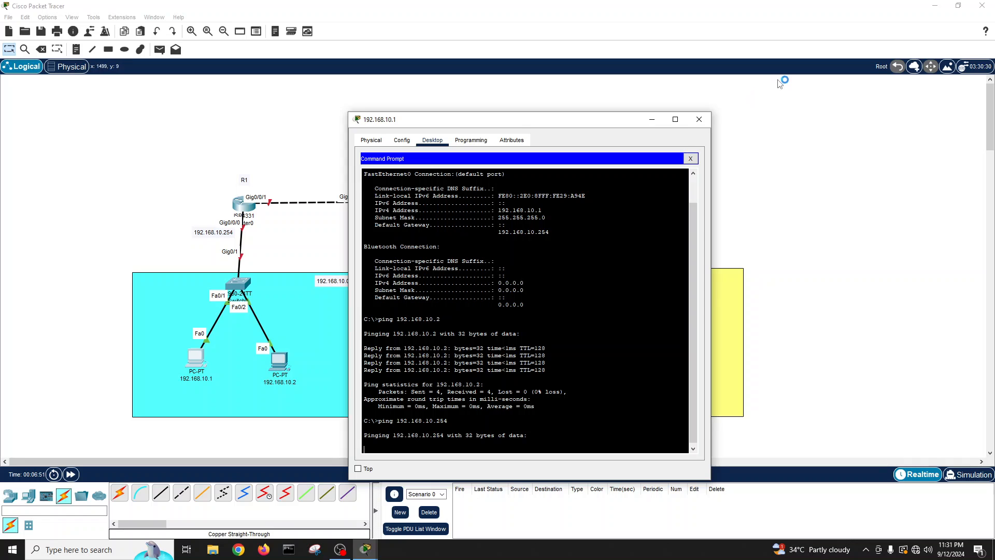
{"action": "left_click", "coordinate": [700, 119]}
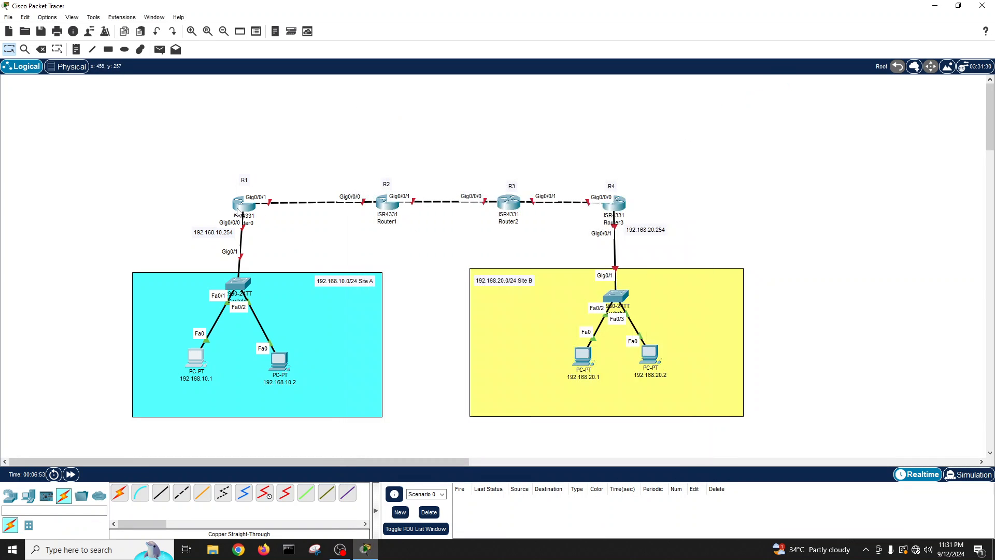
Open the command line of router R1 and answer no to the initial configuration dialog.
{"action": "double_click", "coordinate": [243, 204]}
{"action": "left_click_drag", "start_coordinate": [404, 120], "coordinate": [493, 129]}
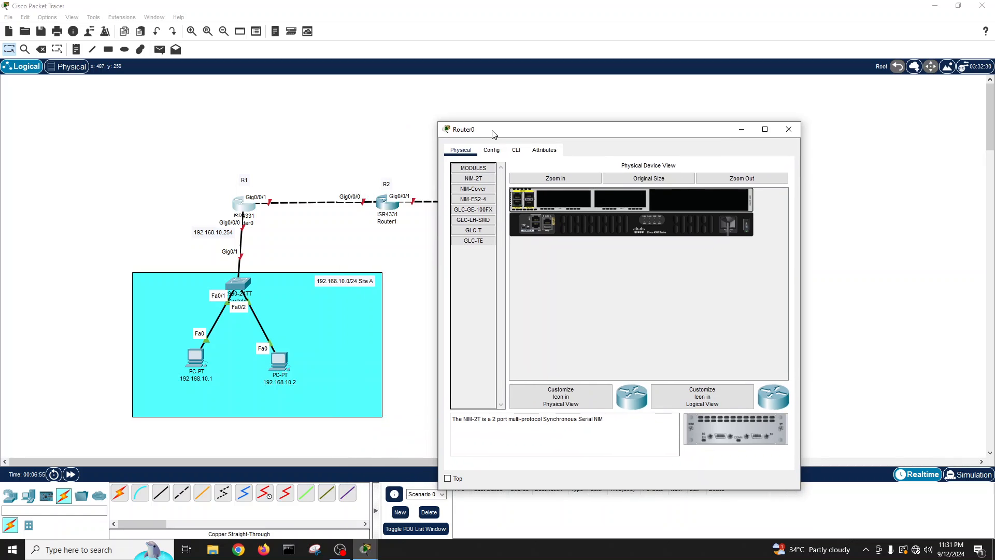
{"action": "left_click", "coordinate": [515, 150]}
{"action": "key", "text": "Return"}
{"action": "key", "text": "Return"}
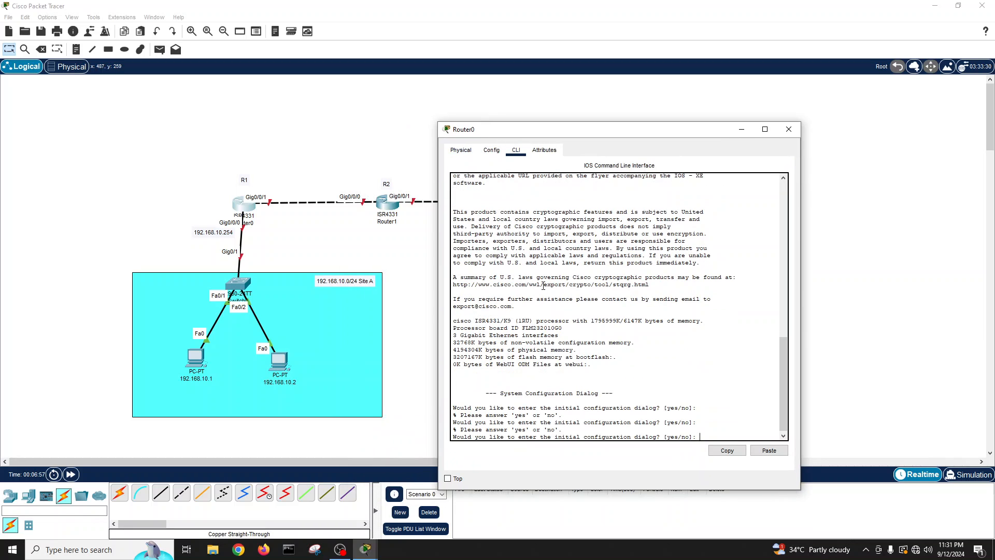
{"action": "type", "text": "no"}
{"action": "key", "text": "Return"}
{"action": "key", "text": "Return"}
{"action": "key", "text": "Return"}
{"action": "key", "text": "Return"}
Enter privileged and global configuration mode on the first router and set its hostname to R1.
{"action": "type", "text": "en"}
{"action": "key", "text": "Return"}
{"action": "key", "text": "Return"}
{"action": "key", "text": "Return"}
{"action": "key", "text": "Return"}
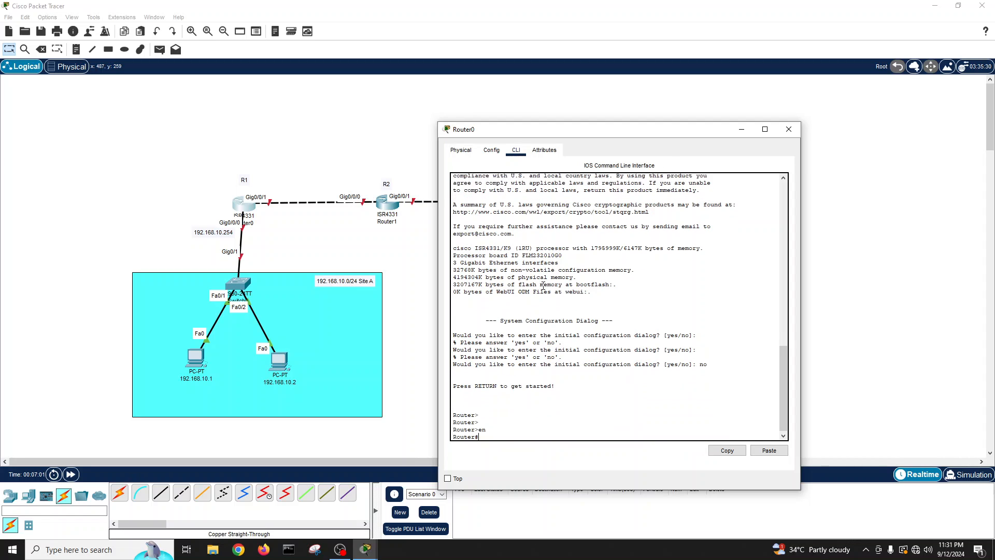
{"action": "type", "text": "conf t"}
{"action": "key", "text": "Return"}
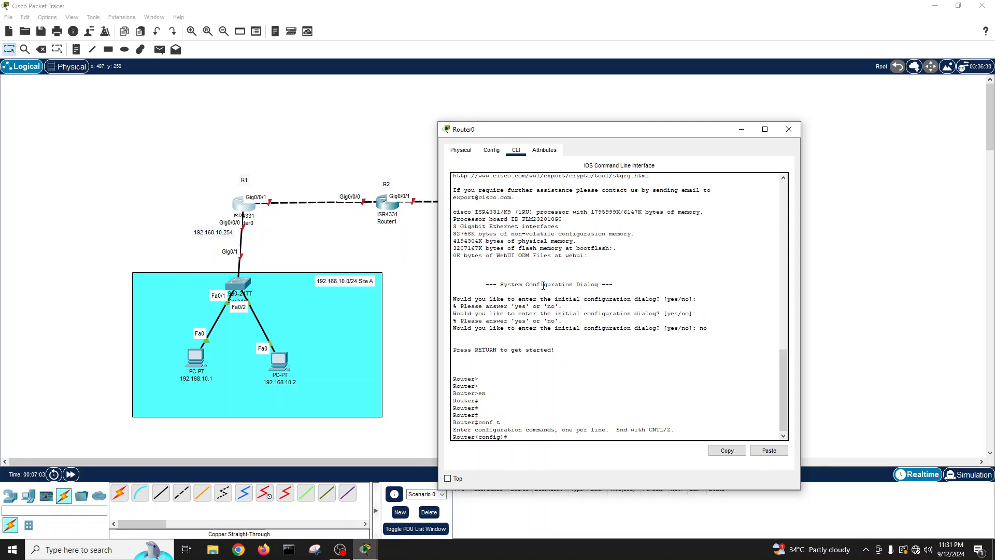
{"action": "type", "text": "host"}
{"action": "key", "text": "Tab"}
{"action": "type", "text": "R"}
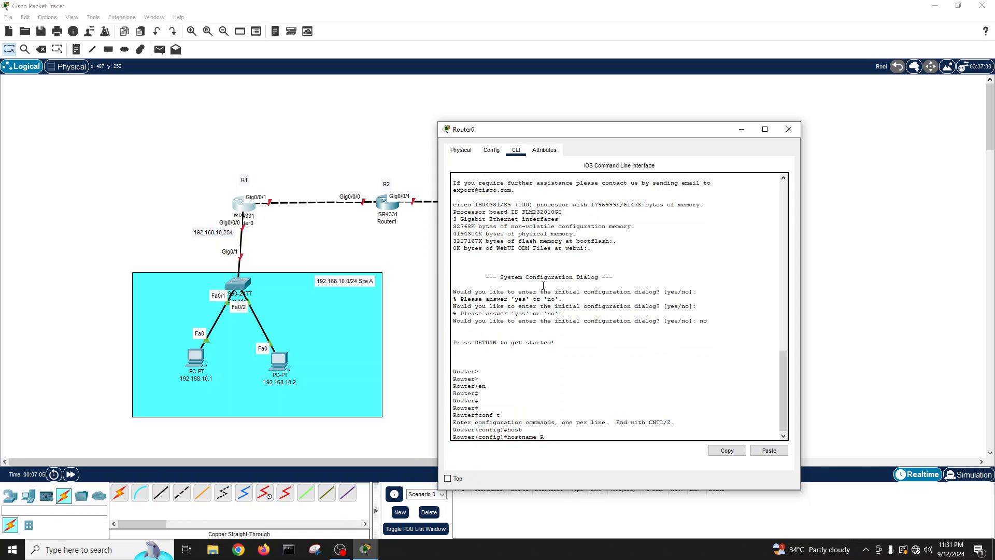
{"action": "type", "text": "1"}
{"action": "key", "text": "Return"}
{"action": "key", "text": "Return"}
{"action": "key", "text": "Return"}
Assign R1's interface g0/0/0 the address 192.168.10.254 with mask 255.255.255.0 and enable it with no sh.
{"action": "type", "text": "ig)#int"}
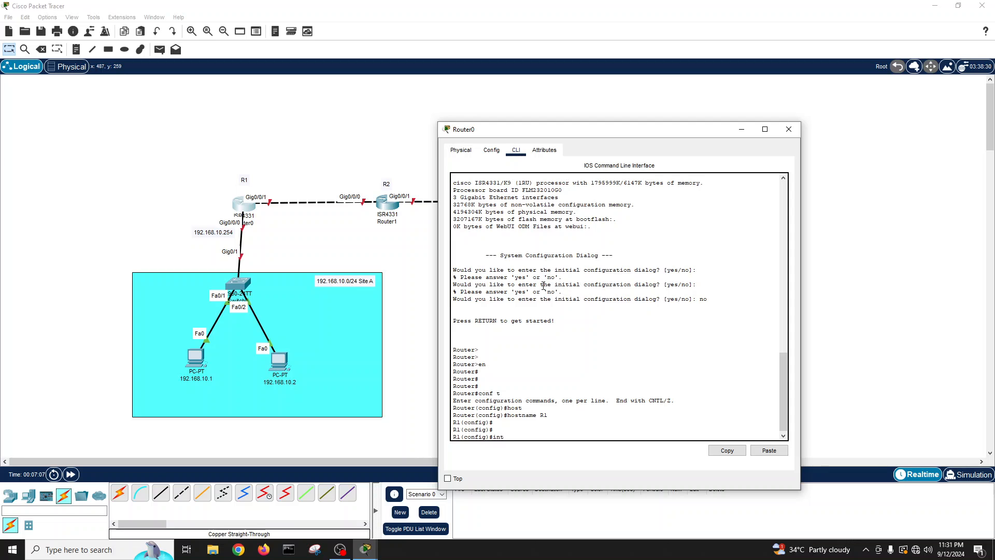
{"action": "type", "text": " g0/0/0"}
{"action": "key", "text": "Return"}
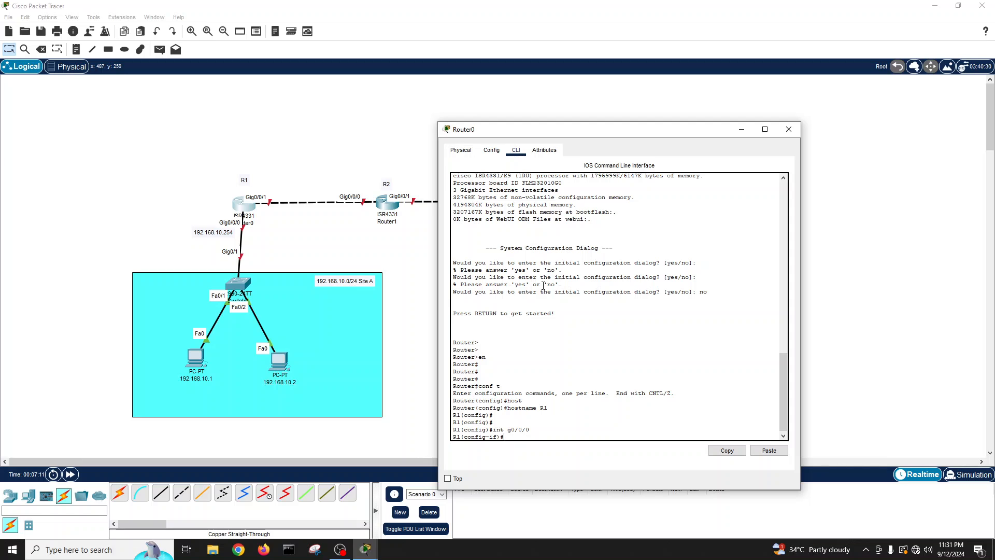
{"action": "type", "text": "ip add 192.168.10.254 255.255.255.0"}
{"action": "key", "text": "Return"}
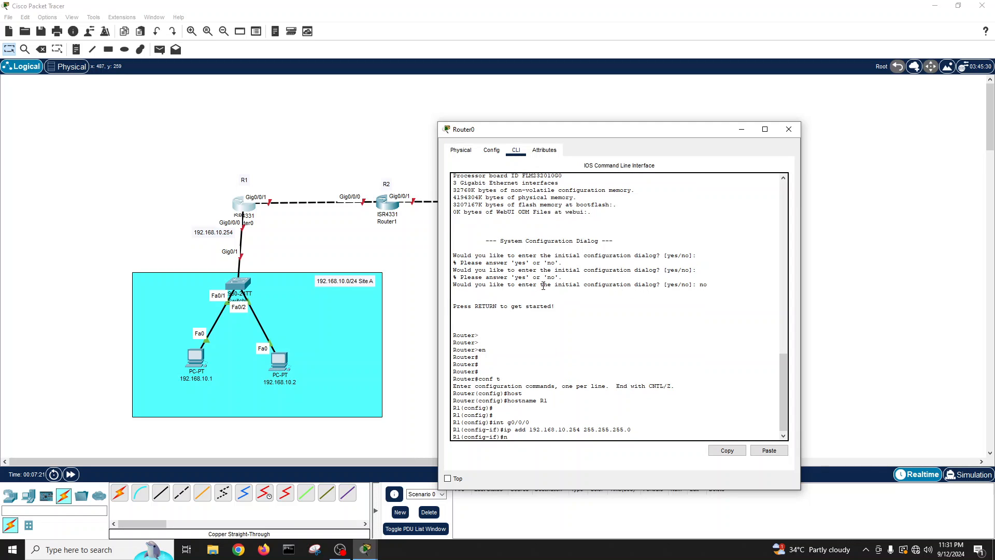
{"action": "type", "text": "no sh"}
{"action": "key", "text": "Return"}
{"action": "key", "text": "Return"}
Exit configuration mode on R1, save the configuration with write, and close the router's window.
{"action": "type", "text": "exit"}
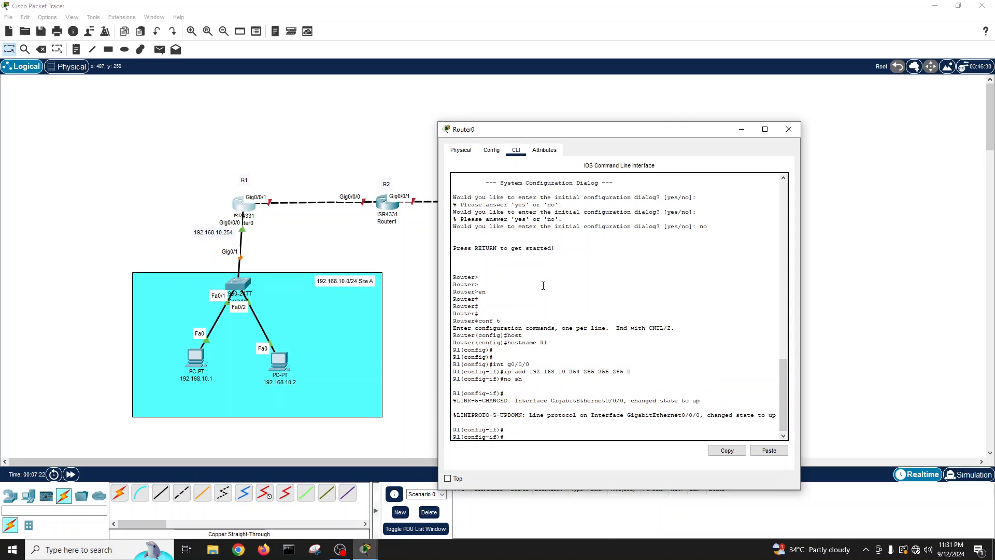
{"action": "key", "text": "Return"}
{"action": "type", "text": "exit"}
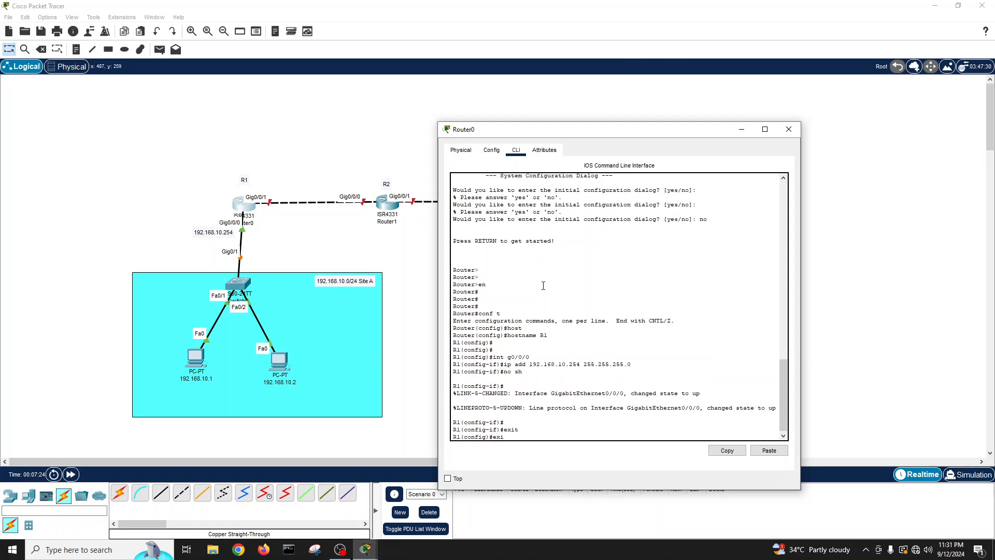
{"action": "key", "text": "Return"}
{"action": "type", "text": "wri"}
{"action": "key", "text": "Tab"}
{"action": "key", "text": "Return"}
{"action": "key", "text": "Return"}
{"action": "key", "text": "Return"}
{"action": "key", "text": "Return"}
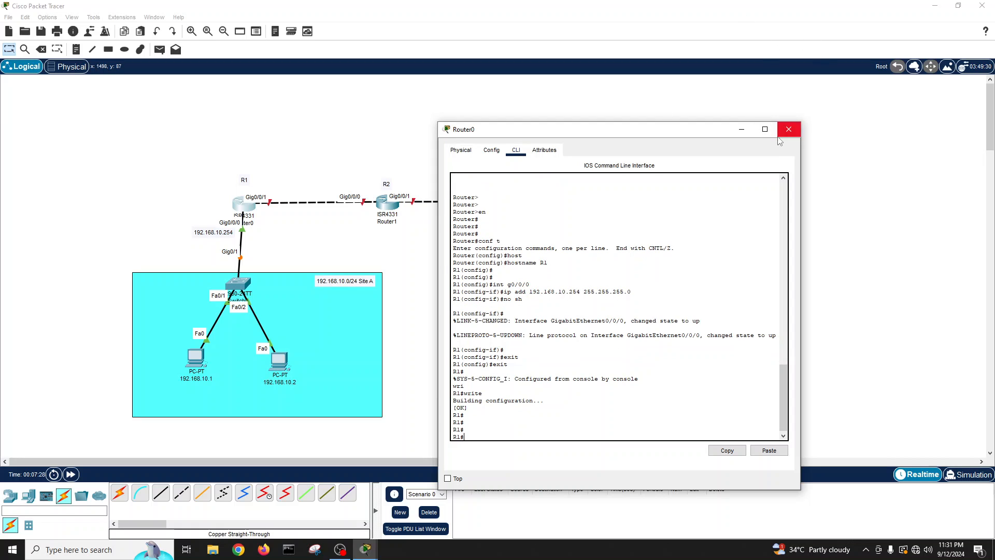
{"action": "left_click", "coordinate": [788, 129]}
Open the command line of router R4 and answer no to the initial configuration dialog.
{"action": "left_click", "coordinate": [614, 203]}
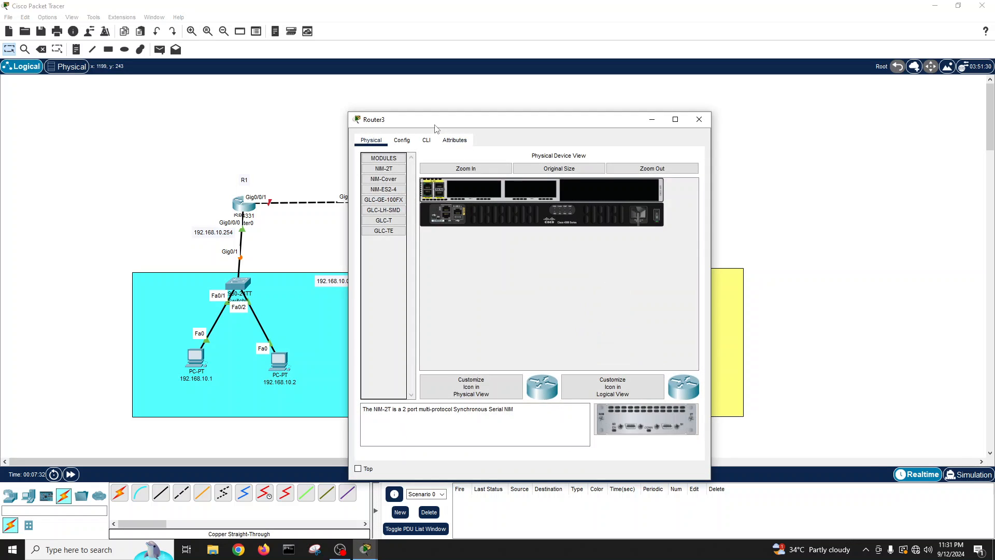
{"action": "left_click_drag", "start_coordinate": [434, 124], "coordinate": [585, 117]}
{"action": "left_click", "coordinate": [578, 133]}
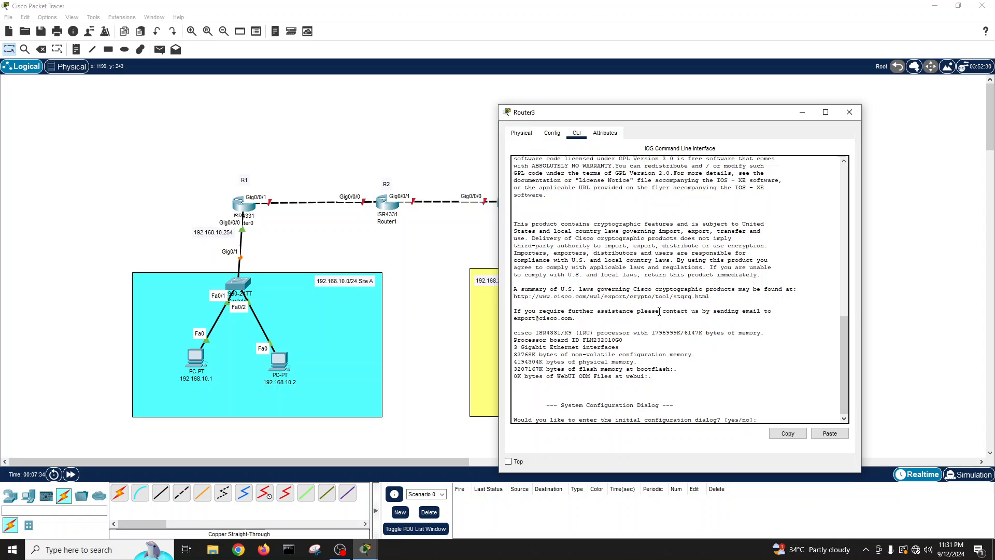
{"action": "key", "text": "Return"}
{"action": "key", "text": "Return"}
{"action": "key", "text": "Return"}
{"action": "type", "text": "no"}
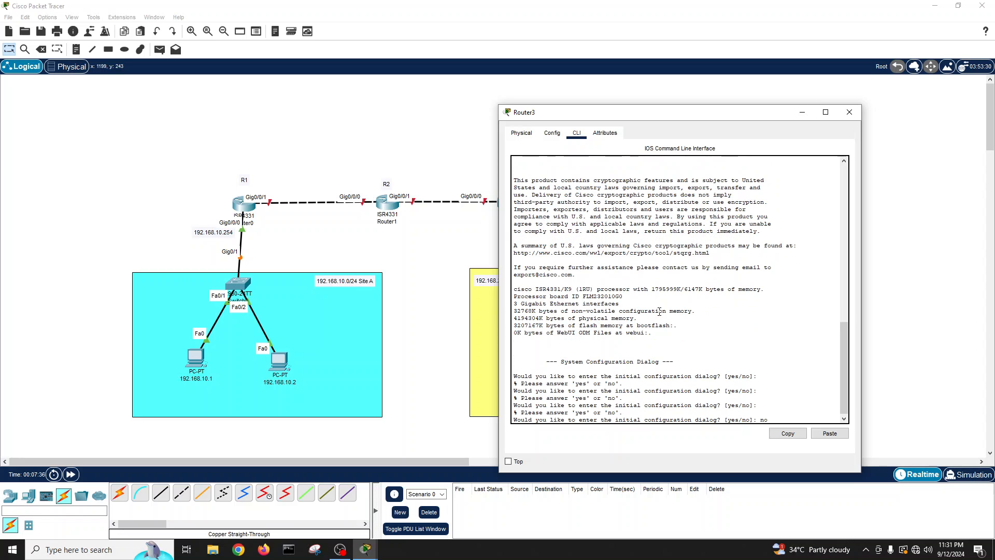
{"action": "key", "text": "Return"}
{"action": "key", "text": "Return"}
{"action": "key", "text": "Return"}
{"action": "key", "text": "Return"}
Enter privileged and global configuration mode on the fourth router and set its hostname to R4.
{"action": "type", "text": "con"}
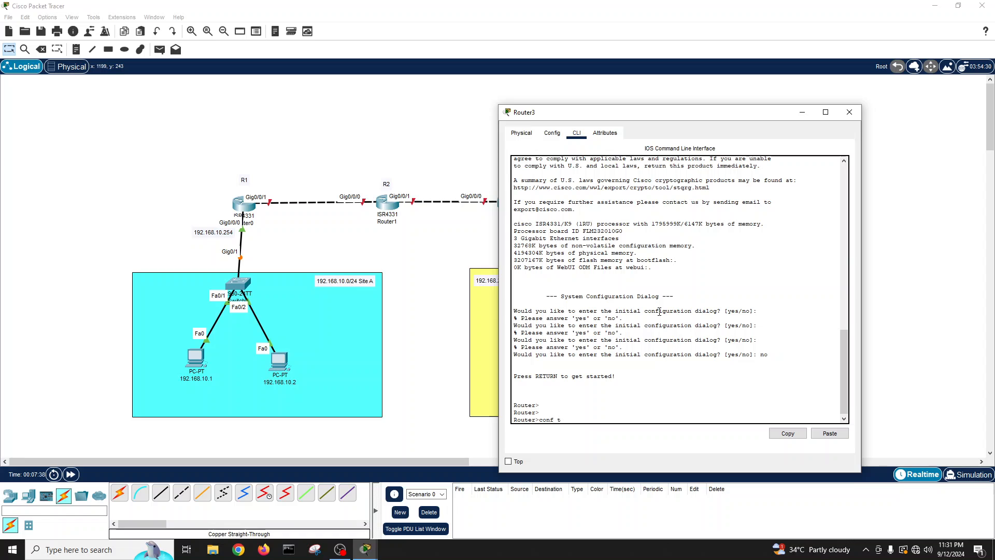
{"action": "type", "text": "f t"}
{"action": "key", "text": "Return"}
{"action": "type", "text": "en"}
{"action": "key", "text": "Return"}
{"action": "type", "text": "conf t"}
{"action": "key", "text": "Return"}
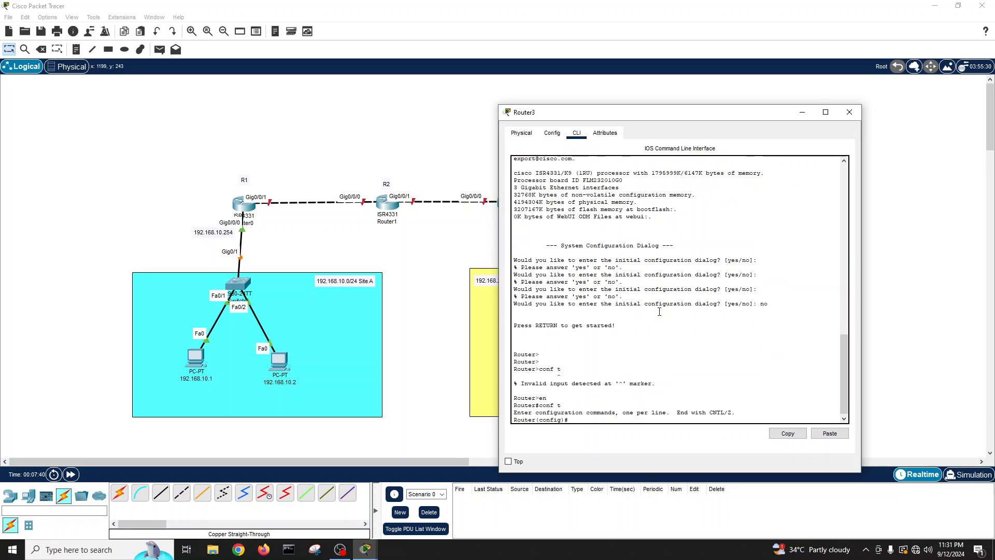
{"action": "type", "text": "host"}
{"action": "key", "text": "Tab"}
{"action": "type", "text": "R"}
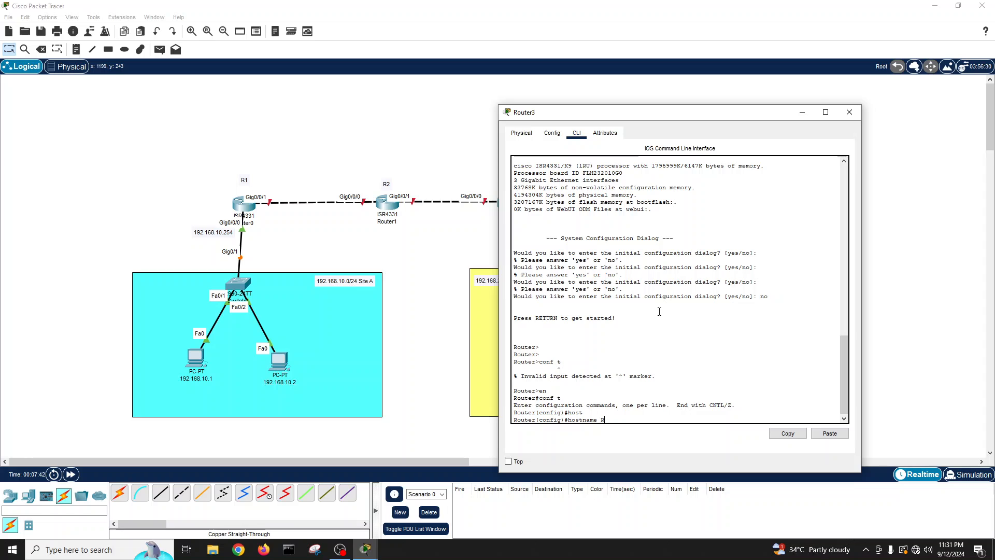
{"action": "type", "text": "4"}
{"action": "key", "text": "Return"}
{"action": "key", "text": "Return"}
{"action": "key", "text": "Return"}
{"action": "key", "text": "Return"}
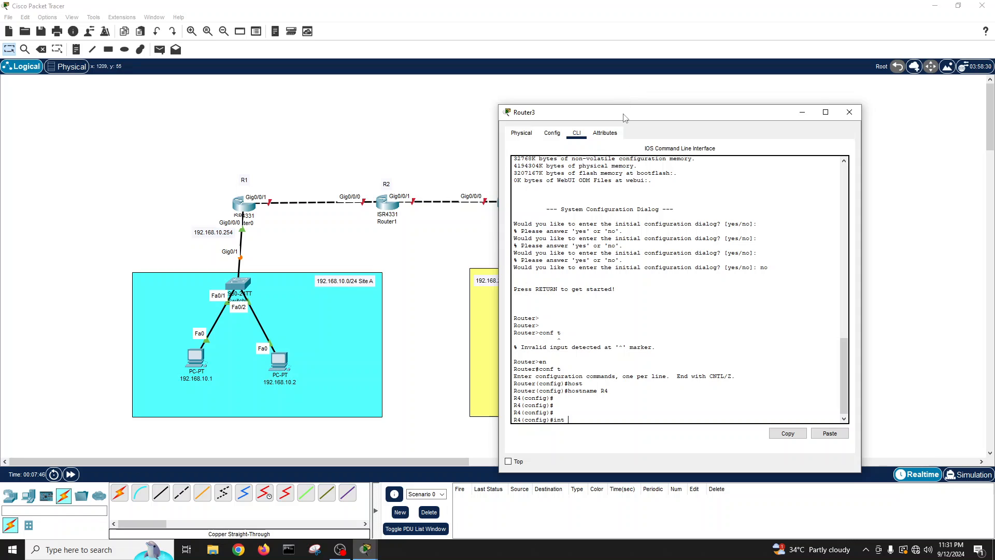
Assign R4's interface GigabitEthernet 0/0/1 the address 192.168.20.254 with mask 255.255.255.0 and enable it with no sh.
{"action": "left_click_drag", "start_coordinate": [624, 117], "coordinate": [312, 105]}
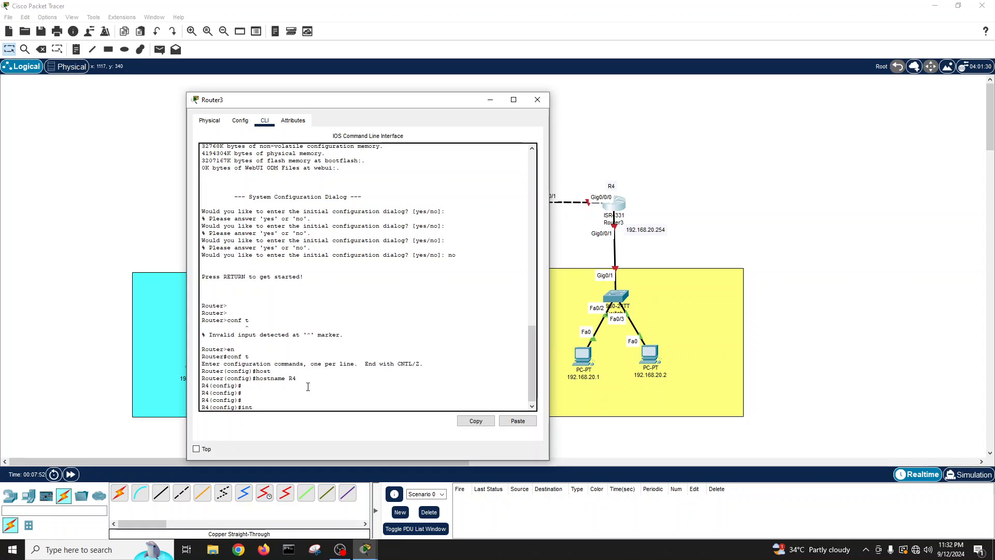
{"action": "key", "text": "Return"}
{"action": "type", "text": "int gi"}
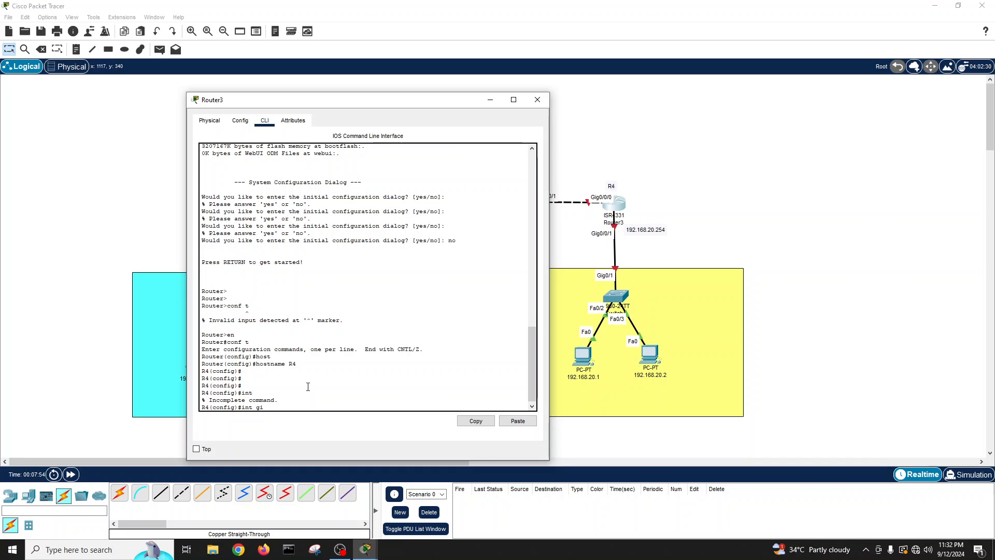
{"action": "key", "text": "Tab"}
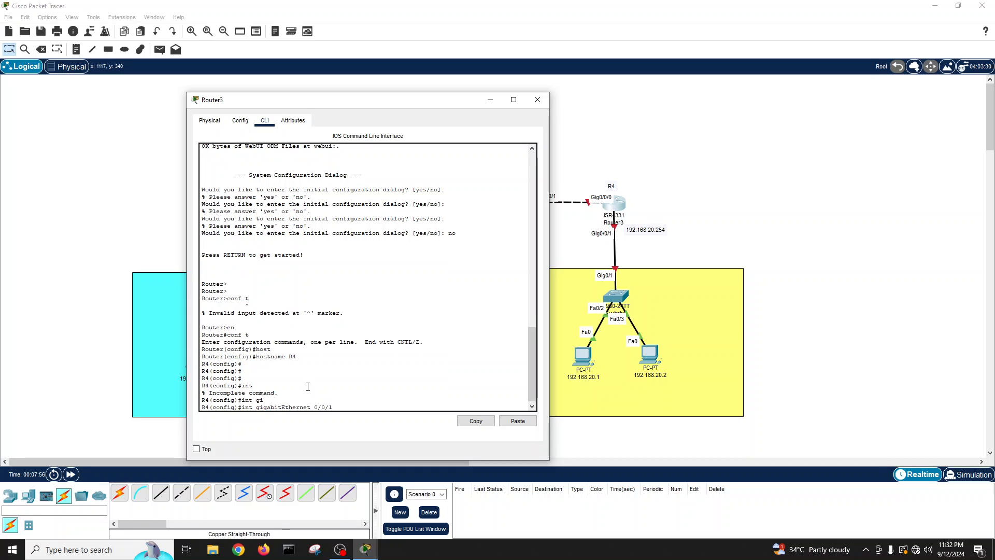
{"action": "key", "text": "Return"}
{"action": "type", "text": "ip add "}
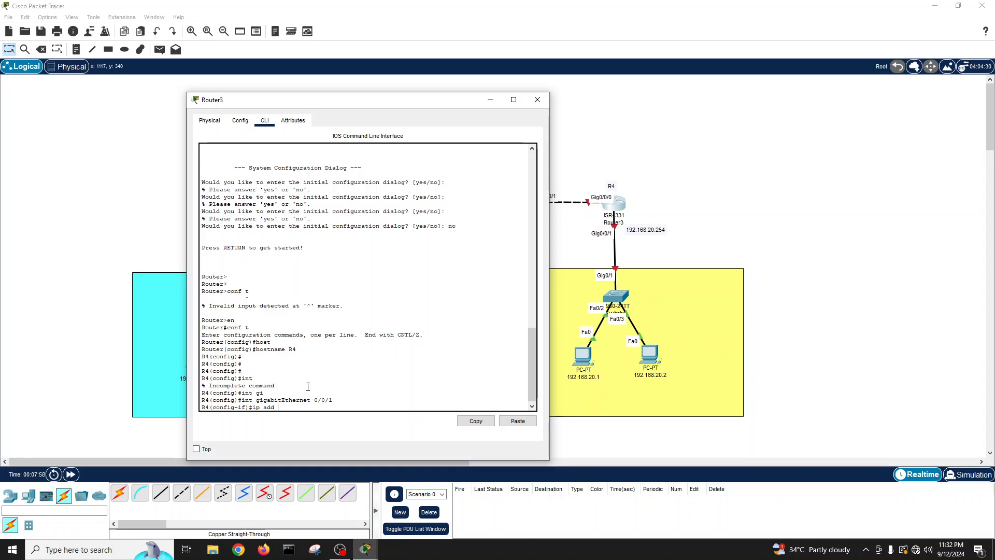
{"action": "type", "text": "192.168.20.254 255.255.255.0"}
{"action": "key", "text": "Return"}
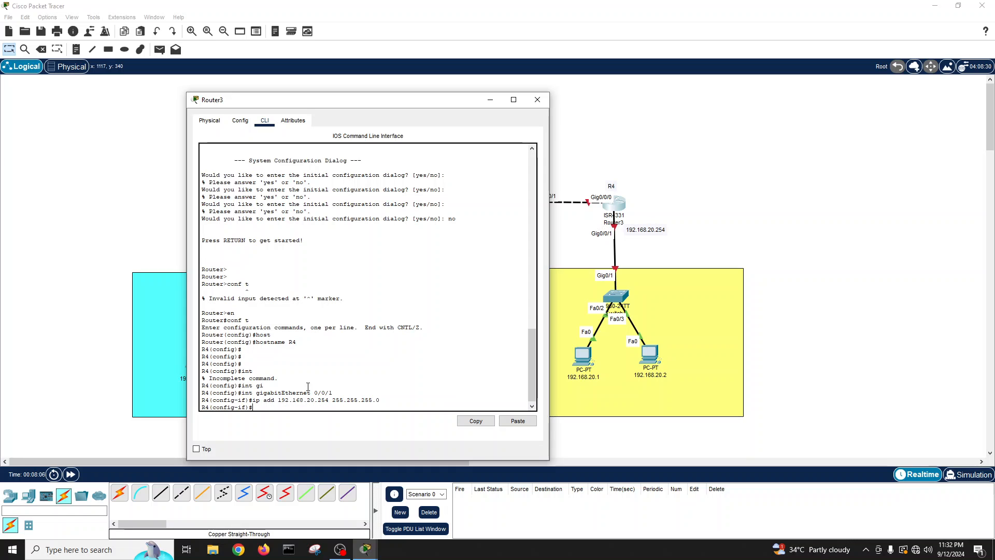
{"action": "type", "text": "no sh"}
{"action": "key", "text": "Return"}
Exit configuration mode on R4, save the configuration with write, and close the router's window.
{"action": "type", "text": "exit"}
{"action": "key", "text": "Return"}
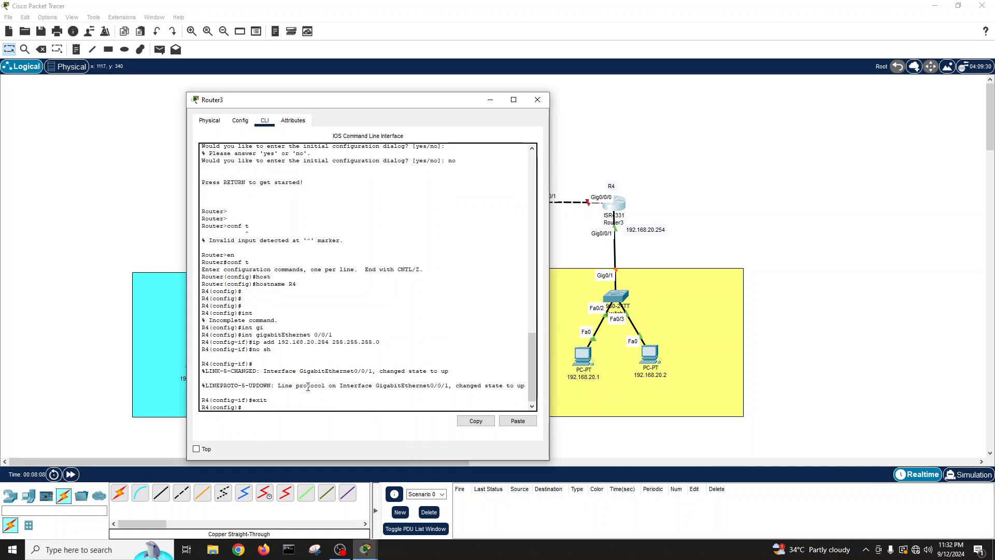
{"action": "type", "text": "exit"}
{"action": "key", "text": "Return"}
{"action": "type", "text": "wri"}
{"action": "key", "text": "Return"}
{"action": "key", "text": "Return"}
{"action": "key", "text": "Return"}
{"action": "key", "text": "Return"}
{"action": "key", "text": "Return"}
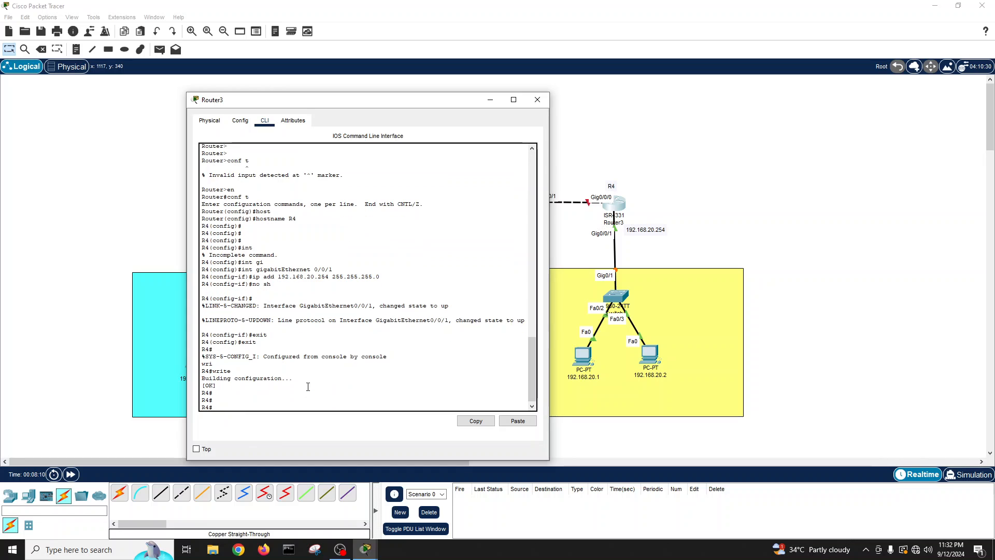
{"action": "left_click", "coordinate": [538, 100]}
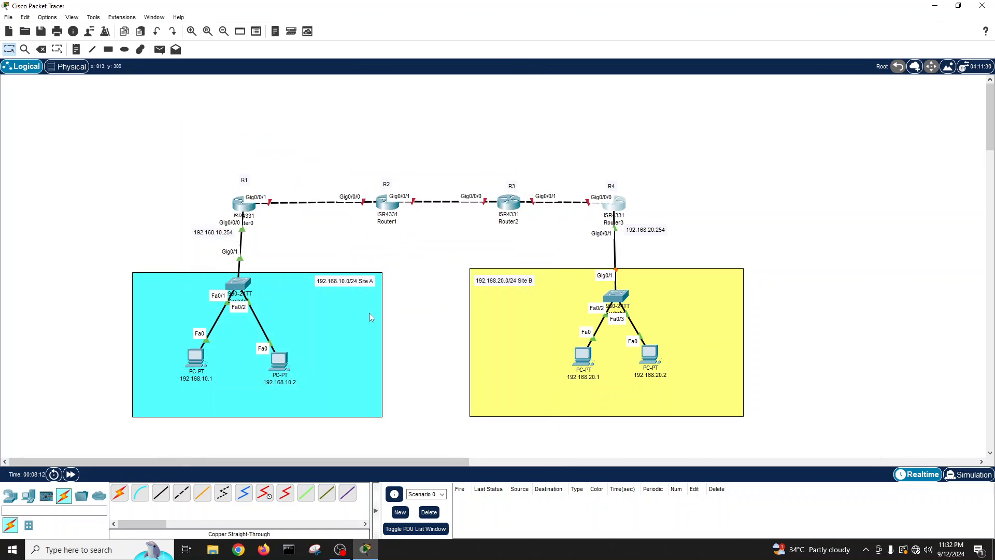
Open the command prompt of PC 192.168.10.2 and check its addressing with ipconfig.
{"action": "left_click", "coordinate": [279, 359]}
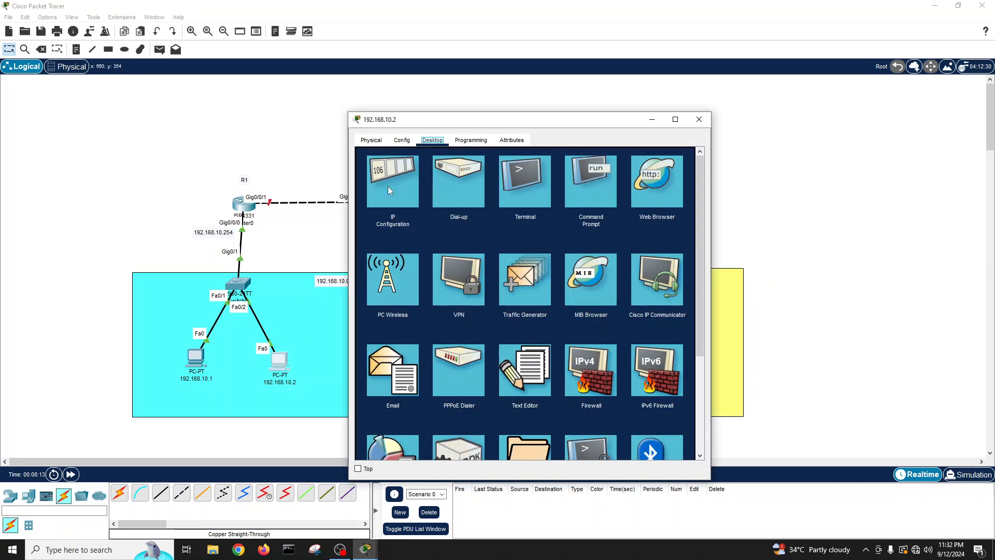
{"action": "left_click", "coordinate": [585, 188]}
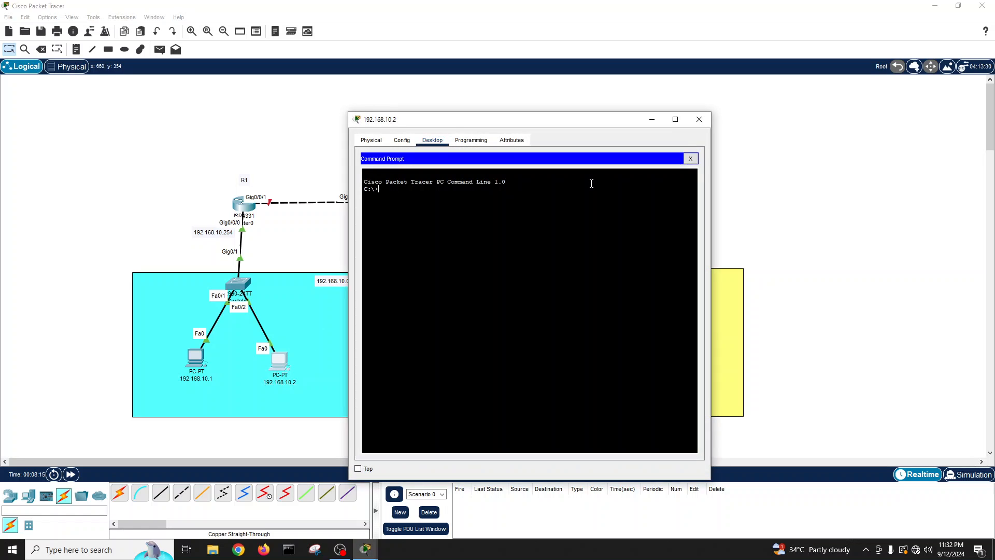
{"action": "type", "text": "icpconfig"}
{"action": "key", "text": "Return"}
{"action": "type", "text": "ipc"}
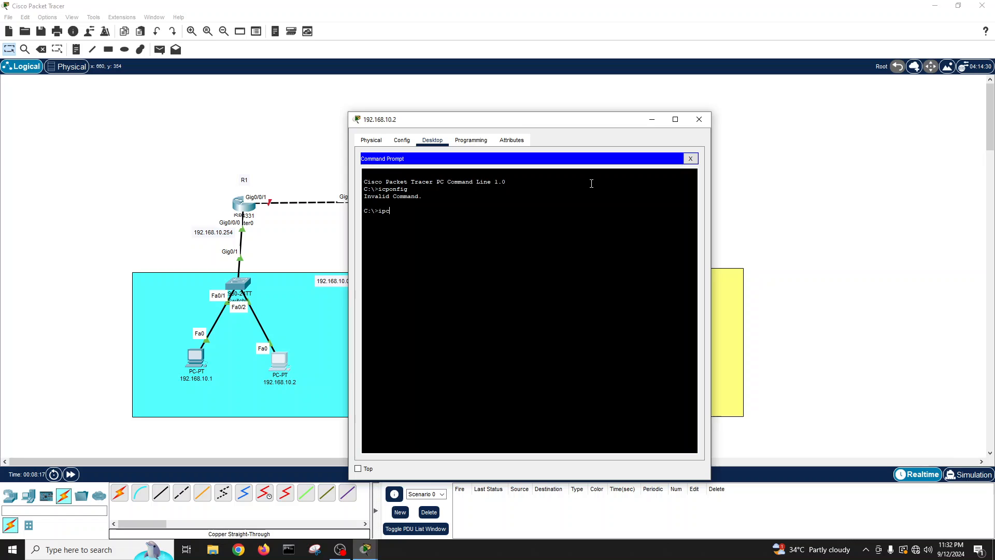
{"action": "type", "text": "onfig"}
{"action": "key", "text": "Return"}
Ping the Site A gateway 192.168.10.254 from PC 192.168.10.2, then close the PC's window.
{"action": "type", "text": "ping"}
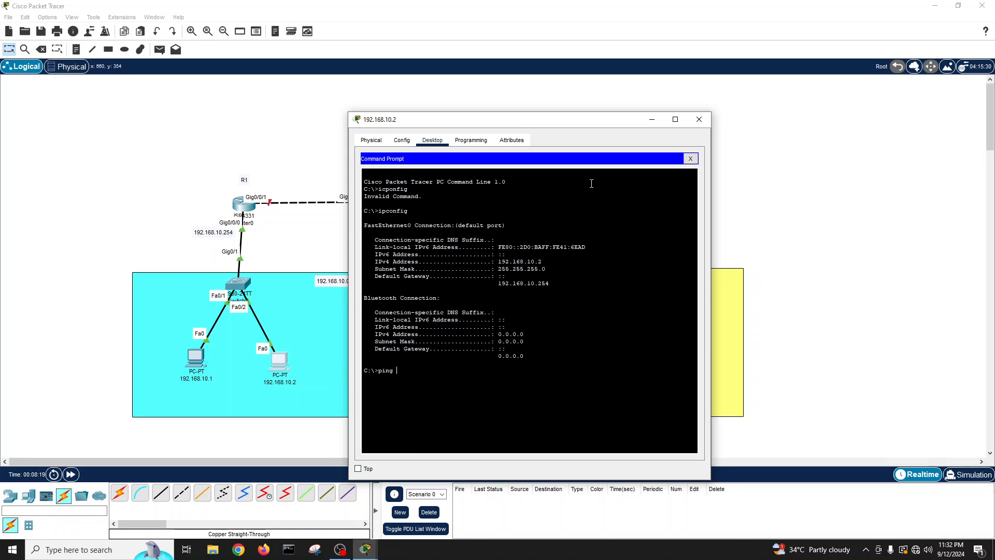
{"action": "type", "text": " 192.168.10.254"}
{"action": "key", "text": "Return"}
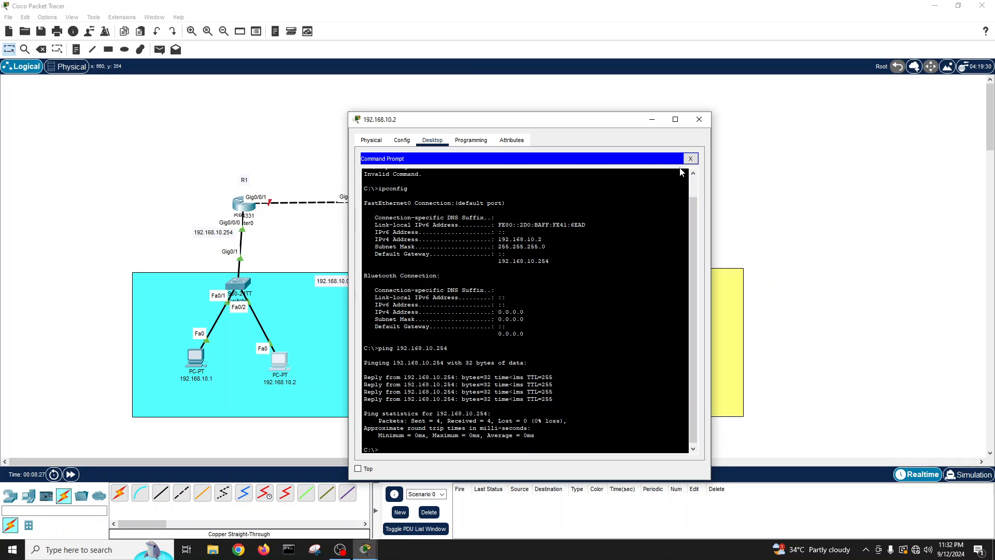
{"action": "left_click", "coordinate": [691, 158]}
{"action": "left_click", "coordinate": [699, 119]}
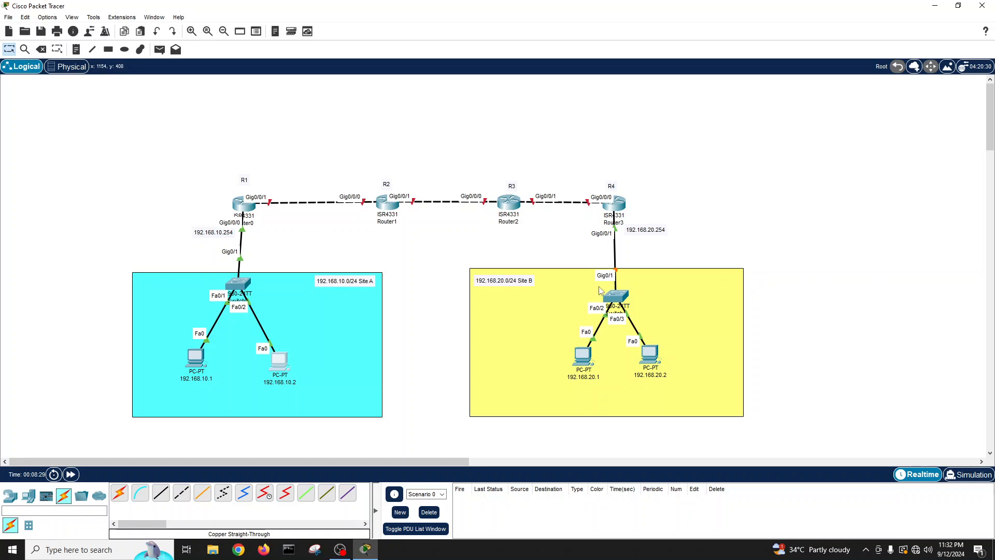
Ping the Site B gateway 192.168.20.254 from the command prompt of PC 192.168.20.2 and close the PC's window.
{"action": "left_click", "coordinate": [650, 357]}
{"action": "left_click", "coordinate": [595, 175]}
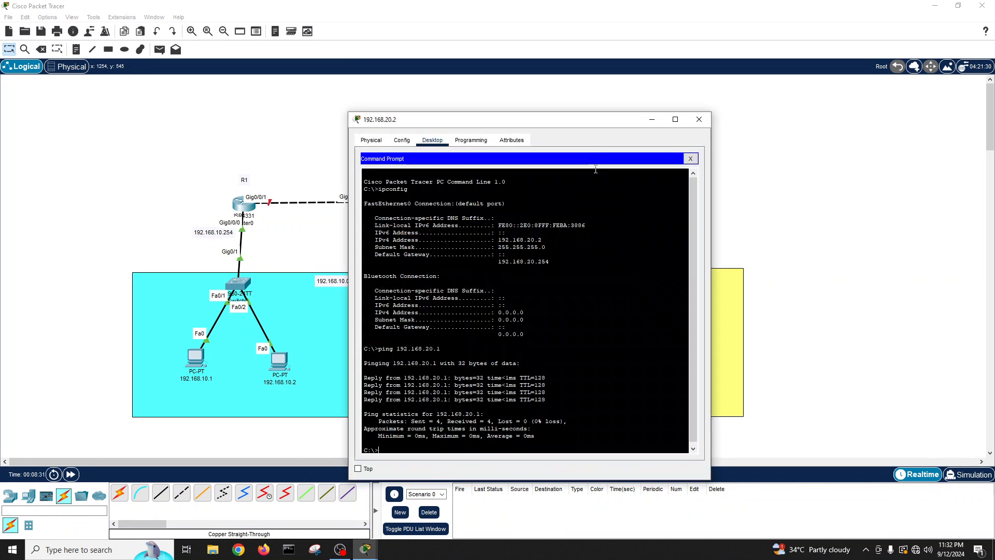
{"action": "key", "text": "Up"}
{"action": "key", "text": "BackSpace"}
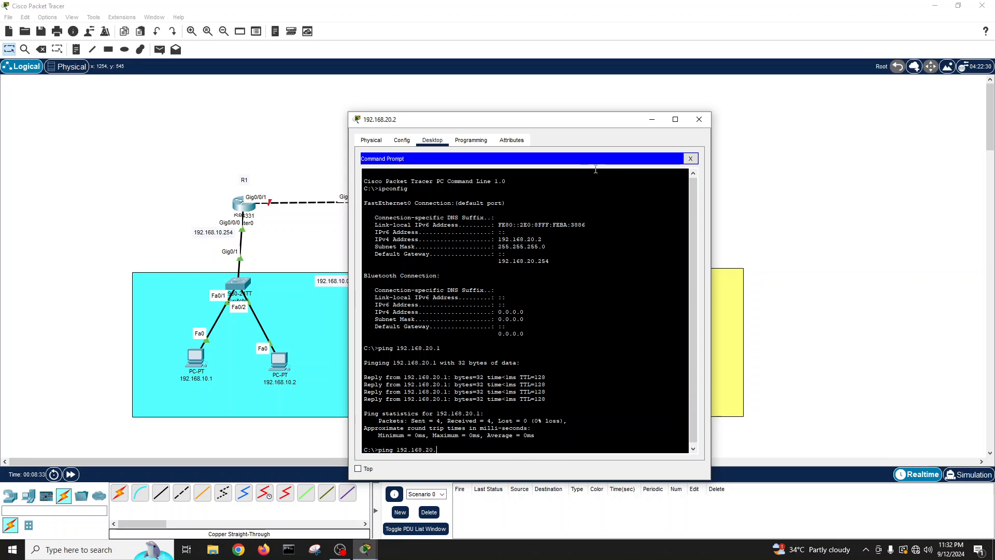
{"action": "type", "text": "254"}
{"action": "key", "text": "Return"}
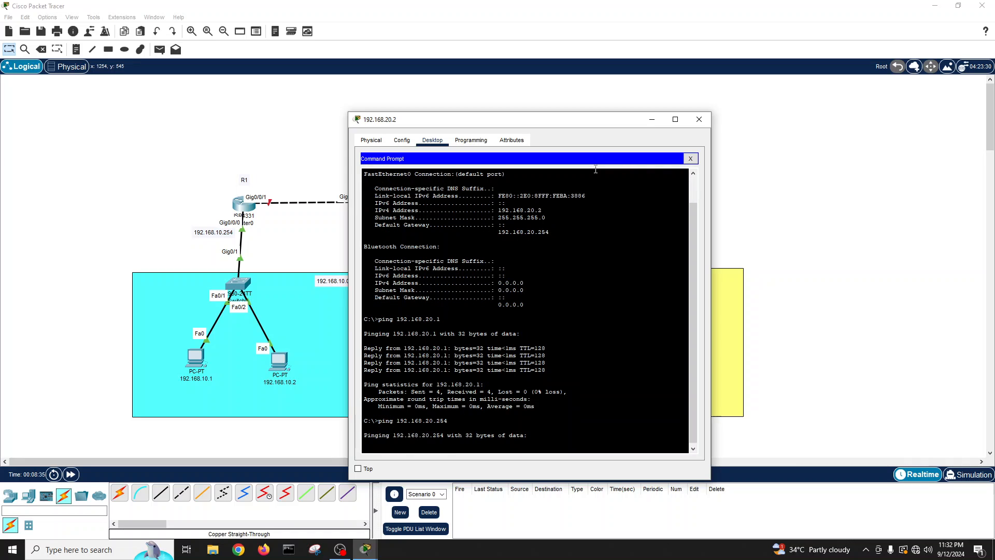
{"action": "left_click_drag", "start_coordinate": [475, 121], "coordinate": [291, 103]}
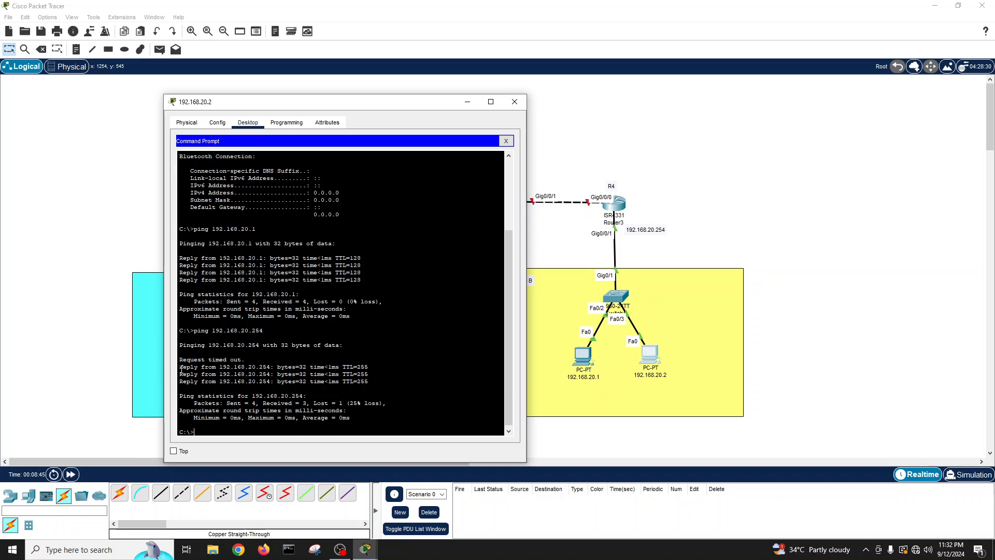
{"action": "left_click_drag", "start_coordinate": [186, 369], "coordinate": [366, 382]}
{"action": "left_click", "coordinate": [506, 141]}
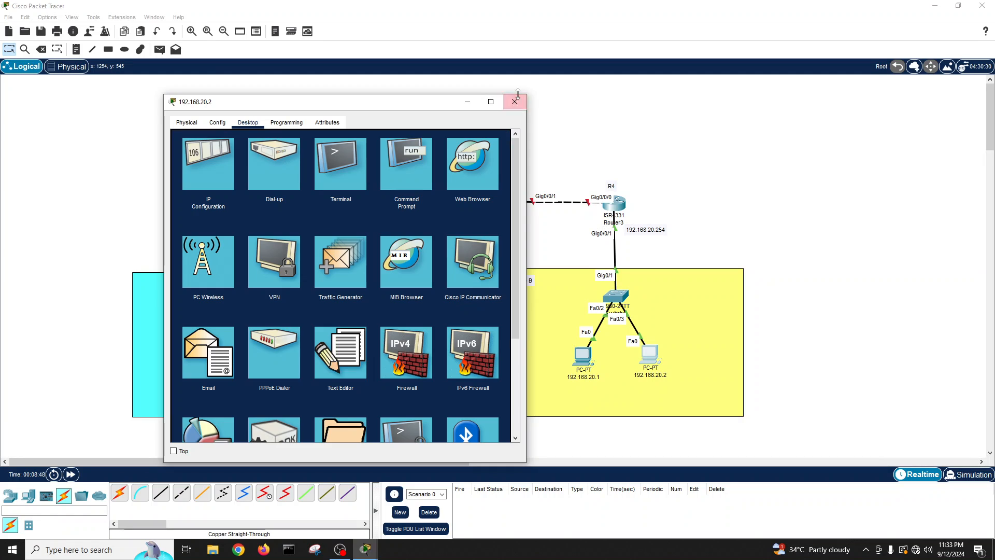
{"action": "left_click", "coordinate": [518, 103]}
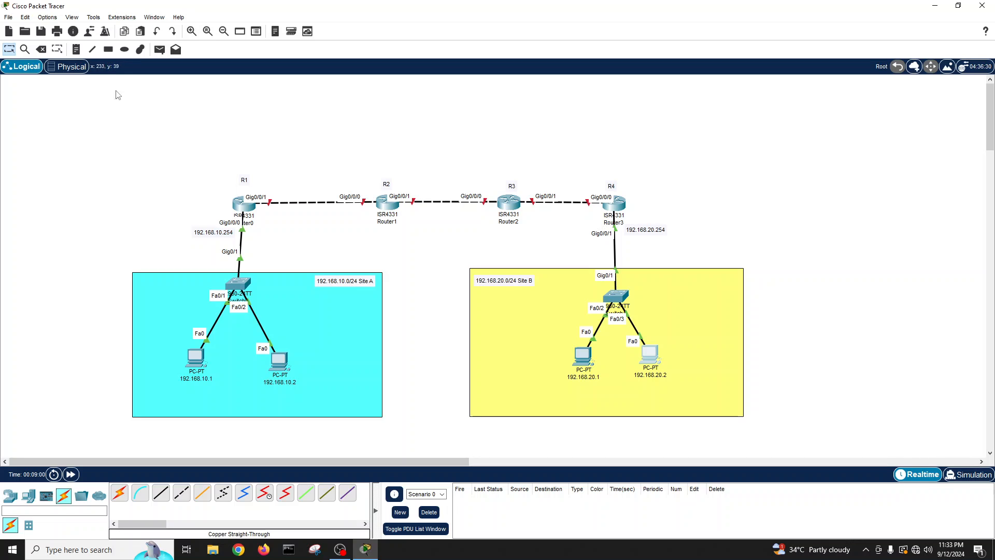
Place the network notes 10.10.1.0/24, 10.10.2.0/24 and 10.10.3.0/24 above the R1–R2, R2–R3 and R3–R4 links respectively.
{"action": "left_click", "coordinate": [76, 49]}
{"action": "left_click", "coordinate": [287, 146]}
{"action": "type", "text": "10"}
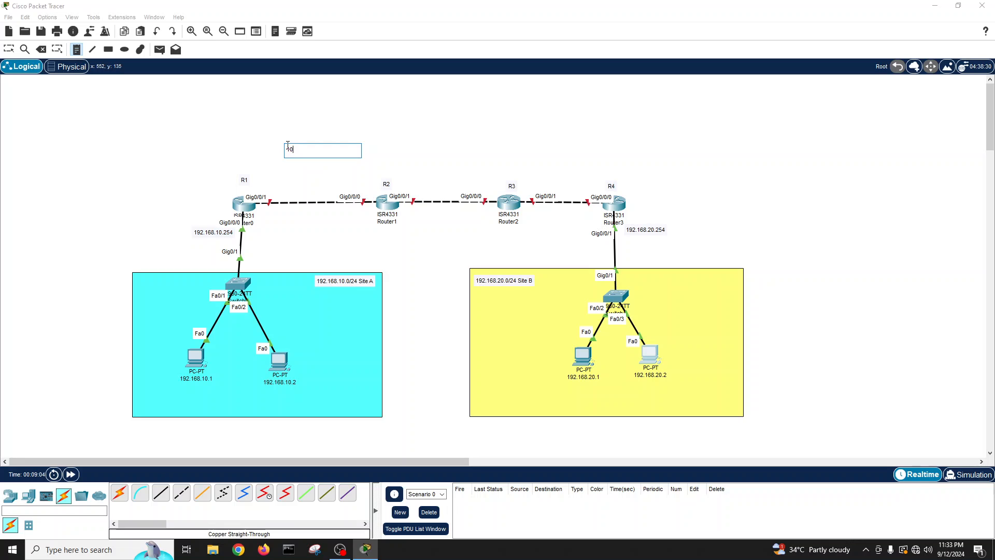
{"action": "type", "text": ".10.1.0/24"}
{"action": "left_click", "coordinate": [422, 149]}
{"action": "type", "text": "10.10."}
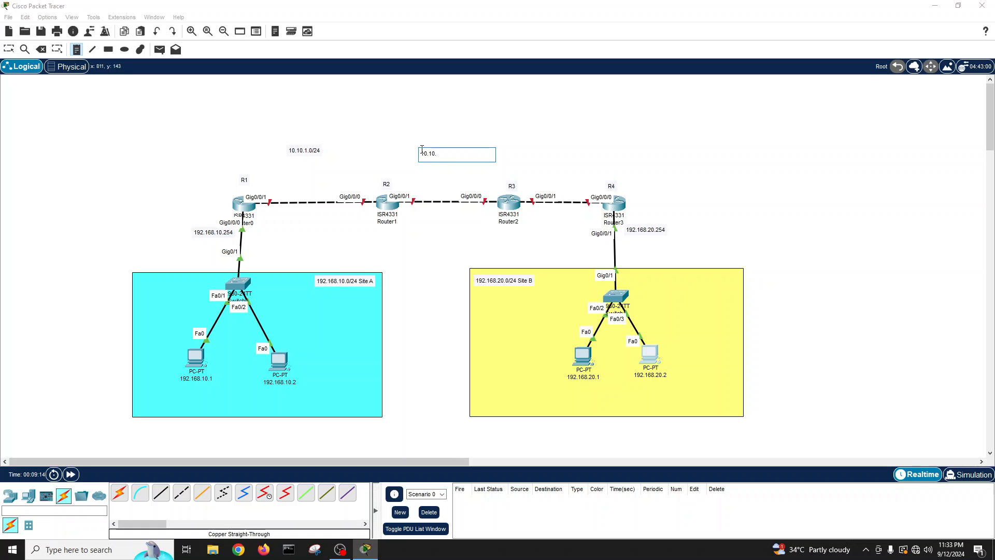
{"action": "type", "text": "2.0/24"}
{"action": "left_click", "coordinate": [534, 152]}
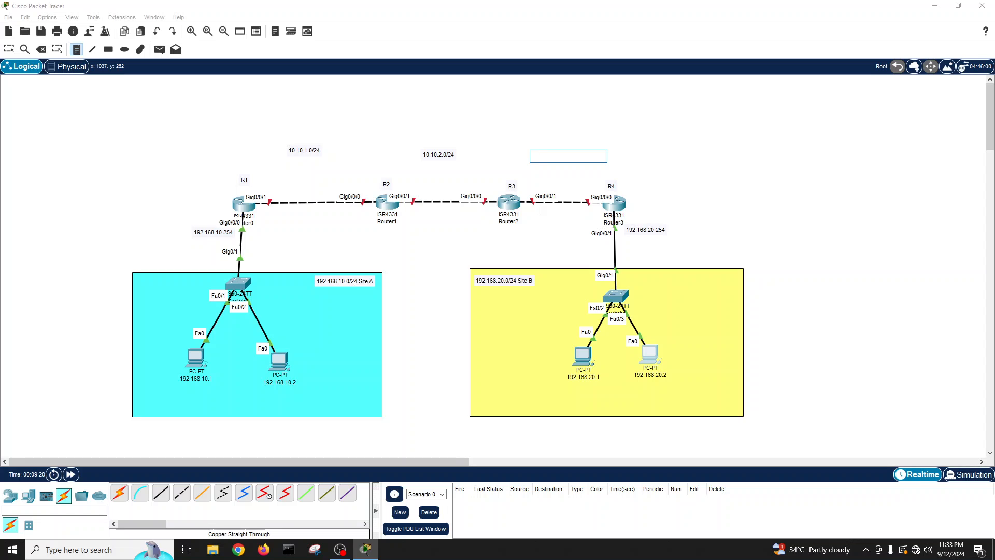
{"action": "type", "text": "10.10.3.0/24"}
{"action": "left_click", "coordinate": [9, 50]}
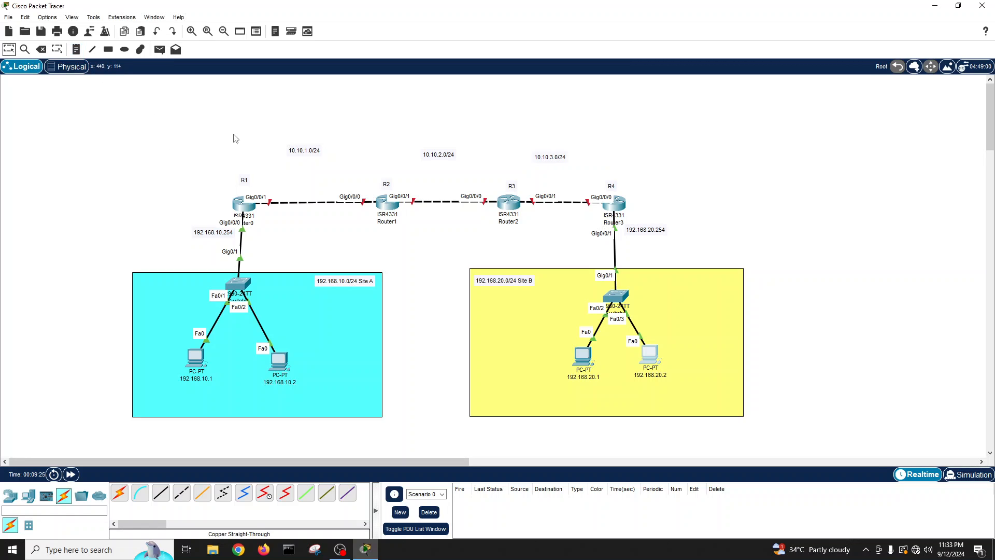
Move the three 10.10.x.0/24 network notes slightly higher above the router links.
{"action": "left_click_drag", "start_coordinate": [301, 155], "coordinate": [302, 147]}
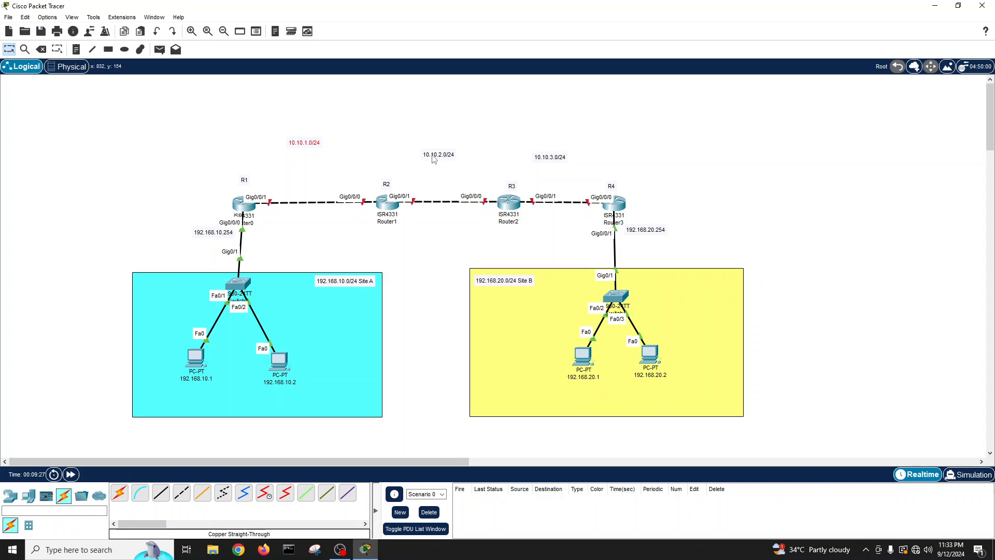
{"action": "left_click_drag", "start_coordinate": [440, 165], "coordinate": [451, 155]}
{"action": "left_click_drag", "start_coordinate": [551, 161], "coordinate": [554, 149]}
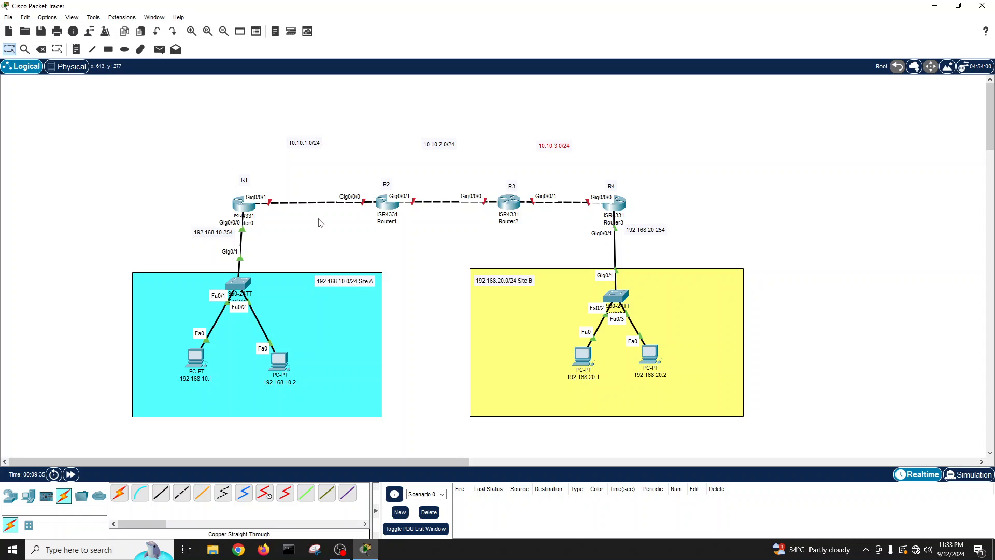
Add the address note 10.10.1.1 beside R1, above its Gig0/0/1 port label.
{"action": "left_click", "coordinate": [76, 50]}
{"action": "left_click", "coordinate": [255, 180]}
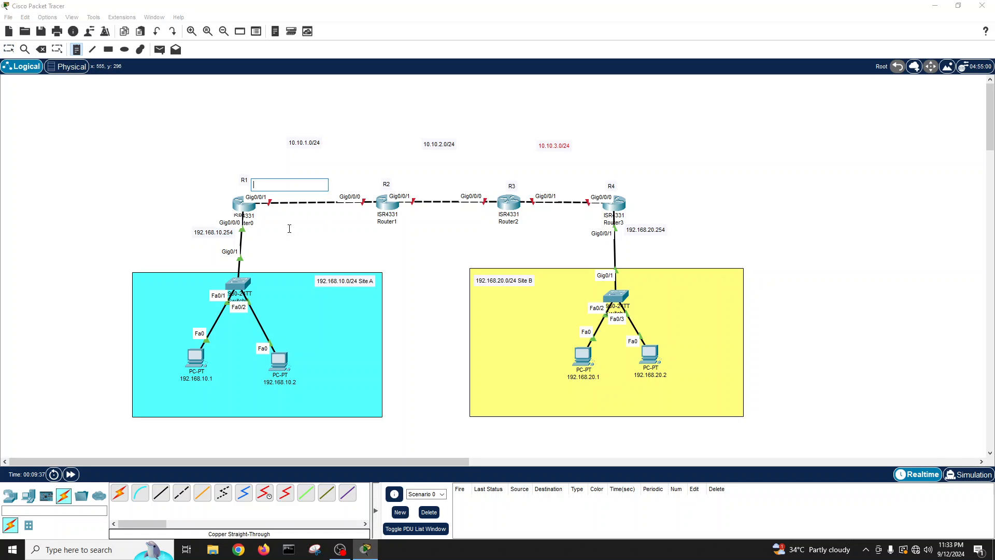
{"action": "type", "text": "10.10.1.1"}
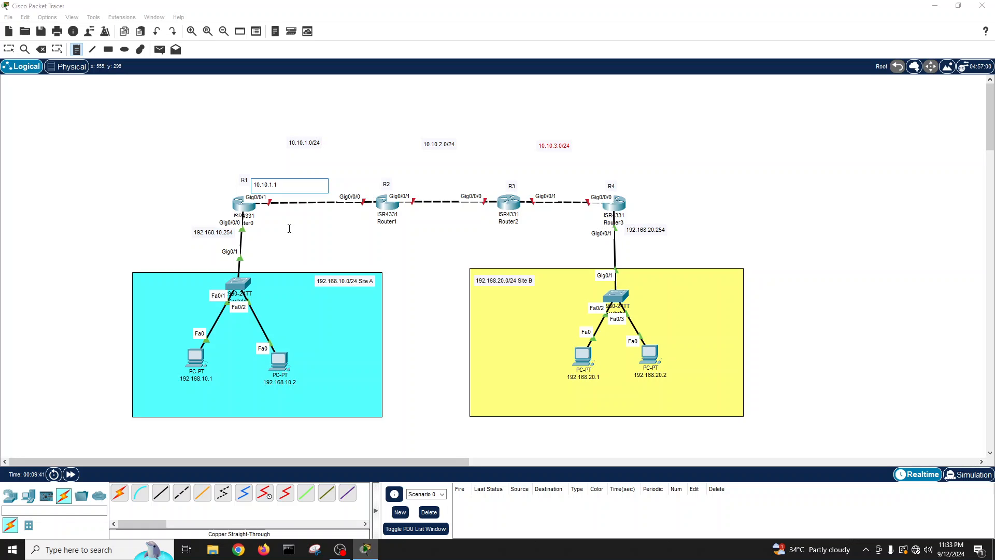
{"action": "key", "text": "ctrl+a"}
Add the address note 10.10.1.2 above R2's Gig0/0/0 port label and copy its text.
{"action": "left_click", "coordinate": [344, 184]}
{"action": "type", "text": "192.168.20.1"}
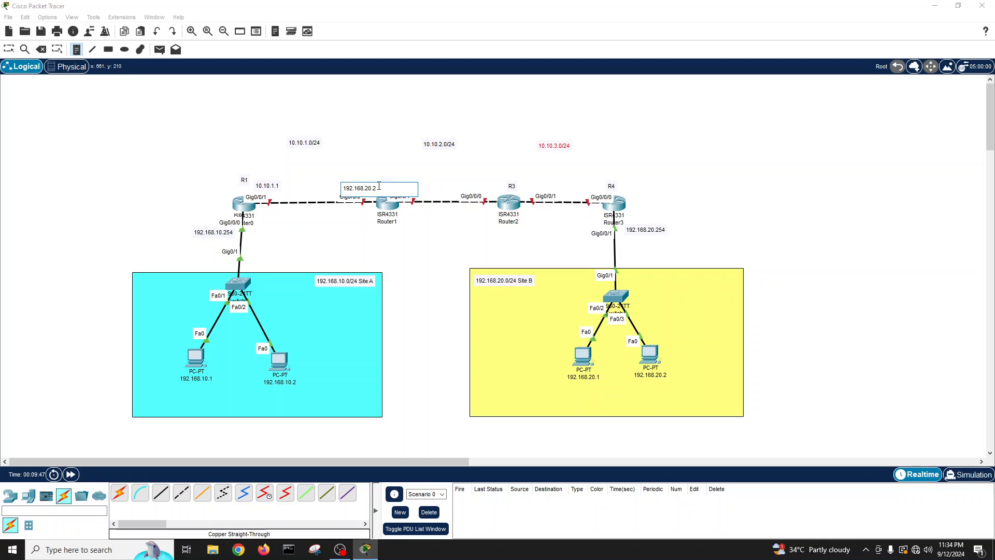
{"action": "key", "text": "ctrl+a"}
{"action": "type", "text": "10.10.10.2"}
{"action": "key", "text": "BackSpace"}
{"action": "key", "text": "BackSpace"}
{"action": "double_click", "coordinate": [368, 192]}
{"action": "key", "text": "ctrl+c"}
Add the address note 10.10.2.1 above R2's Gig0/0/1 port label, reusing the copied address text.
{"action": "left_click", "coordinate": [392, 239]}
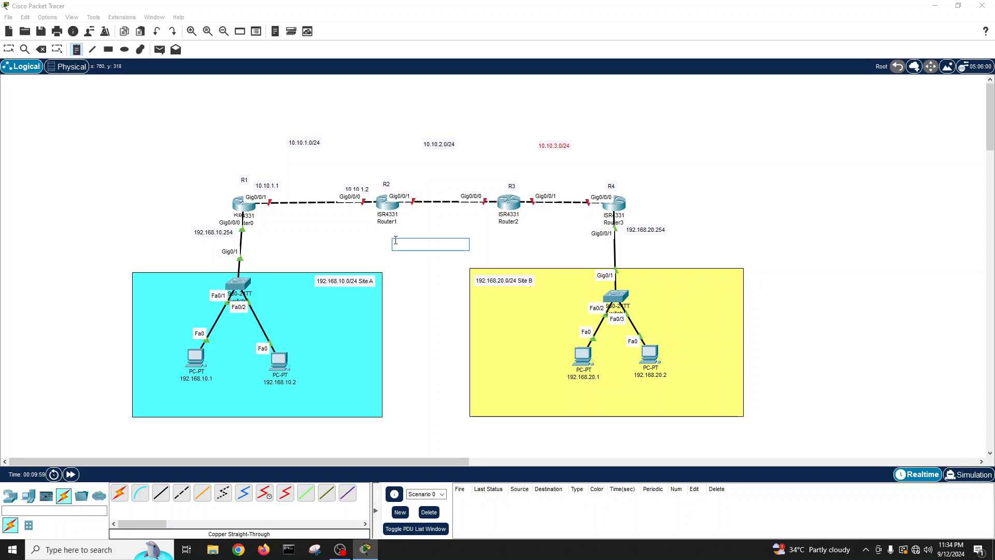
{"action": "left_click", "coordinate": [404, 181]}
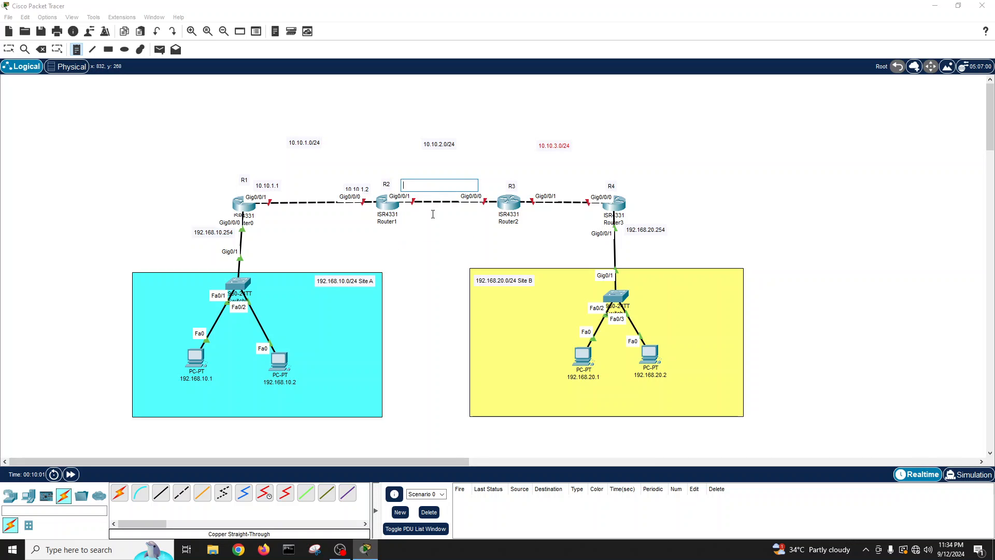
{"action": "key", "text": "ctrl+v"}
{"action": "key", "text": "BackSpace"}
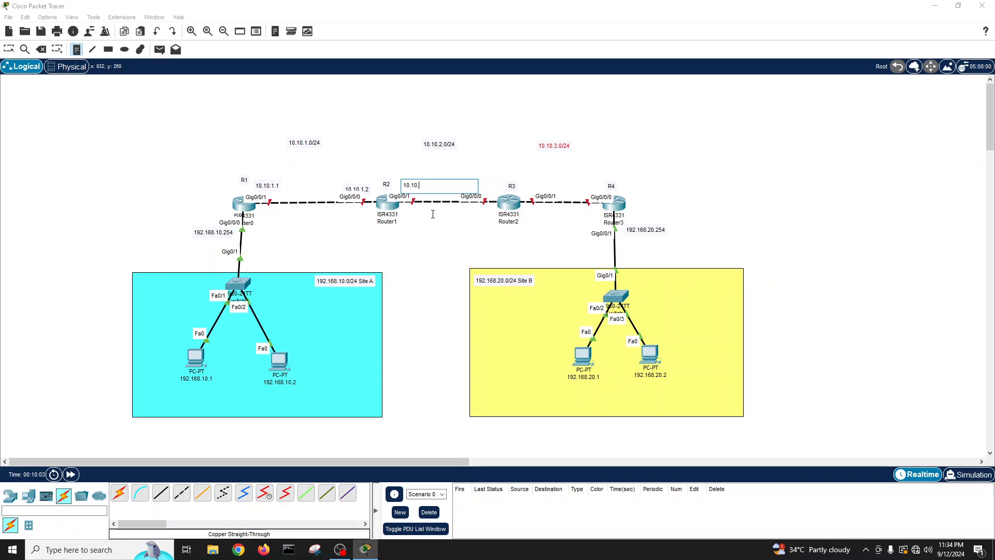
{"action": "type", "text": "2.1"}
Add the address note 10.10.2.2 above R3's Gig0/0/0 port label.
{"action": "left_click", "coordinate": [479, 176]}
{"action": "left_click", "coordinate": [463, 183]}
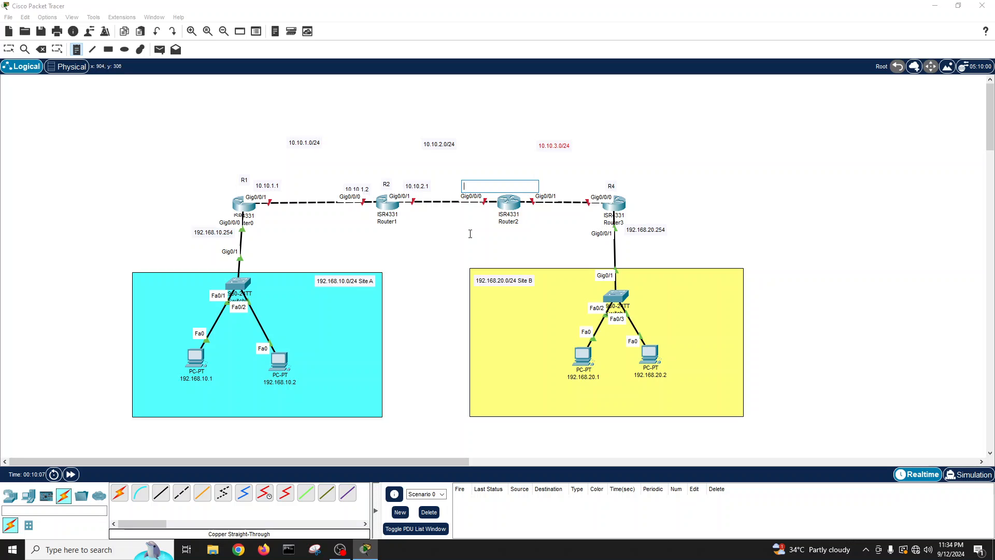
{"action": "type", "text": "10.10.1."}
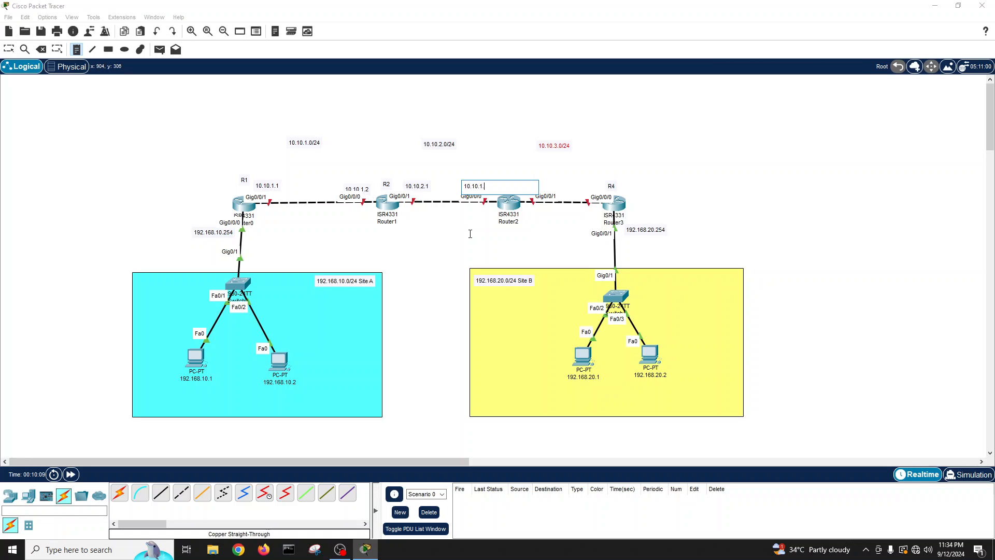
{"action": "type", "text": "2.2"}
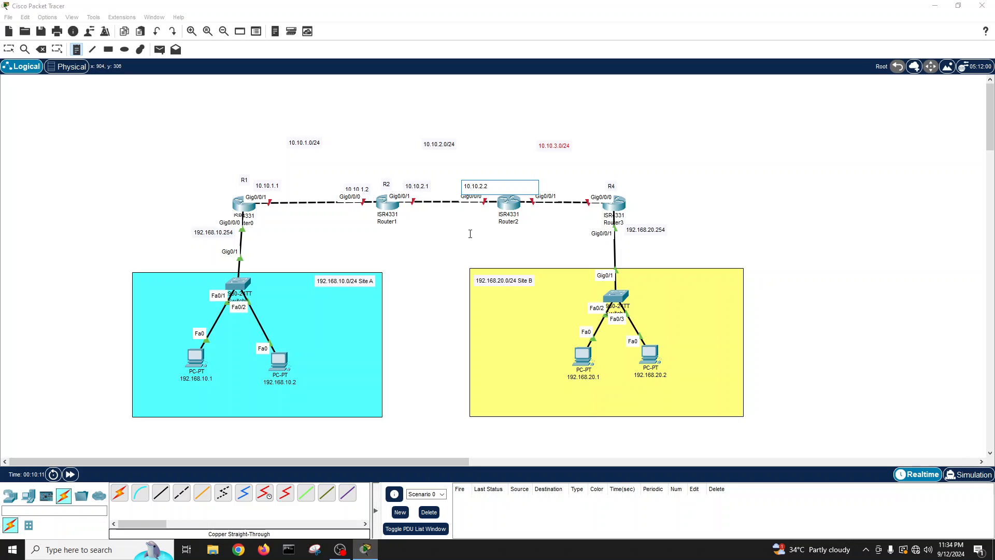
Add the address note 10.10.3.1 beside R3, above its Gig0/0/1 port label.
{"action": "left_click", "coordinate": [551, 170]}
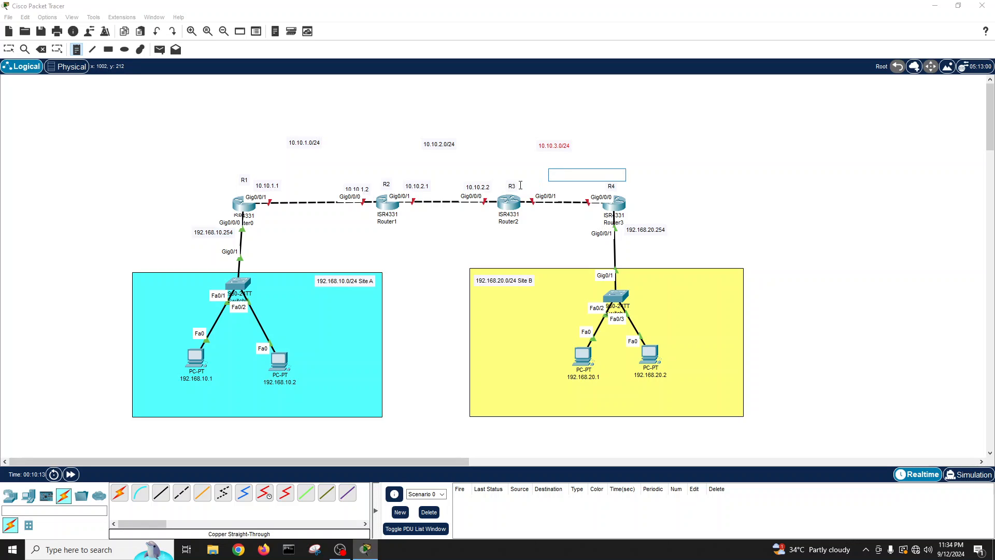
{"action": "left_click", "coordinate": [519, 186]}
{"action": "type", "text": "10.10.1.2"}
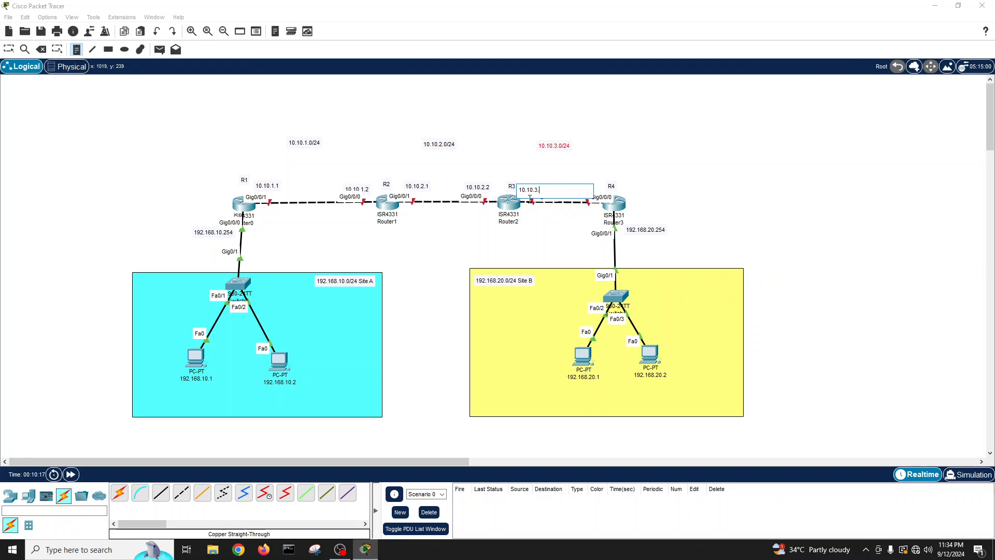
Add the address note 10.10.3.2 above R4's Gig0/0/0 port label and leave note placement.
{"action": "left_click", "coordinate": [559, 173]}
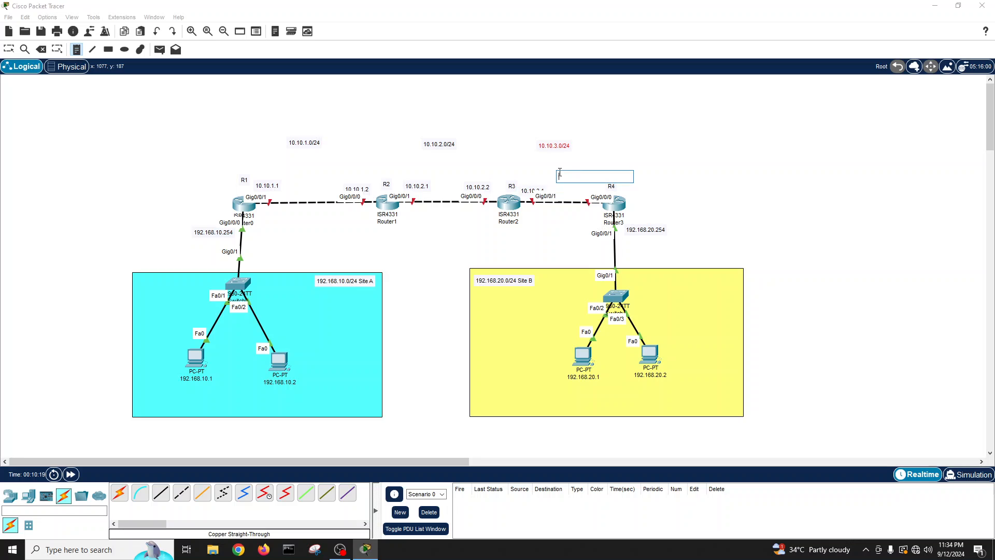
{"action": "type", "text": "10.10.1.2"}
{"action": "type", "text": ".2"}
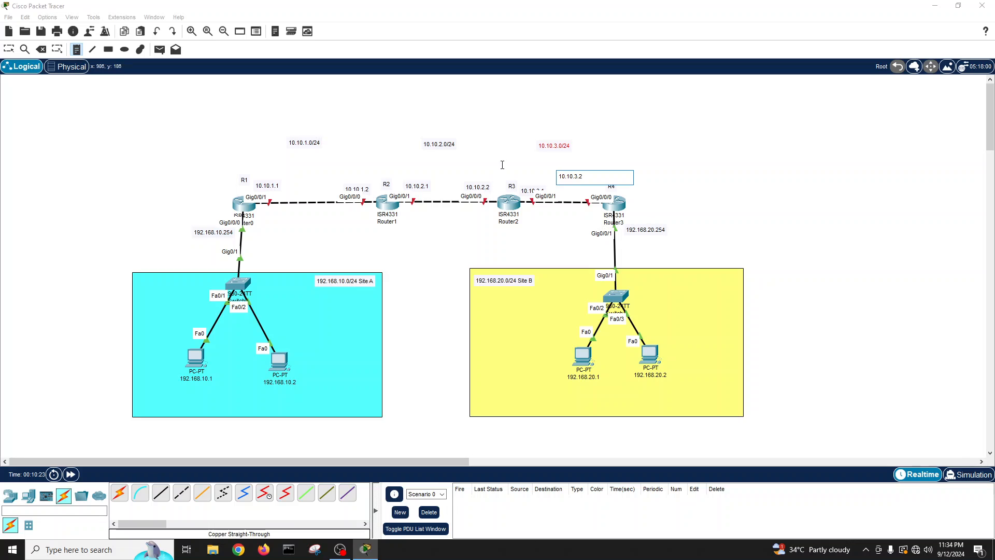
{"action": "left_click", "coordinate": [491, 137]}
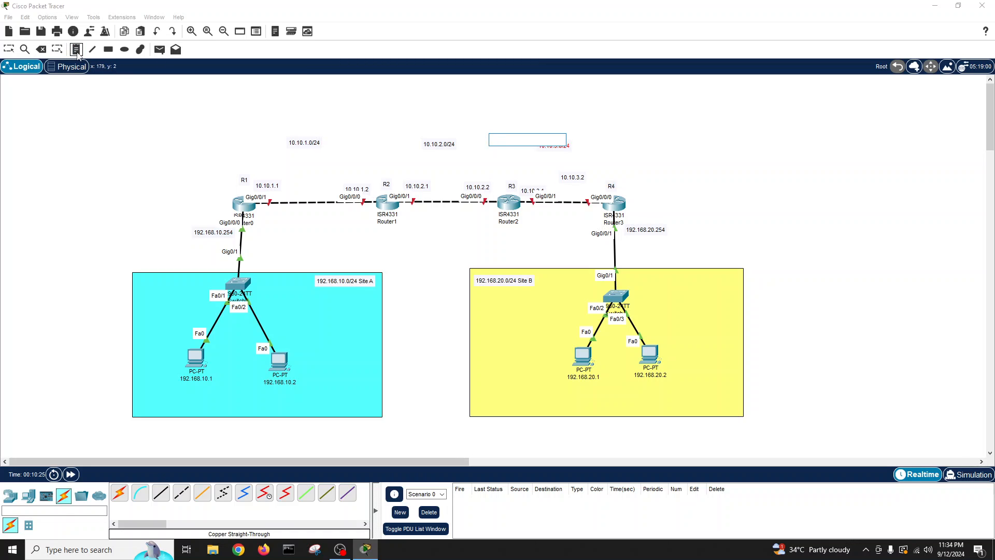
{"action": "left_click", "coordinate": [10, 50]}
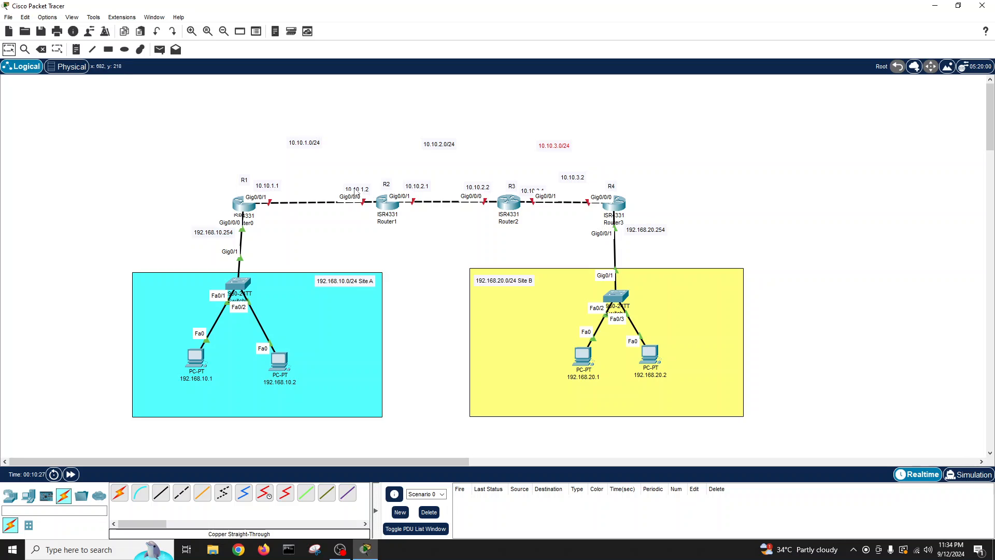
Shift the 10.10.1.2 and 10.10.2.1 notes clear of the port labels and move the R2 name label higher above its router.
{"action": "left_click_drag", "start_coordinate": [357, 189], "coordinate": [350, 187]}
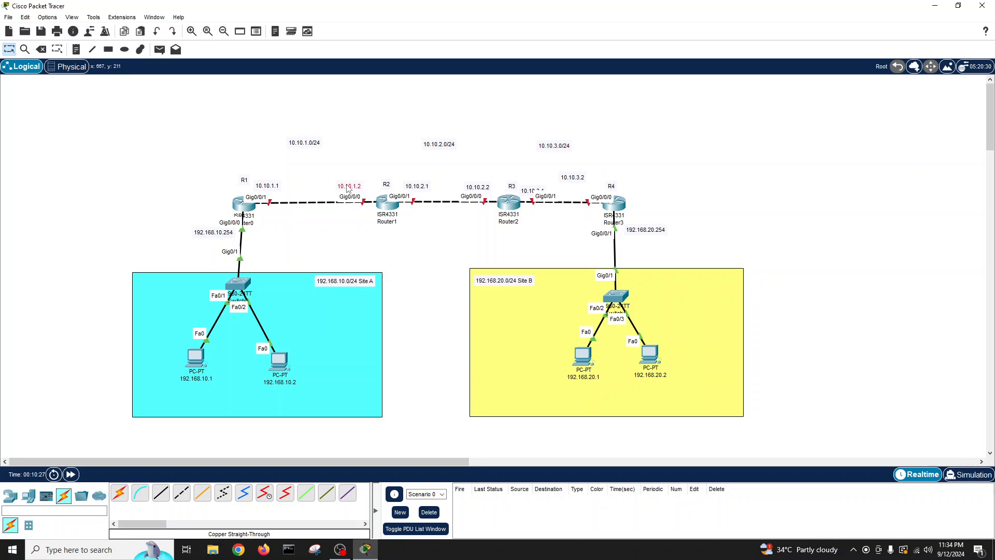
{"action": "double_click", "coordinate": [274, 185]}
{"action": "left_click_drag", "start_coordinate": [409, 188], "coordinate": [388, 175]}
{"action": "left_click", "coordinate": [390, 185]}
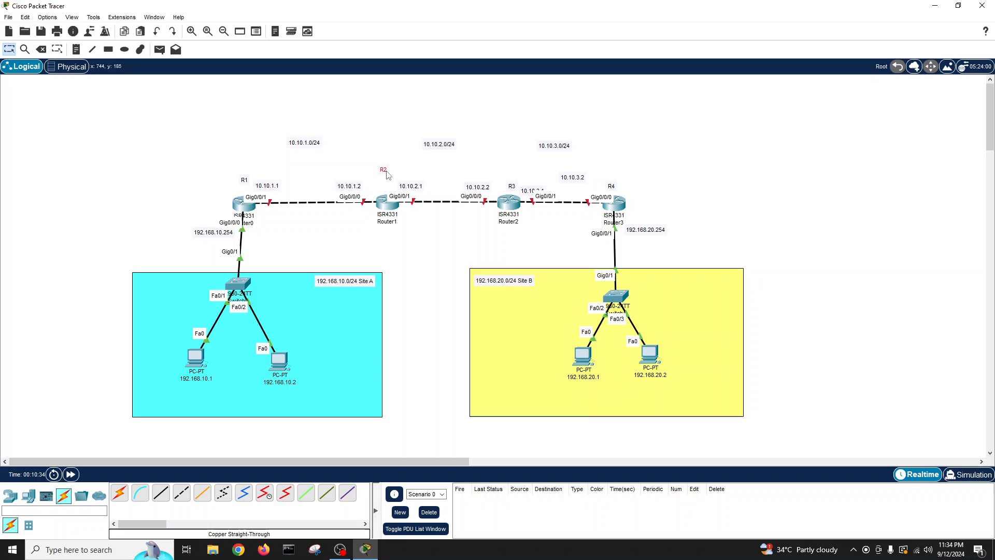
Align the 10.10.1.1, 10.10.2.1 and 10.10.2.2 notes over their port labels and place the R1 name label higher above its router.
{"action": "left_click", "coordinate": [245, 182]}
{"action": "mouse_move", "coordinate": [246, 182]}
{"action": "left_mouse_down"}
{"action": "mouse_move", "coordinate": [228, 197]}
{"action": "mouse_move", "coordinate": [253, 188]}
{"action": "left_mouse_up"}
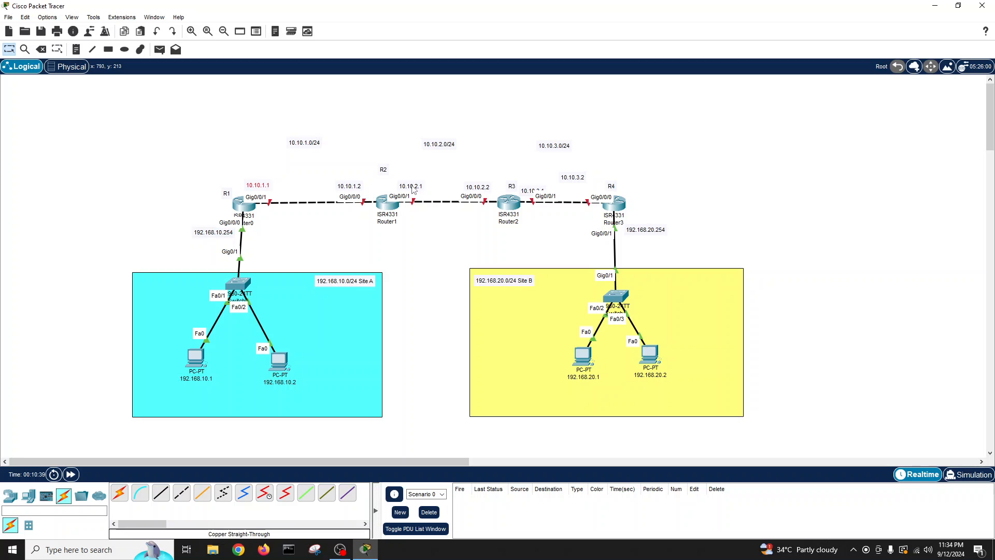
{"action": "left_click_drag", "start_coordinate": [415, 187], "coordinate": [402, 186]}
{"action": "left_click_drag", "start_coordinate": [474, 186], "coordinate": [467, 187]}
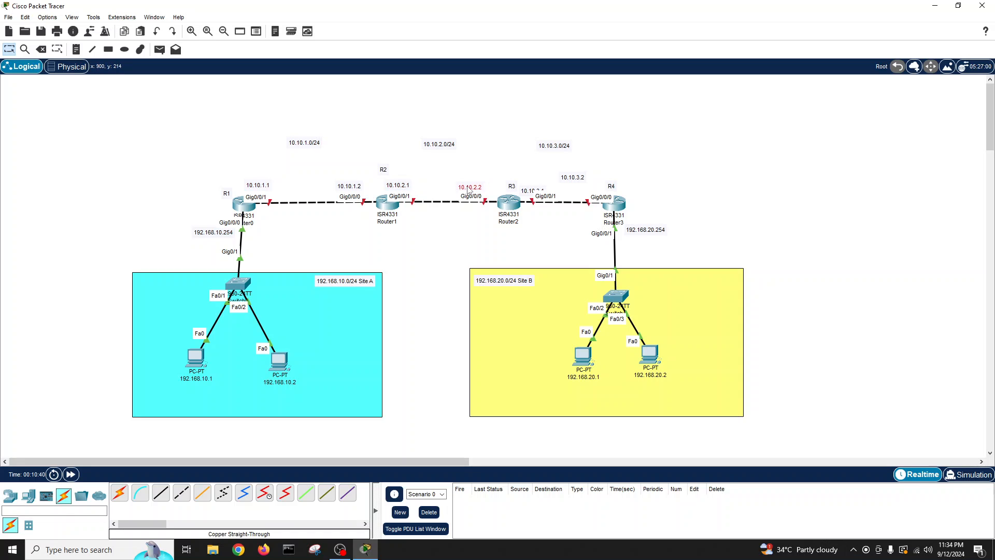
{"action": "left_click_drag", "start_coordinate": [227, 193], "coordinate": [237, 171]}
Raise the R3 name label, move the R4 label beside its router, and align the 10.10.3.1 and 10.10.3.2 notes over their ports.
{"action": "left_click_drag", "start_coordinate": [513, 189], "coordinate": [597, 185]}
{"action": "left_click", "coordinate": [611, 188]}
{"action": "left_click", "coordinate": [764, 223]}
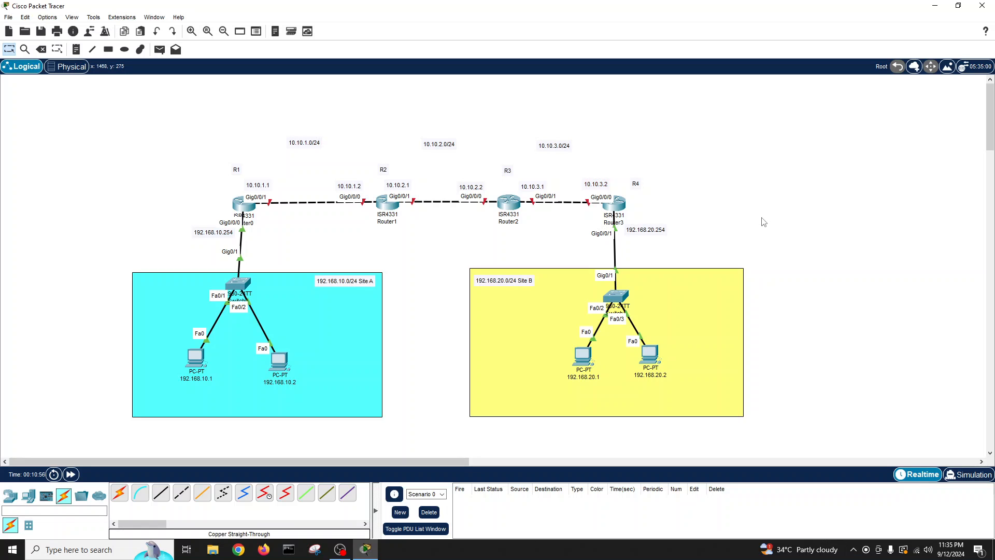
Open R4's command line and enter global configuration mode.
{"action": "left_click", "coordinate": [615, 203]}
{"action": "left_click_drag", "start_coordinate": [566, 125], "coordinate": [806, 130]}
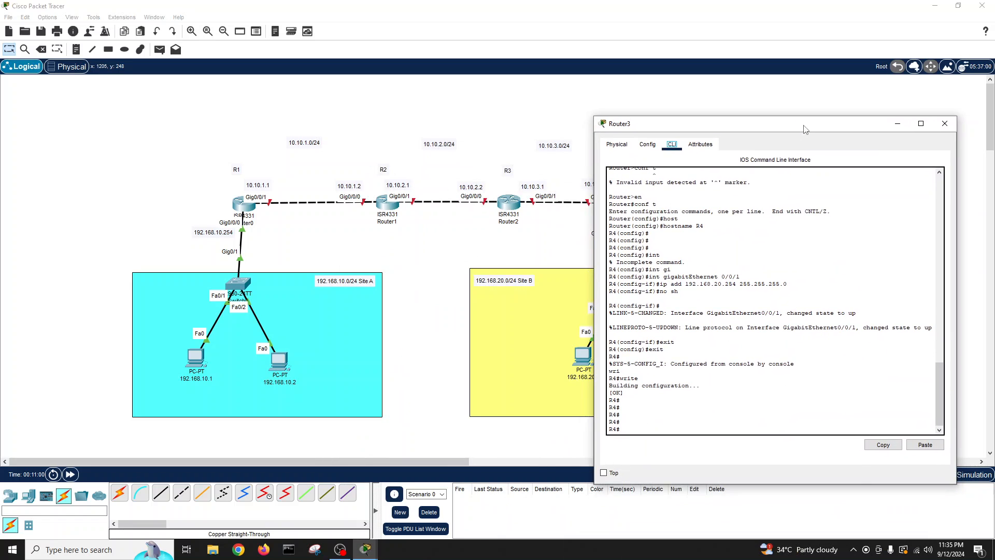
{"action": "left_click_drag", "start_coordinate": [637, 119], "coordinate": [657, 160]}
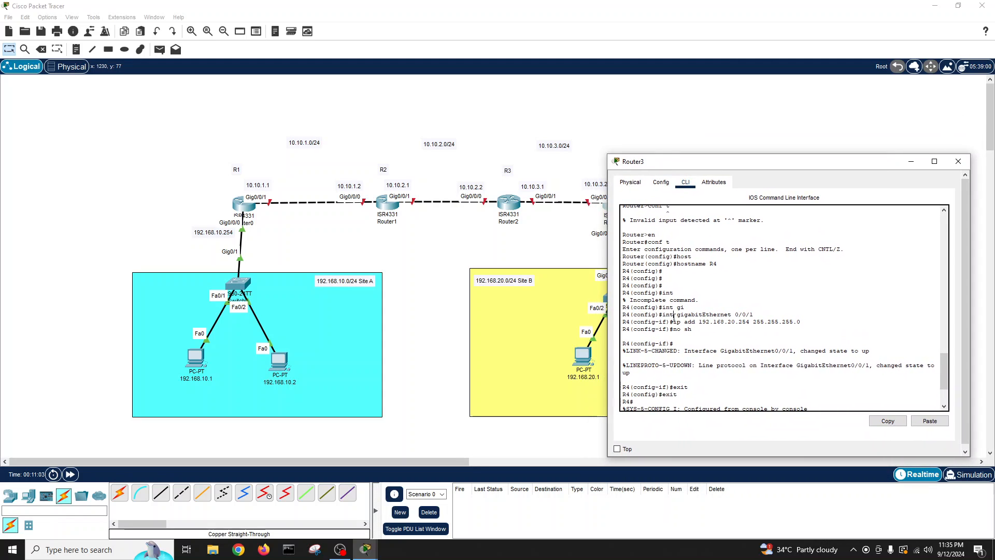
{"action": "type", "text": "wri"}
{"action": "key", "text": "Tab"}
{"action": "key", "text": "Return"}
{"action": "key", "text": "Return"}
{"action": "key", "text": "Return"}
{"action": "key", "text": "Return"}
{"action": "key", "text": "Return"}
{"action": "key", "text": "Return"}
{"action": "key", "text": "Return"}
{"action": "key", "text": "Return"}
{"action": "key", "text": "Return"}
{"action": "type", "text": "conf t"}
{"action": "key", "text": "Return"}
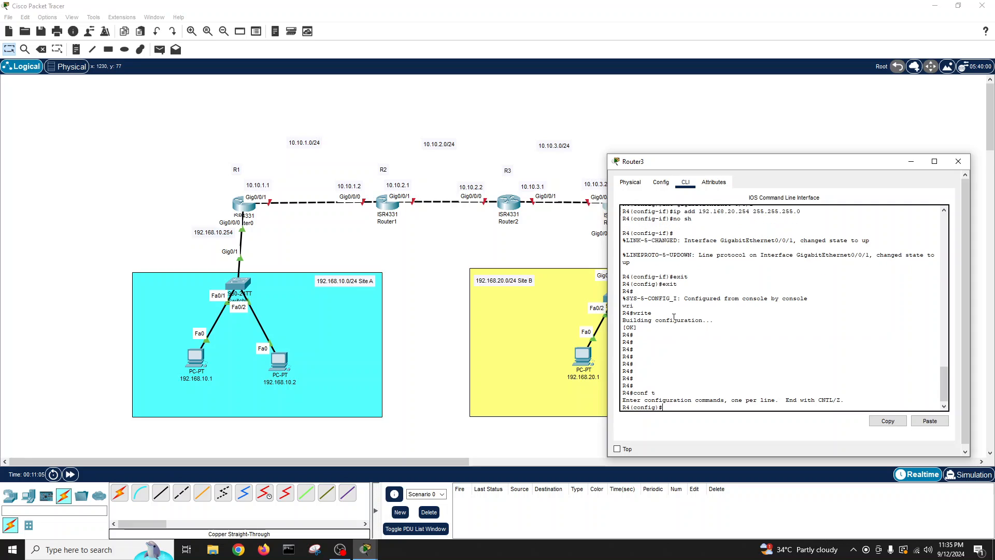
Assign 10.10.3.2 255.255.255.0 to R4's GigabitEthernet 0/0/0 interface and enable it with no shutdown.
{"action": "type", "text": "int gi"}
{"action": "key", "text": "Tab"}
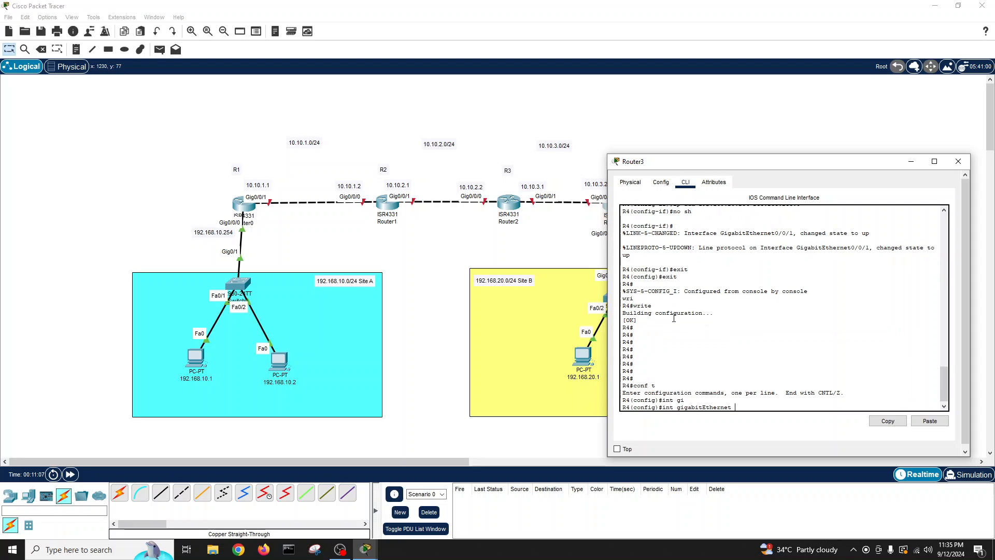
{"action": "type", "text": "0/0/0"}
{"action": "key", "text": "Return"}
{"action": "type", "text": "ip"}
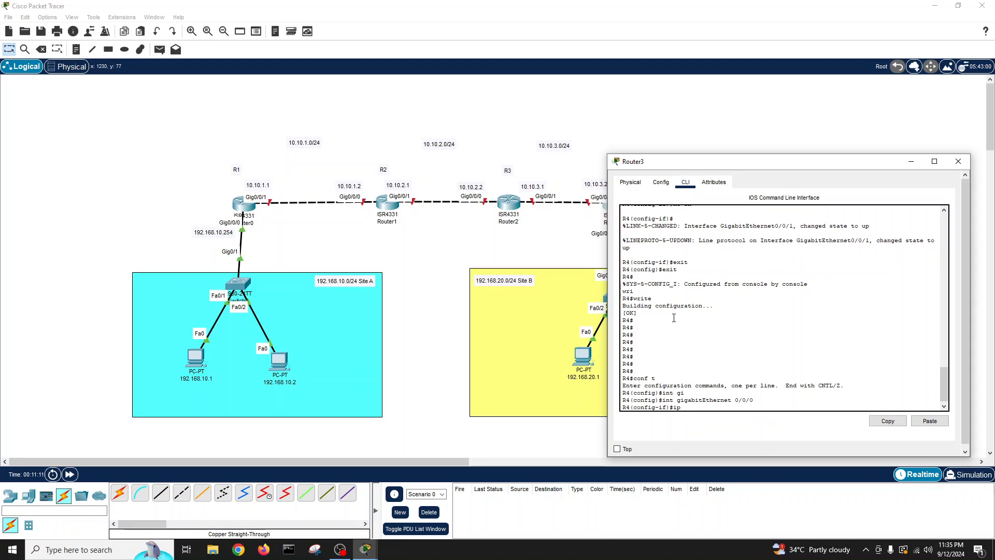
{"action": "type", "text": " a"}
{"action": "left_click_drag", "start_coordinate": [664, 165], "coordinate": [578, 219]}
{"action": "type", "text": "dd "}
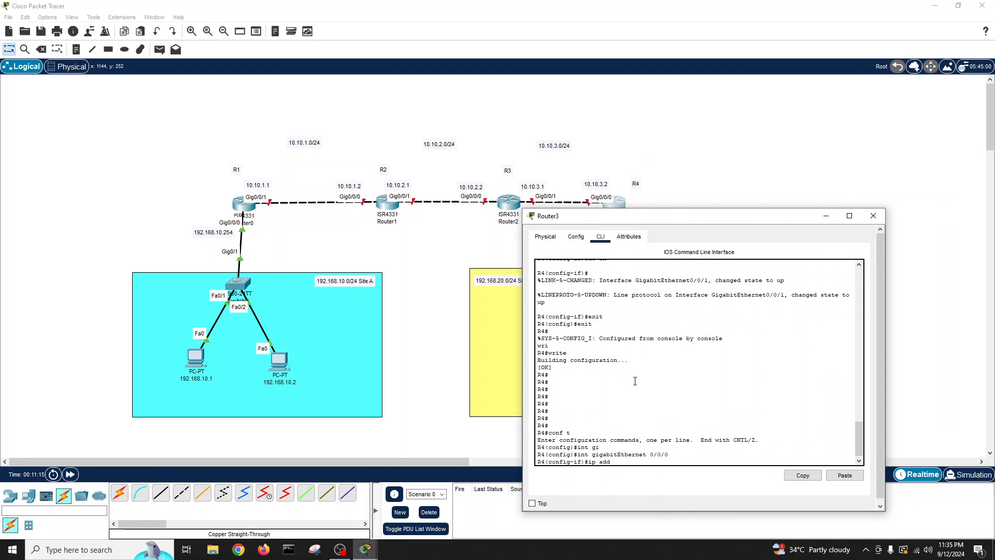
{"action": "type", "text": "10.10.3.2 255.255.255."}
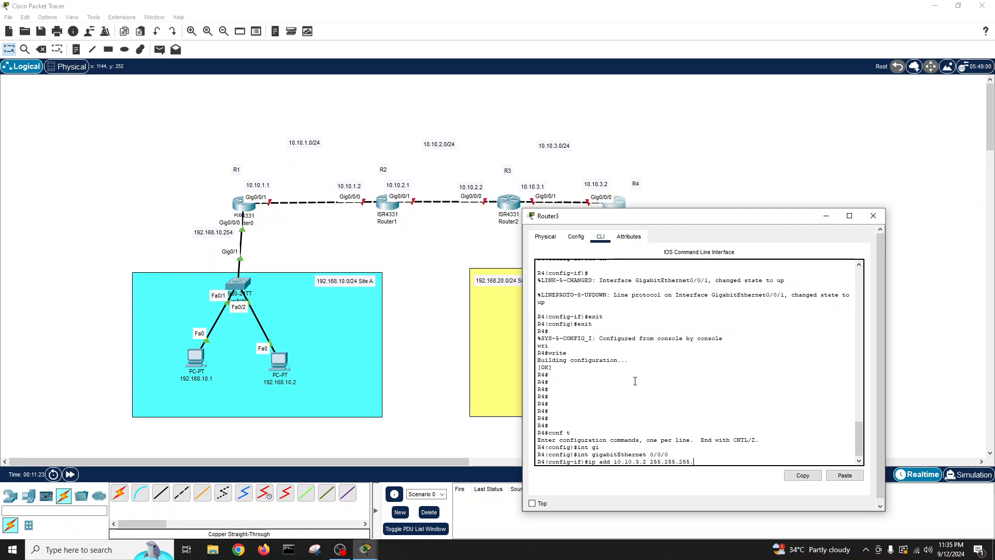
{"action": "type", "text": "0"}
{"action": "key", "text": "Return"}
{"action": "type", "text": "no sh"}
{"action": "key", "text": "Return"}
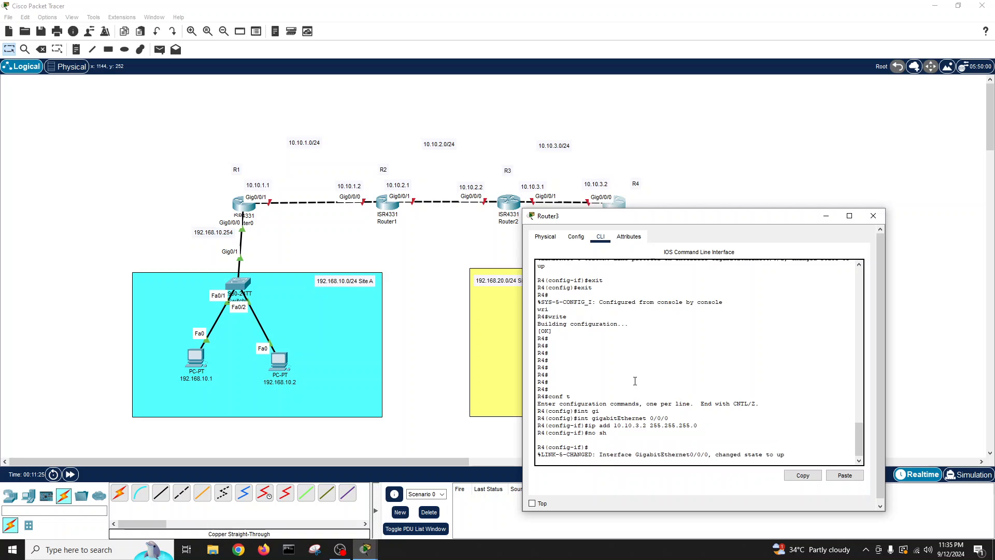
Exit configuration mode on R4, save the configuration with write, and close the router's window.
{"action": "key", "text": "Return"}
{"action": "type", "text": "exit"}
{"action": "key", "text": "Return"}
{"action": "key", "text": "Return"}
{"action": "type", "text": "wri"}
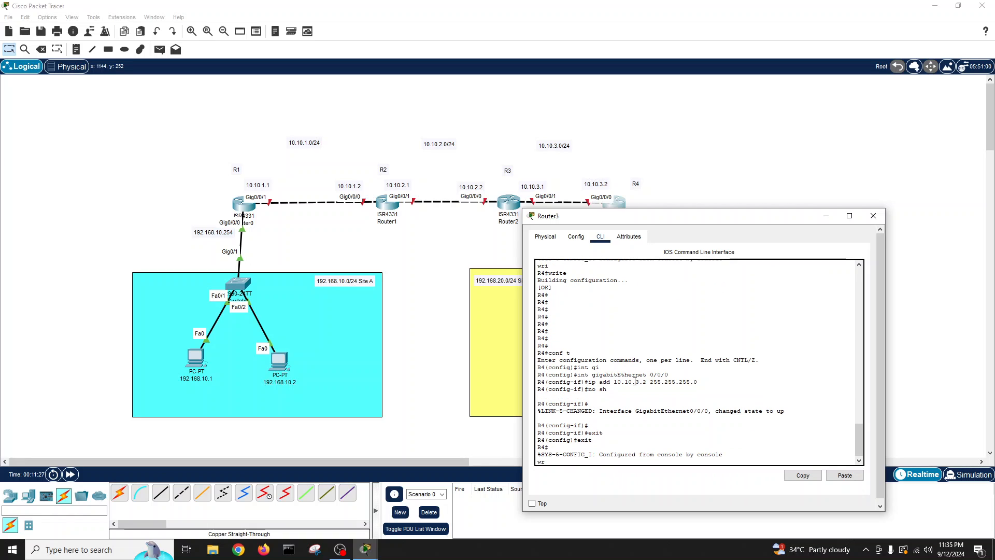
{"action": "key", "text": "Tab"}
{"action": "key", "text": "Return"}
{"action": "key", "text": "Return"}
{"action": "key", "text": "Return"}
{"action": "key", "text": "Return"}
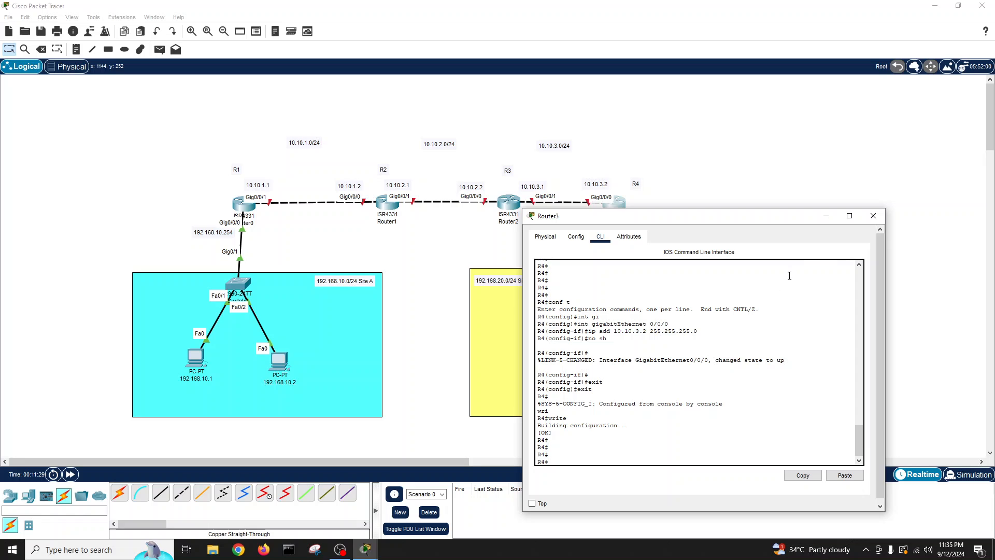
{"action": "left_click", "coordinate": [874, 216]}
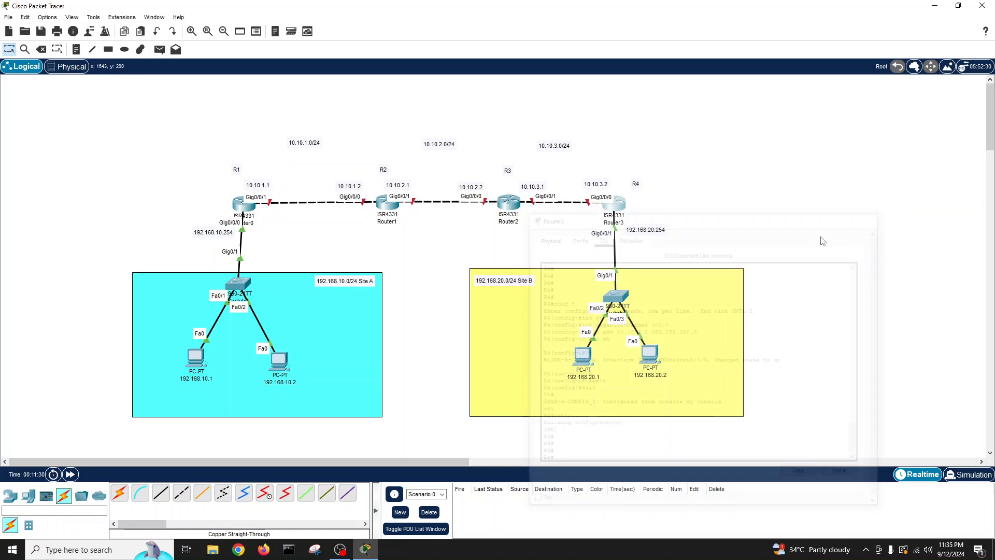
Open R3's command line and decline the initial configuration dialog with no.
{"action": "left_click", "coordinate": [509, 203]}
{"action": "left_click_drag", "start_coordinate": [538, 126], "coordinate": [654, 234]}
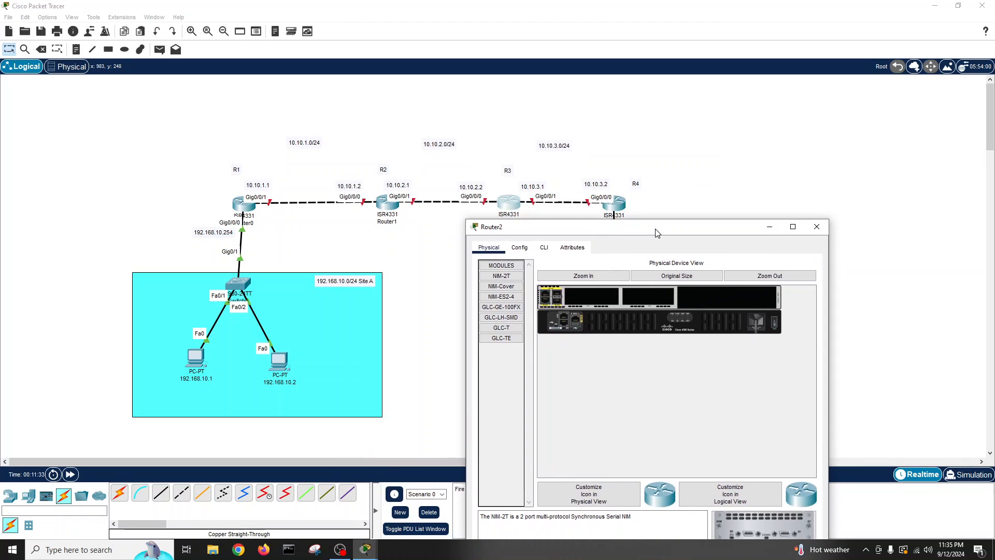
{"action": "left_click", "coordinate": [541, 247]}
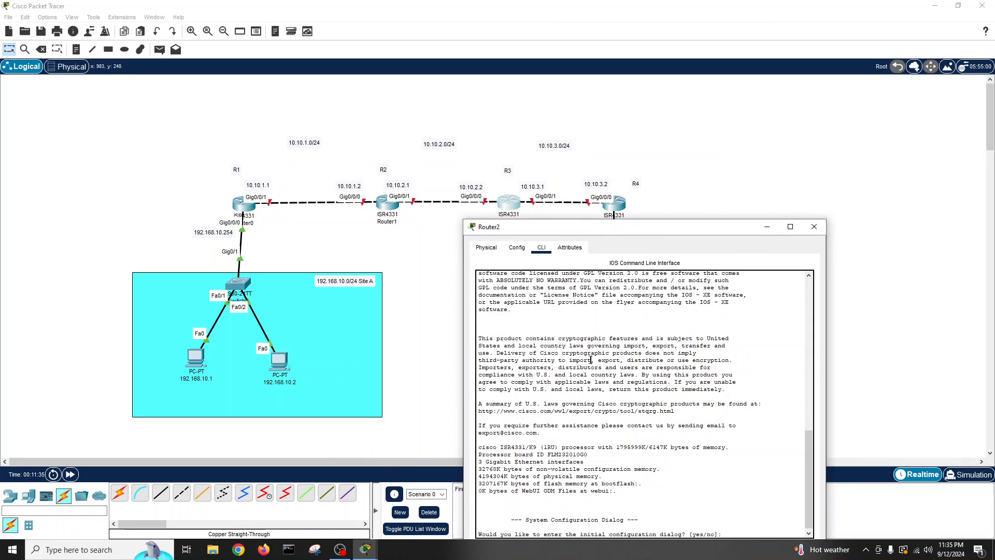
{"action": "left_click_drag", "start_coordinate": [584, 228], "coordinate": [689, 125]}
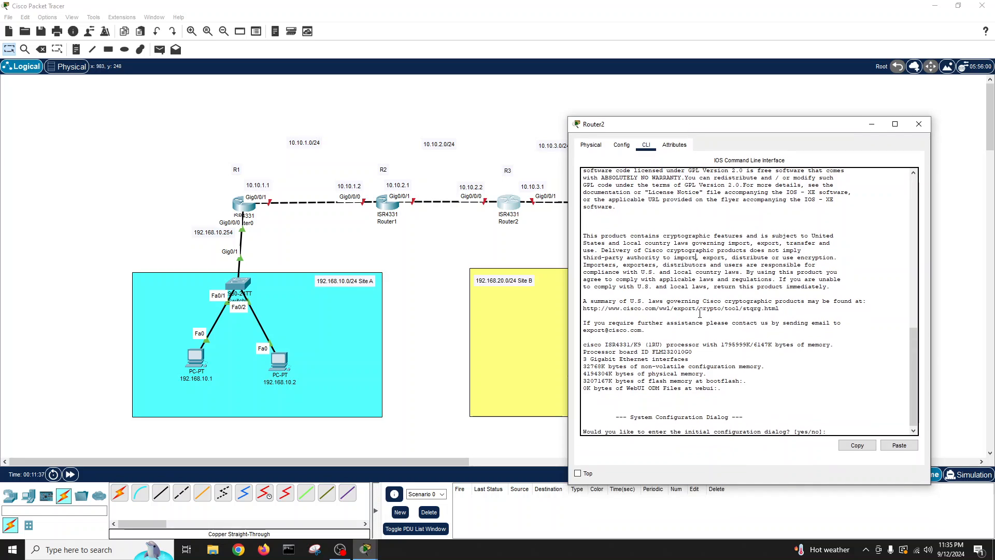
{"action": "key", "text": "Return"}
{"action": "type", "text": "no"}
{"action": "key", "text": "Return"}
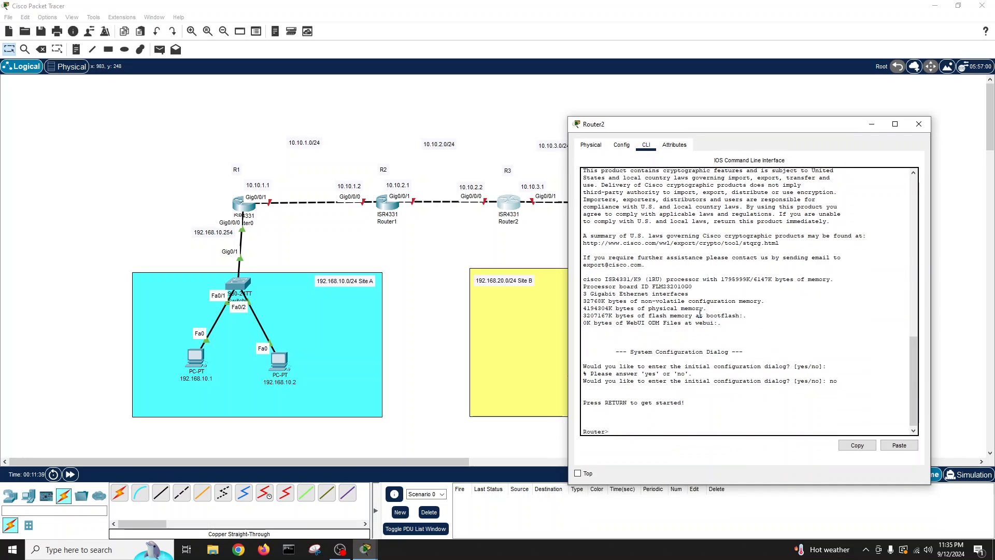
Set the router's hostname to R3 in global configuration mode and return to privileged mode.
{"action": "key", "text": "Return"}
{"action": "key", "text": "Return"}
{"action": "key", "text": "Return"}
{"action": "type", "text": "en"}
{"action": "key", "text": "Return"}
{"action": "type", "text": "conf t"}
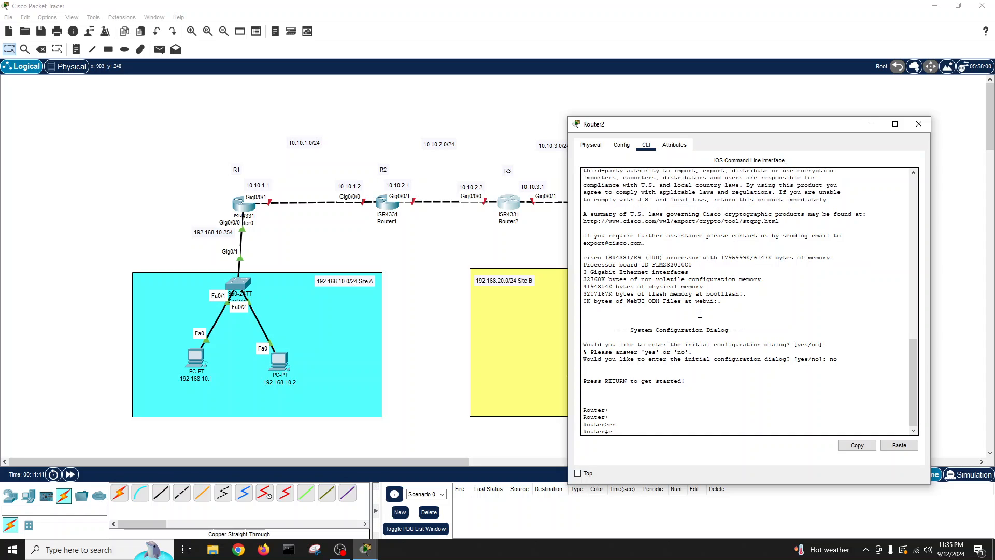
{"action": "key", "text": "Return"}
{"action": "type", "text": "ho"}
{"action": "key", "text": "Tab"}
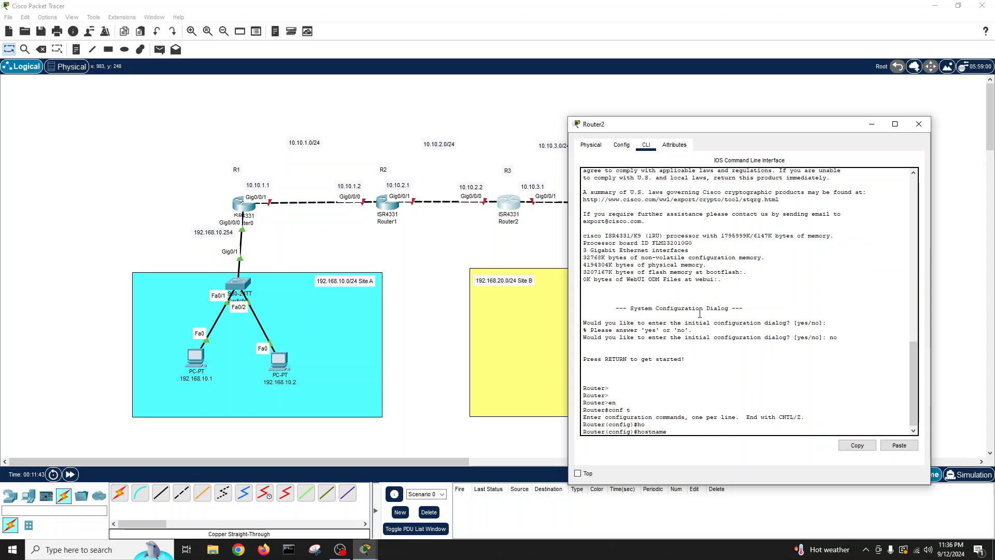
{"action": "type", "text": "R3"}
{"action": "key", "text": "Return"}
{"action": "key", "text": "Return"}
{"action": "key", "text": "Return"}
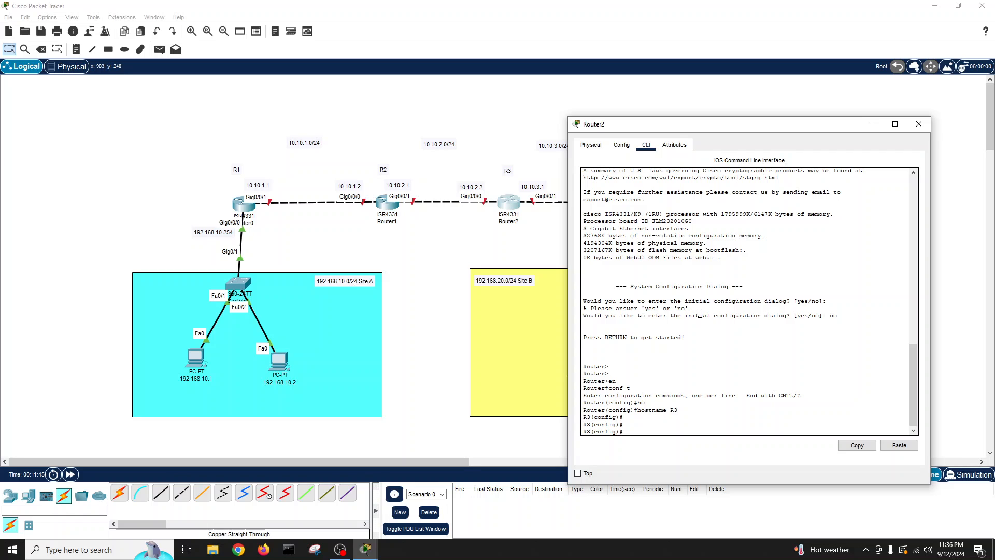
{"action": "type", "text": "exit"}
{"action": "key", "text": "Return"}
{"action": "key", "text": "Return"}
{"action": "key", "text": "Return"}
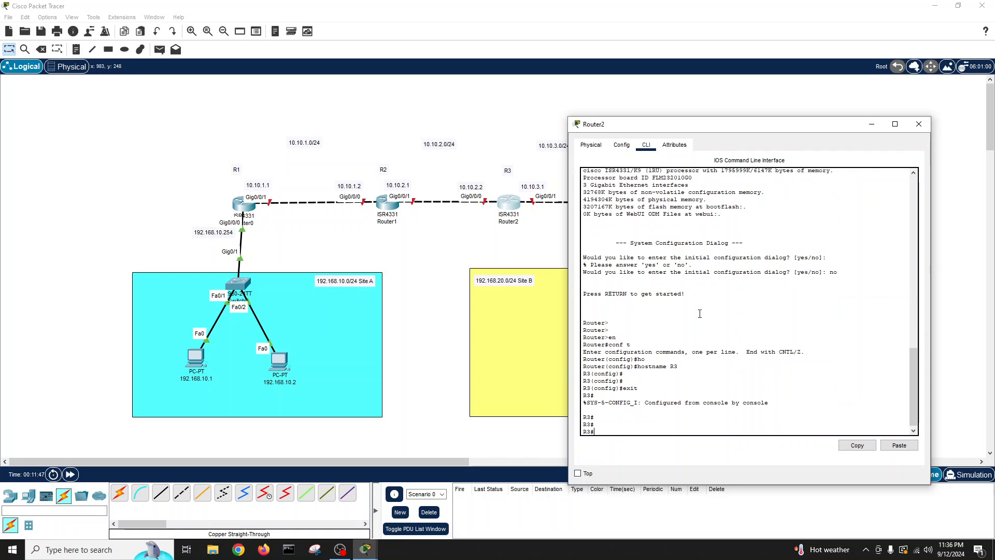
Enter global configuration mode on R3 and open interface GigabitEthernet 0/0/1 for configuration.
{"action": "type", "text": "conf t"}
{"action": "key", "text": "Return"}
{"action": "type", "text": "int gi"}
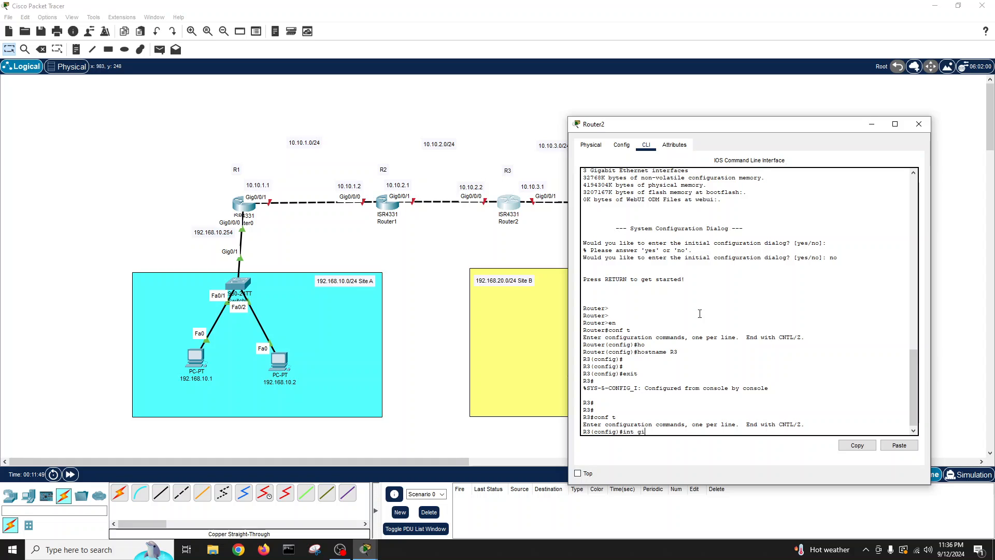
{"action": "key", "text": "Tab"}
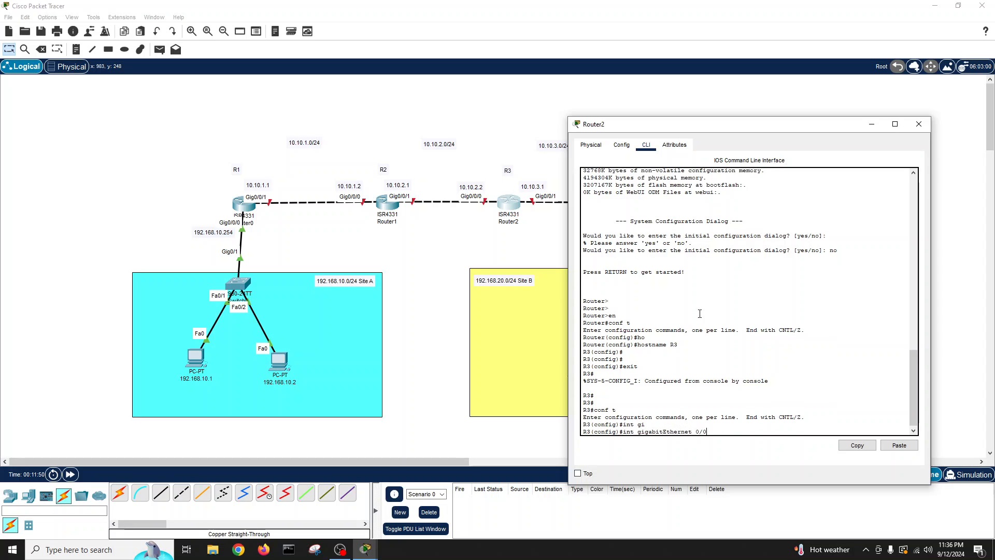
{"action": "type", "text": "0/0/0/1"}
{"action": "key", "text": "Return"}
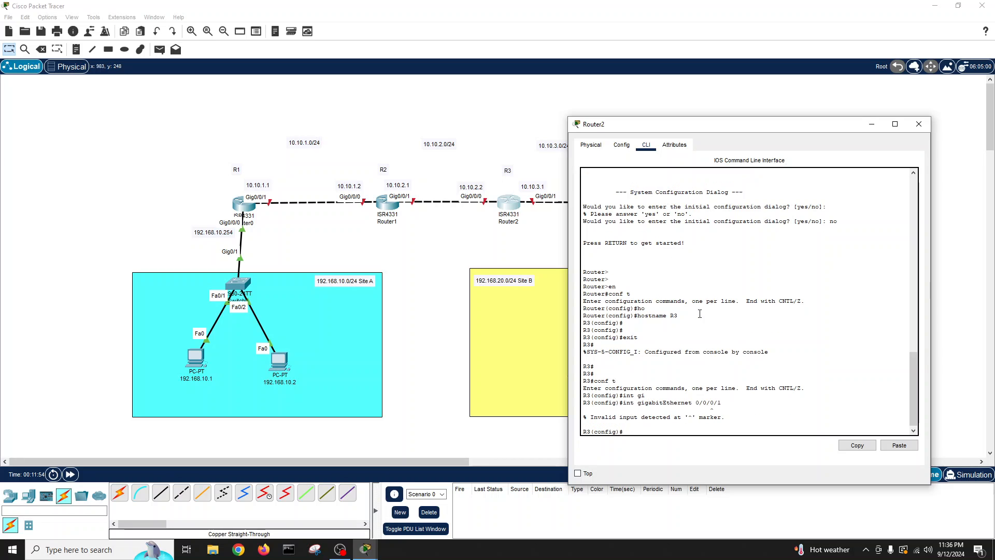
{"action": "key", "text": "Up"}
{"action": "key", "text": "BackSpace"}
{"action": "key", "text": "BackSpace"}
{"action": "key", "text": "BackSpace"}
{"action": "type", "text": "1"}
{"action": "key", "text": "Return"}
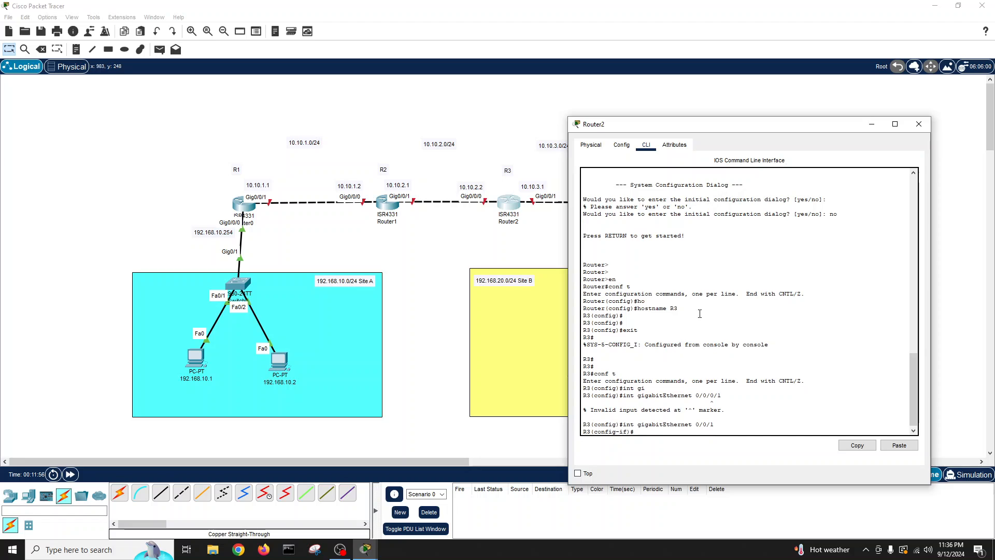
Assign 10.10.3.1 255.255.255.0 to R3's GigabitEthernet 0/0/1 interface and enable it with no shutdown.
{"action": "type", "text": "ip add 10.10.3.1 255.255.255.0"}
{"action": "key", "text": "Return"}
{"action": "type", "text": "no "}
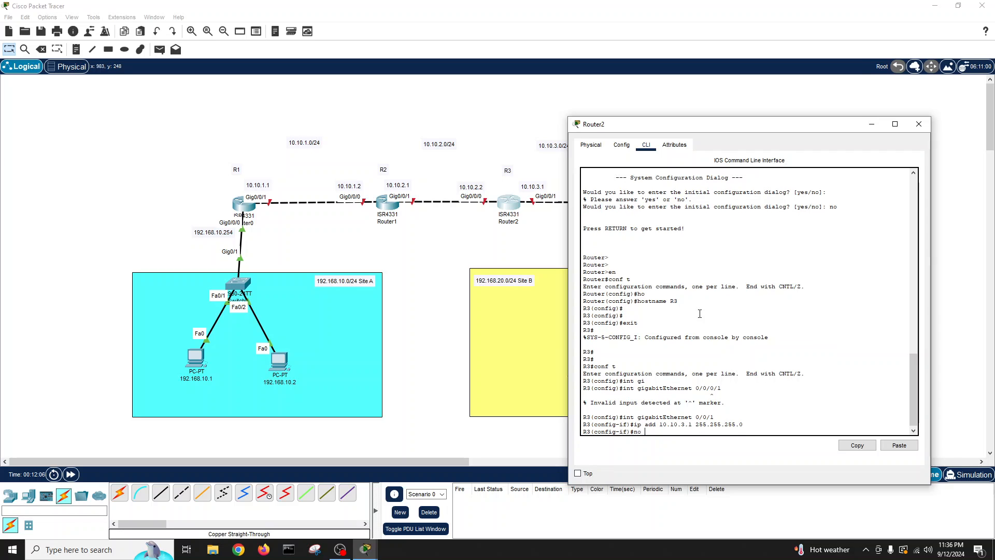
{"action": "type", "text": "sh"}
{"action": "key", "text": "Return"}
{"action": "key", "text": "Return"}
{"action": "key", "text": "Return"}
{"action": "type", "text": "e"}
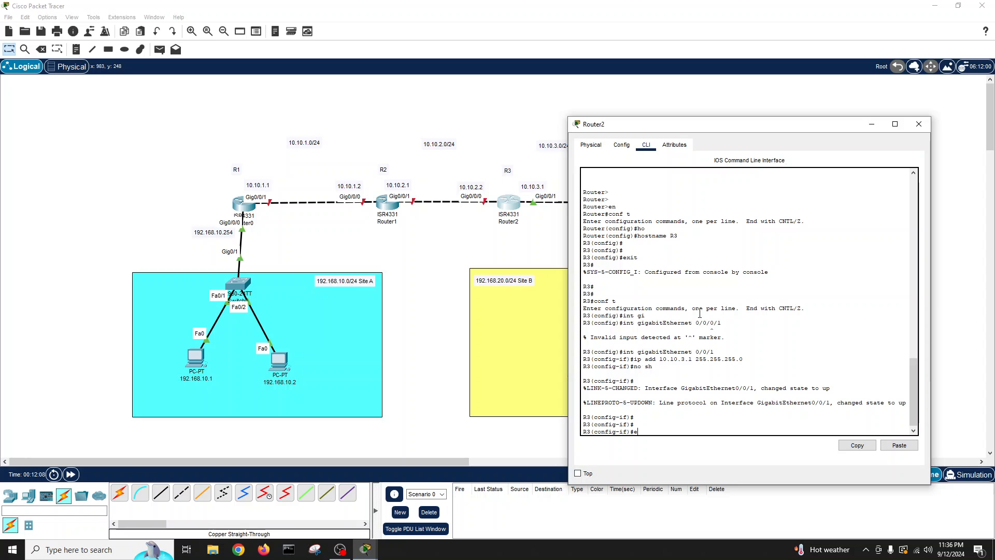
{"action": "type", "text": "xit"}
{"action": "key", "text": "Return"}
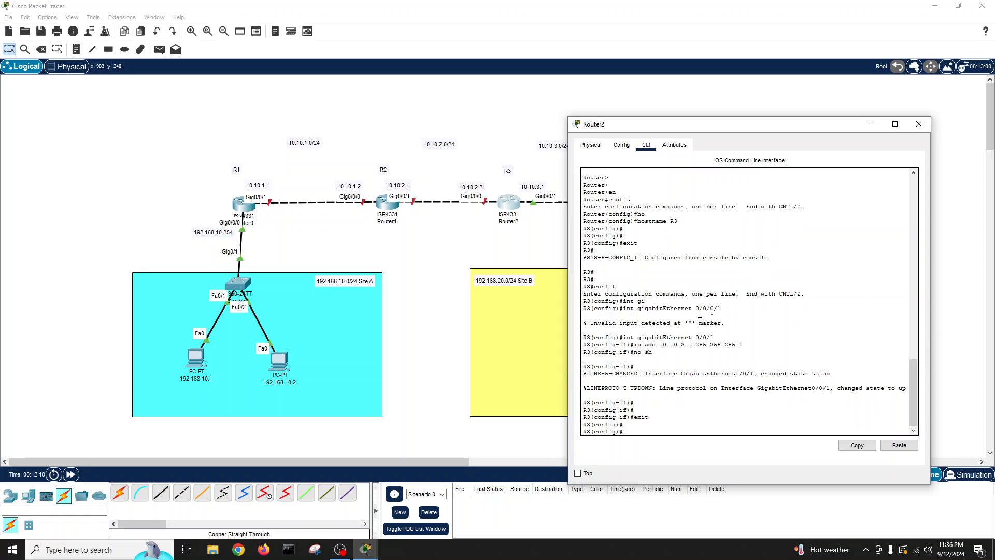
{"action": "key", "text": "Return"}
{"action": "key", "text": "Return"}
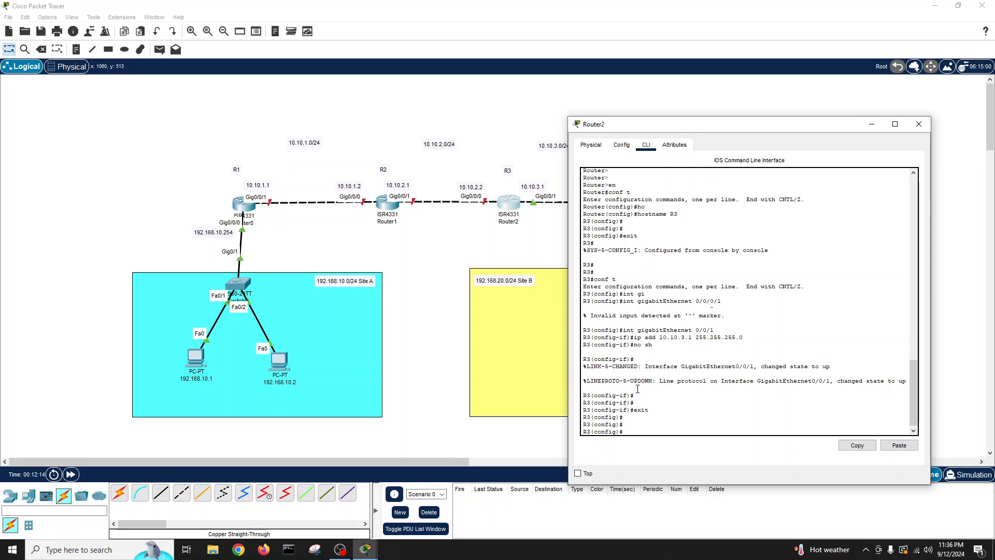
Assign 10.10.2.2 255.255.255.0 to R3's GigabitEthernet 0/0/0 interface.
{"action": "type", "text": "int go"}
{"action": "key", "text": "Tab"}
{"action": "key", "text": "BackSpace"}
{"action": "key", "text": "Tab"}
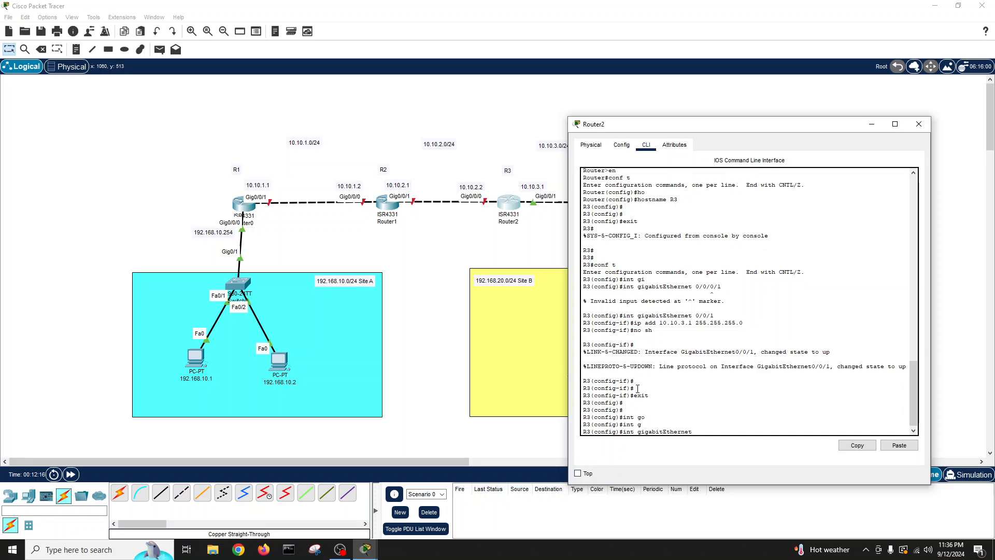
{"action": "type", "text": "0/0/0"}
{"action": "key", "text": "Return"}
{"action": "type", "text": "ig-if)#i"}
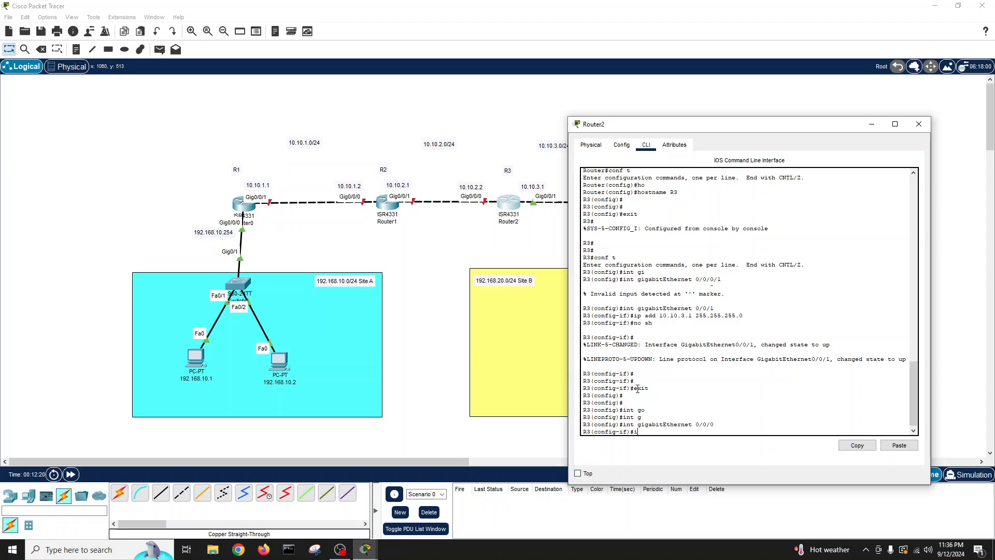
{"action": "type", "text": "p add 10.100"}
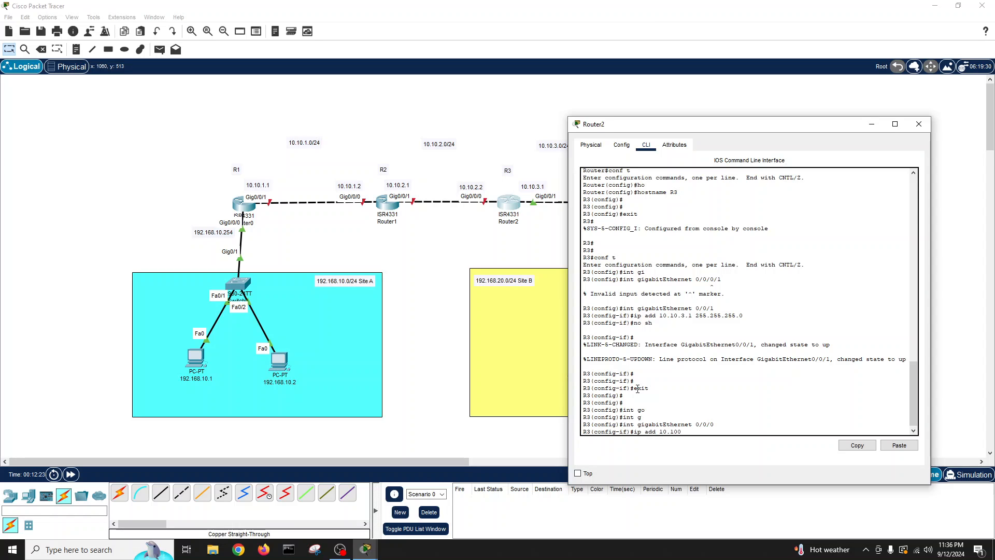
{"action": "key", "text": "BackSpace"}
{"action": "type", "text": ".2.2 255.255.255.0"}
{"action": "key", "text": "Return"}
Enable R3's GigabitEthernet 0/0/0 interface with no shutdown.
{"action": "type", "text": "no"}
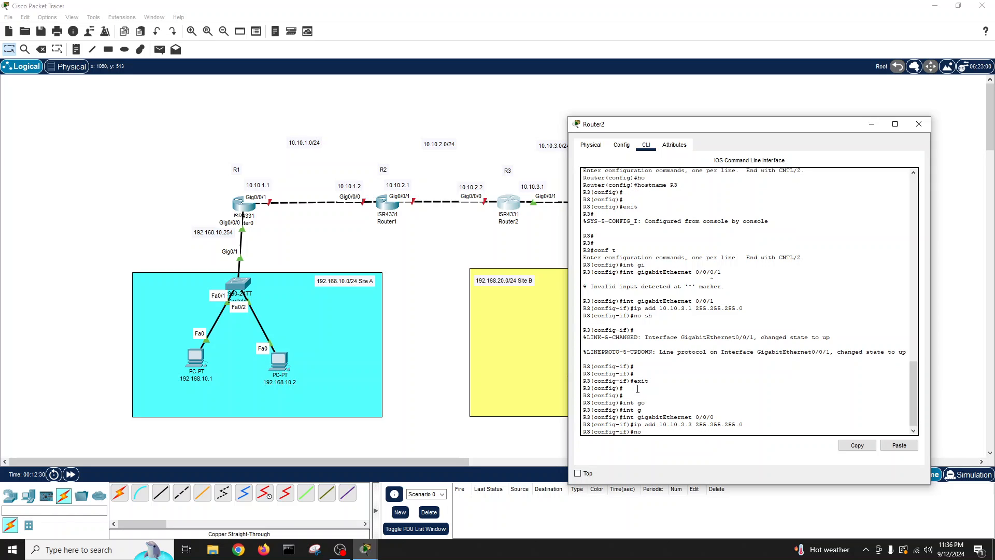
{"action": "type", "text": " sh"}
{"action": "key", "text": "Return"}
{"action": "key", "text": "Return"}
{"action": "key", "text": "Return"}
{"action": "key", "text": "Return"}
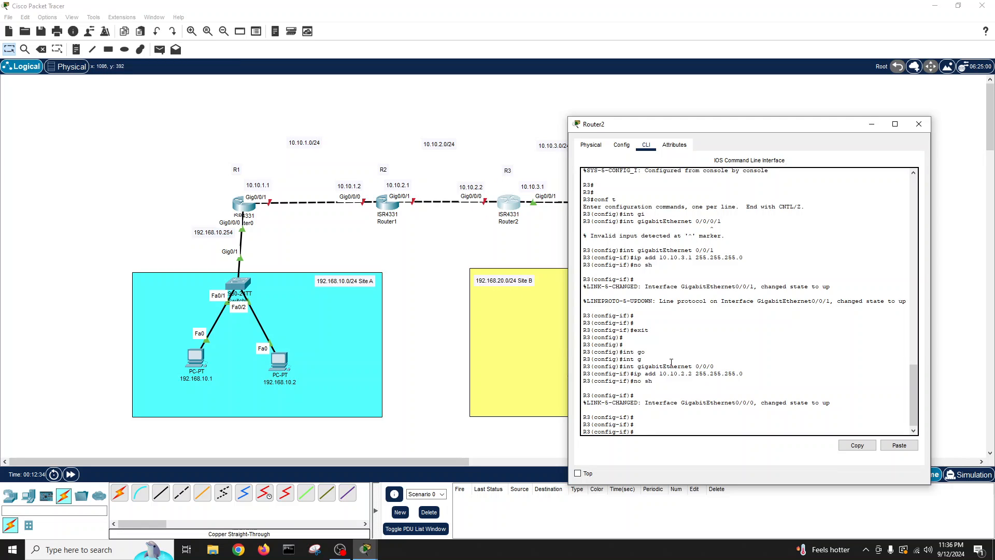
Exit configuration mode on R3, save the configuration with write, and close the router's window.
{"action": "type", "text": "exit"}
{"action": "key", "text": "Return"}
{"action": "type", "text": "exit"}
{"action": "key", "text": "Return"}
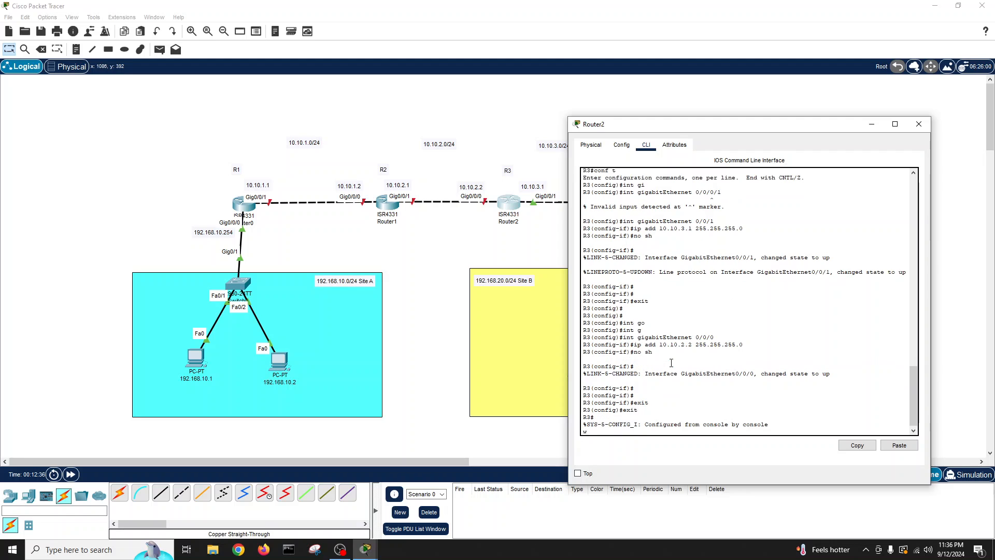
{"action": "type", "text": "wri"}
{"action": "key", "text": "Tab"}
{"action": "key", "text": "Return"}
{"action": "key", "text": "Return"}
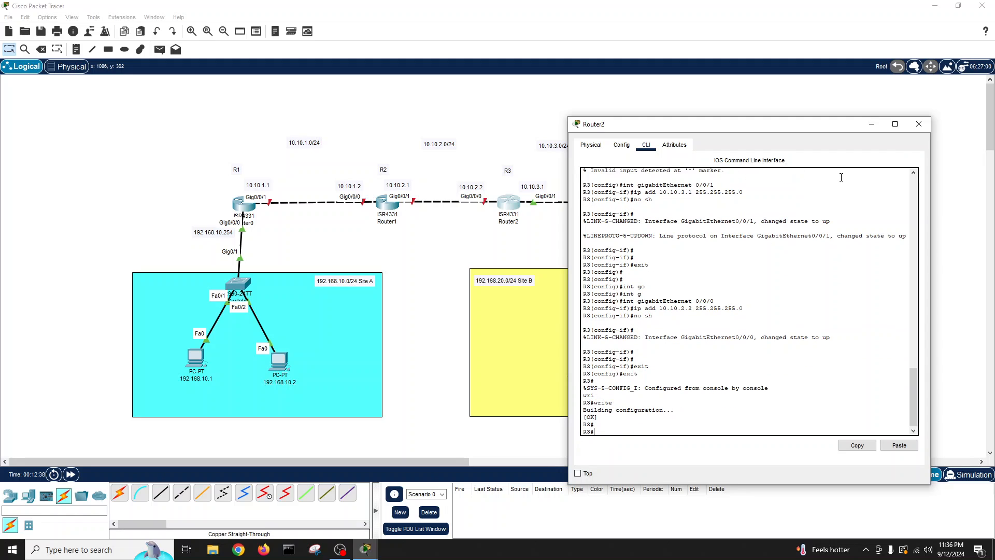
{"action": "left_click", "coordinate": [919, 124]}
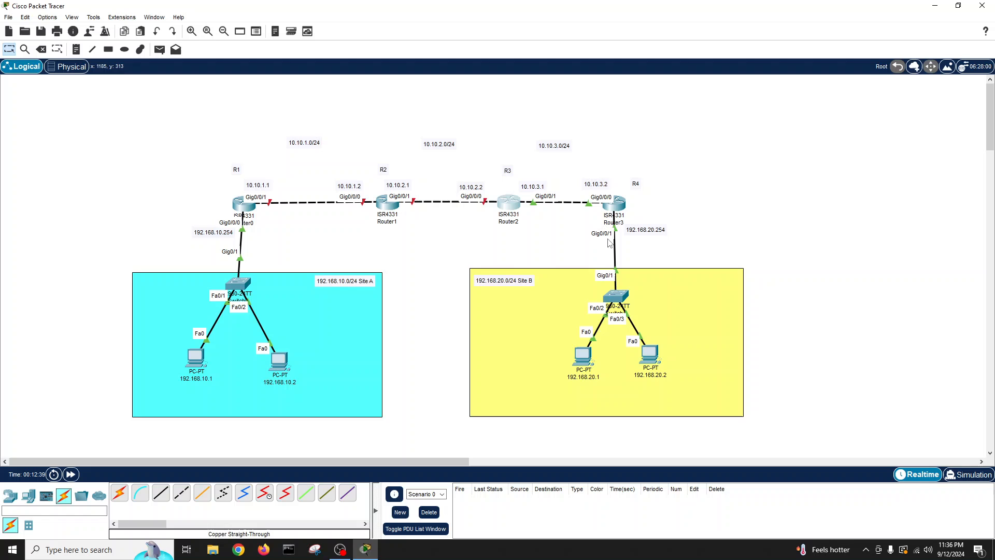
Open R2's command line and decline the initial configuration dialog with no.
{"action": "left_click", "coordinate": [388, 205]}
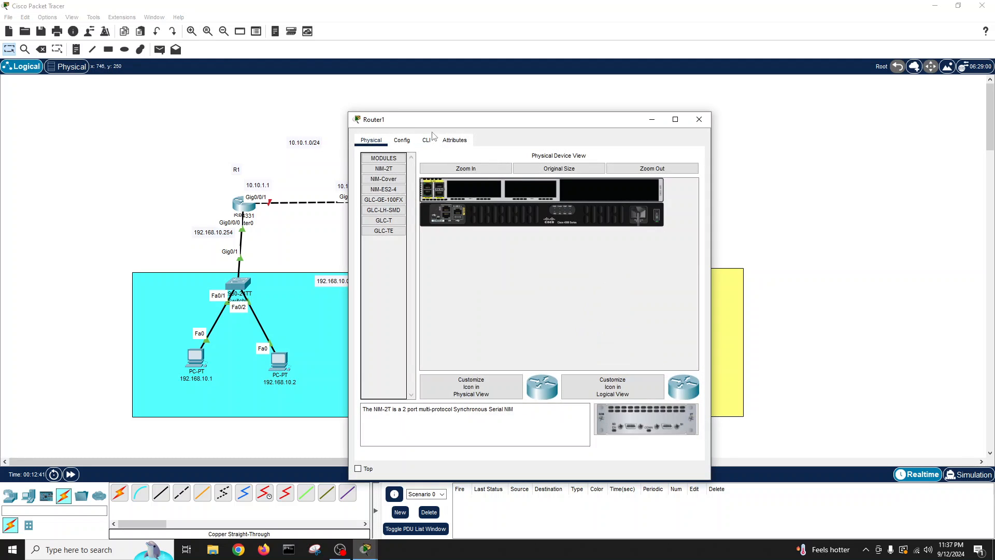
{"action": "left_click_drag", "start_coordinate": [433, 120], "coordinate": [532, 113]}
{"action": "left_click", "coordinate": [525, 134]}
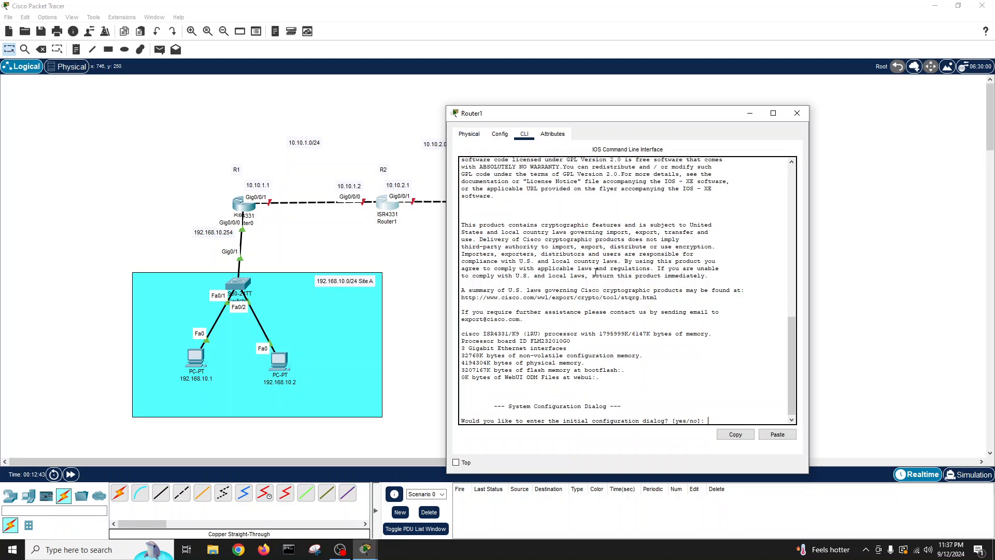
{"action": "key", "text": "Return"}
{"action": "key", "text": "Return"}
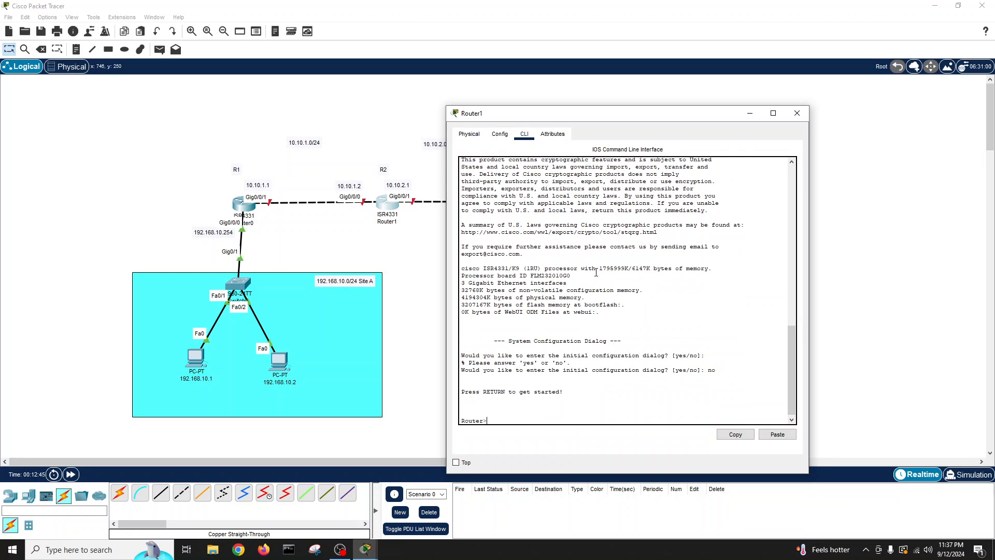
{"action": "key", "text": "Return"}
{"action": "key", "text": "Return"}
Enter privileged and global configuration mode and set the router's hostname to R2.
{"action": "type", "text": "en"}
{"action": "key", "text": "Return"}
{"action": "type", "text": "conf t"}
{"action": "key", "text": "Return"}
{"action": "type", "text": "host"}
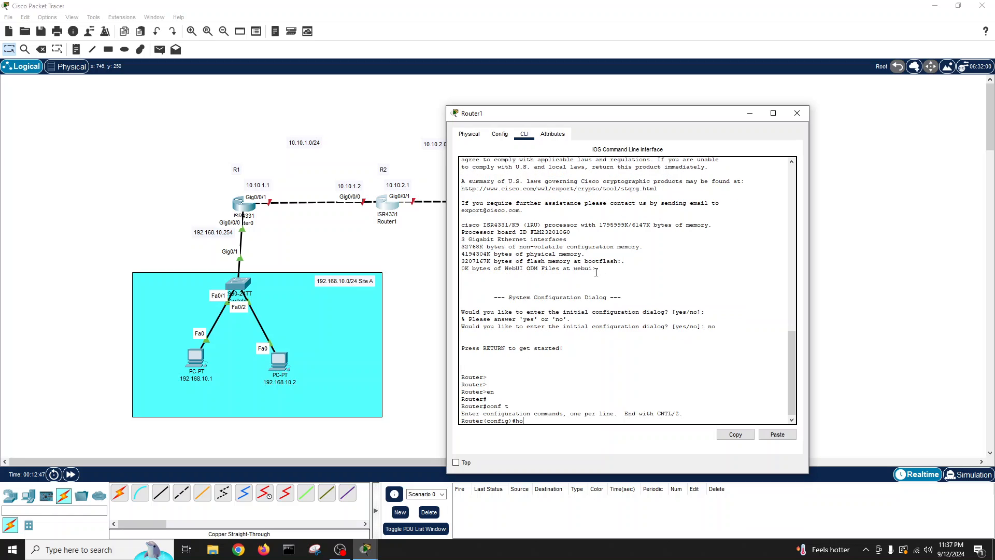
{"action": "key", "text": "Tab"}
{"action": "type", "text": "R2"}
{"action": "key", "text": "Return"}
{"action": "key", "text": "Return"}
{"action": "key", "text": "Return"}
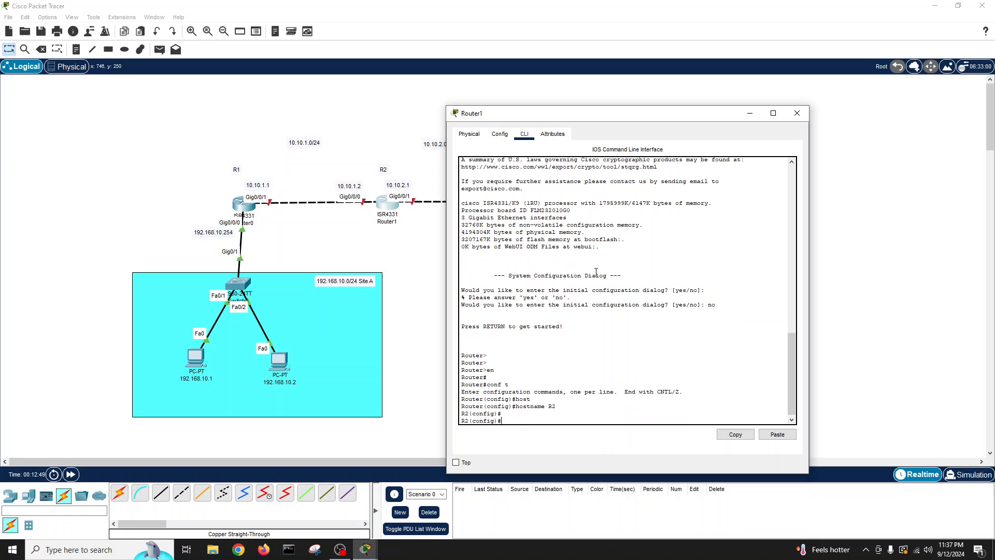
Assign 10.10.2.1 255.255.255.0 to R2's GigabitEthernet 0/0/1 interface.
{"action": "type", "text": "int g"}
{"action": "key", "text": "Tab"}
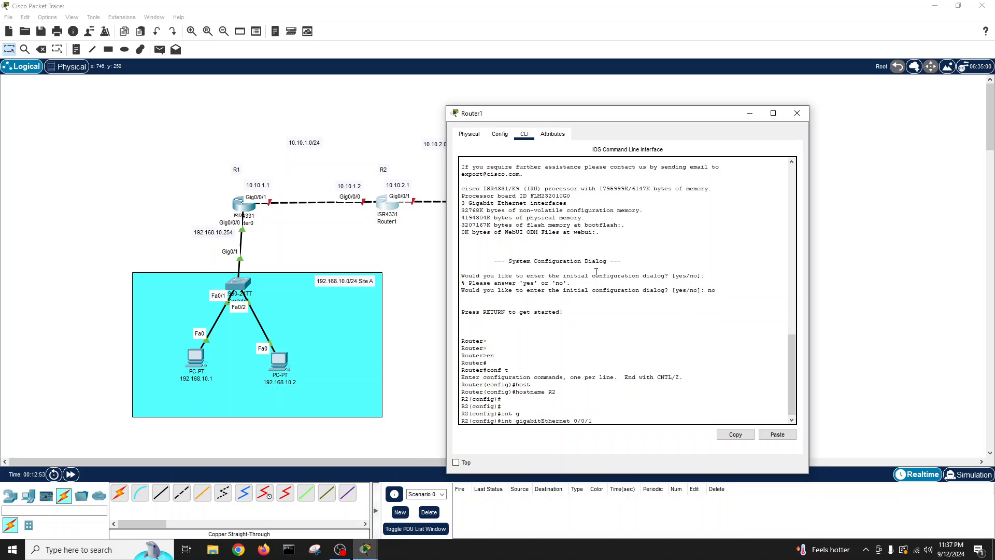
{"action": "key", "text": "Return"}
{"action": "type", "text": "ip add 10.10.2.1 255.255.255."}
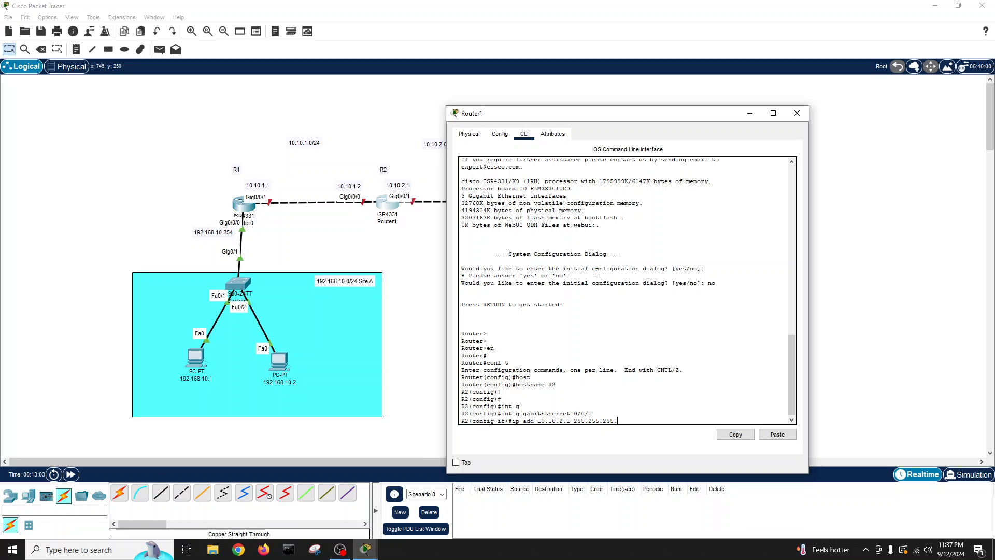
{"action": "type", "text": "0"}
{"action": "key", "text": "Return"}
Enable R2's GigabitEthernet 0/0/1 interface with no shutdown and return to global configuration mode.
{"action": "type", "text": "no sh"}
{"action": "key", "text": "Return"}
{"action": "key", "text": "Return"}
{"action": "key", "text": "Return"}
{"action": "key", "text": "Return"}
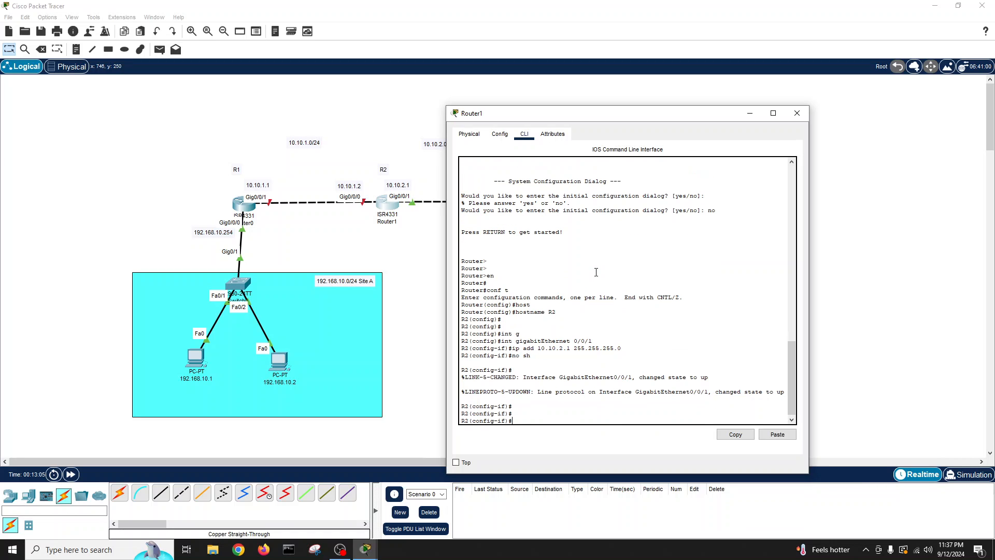
{"action": "type", "text": "exit"}
{"action": "key", "text": "Return"}
{"action": "key", "text": "Return"}
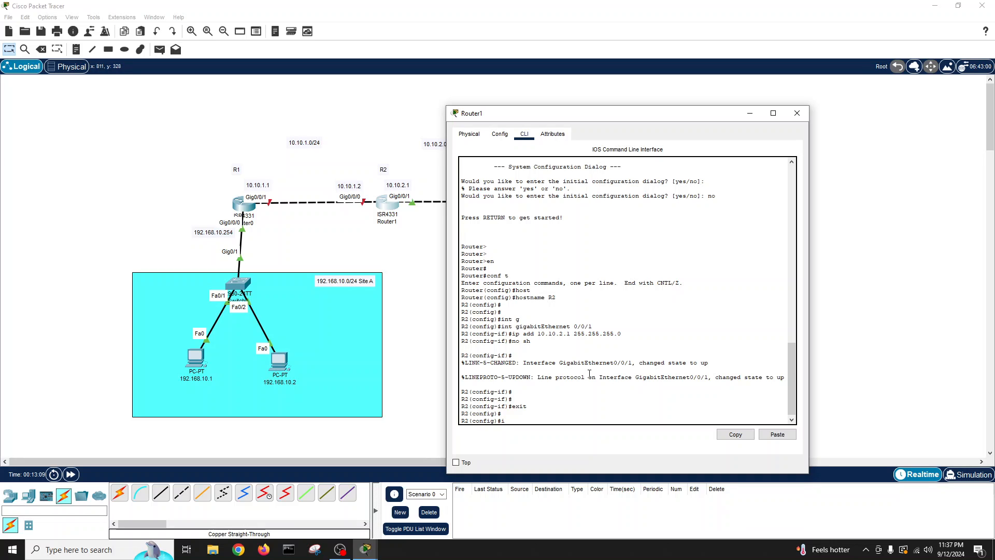
Assign 10.10.1.2 255.255.255.0 to R2's GigabitEthernet 0/0/0 interface and enable it with no shutdown.
{"action": "type", "text": "int gi"}
{"action": "key", "text": "Tab"}
{"action": "type", "text": "0"}
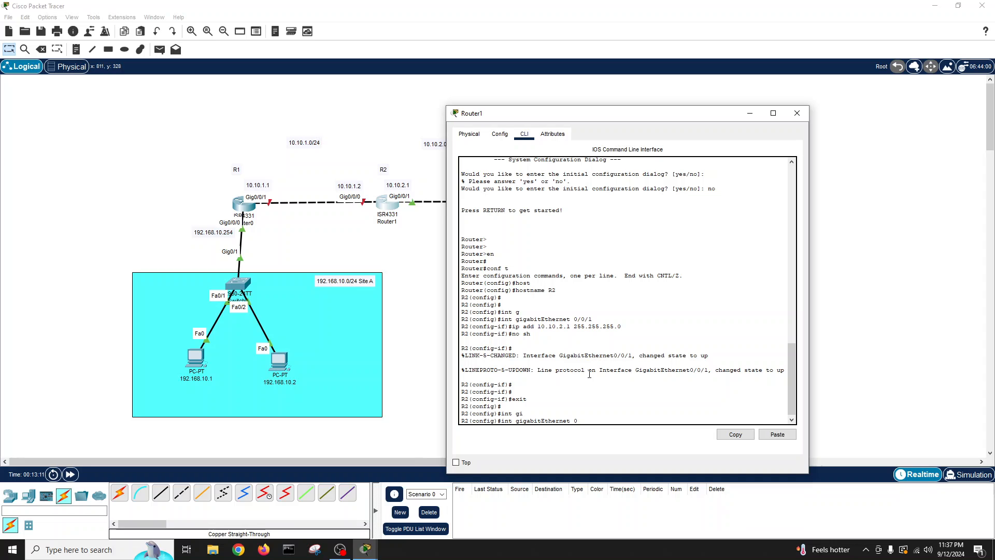
{"action": "type", "text": "/0/0"}
{"action": "key", "text": "Return"}
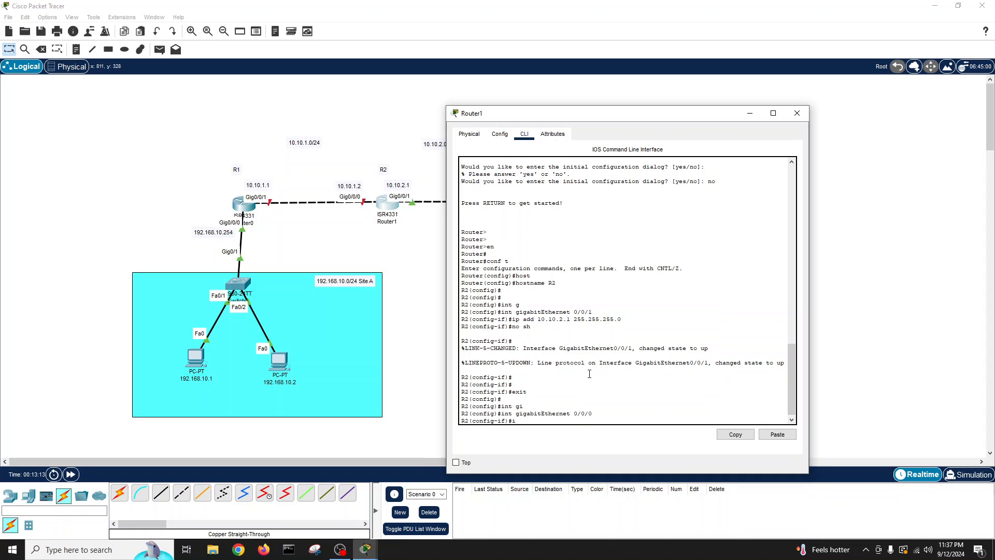
{"action": "type", "text": "ip add 10.1"}
{"action": "key", "text": "Return"}
{"action": "type", "text": "h"}
{"action": "key", "text": "Return"}
{"action": "key", "text": "Return"}
{"action": "key", "text": "Return"}
{"action": "key", "text": "Return"}
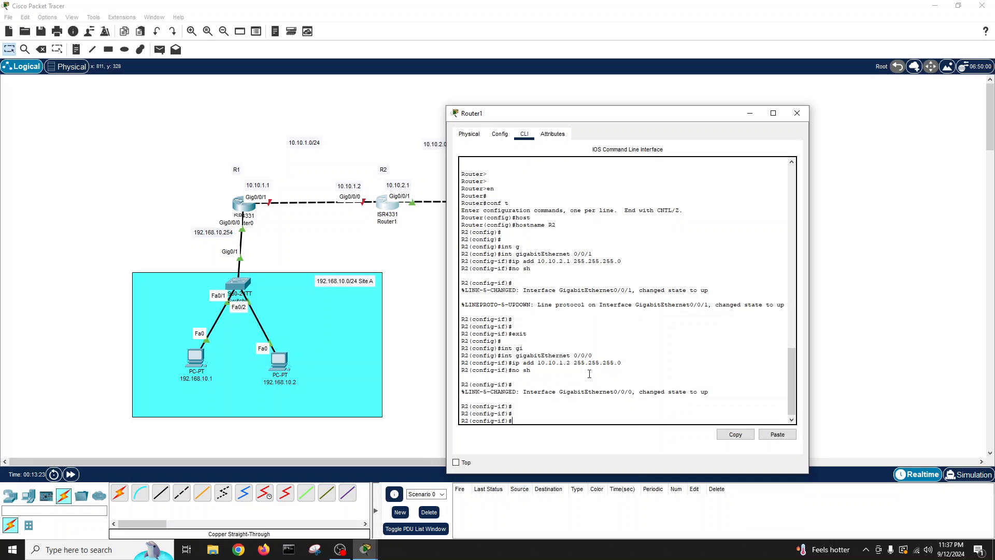
Exit configuration mode on R2, save the configuration with write, and close the router's window.
{"action": "type", "text": "exit"}
{"action": "key", "text": "Return"}
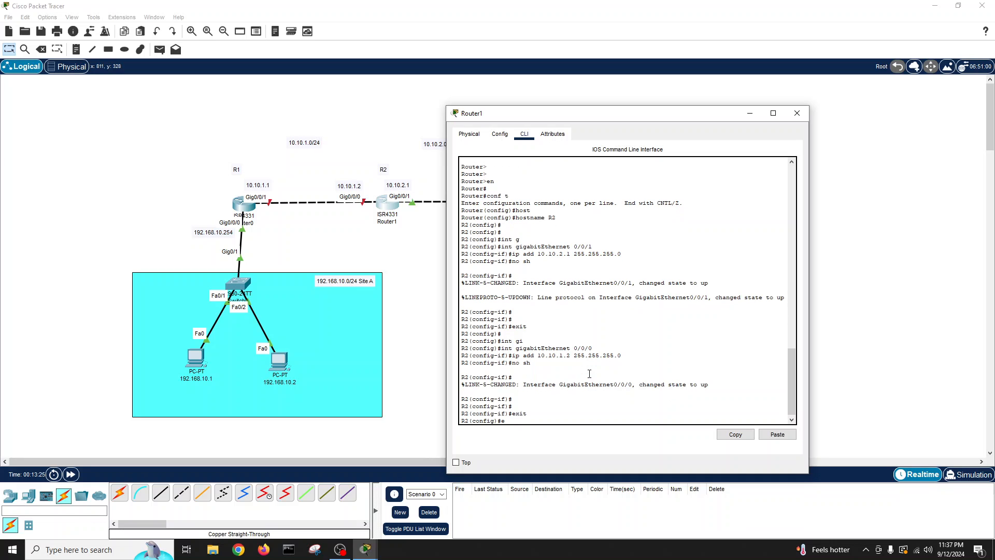
{"action": "type", "text": "exit"}
{"action": "key", "text": "Return"}
{"action": "type", "text": "wri"}
{"action": "key", "text": "Tab"}
{"action": "key", "text": "Return"}
{"action": "key", "text": "Return"}
{"action": "key", "text": "Return"}
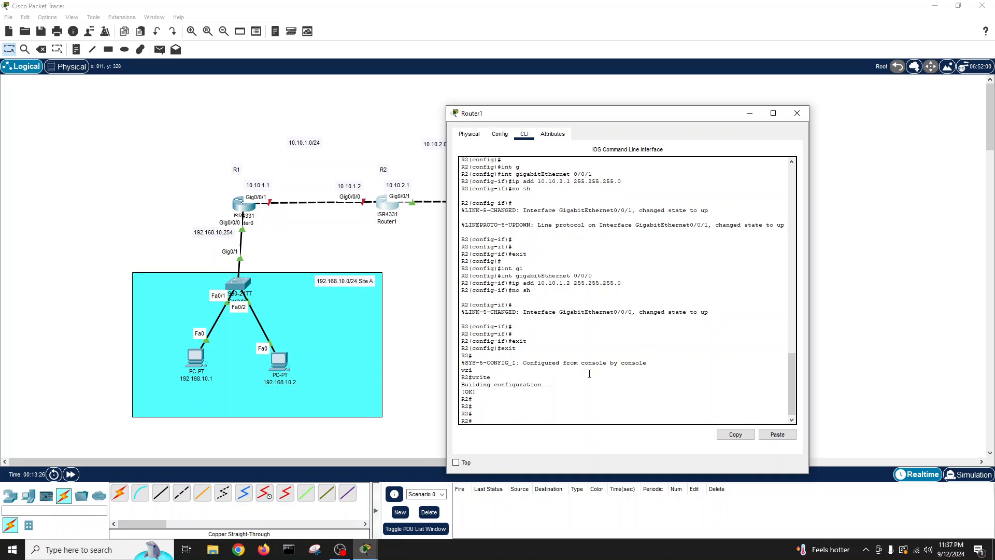
{"action": "left_click", "coordinate": [797, 114]}
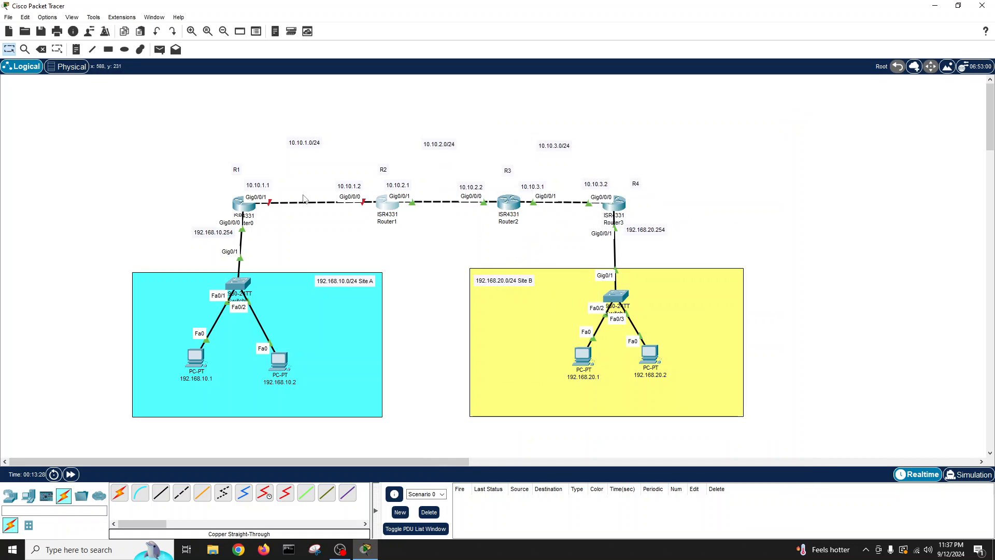
On R1, assign 10.10.1.1 255.255.255.0 to the GigabitEthernet 0/0/1 interface and enable it with no shutdown.
{"action": "left_click", "coordinate": [244, 204]}
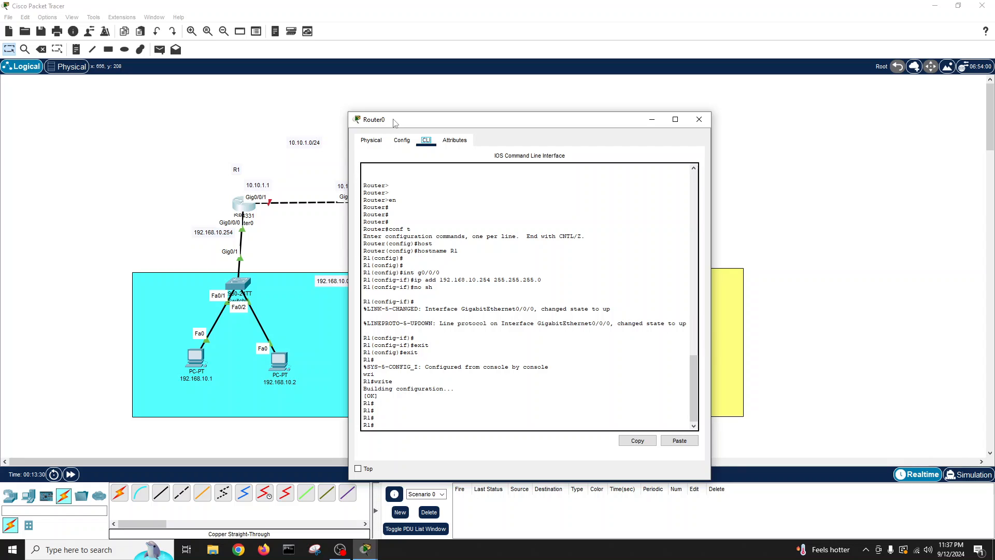
{"action": "left_click_drag", "start_coordinate": [395, 120], "coordinate": [450, 96]}
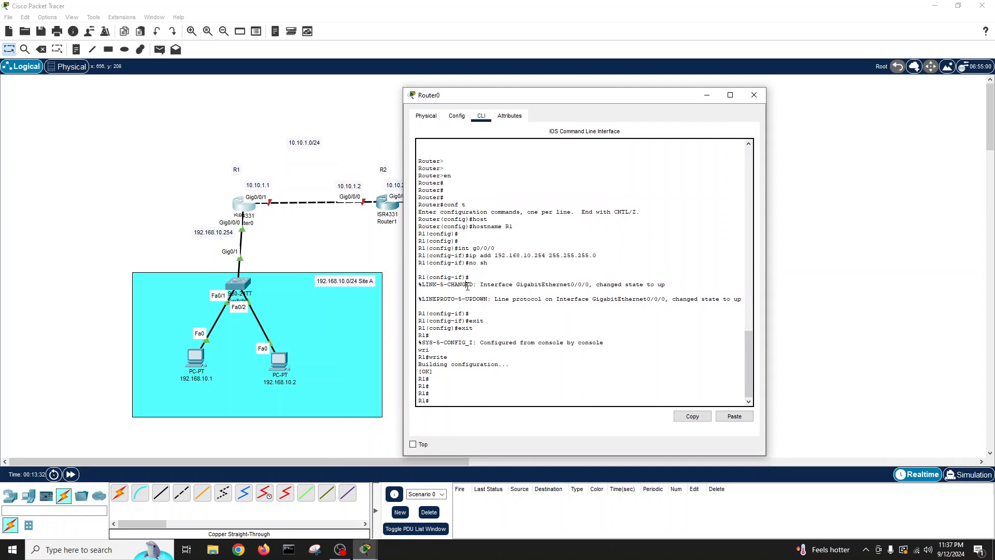
{"action": "type", "text": "conf t"}
{"action": "key", "text": "Return"}
{"action": "type", "text": "int gi"}
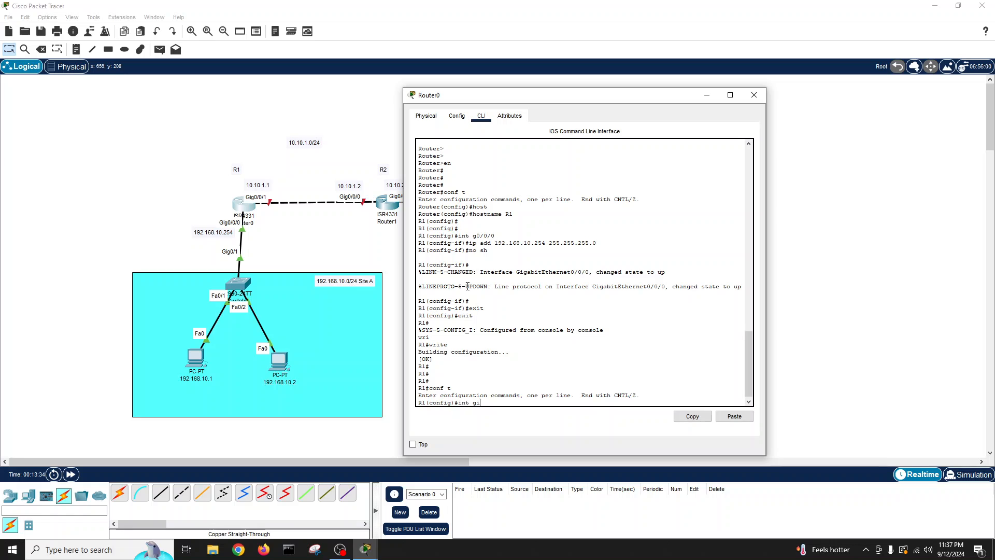
{"action": "key", "text": "Tab"}
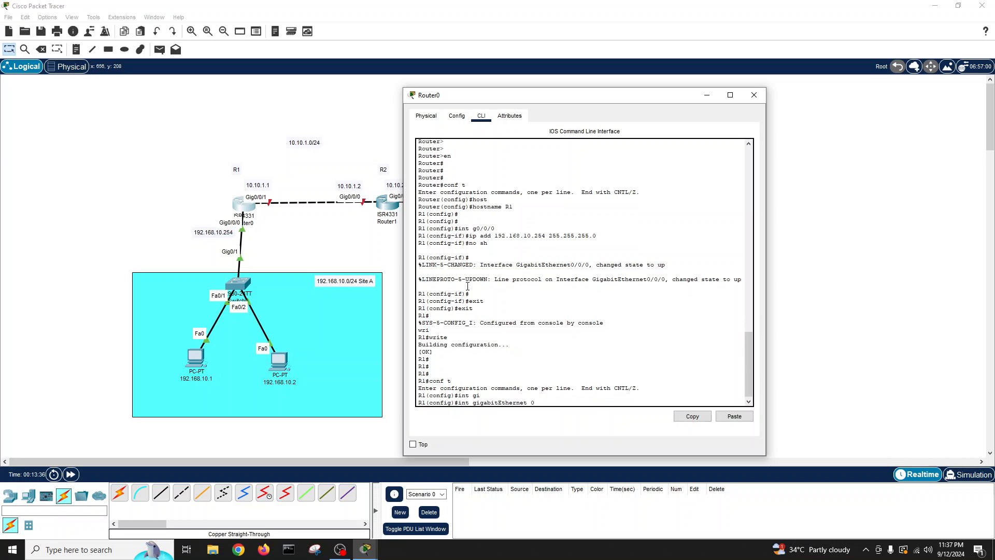
{"action": "type", "text": "0/0/1"}
{"action": "key", "text": "Return"}
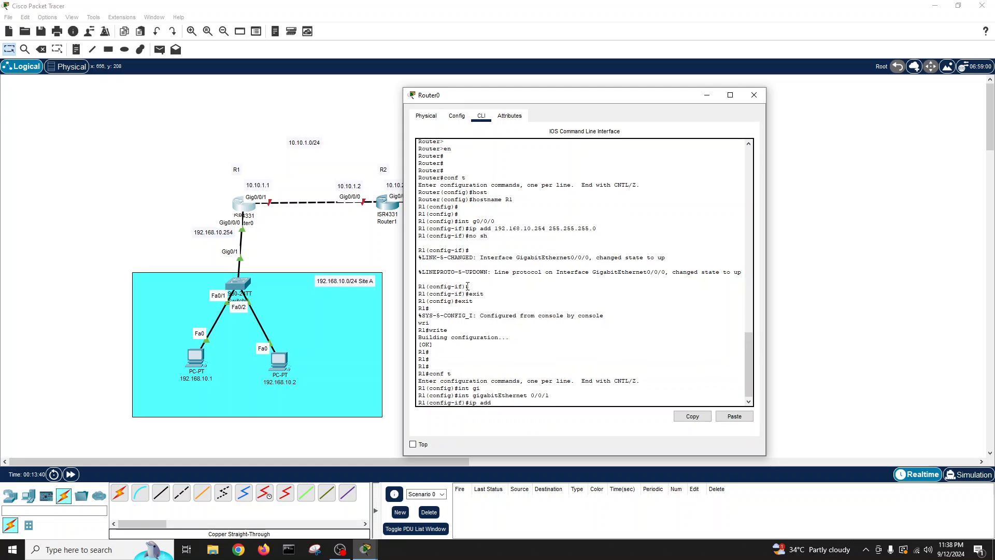
{"action": "type", "text": "ip add 10.10.1.1 255.255.255.0"}
{"action": "key", "text": "Return"}
{"action": "type", "text": "no sh"}
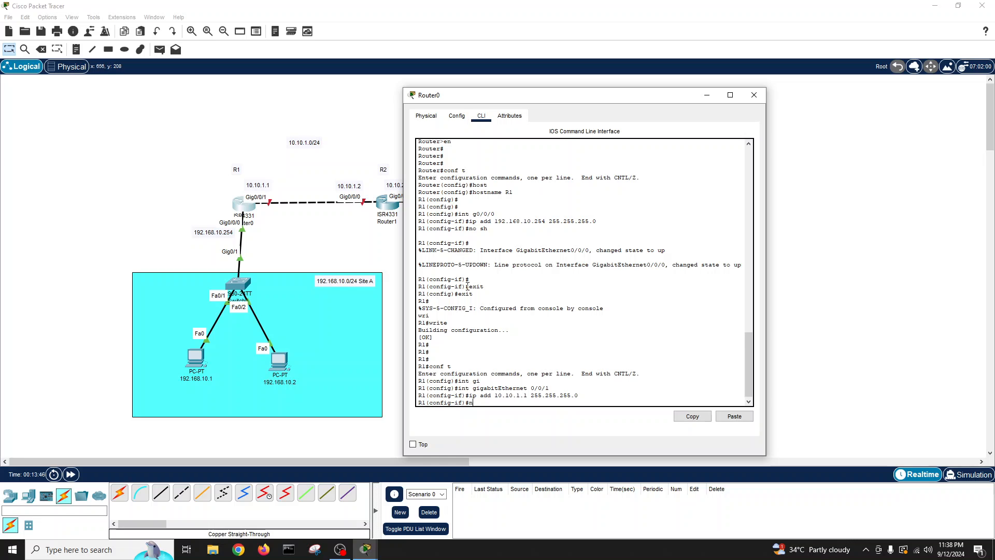
{"action": "key", "text": "Return"}
Exit configuration mode on R1, save the configuration with write, and close the router's window.
{"action": "type", "text": "exit"}
{"action": "key", "text": "Return"}
{"action": "type", "text": "exit"}
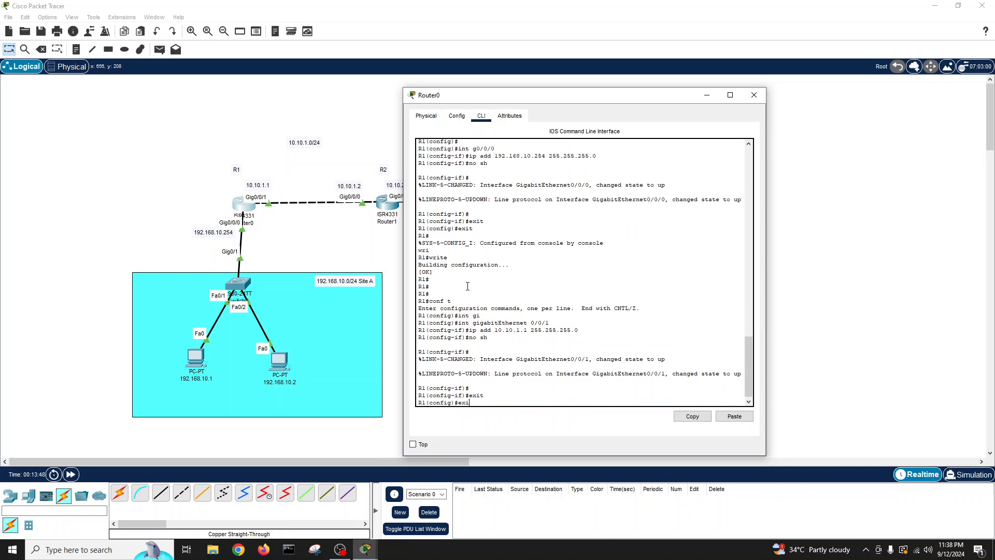
{"action": "key", "text": "Return"}
{"action": "type", "text": "wri"}
{"action": "key", "text": "Return"}
{"action": "key", "text": "Return"}
{"action": "key", "text": "Return"}
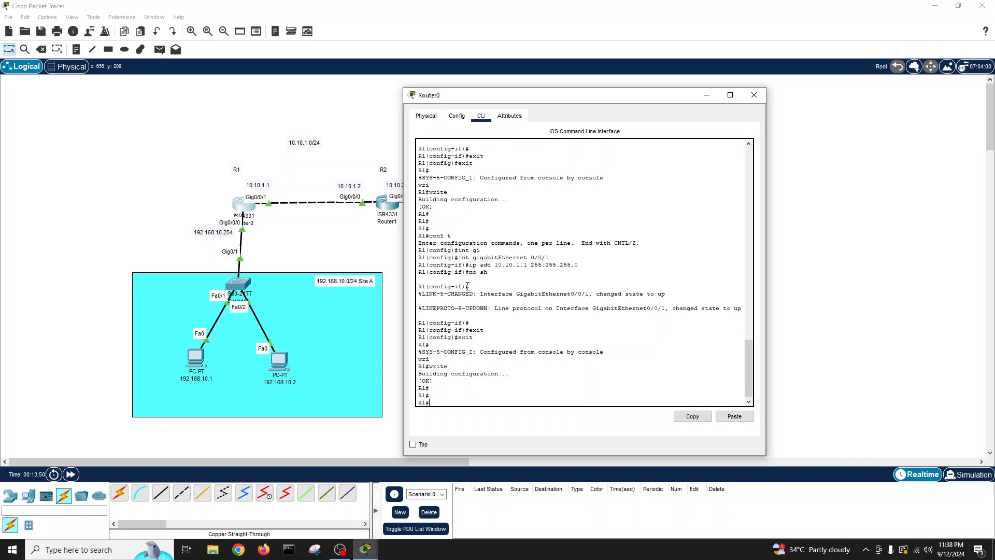
{"action": "left_click", "coordinate": [755, 95]}
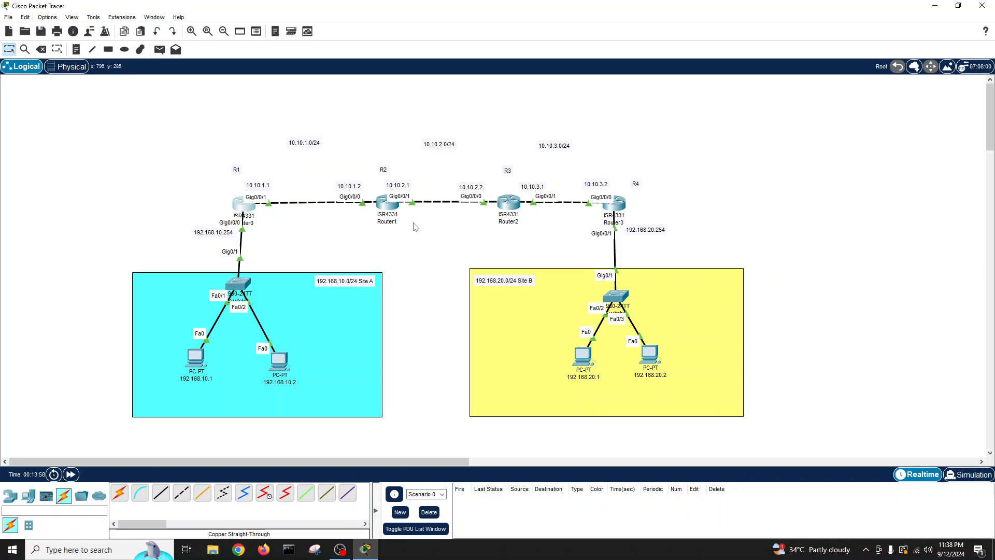
Reposition the 10.10.1.0/24, 10.10.2.0/24 and 10.10.3.0/24 network labels above their inter-router links.
{"action": "left_click_drag", "start_coordinate": [307, 148], "coordinate": [241, 161]}
{"action": "left_click_drag", "start_coordinate": [438, 146], "coordinate": [379, 159]}
{"action": "left_click_drag", "start_coordinate": [543, 149], "coordinate": [575, 155]}
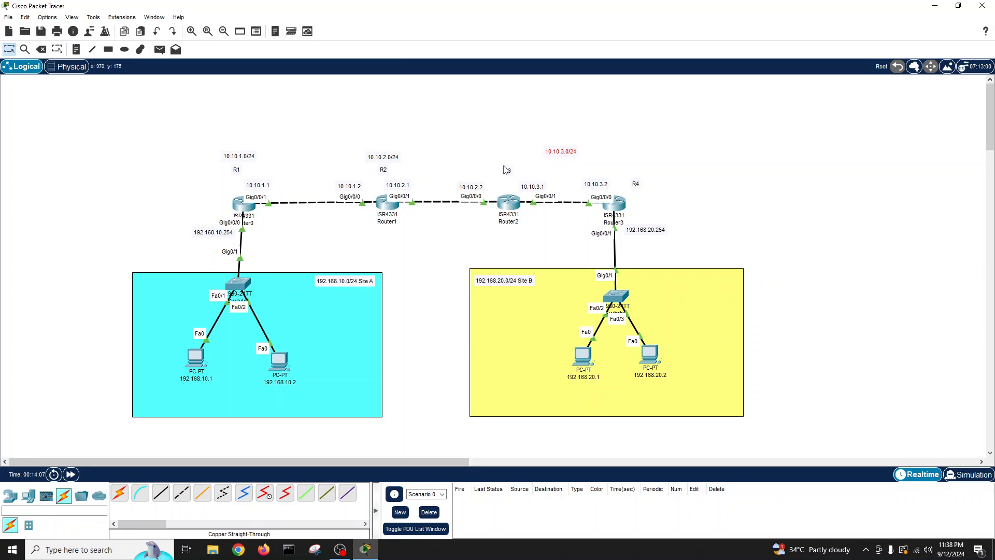
{"action": "left_click_drag", "start_coordinate": [395, 158], "coordinate": [454, 149]}
{"action": "left_click", "coordinate": [247, 157]}
{"action": "left_click_drag", "start_coordinate": [247, 157], "coordinate": [317, 150]}
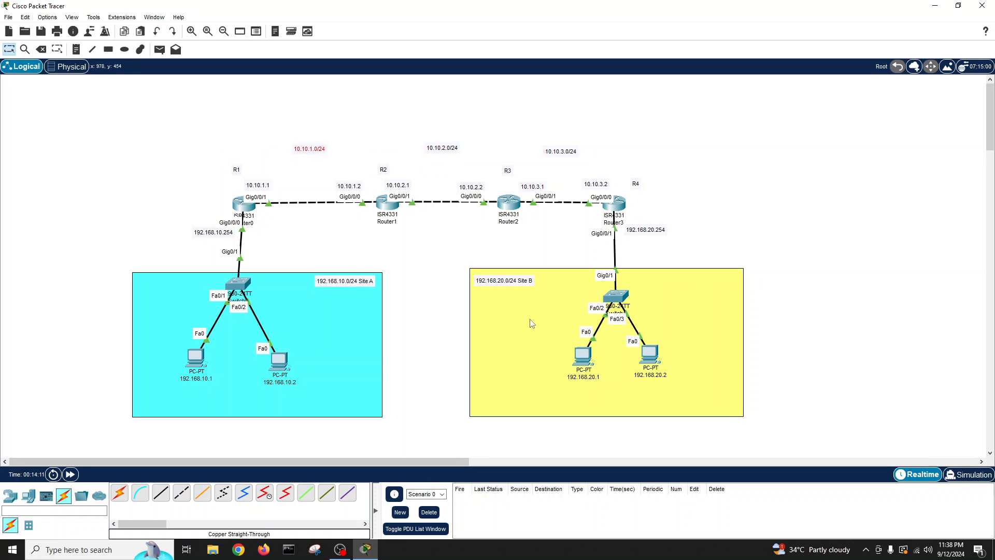
Open the command prompt of PC 192.168.20.2 in Site B and ping the PC's own address, 192.168.20.2.
{"action": "left_click", "coordinate": [645, 360]}
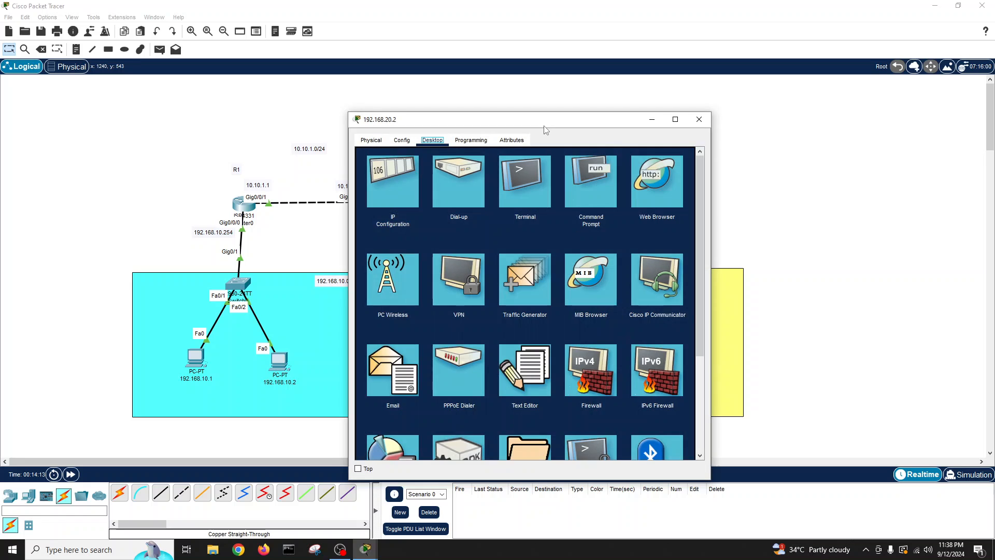
{"action": "left_click_drag", "start_coordinate": [543, 126], "coordinate": [676, 93]}
{"action": "left_click", "coordinate": [738, 151]}
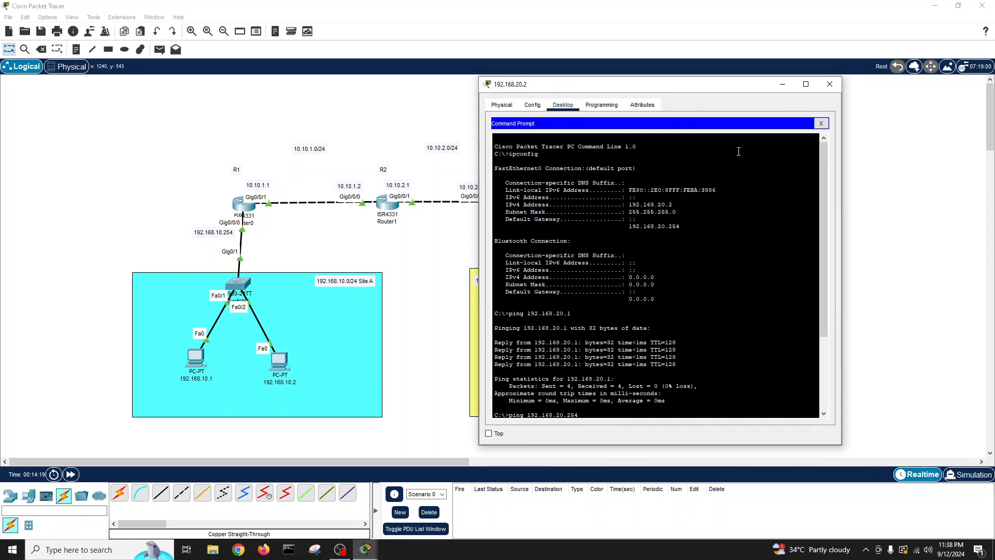
{"action": "key", "text": "Return"}
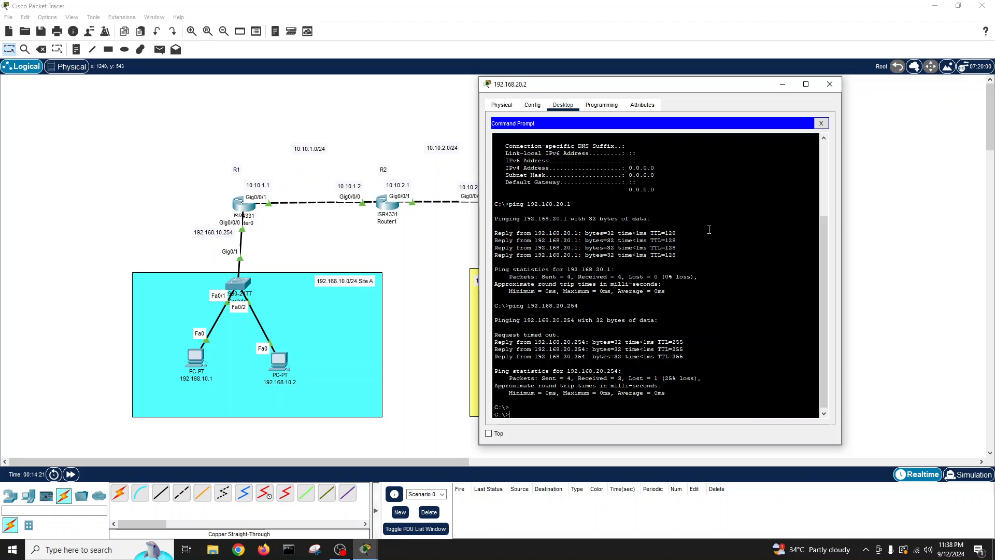
{"action": "key", "text": "Up"}
{"action": "key", "text": "BackSpace"}
{"action": "key", "text": "BackSpace"}
{"action": "type", "text": "2"}
{"action": "key", "text": "Return"}
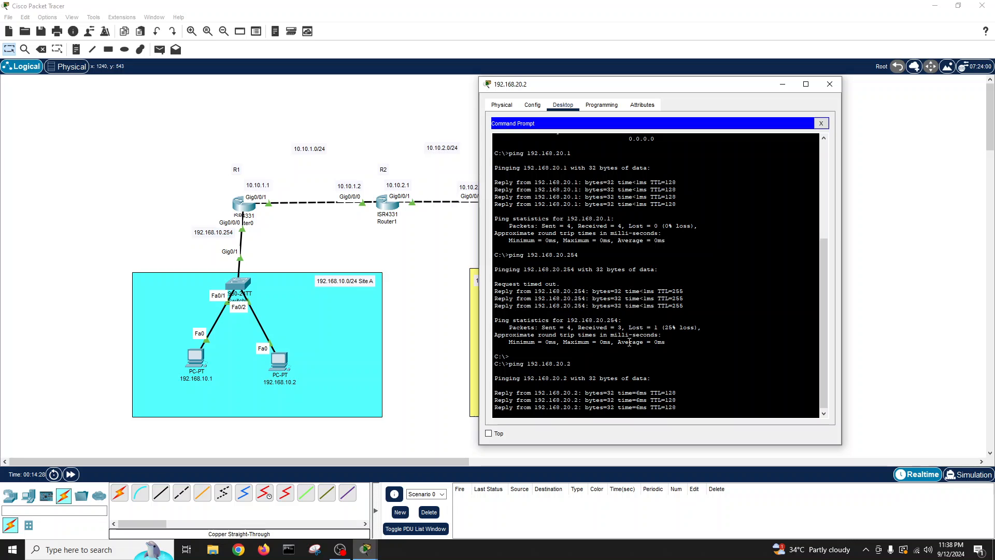
Ping the other Site B PC at 192.168.20.1 from PC 192.168.20.2.
{"action": "key", "text": "Up"}
{"action": "key", "text": "BackSpace"}
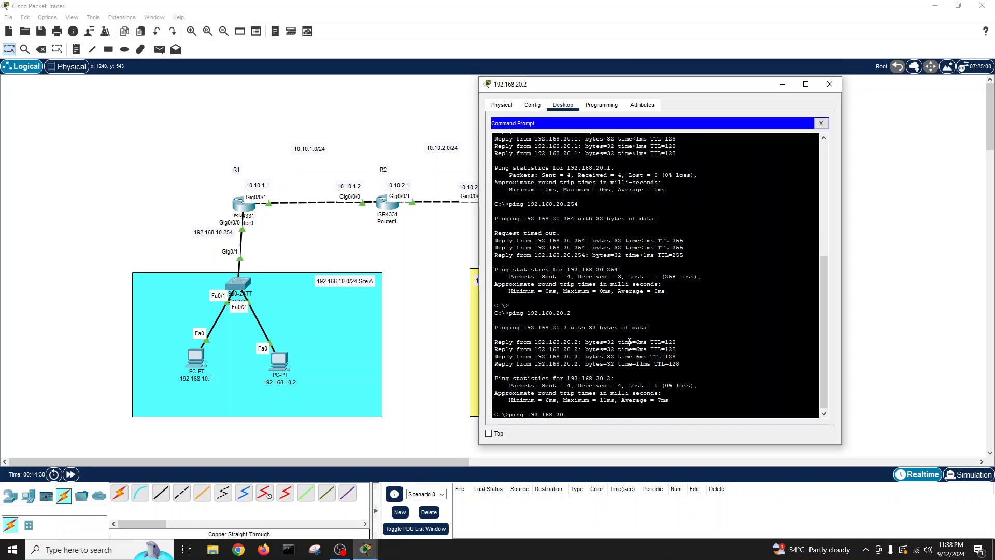
{"action": "type", "text": "1"}
{"action": "key", "text": "Return"}
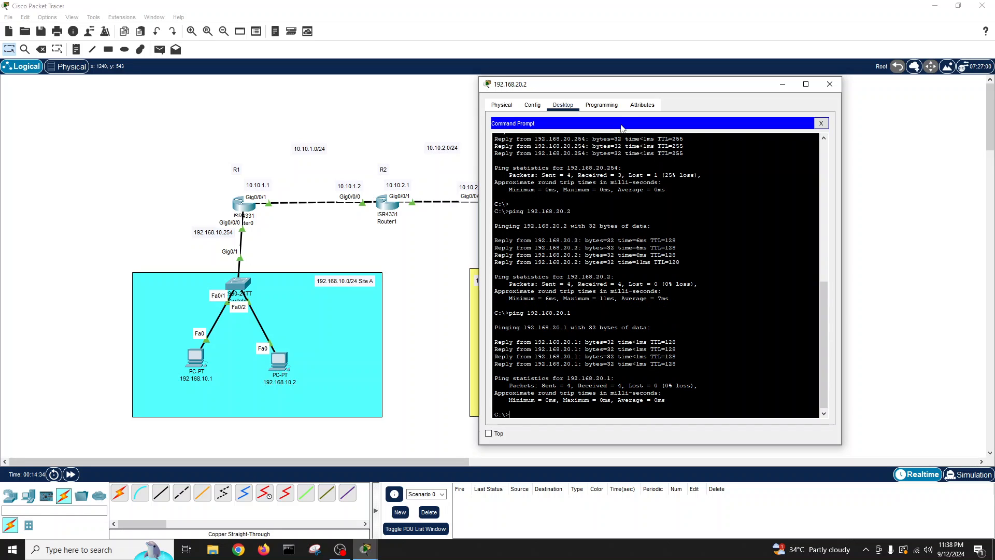
Ping the Site A PCs at 192.168.10.1 and 192.168.10.2 from PC 192.168.20.2, and close the PC's window.
{"action": "left_click_drag", "start_coordinate": [618, 89], "coordinate": [263, 122]}
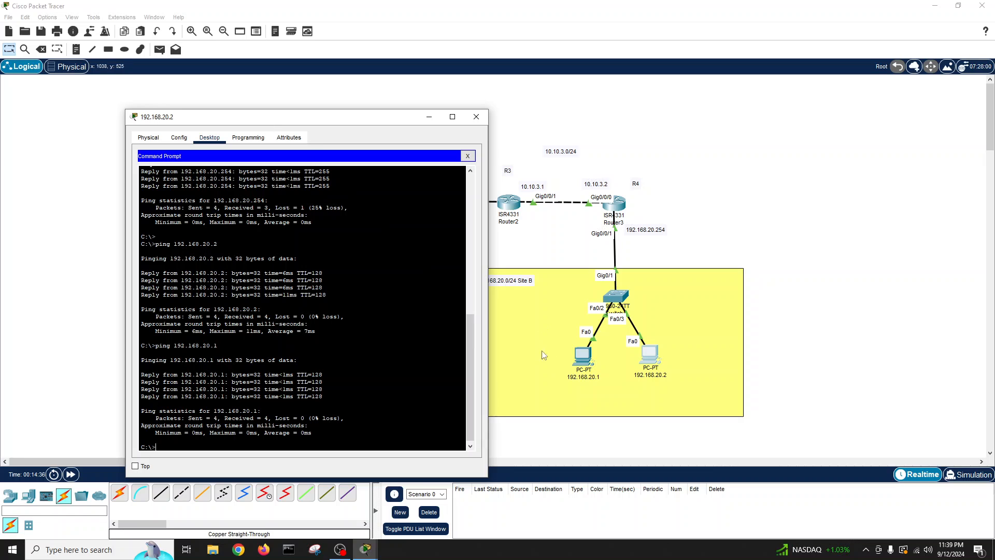
{"action": "left_click_drag", "start_coordinate": [346, 121], "coordinate": [734, 118]}
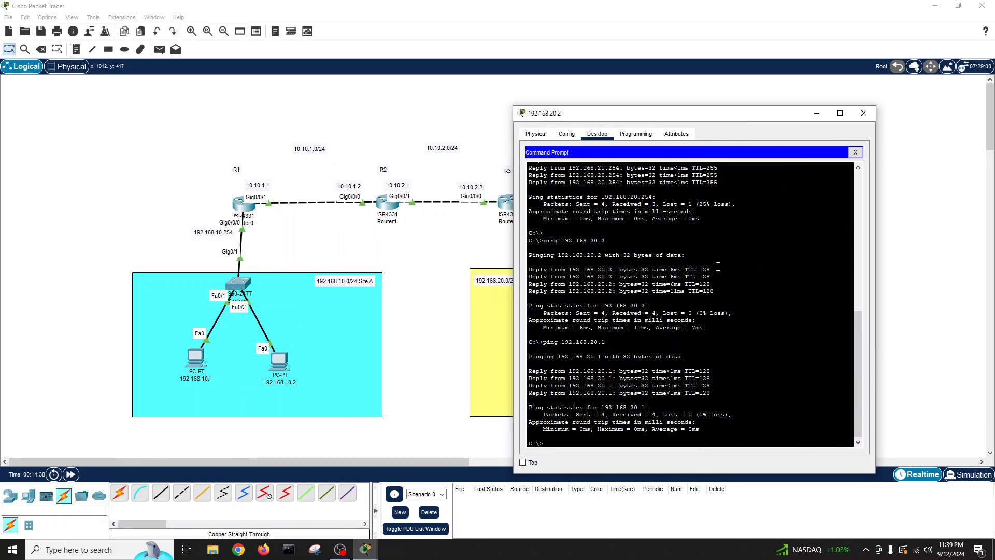
{"action": "type", "text": "ping 192.168.10.1"}
{"action": "key", "text": "Return"}
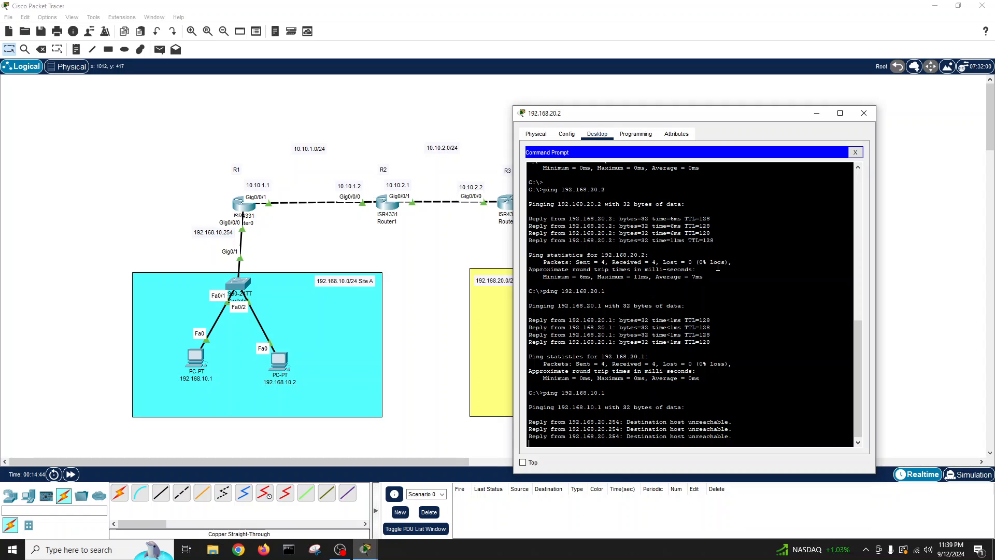
{"action": "key", "text": "Up"}
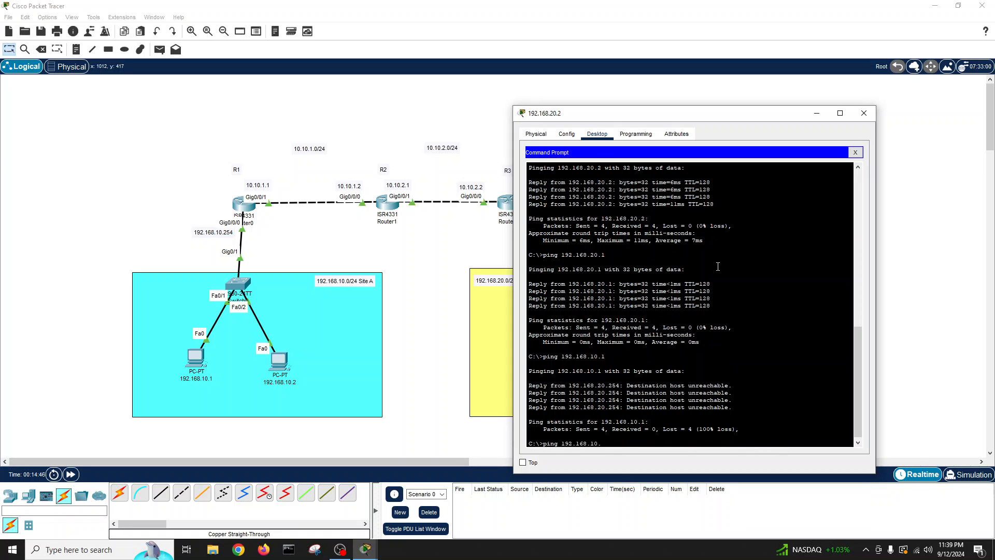
{"action": "key", "text": "Return"}
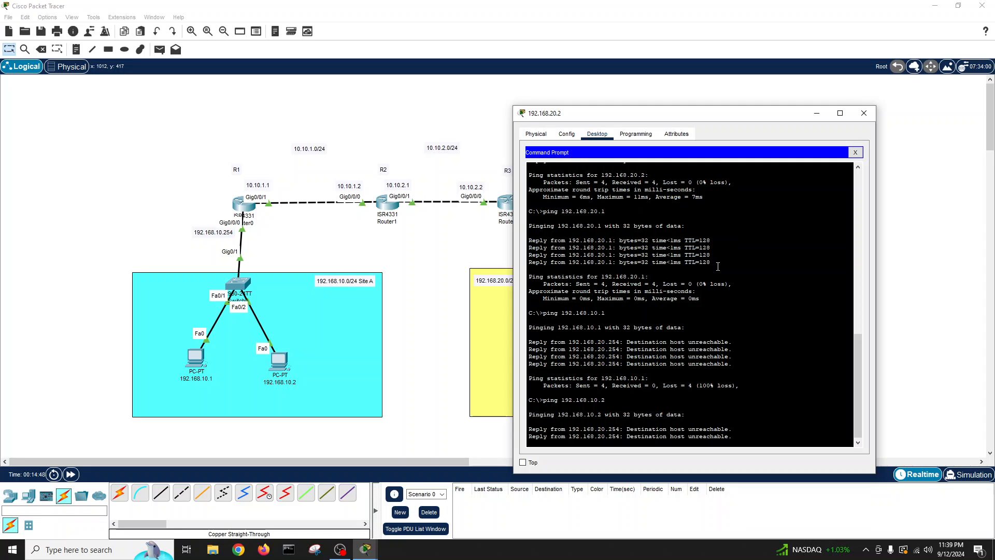
{"action": "left_click", "coordinate": [864, 114]}
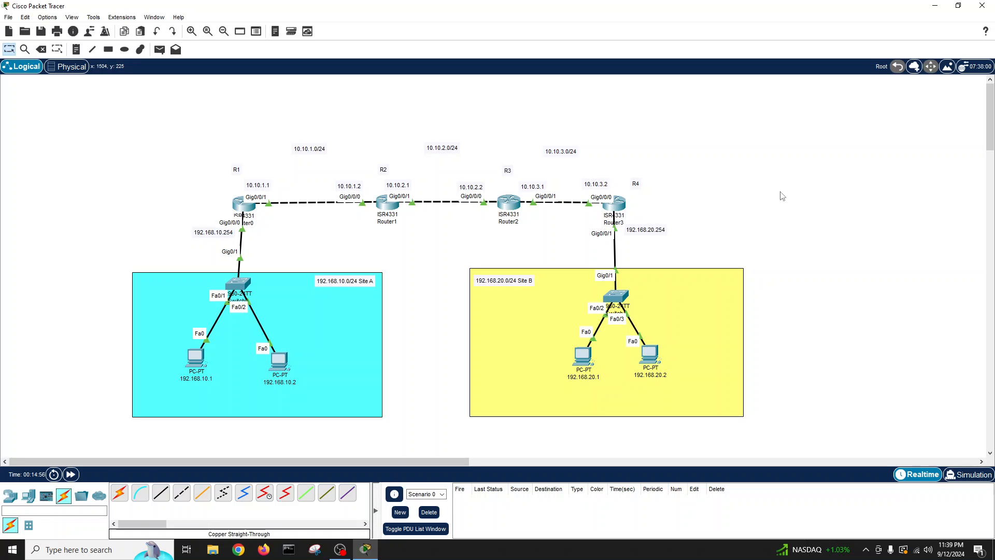
Open R4's command line and enter global configuration mode with conf t.
{"action": "left_click", "coordinate": [622, 205]}
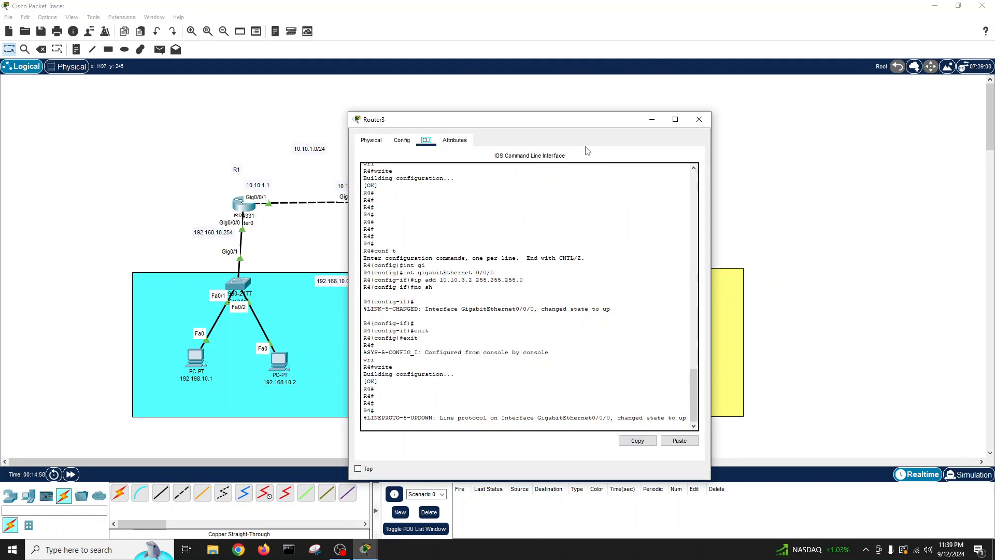
{"action": "left_click_drag", "start_coordinate": [563, 114], "coordinate": [762, 94]}
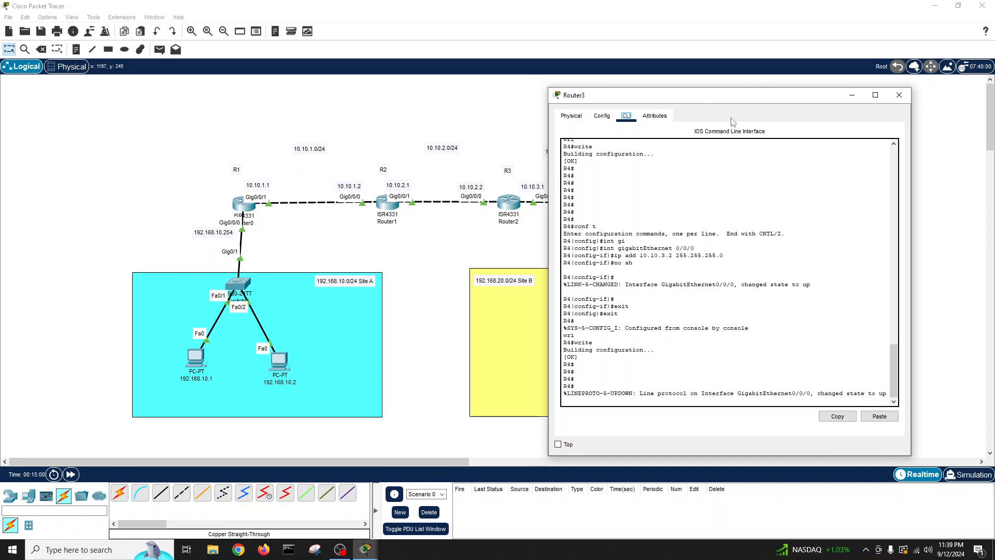
{"action": "key", "text": "Return"}
{"action": "key", "text": "Return"}
{"action": "key", "text": "Return"}
{"action": "key", "text": "Return"}
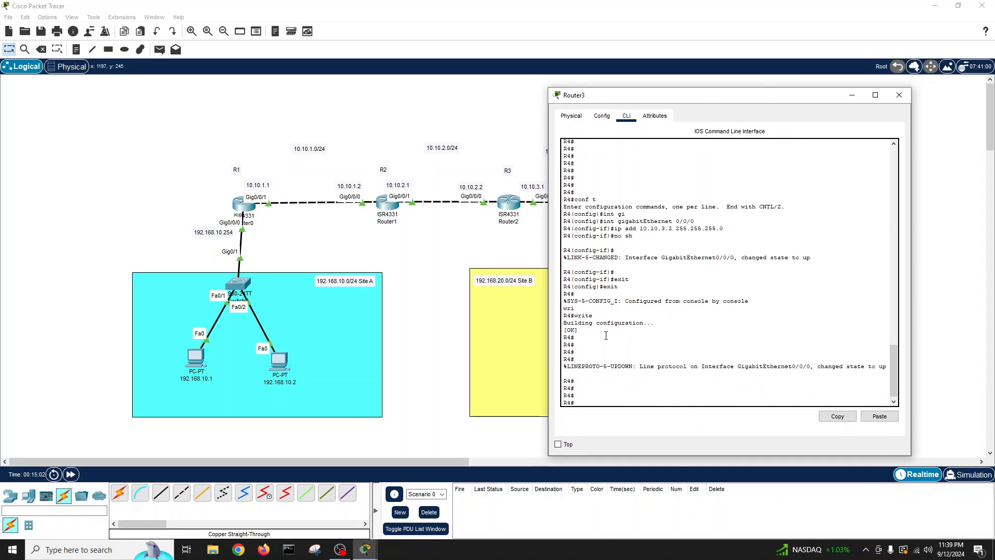
{"action": "type", "text": "conf t"}
{"action": "key", "text": "Return"}
{"action": "key", "text": "Return"}
{"action": "key", "text": "Return"}
Enter an ip route command for 192.168.10.0 255.255.255.0 on R4, listing the command's help for the destination and next-hop arguments.
{"action": "type", "text": "ig"}
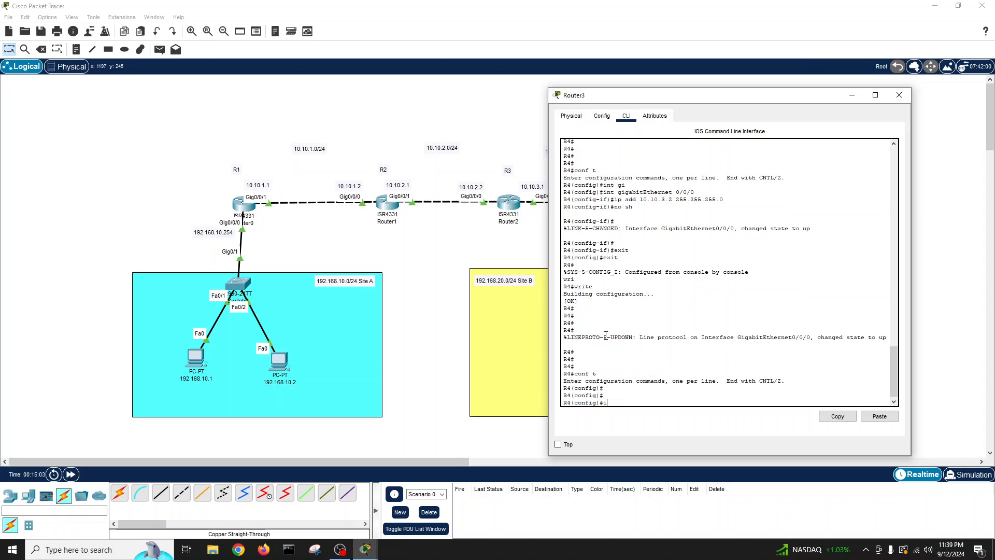
{"action": "type", "text": "p rou"}
{"action": "key", "text": "Tab"}
{"action": "type", "text": "t"}
{"action": "key", "text": "Tab"}
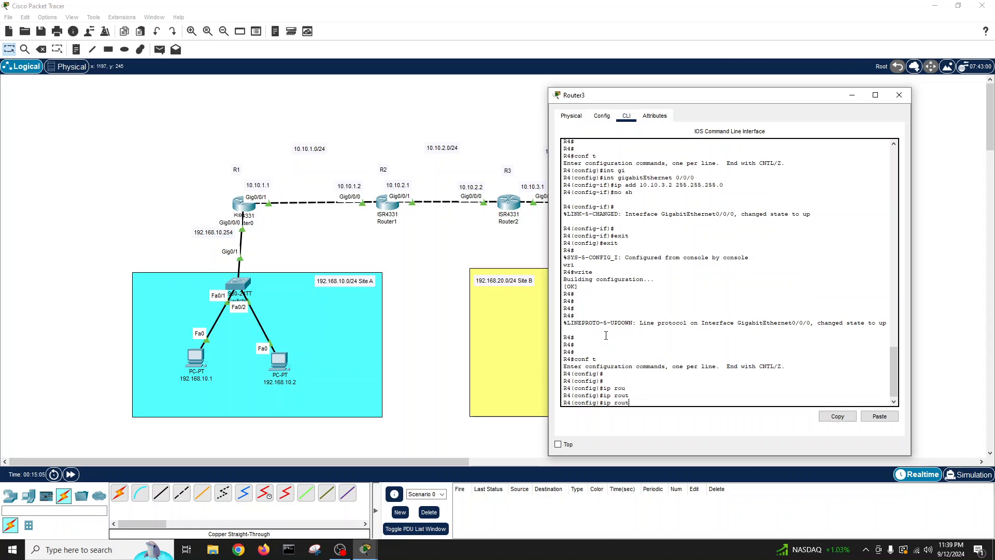
{"action": "type", "text": "e"}
{"action": "key", "text": "Tab"}
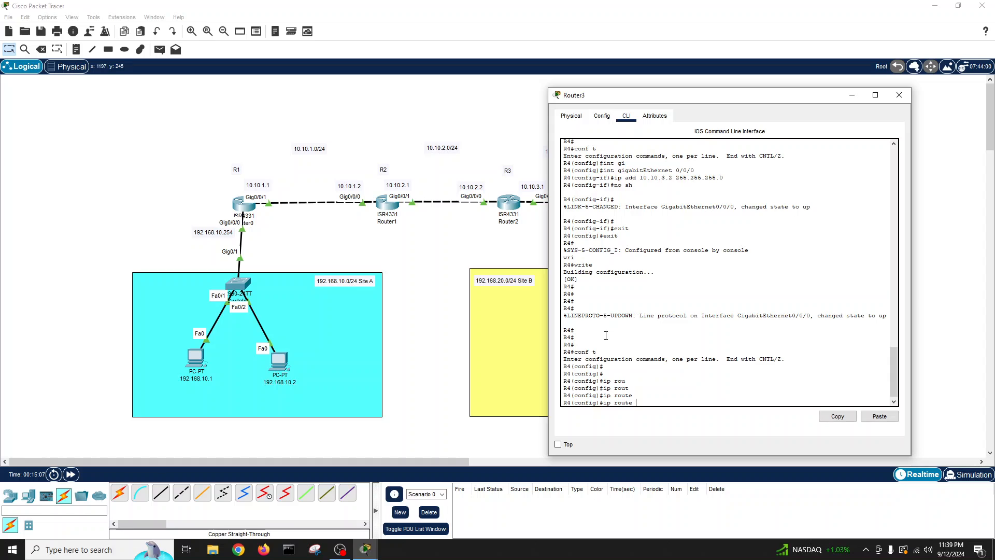
{"action": "type", "text": "?"}
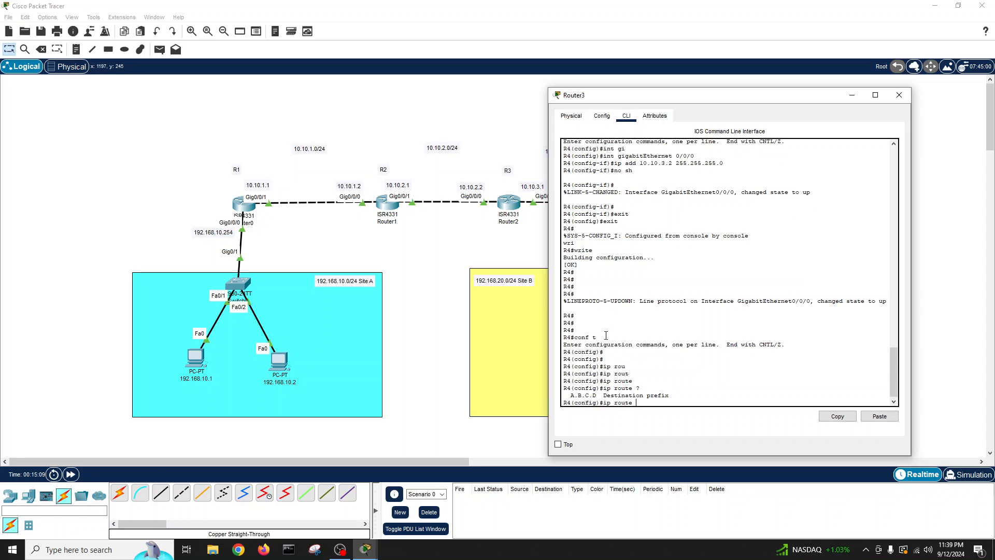
{"action": "type", "text": "192.168.1"}
{"action": "type", "text": "0.0 255.255.255.0 ?"}
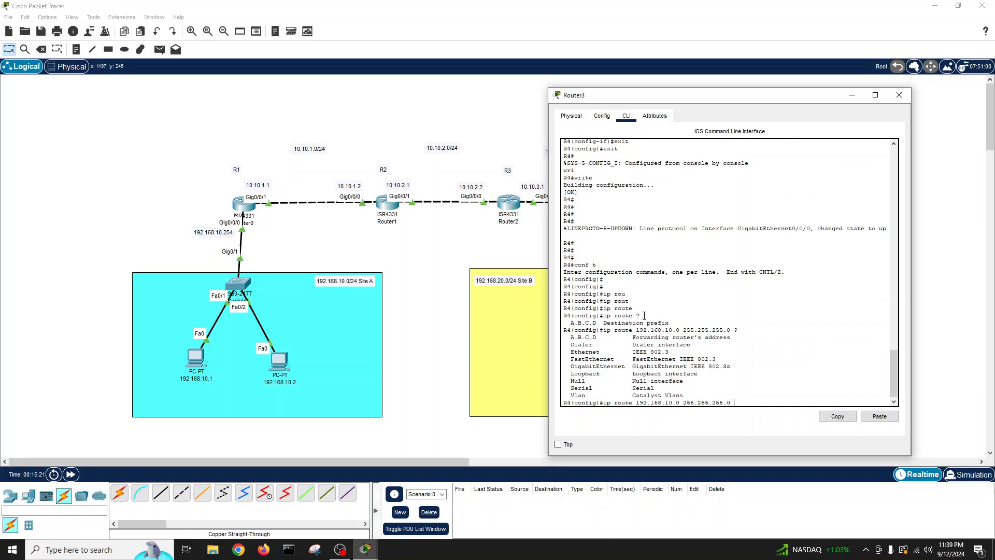
Complete R4's static route to 192.168.10.0 with next hop 10.10.3.1, checking the remaining options before submitting it.
{"action": "left_click_drag", "start_coordinate": [632, 98], "coordinate": [192, 105]}
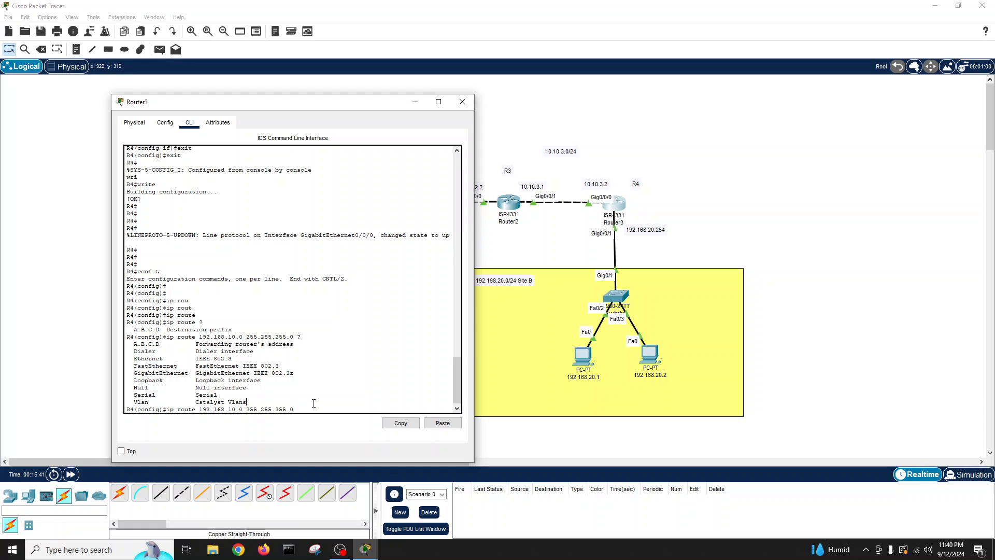
{"action": "type", "text": ".10.3.1 ?"}
{"action": "key", "text": "Return"}
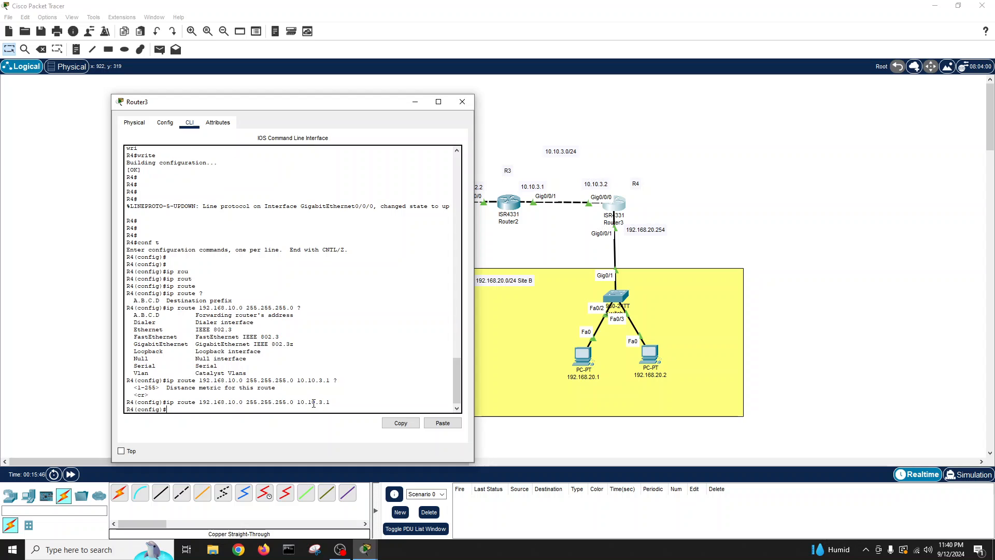
{"action": "key", "text": "Return"}
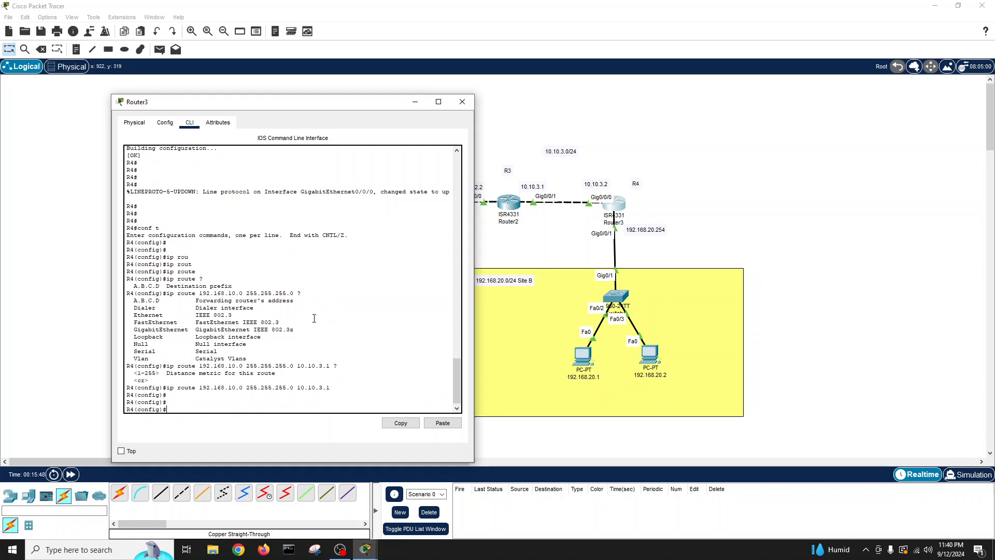
{"action": "key", "text": "Return"}
Leave global configuration mode on R4 and display its routing table with show ip route.
{"action": "type", "text": "exit"}
{"action": "key", "text": "Return"}
{"action": "key", "text": "Return"}
{"action": "key", "text": "Return"}
{"action": "type", "text": "show"}
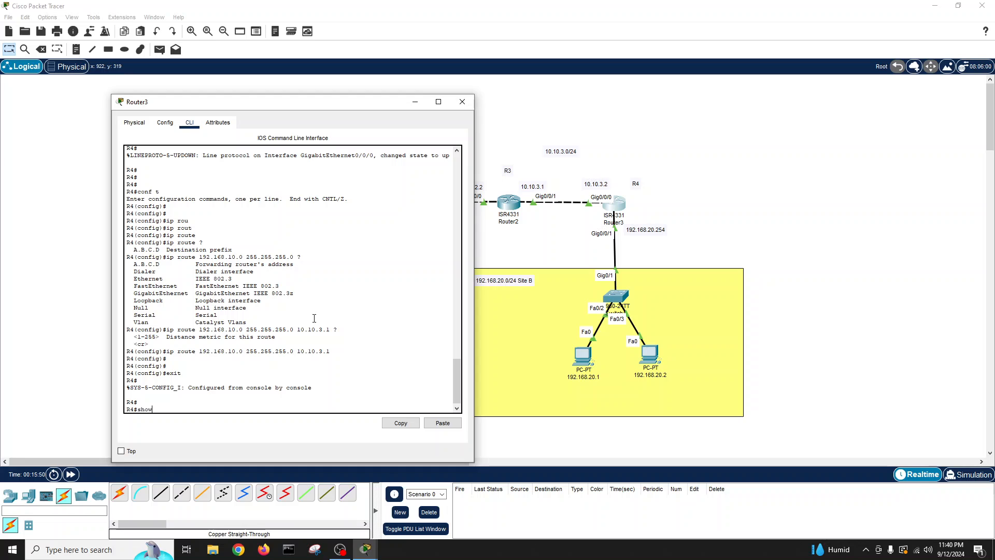
{"action": "type", "text": " rout"}
{"action": "key", "text": "Tab"}
{"action": "key", "text": "BackSpace"}
{"action": "key", "text": "BackSpace"}
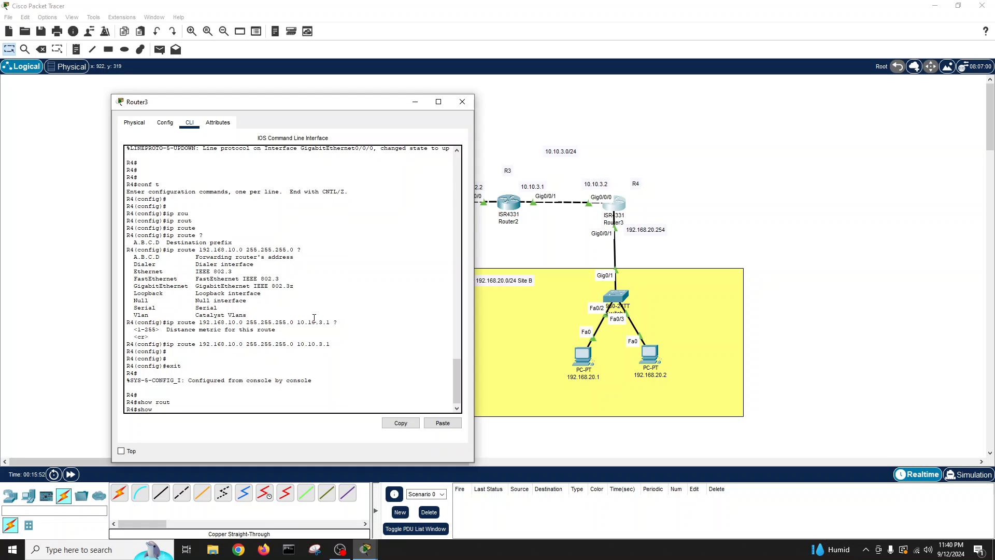
{"action": "type", "text": "rou"}
{"action": "key", "text": "Tab"}
{"action": "key", "text": "Return"}
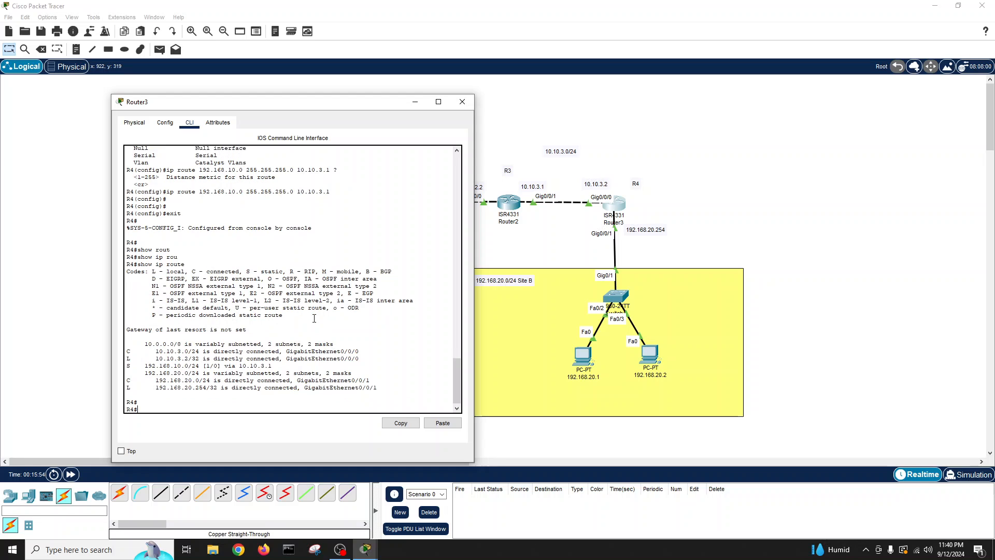
Examine the static route entry for 192.168.10.0/24 in R4's routing table and close the router's window.
{"action": "key", "text": "Return"}
{"action": "key", "text": "Return"}
{"action": "key", "text": "Return"}
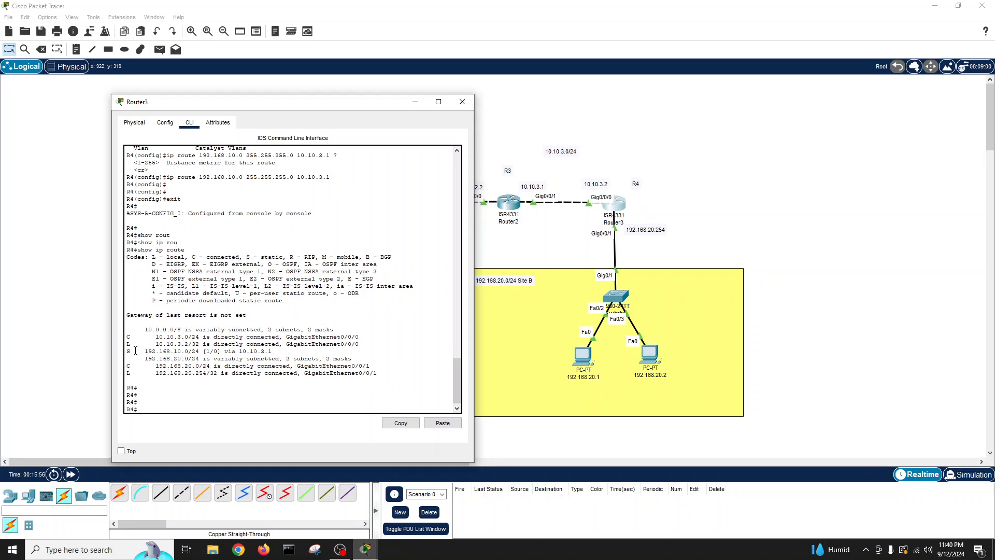
{"action": "left_click_drag", "start_coordinate": [126, 351], "coordinate": [272, 351]}
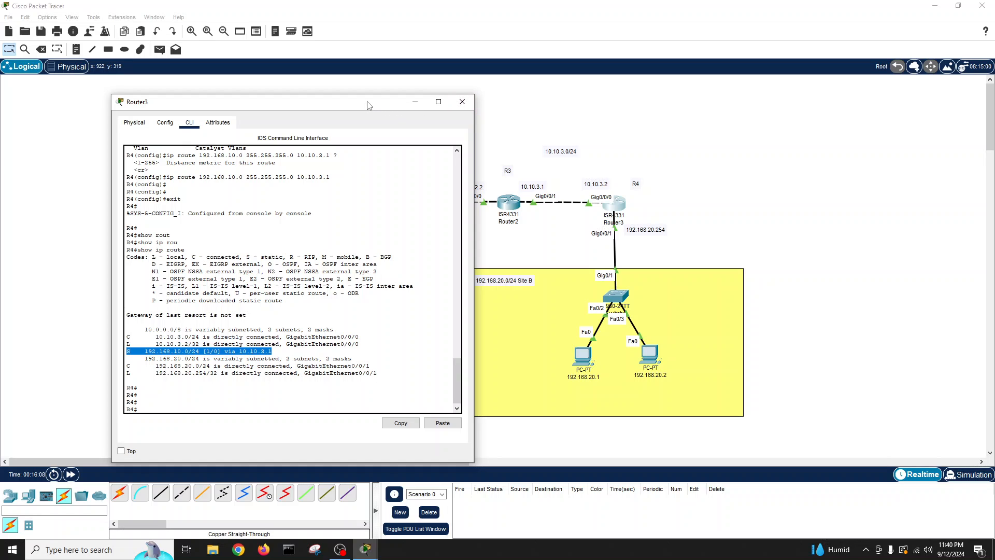
{"action": "left_click", "coordinate": [456, 104]}
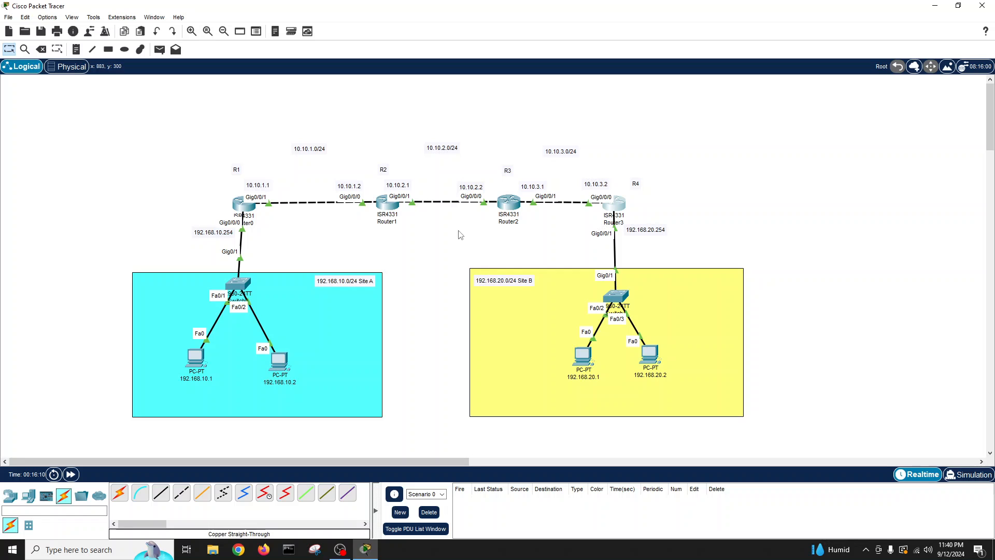
Open R3's command line and enter global configuration mode with conf t.
{"action": "left_click", "coordinate": [511, 203]}
{"action": "left_click_drag", "start_coordinate": [492, 120], "coordinate": [710, 108]}
{"action": "left_click", "coordinate": [693, 336]}
{"action": "key", "text": "Return"}
{"action": "key", "text": "Return"}
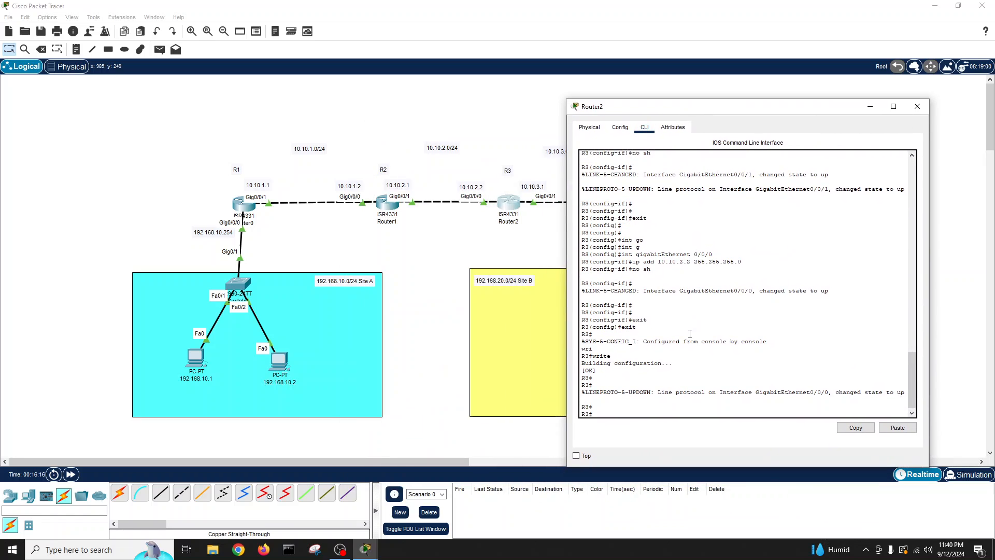
{"action": "type", "text": "conf t"}
{"action": "key", "text": "Return"}
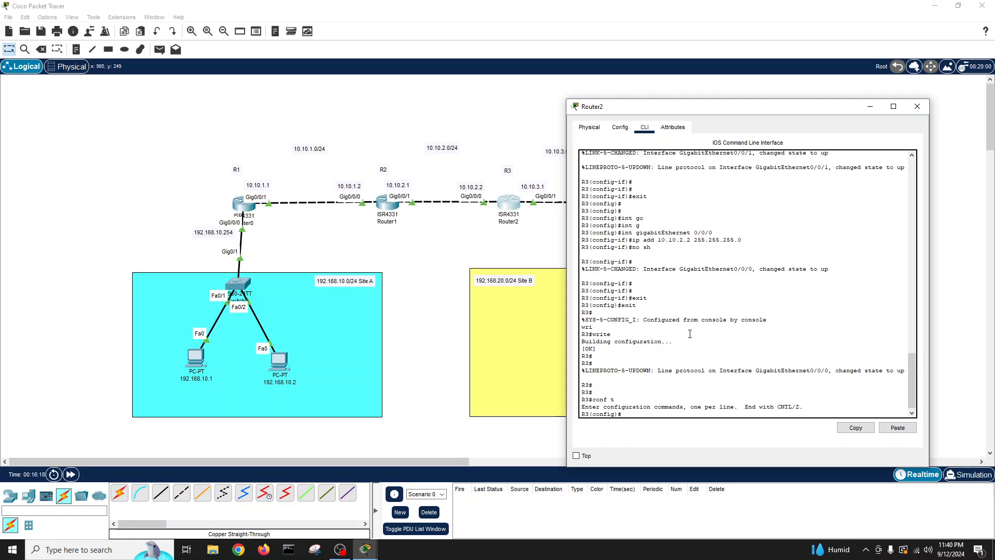
Add a static route on R3 to 192.168.10.0 255.255.255.0 with next hop 10.10.2.1.
{"action": "type", "text": "ip route 192.168.10.0 255.255.255.0"}
{"action": "type", "text": "10.10.2.1"}
{"action": "key", "text": "Return"}
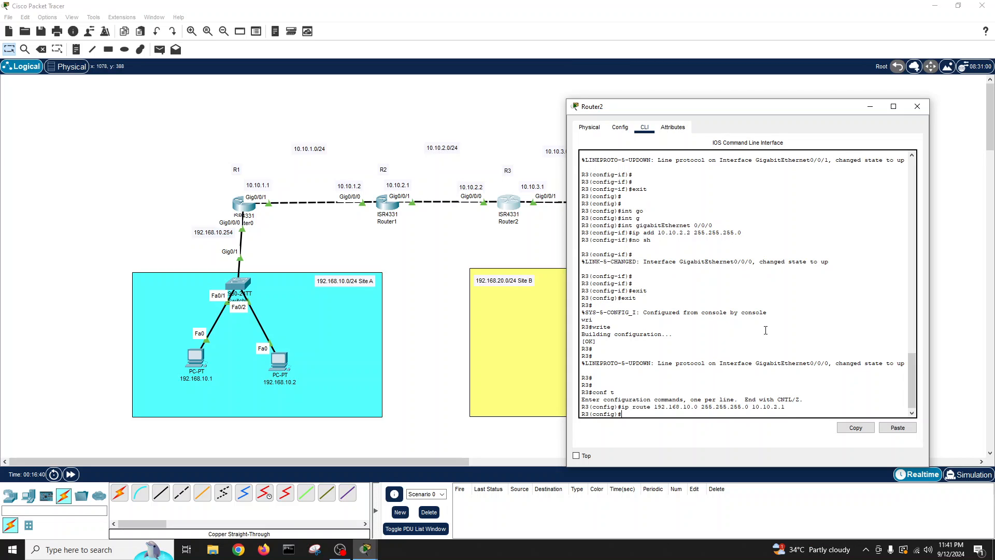
Exit configuration mode on R3, check the static route with show ip route, and close the router's window.
{"action": "type", "text": "exit"}
{"action": "key", "text": "Return"}
{"action": "type", "text": "sho"}
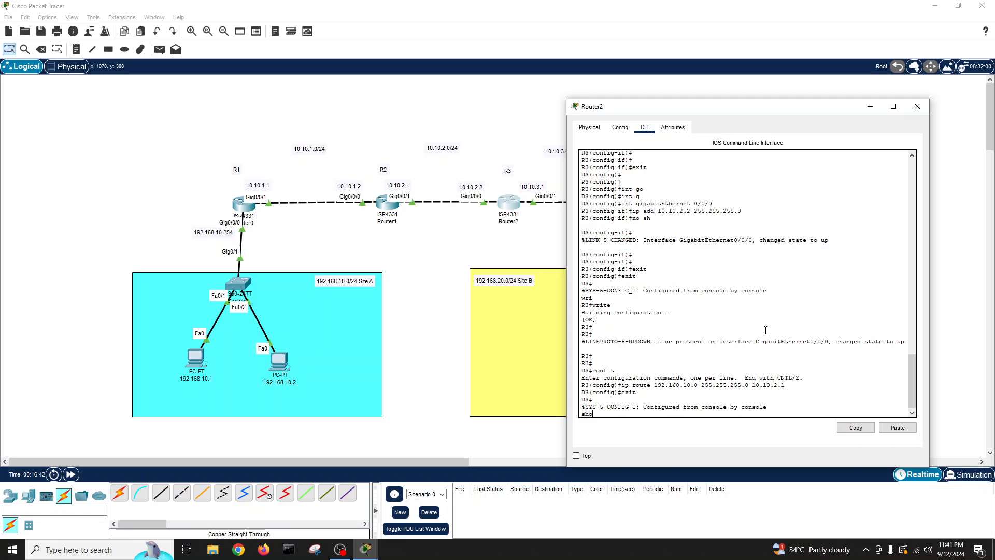
{"action": "key", "text": "Return"}
{"action": "key", "text": "Return"}
{"action": "key", "text": "Return"}
{"action": "key", "text": "Return"}
{"action": "type", "text": "show ip rou"}
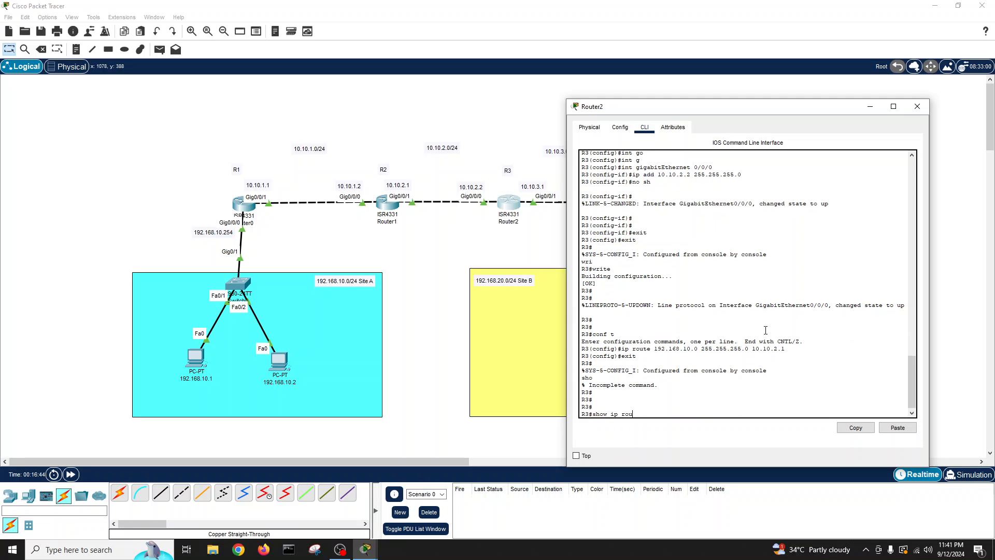
{"action": "key", "text": "Tab"}
{"action": "key", "text": "Return"}
{"action": "key", "text": "Return"}
{"action": "key", "text": "Return"}
{"action": "key", "text": "Return"}
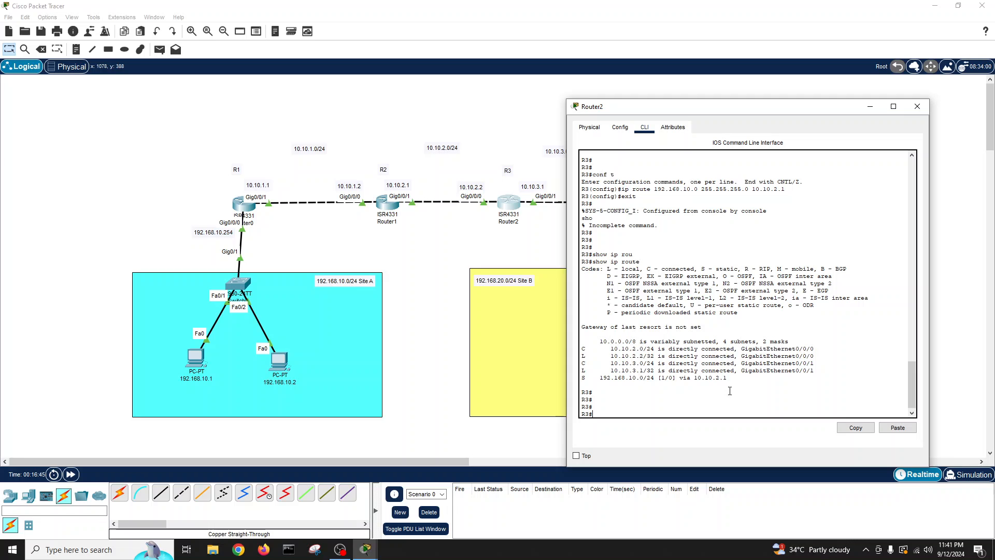
{"action": "left_click_drag", "start_coordinate": [729, 378], "coordinate": [589, 379]}
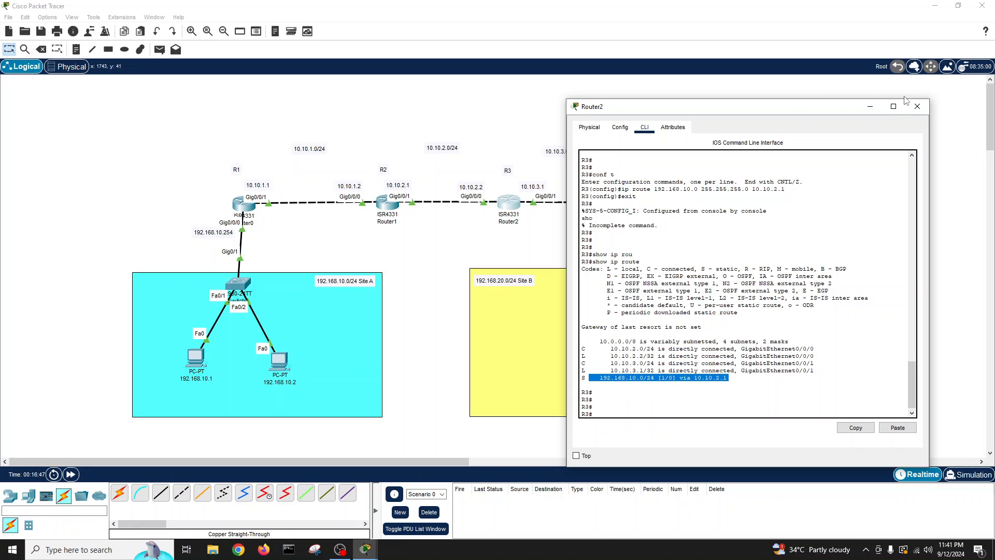
{"action": "left_click", "coordinate": [918, 106]}
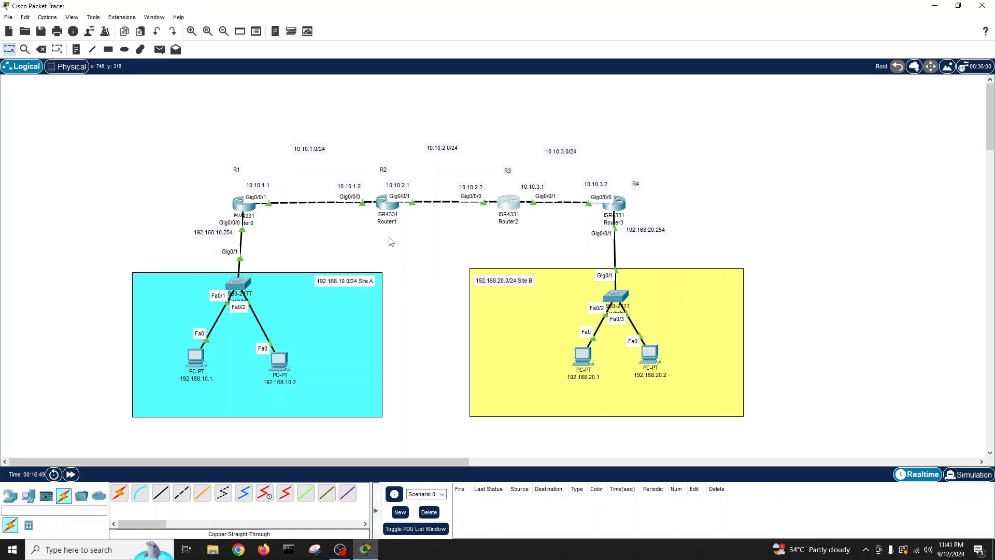
Open R2's command line and enter global configuration mode with conf t.
{"action": "left_click", "coordinate": [384, 207]}
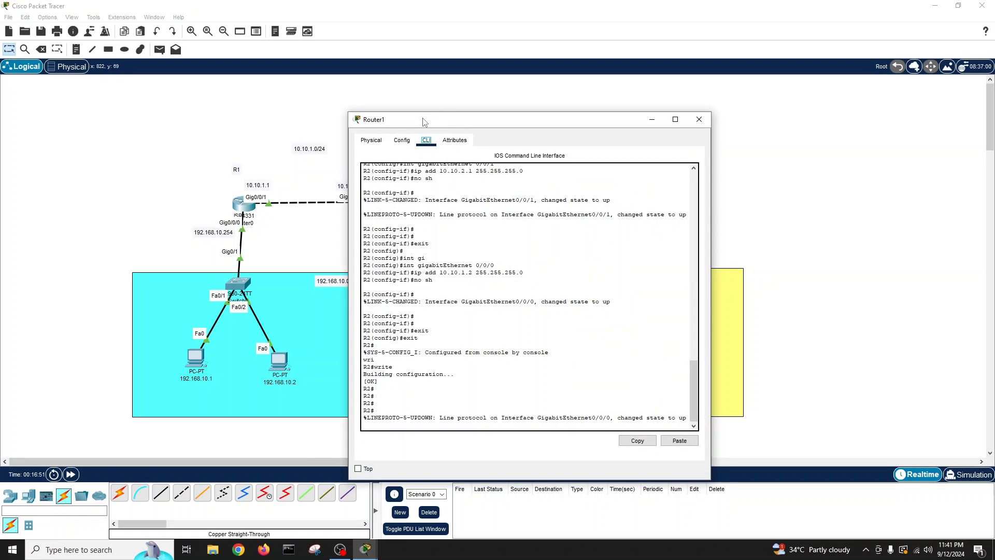
{"action": "left_click_drag", "start_coordinate": [421, 115], "coordinate": [606, 100]}
{"action": "left_click", "coordinate": [650, 278]}
{"action": "key", "text": "Return"}
{"action": "key", "text": "Return"}
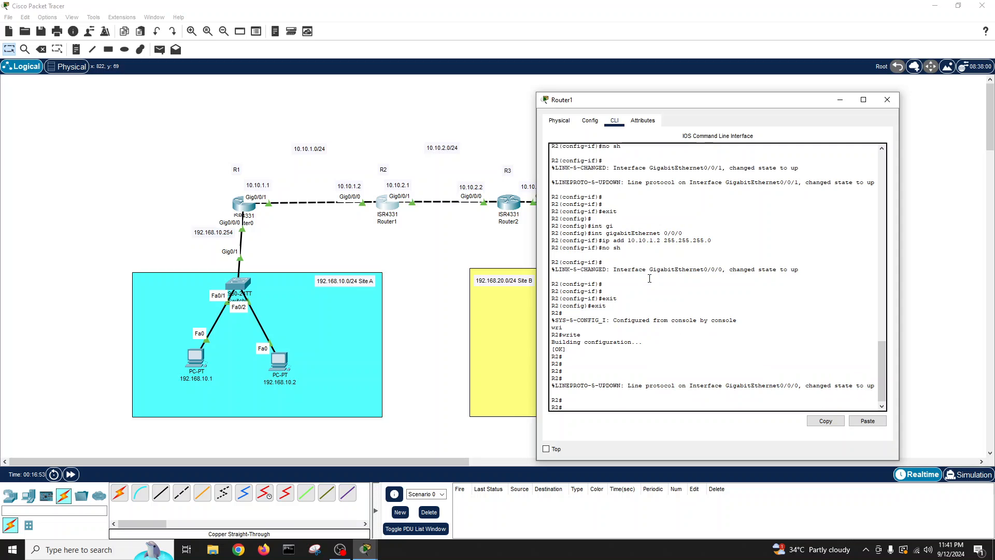
{"action": "type", "text": "conf t"}
{"action": "key", "text": "Return"}
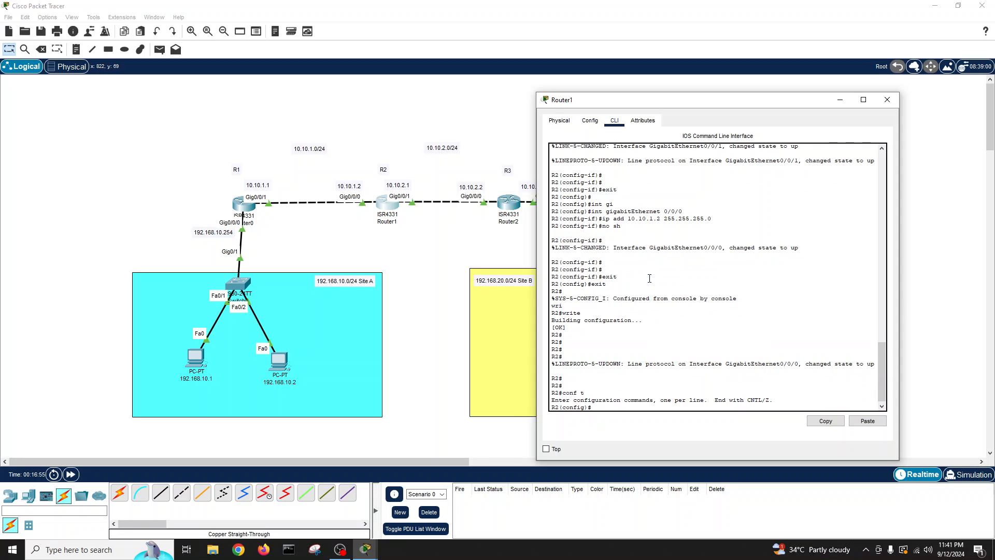
Add a static route on R2 to 192.168.10.0 255.255.255.0 with next hop 10.10.1.1.
{"action": "type", "text": "ip route 192.168.10.0 255.255.25"}
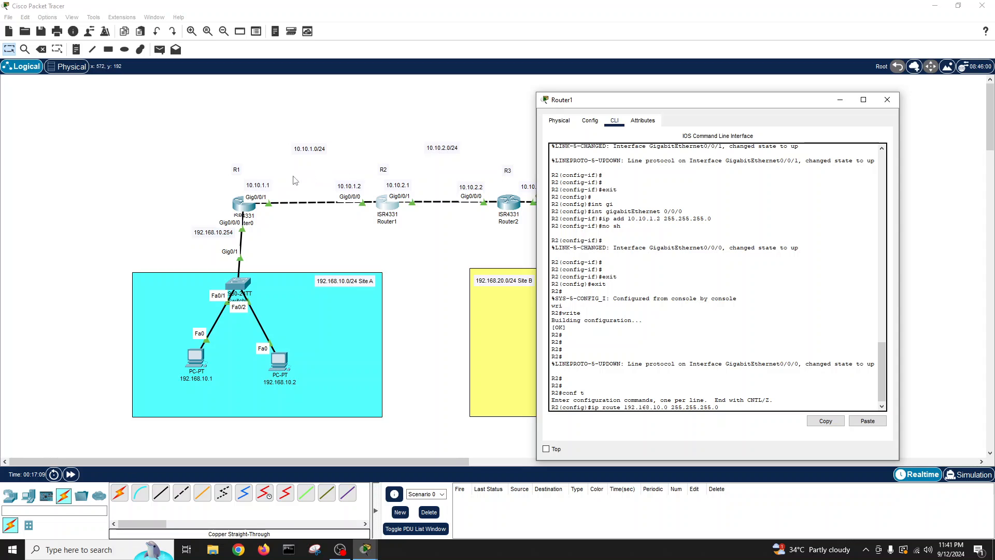
{"action": "type", "text": "5.0 10.10.1.1"}
{"action": "key", "text": "Return"}
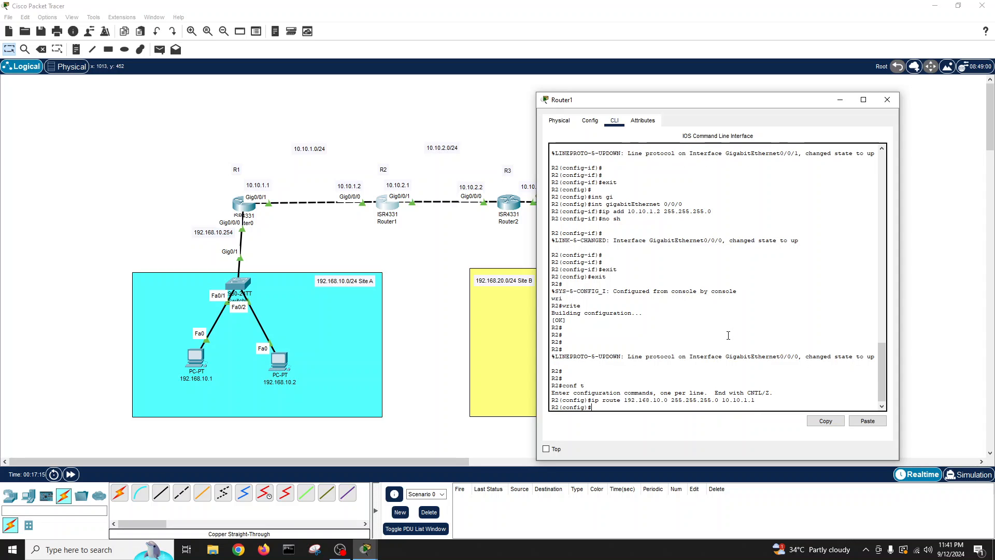
Exit configuration mode on R2 and display its routing table with show ip route.
{"action": "type", "text": "exit"}
{"action": "key", "text": "Return"}
{"action": "type", "text": "show ip route"}
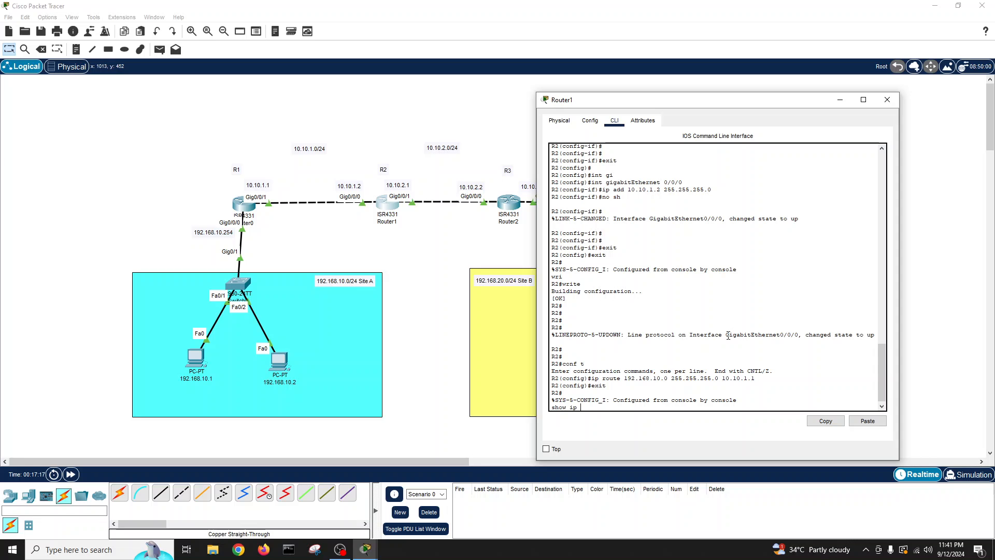
{"action": "key", "text": "Return"}
{"action": "key", "text": "Return"}
{"action": "key", "text": "Return"}
{"action": "key", "text": "Return"}
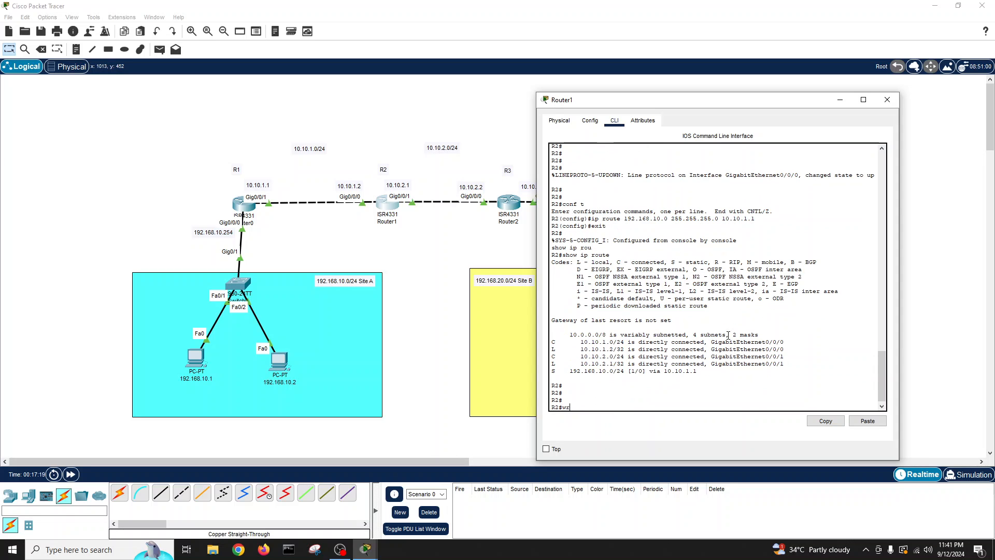
Save R2's configuration with the write command and close the router's window.
{"action": "type", "text": "wr"}
{"action": "key", "text": "Tab"}
{"action": "key", "text": "Return"}
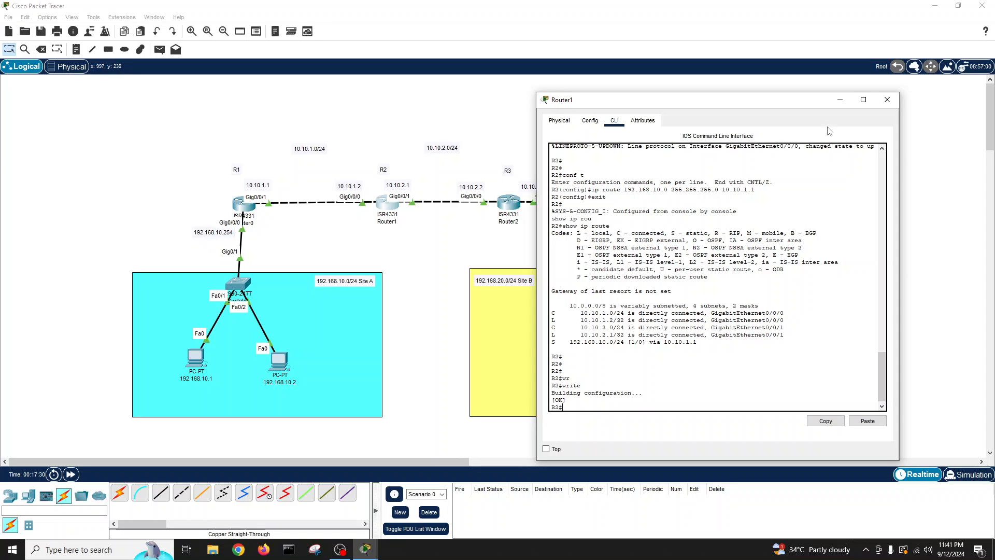
{"action": "left_click_drag", "start_coordinate": [699, 323], "coordinate": [786, 321]}
{"action": "key", "text": "Return"}
{"action": "key", "text": "Return"}
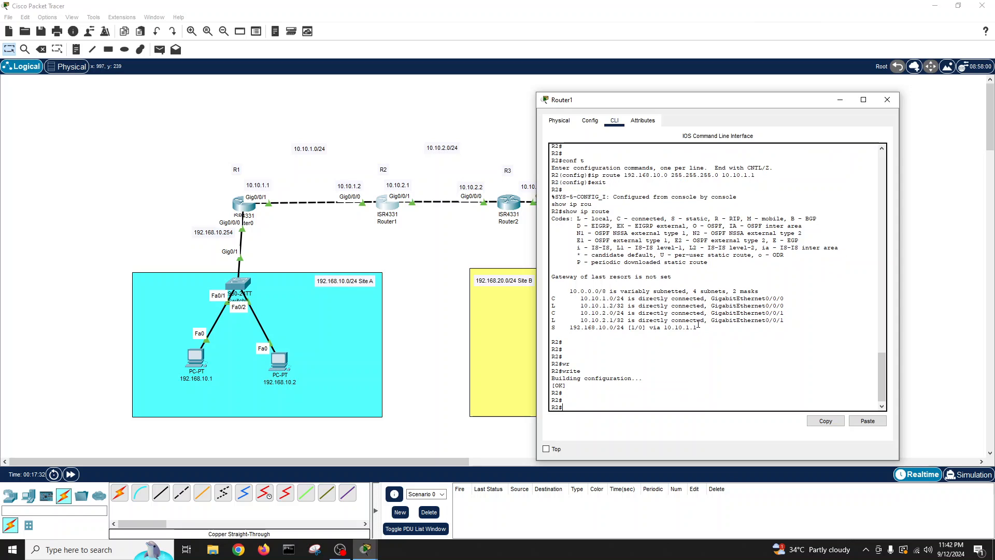
{"action": "left_click", "coordinate": [888, 100]}
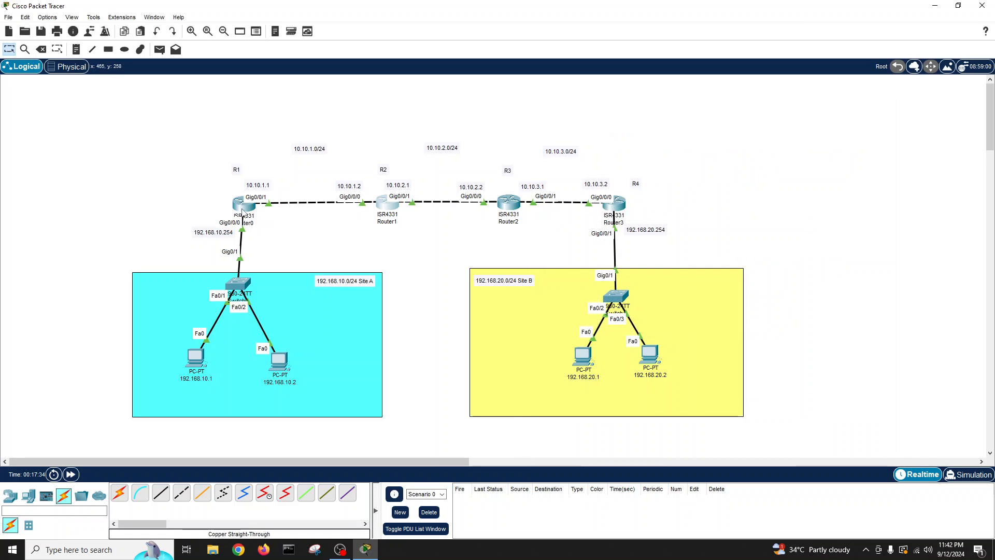
Check R1's routing table with show ip route for the connected 192.168.10.0/24 network, and close the router's window.
{"action": "left_click", "coordinate": [240, 209]}
{"action": "left_click_drag", "start_coordinate": [416, 123], "coordinate": [545, 123]}
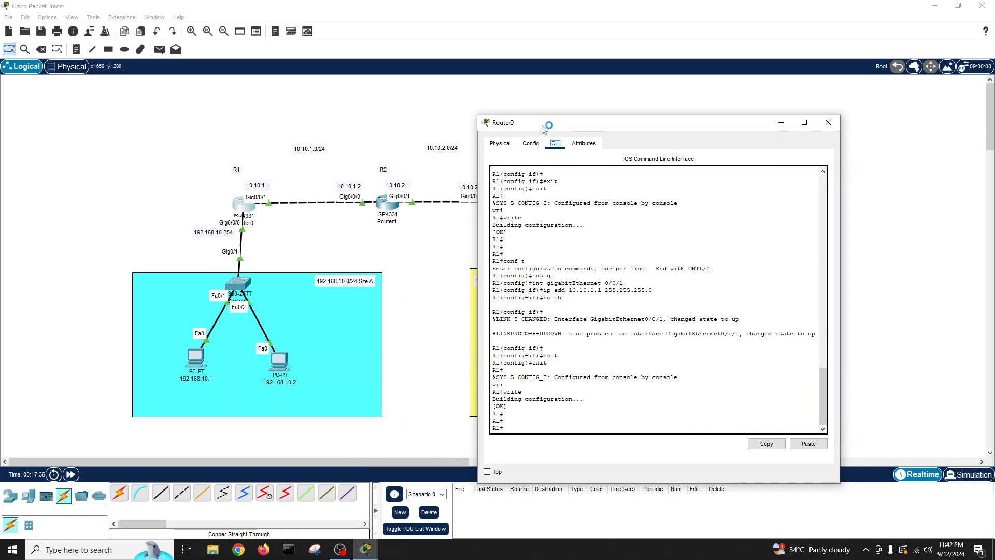
{"action": "key", "text": "Return"}
{"action": "key", "text": "Return"}
{"action": "type", "text": "show"}
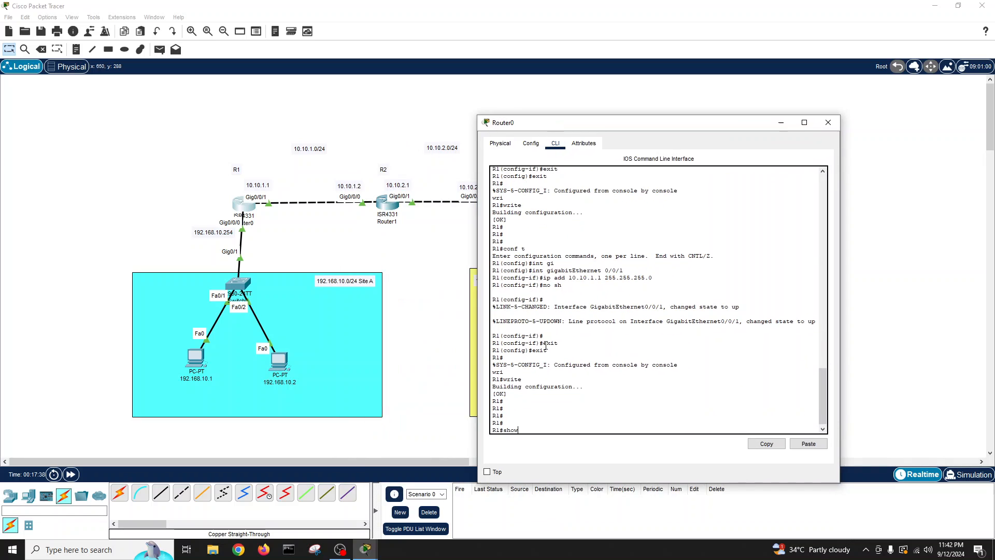
{"action": "type", "text": " ip rou"}
{"action": "key", "text": "Tab"}
{"action": "key", "text": "Return"}
{"action": "key", "text": "Return"}
{"action": "key", "text": "Return"}
{"action": "key", "text": "Return"}
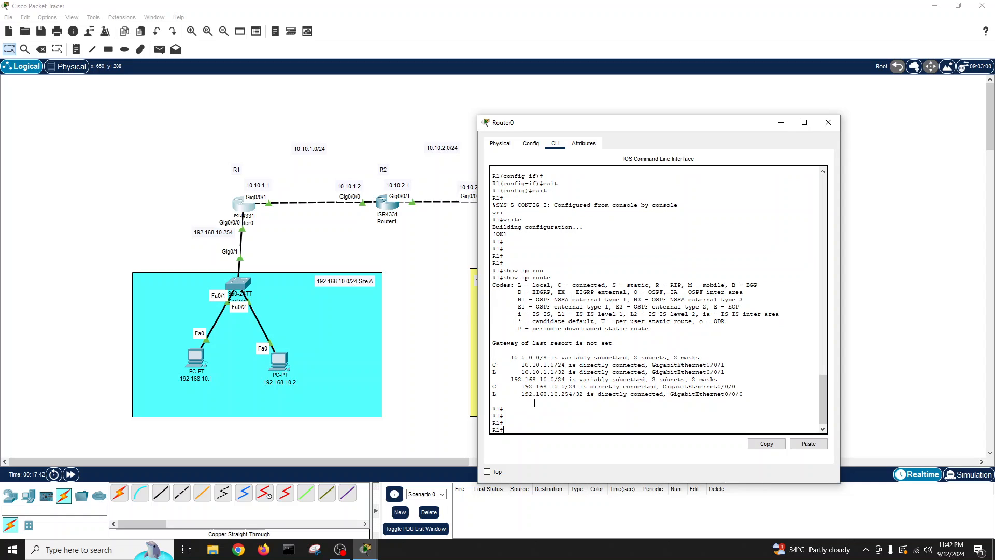
{"action": "left_click_drag", "start_coordinate": [576, 387], "coordinate": [486, 385]}
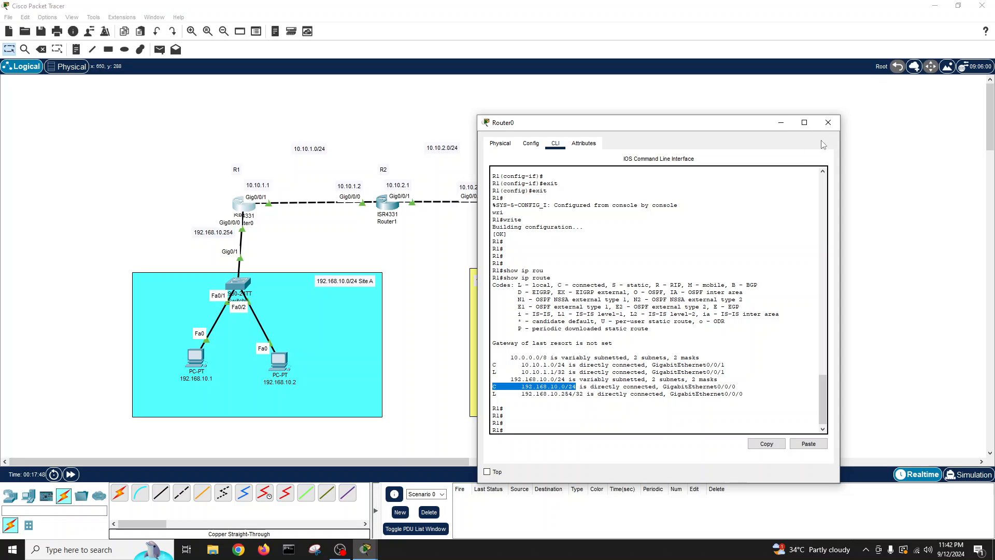
{"action": "left_click", "coordinate": [828, 123]}
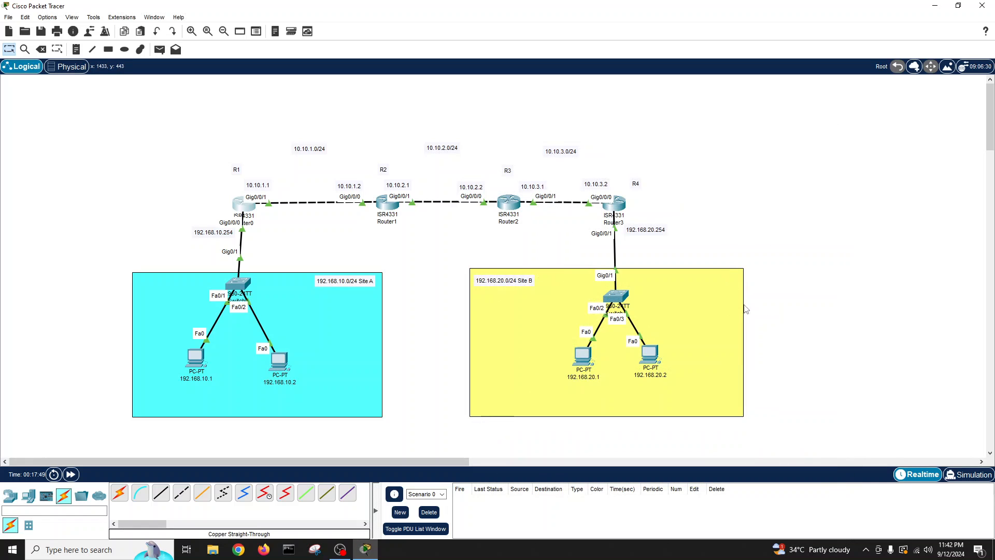
Open the command prompt of PC 192.168.20.2 and review the replies of the earlier ping to 192.168.10.2.
{"action": "left_click", "coordinate": [656, 356]}
{"action": "left_click", "coordinate": [589, 178]}
{"action": "left_click_drag", "start_coordinate": [583, 120], "coordinate": [727, 124]}
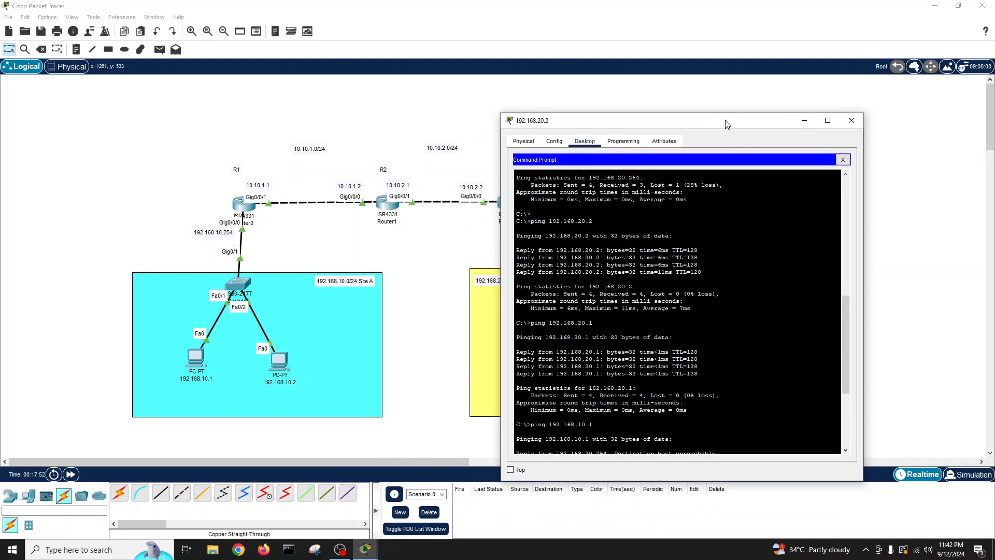
{"action": "left_click", "coordinate": [777, 332]}
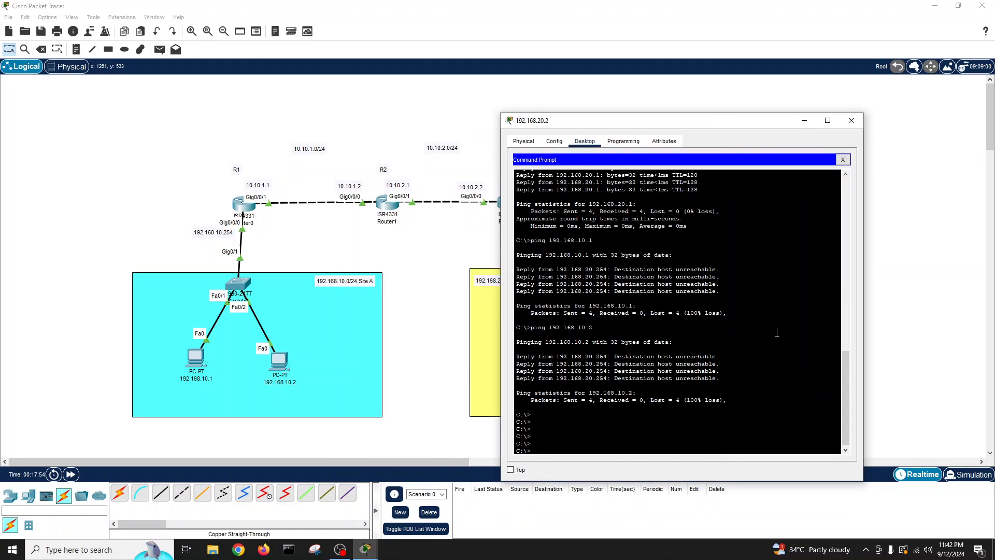
{"action": "left_click_drag", "start_coordinate": [612, 356], "coordinate": [701, 365]}
{"action": "left_click", "coordinate": [635, 426]}
Ping 192.168.10.2 again from PC 192.168.20.2 and compare its output with the earlier ping's replies.
{"action": "key", "text": "Up"}
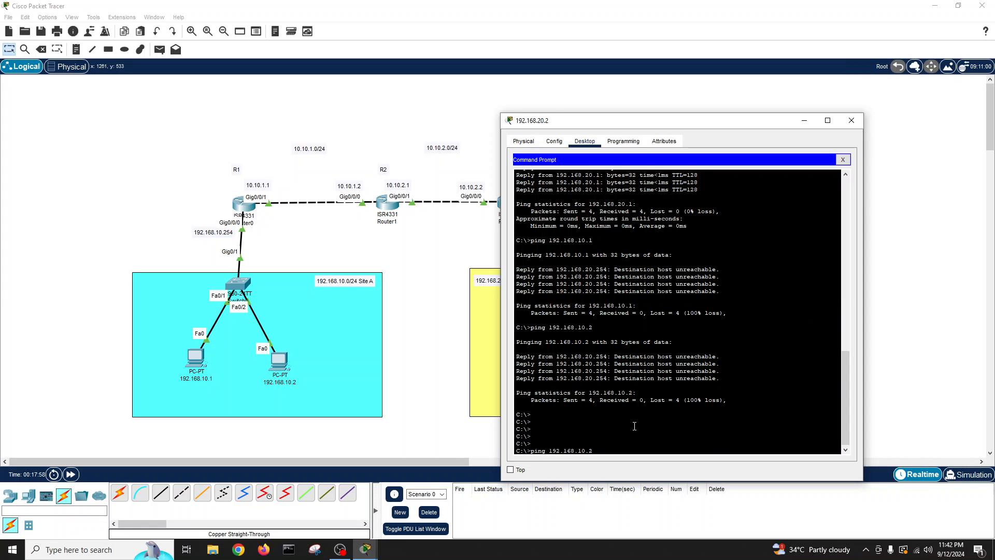
{"action": "key", "text": "Return"}
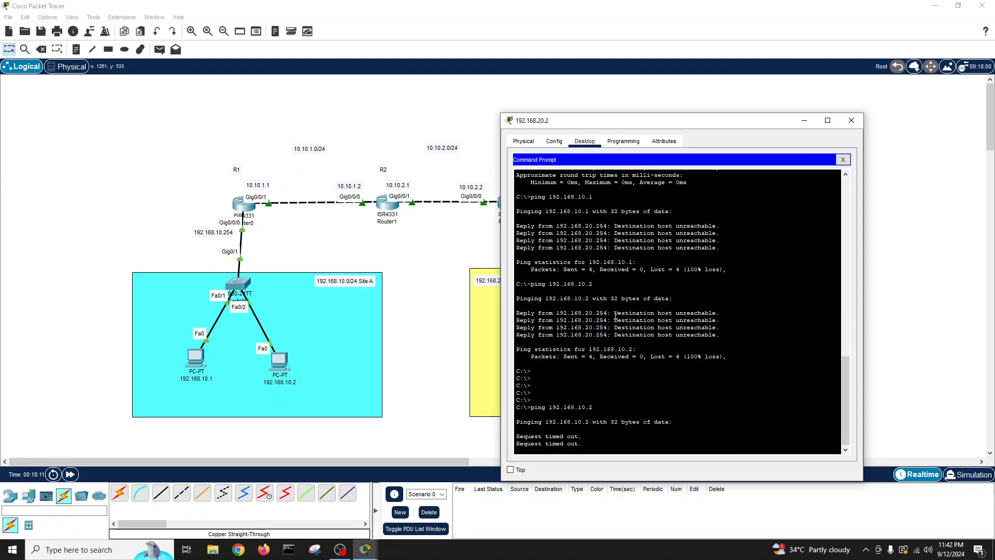
{"action": "left_click_drag", "start_coordinate": [614, 314], "coordinate": [720, 315]}
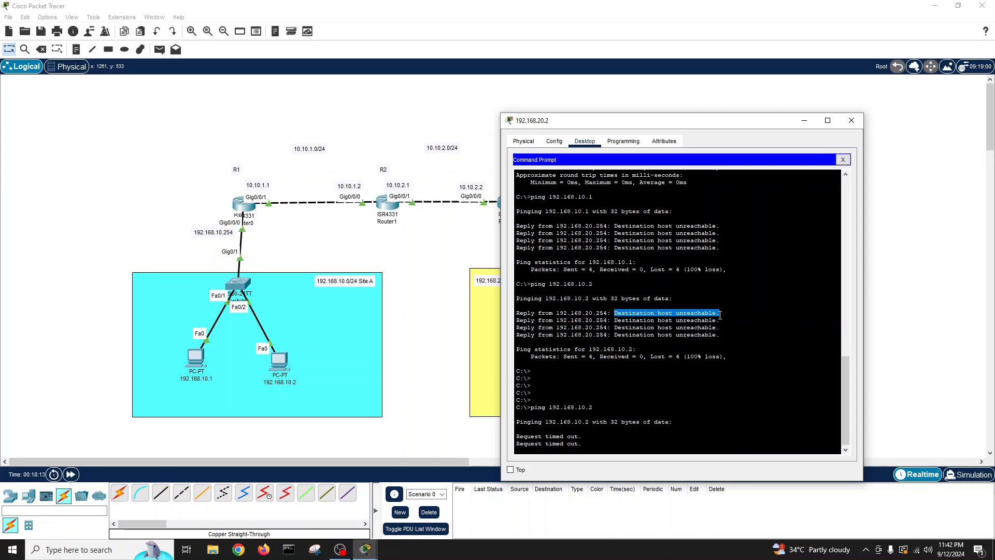
{"action": "left_click_drag", "start_coordinate": [517, 437], "coordinate": [587, 437]}
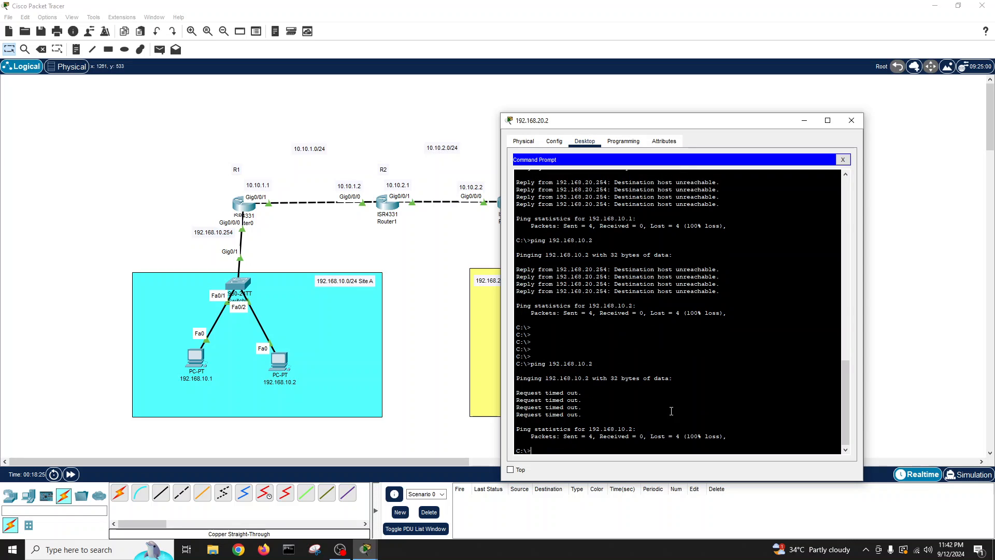
Close PC 192.168.20.2's window, and ping 192.168.20.1 from the command prompt of PC 192.168.10.1.
{"action": "left_click", "coordinate": [843, 160]}
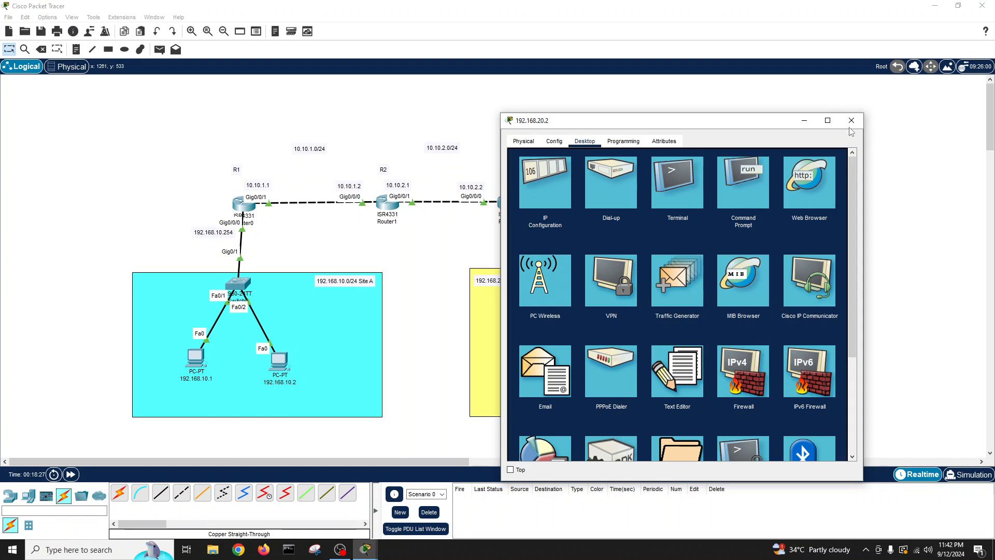
{"action": "left_click", "coordinate": [852, 120]}
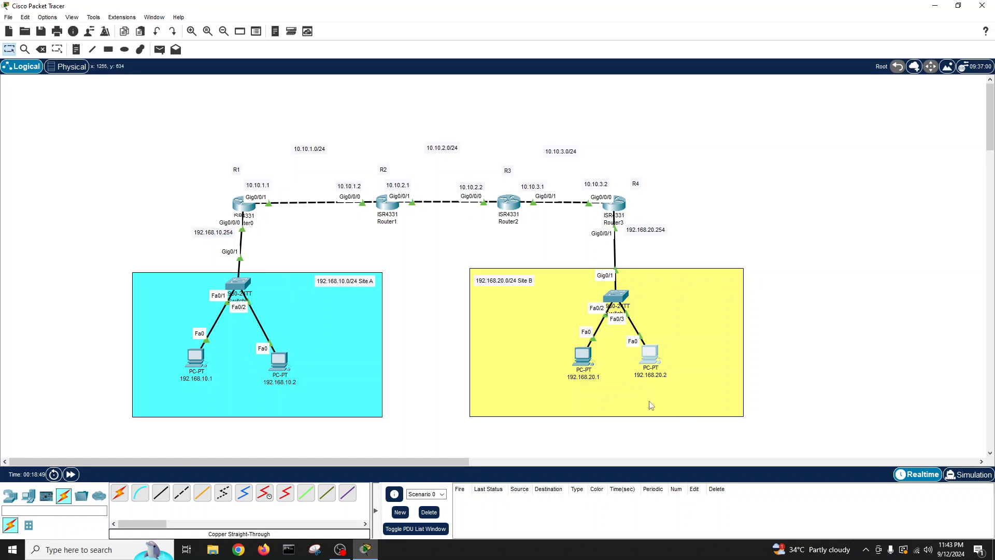
{"action": "double_click", "coordinate": [197, 358]}
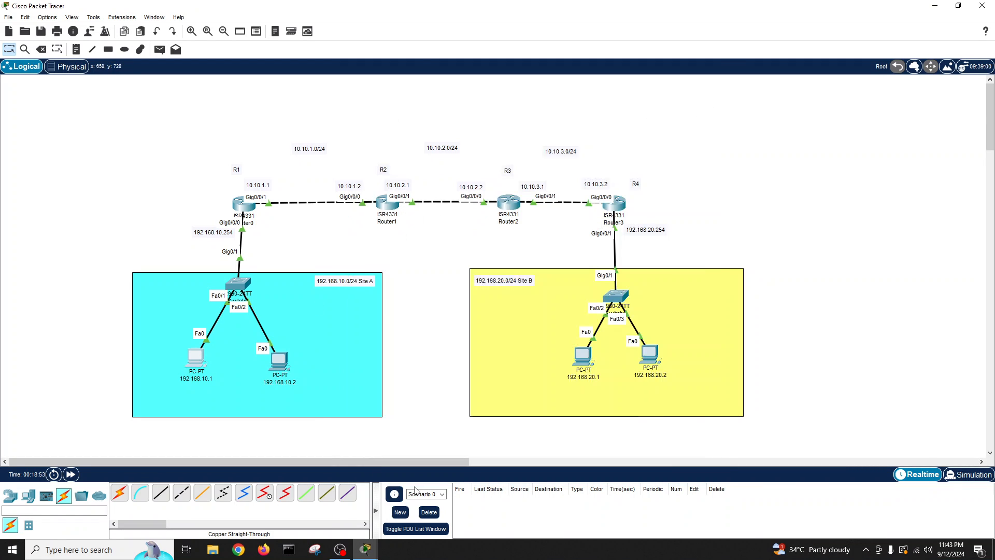
{"action": "left_click", "coordinate": [201, 367]}
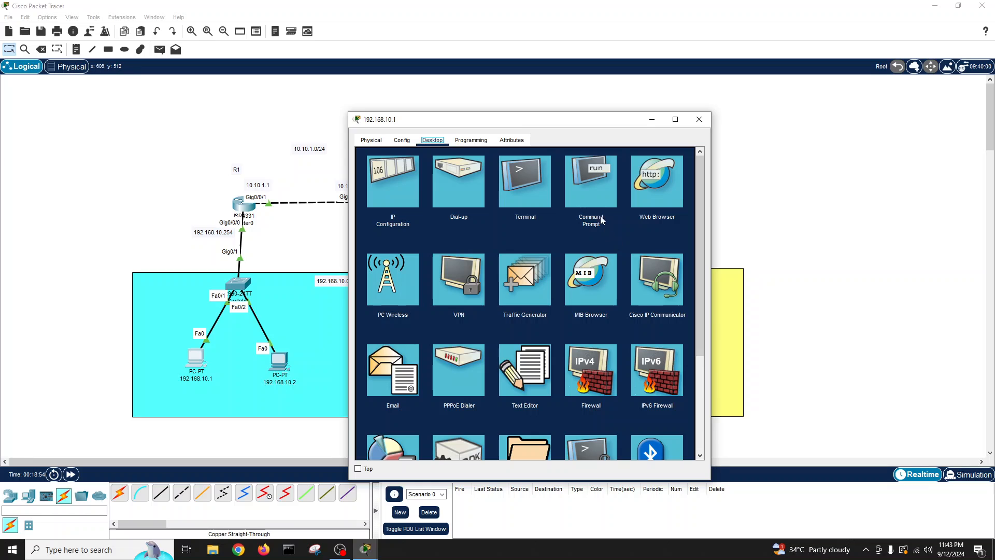
{"action": "left_click", "coordinate": [591, 178]}
{"action": "scroll", "coordinate": [536, 318], "scroll_direction": "down", "scroll_amount": 5}
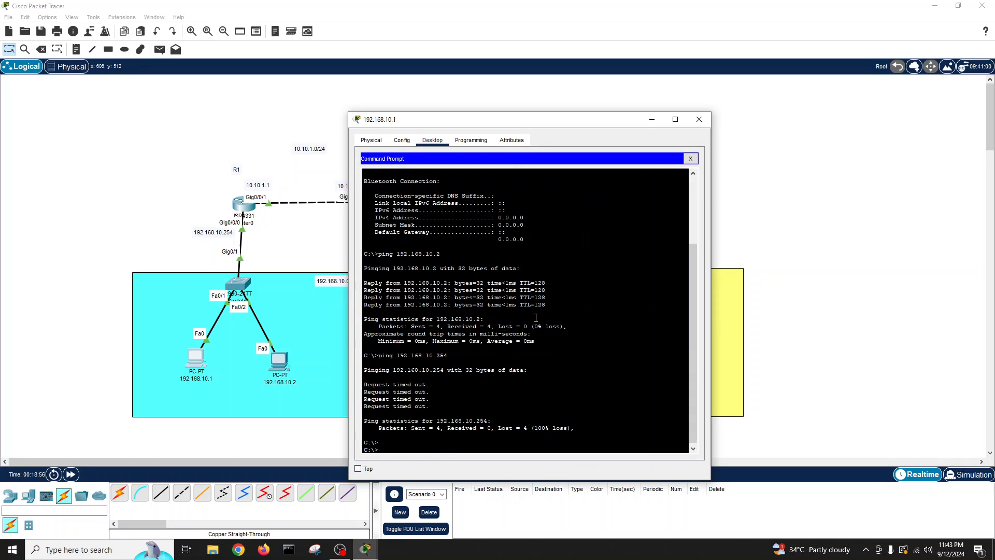
{"action": "type", "text": "ping 192.168.20.1"}
{"action": "key", "text": "Return"}
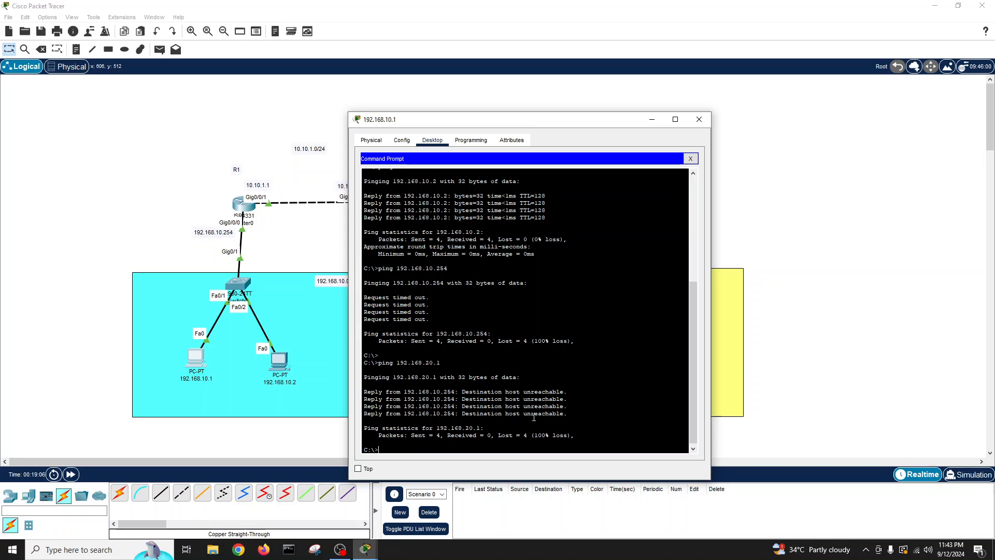
{"action": "left_click", "coordinate": [691, 159]}
{"action": "left_click", "coordinate": [698, 119]}
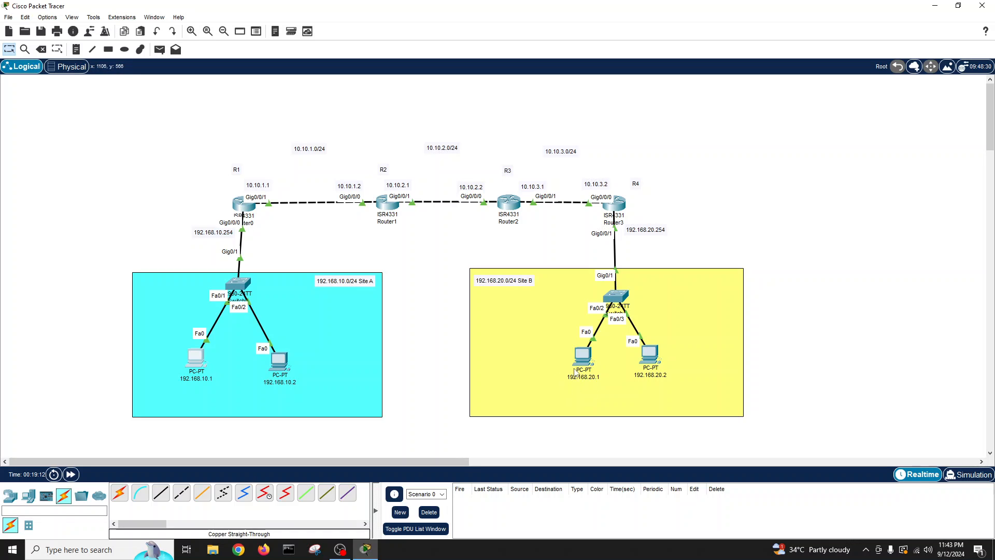
Add a static route on R1 to 192.168.20.0 with mask 255.255.255.0 via next hop 10.10.1.2.
{"action": "left_click", "coordinate": [244, 204]}
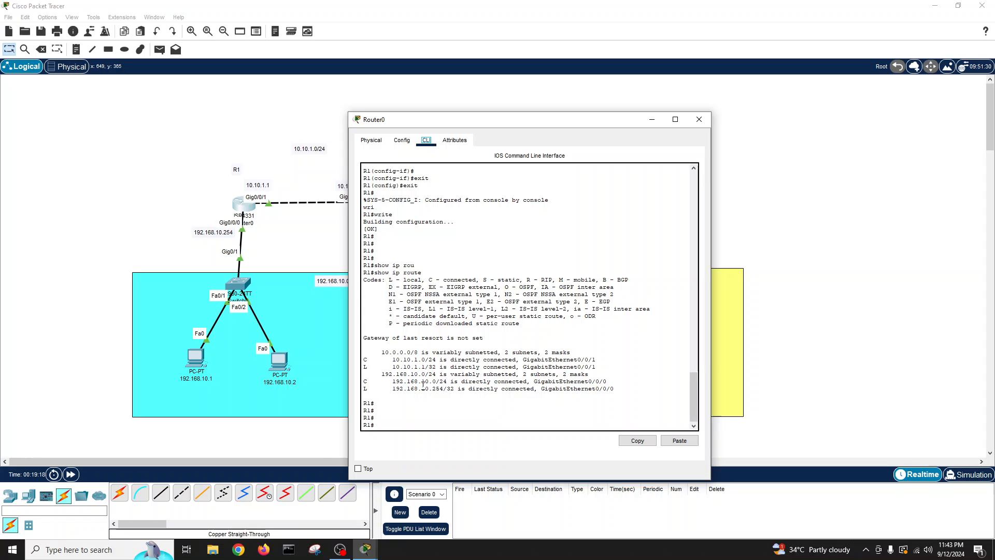
{"action": "type", "text": "conf t"}
{"action": "key", "text": "Return"}
{"action": "type", "text": "ip rout"}
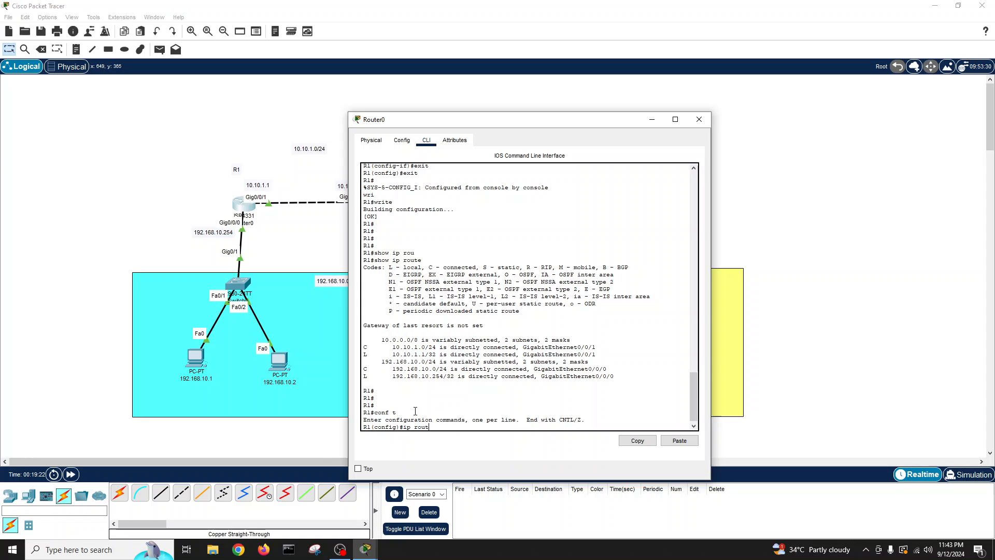
{"action": "type", "text": "e"}
{"action": "key", "text": "Tab"}
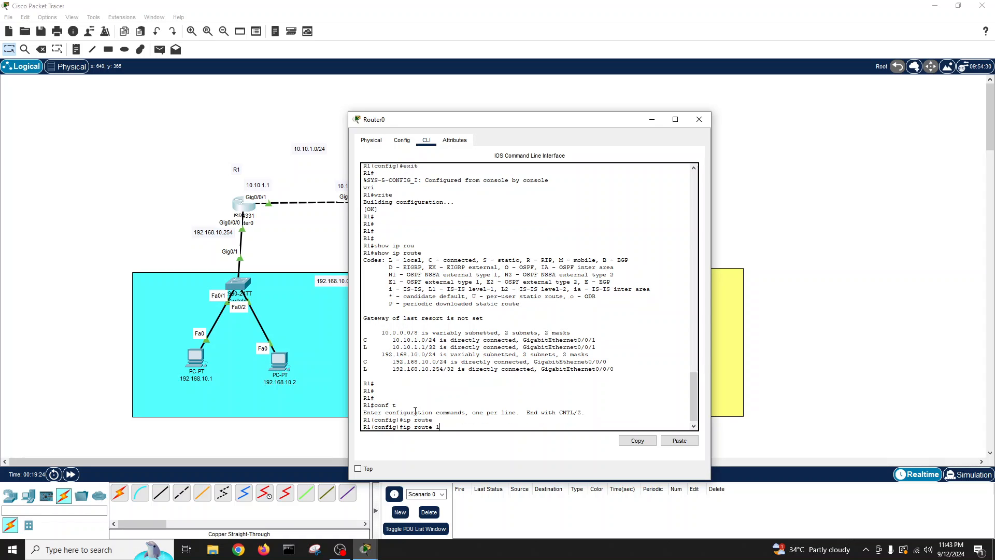
{"action": "type", "text": "192.168.20.0 255.255.255.0"}
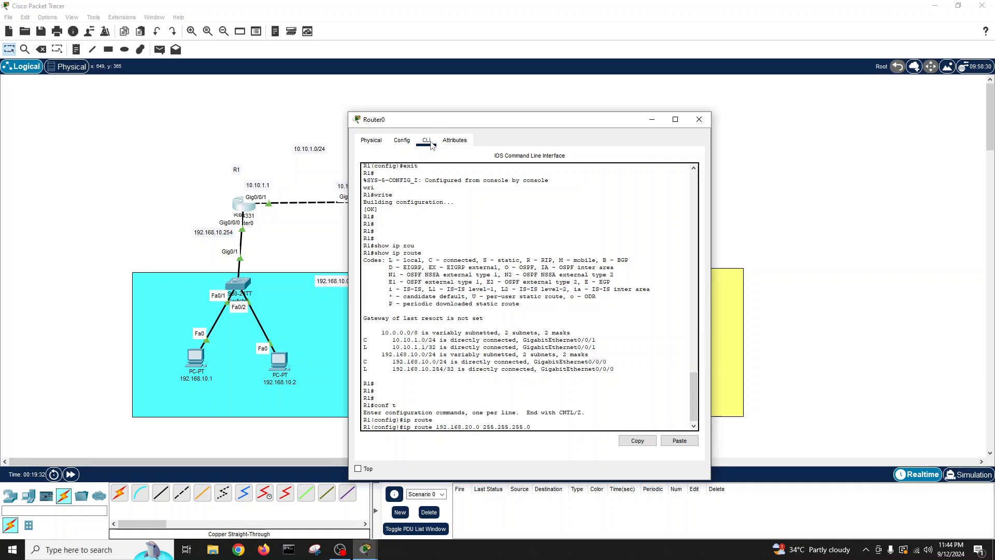
{"action": "left_click_drag", "start_coordinate": [430, 119], "coordinate": [549, 97]}
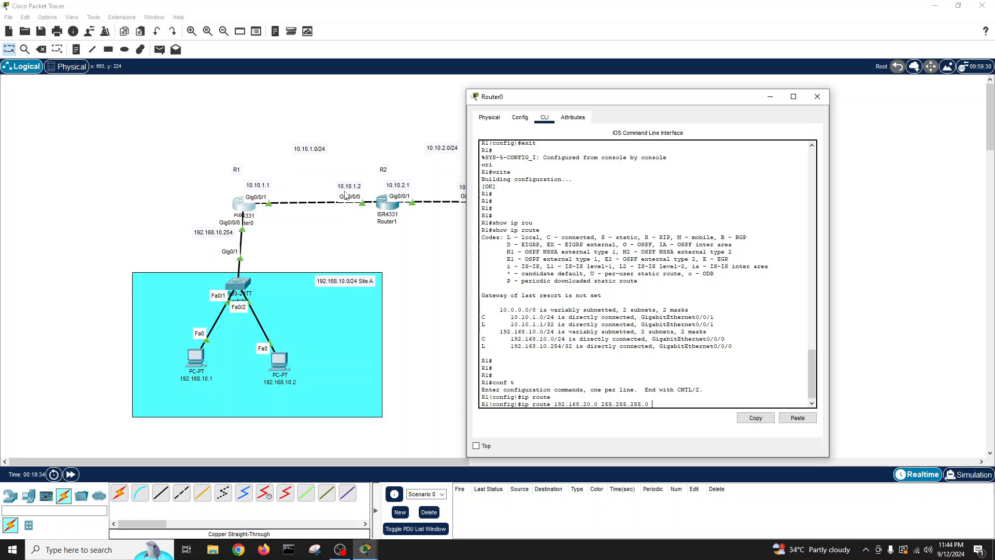
{"action": "type", "text": "0 10.10.1.2"}
{"action": "key", "text": "Return"}
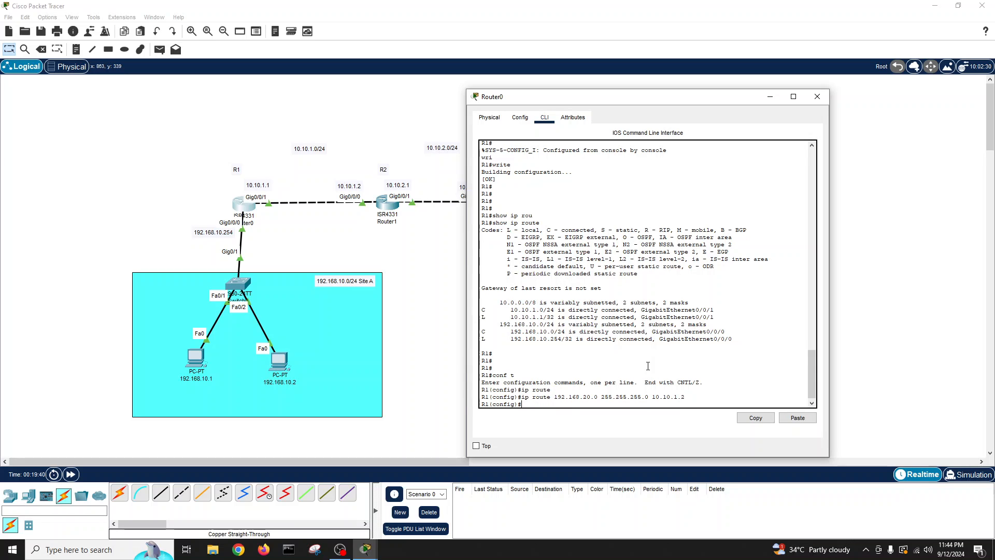
Leave configuration mode on R1, save its configuration with the wr command, and close the router's window.
{"action": "type", "text": "exit"}
{"action": "key", "text": "Return"}
{"action": "type", "text": "exit"}
{"action": "key", "text": "Return"}
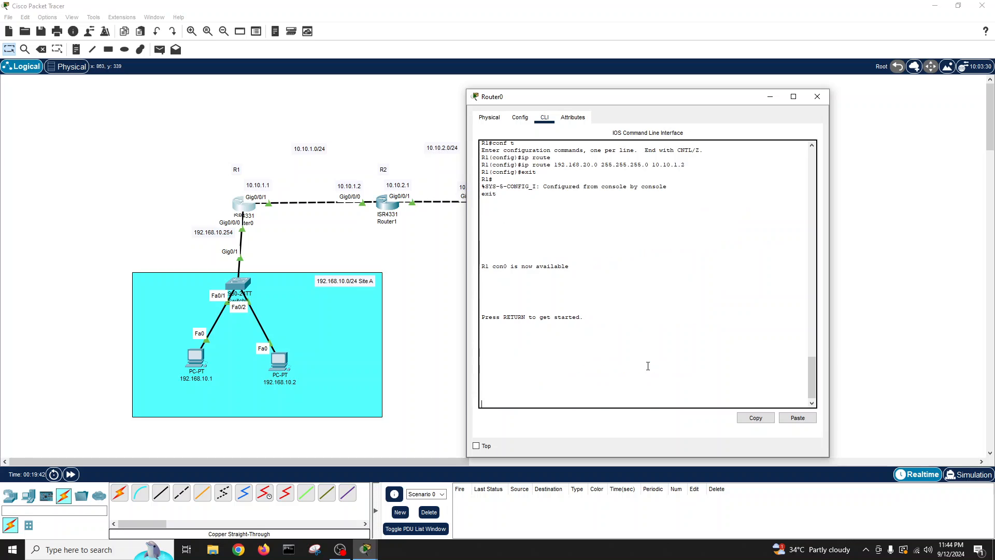
{"action": "key", "text": "Return"}
{"action": "key", "text": "Return"}
{"action": "key", "text": "Return"}
{"action": "type", "text": "e"}
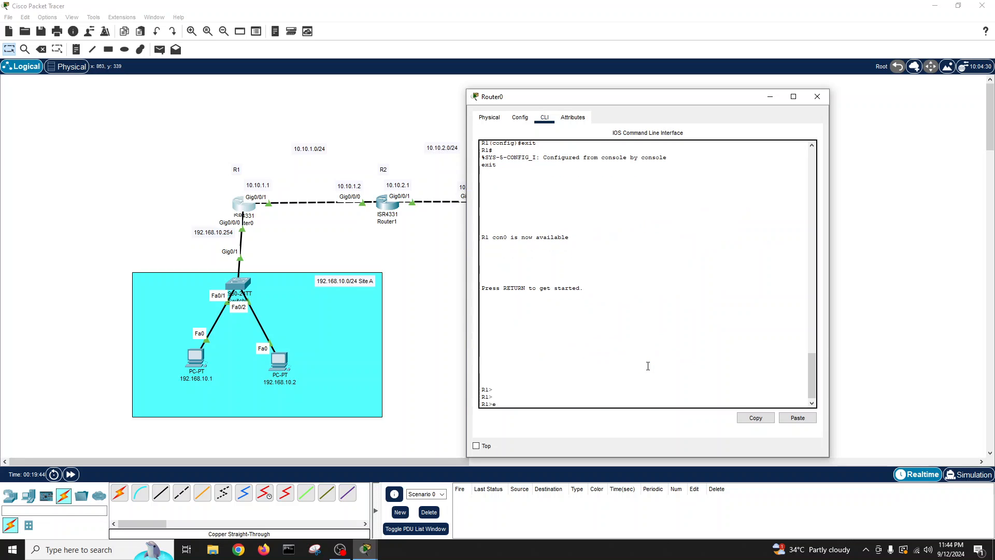
{"action": "type", "text": "n"}
{"action": "key", "text": "Return"}
{"action": "type", "text": "wr"}
{"action": "key", "text": "Return"}
{"action": "key", "text": "Return"}
{"action": "key", "text": "Return"}
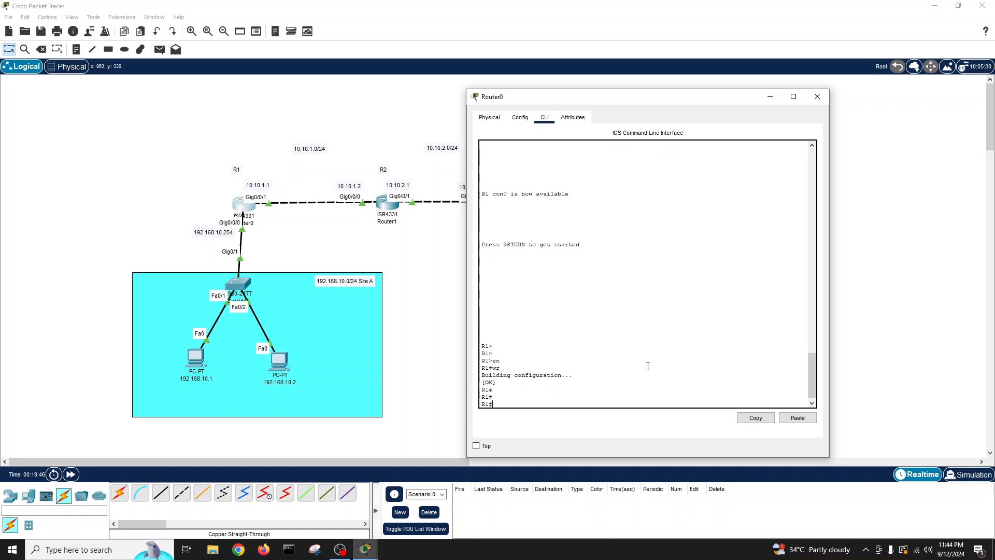
{"action": "left_click", "coordinate": [817, 97]}
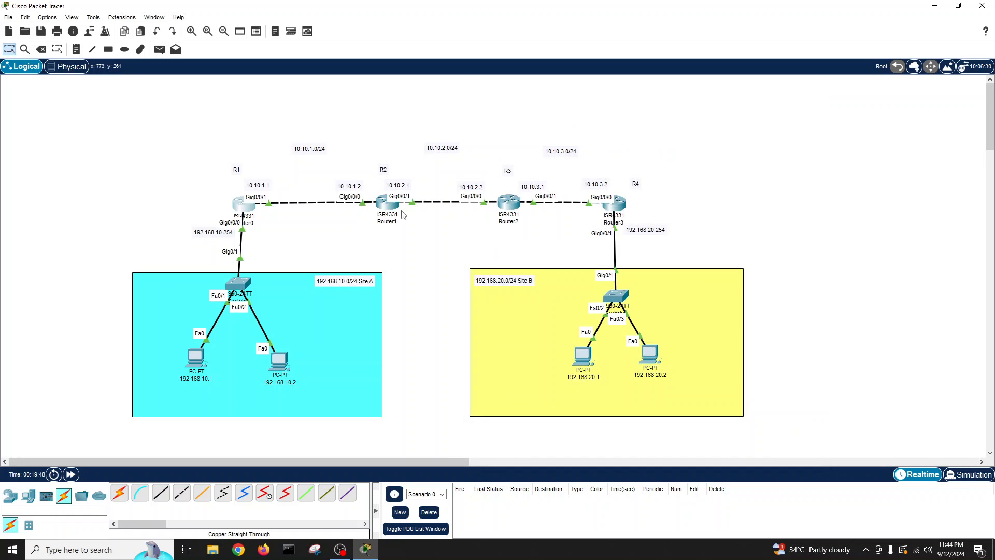
Add a static route on R2 to 192.168.20.0 with mask 255.255.255.0 via next hop 10.10.2.2.
{"action": "left_click", "coordinate": [388, 209]}
{"action": "left_click_drag", "start_coordinate": [458, 125], "coordinate": [667, 114]}
{"action": "key", "text": "Return"}
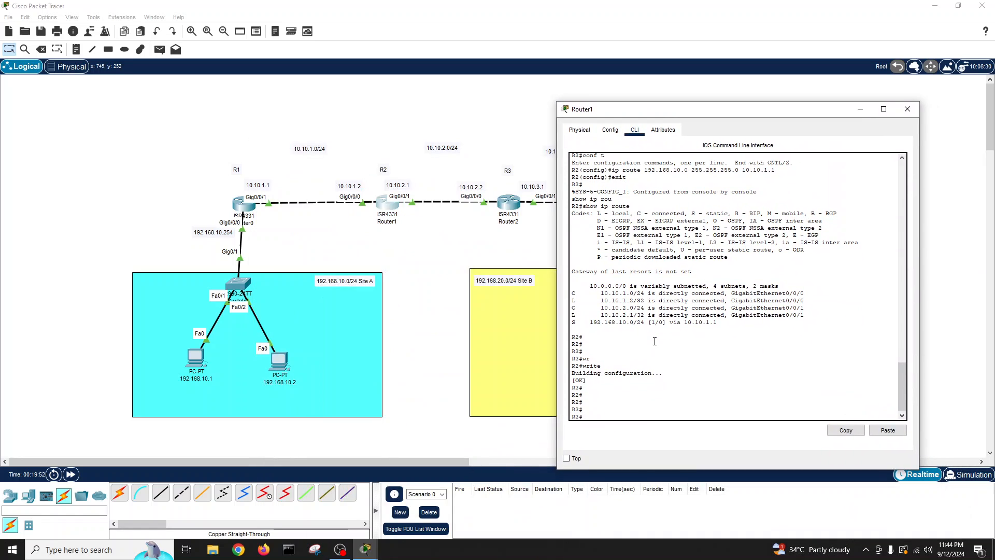
{"action": "type", "text": "conf t"}
{"action": "key", "text": "Return"}
{"action": "type", "text": "ip "}
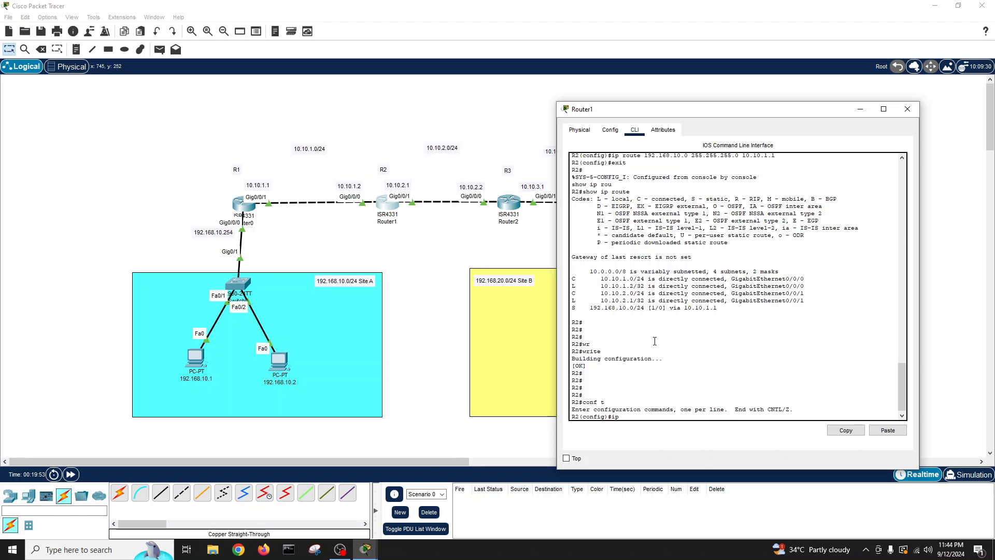
{"action": "type", "text": "route"}
{"action": "key", "text": "Tab"}
{"action": "key", "text": "Tab"}
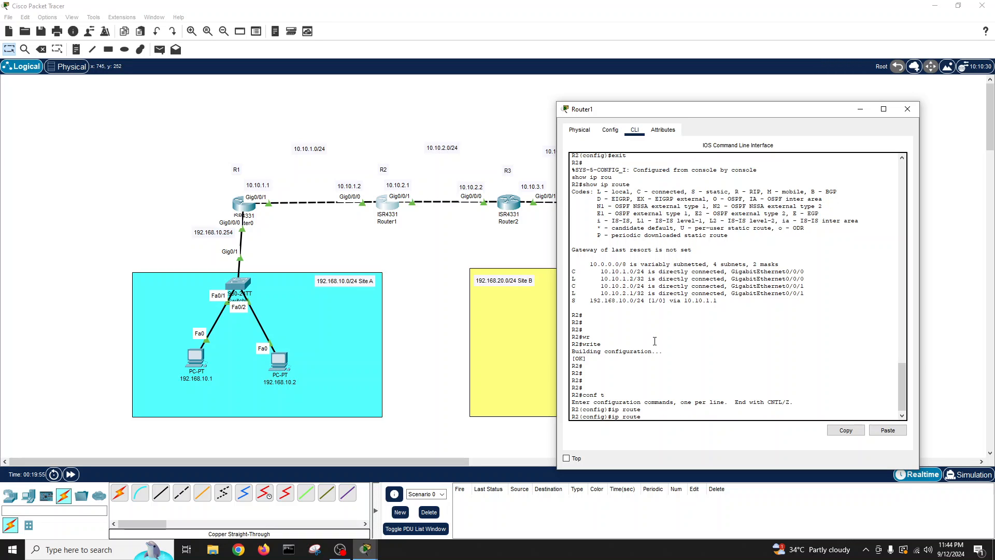
{"action": "type", "text": "192.168.2"}
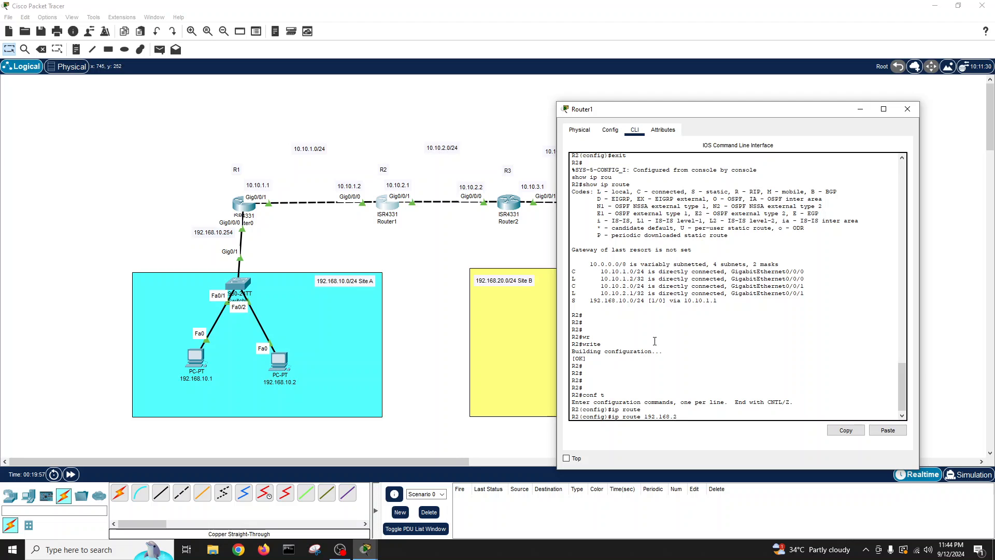
{"action": "type", "text": "0.0 255.255.255."}
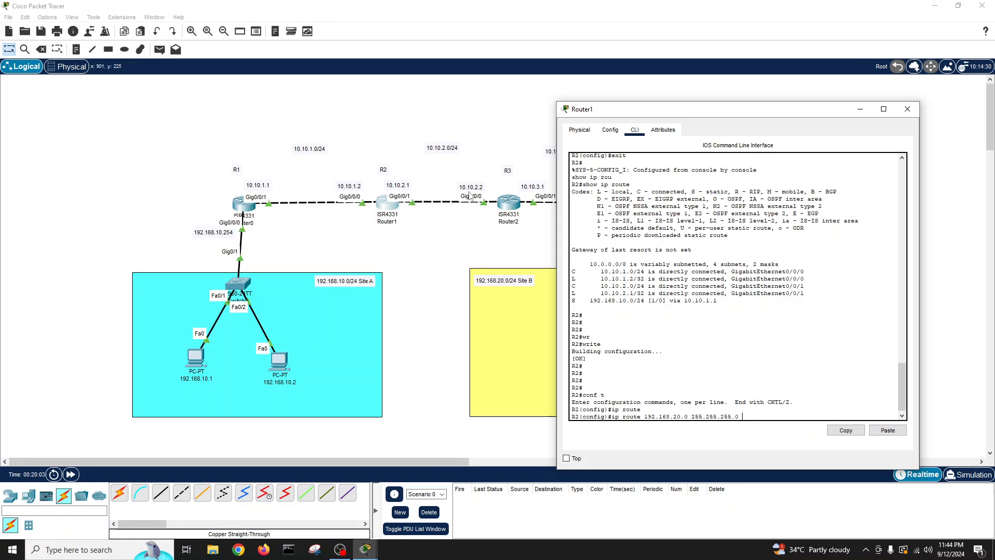
{"action": "type", "text": "0 10.10.2.2"}
{"action": "key", "text": "Return"}
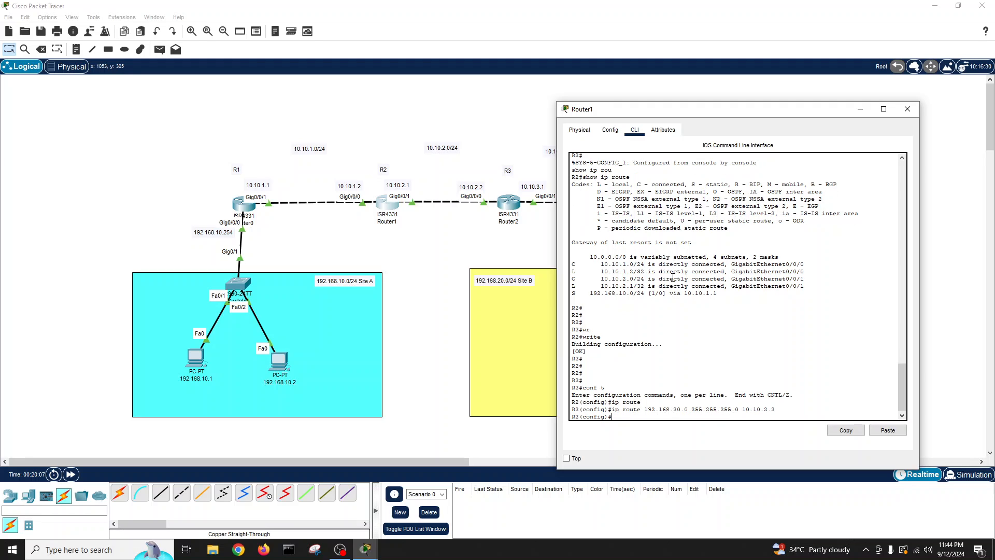
Exit configuration mode on R2, save its configuration with the write command, and close the router's window.
{"action": "type", "text": "exit"}
{"action": "key", "text": "Return"}
{"action": "key", "text": "Return"}
{"action": "key", "text": "Return"}
{"action": "key", "text": "Return"}
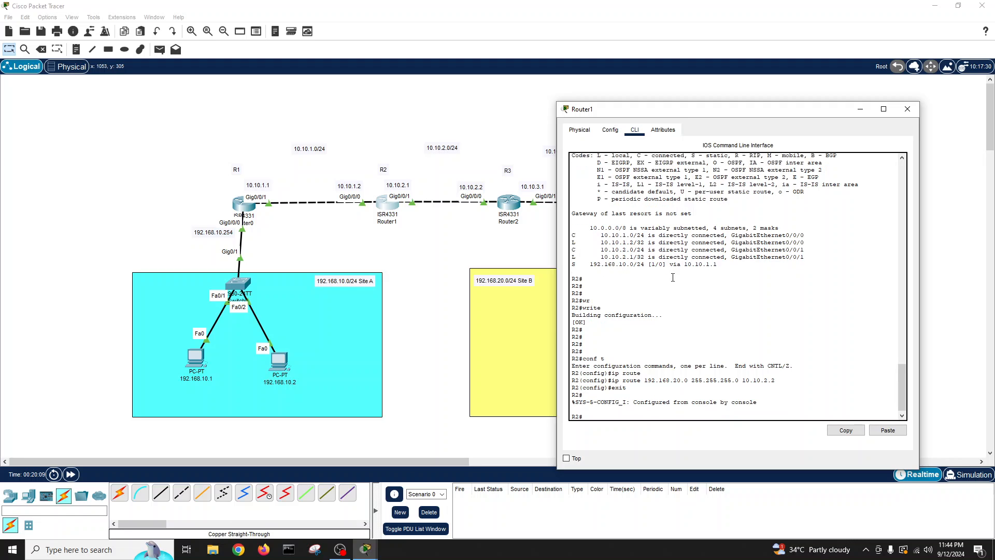
{"action": "type", "text": "wr"}
{"action": "key", "text": "Tab"}
{"action": "key", "text": "Return"}
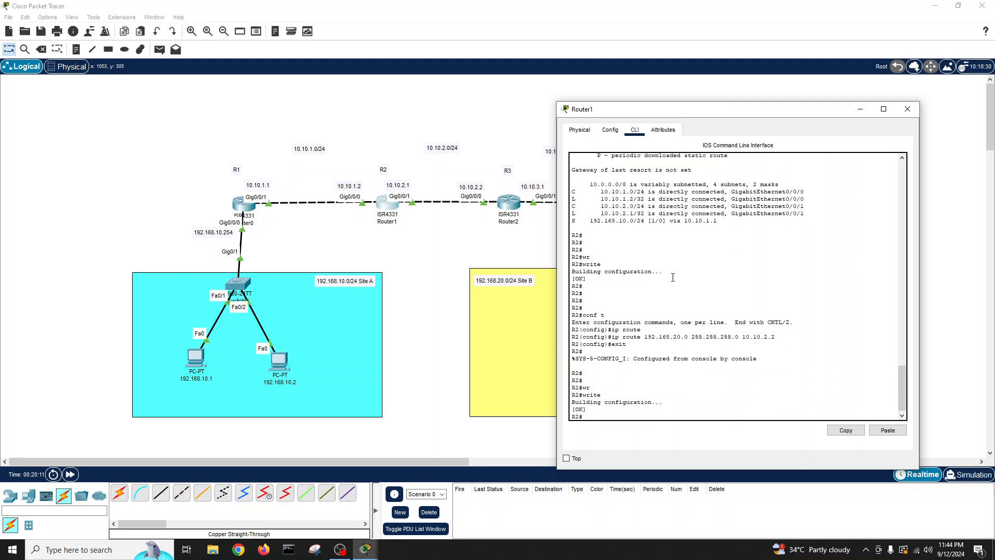
{"action": "left_click", "coordinate": [908, 109]}
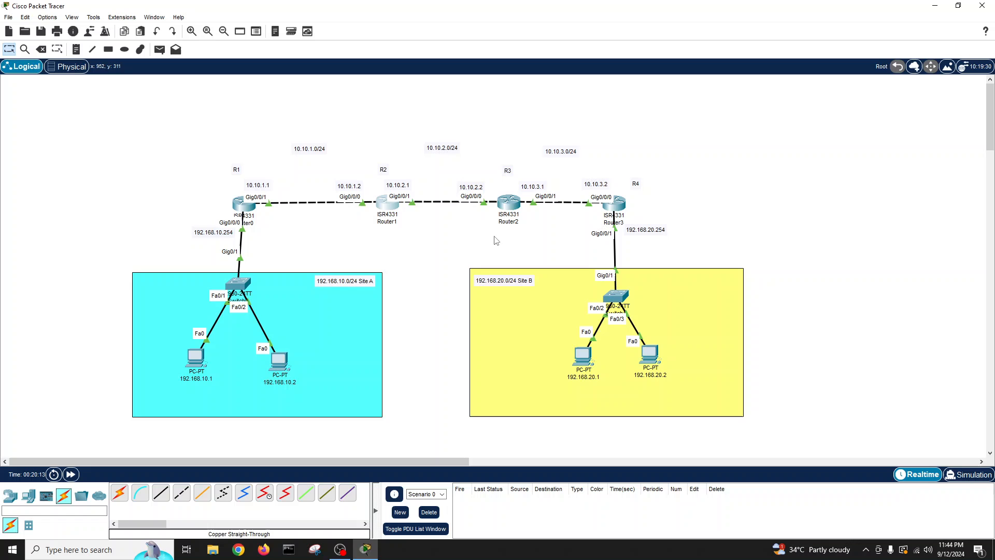
Add a static route on R3 to 192.168.20.0 with mask 255.255.255.0 via next hop 10.10.3.2.
{"action": "left_click", "coordinate": [508, 202]}
{"action": "left_click_drag", "start_coordinate": [524, 127], "coordinate": [289, 111]}
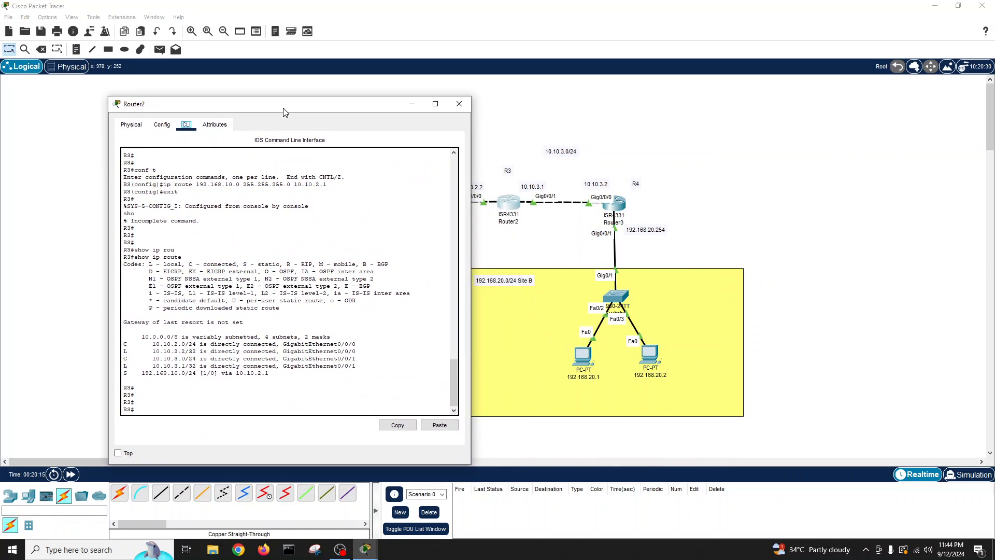
{"action": "left_click", "coordinate": [208, 369]}
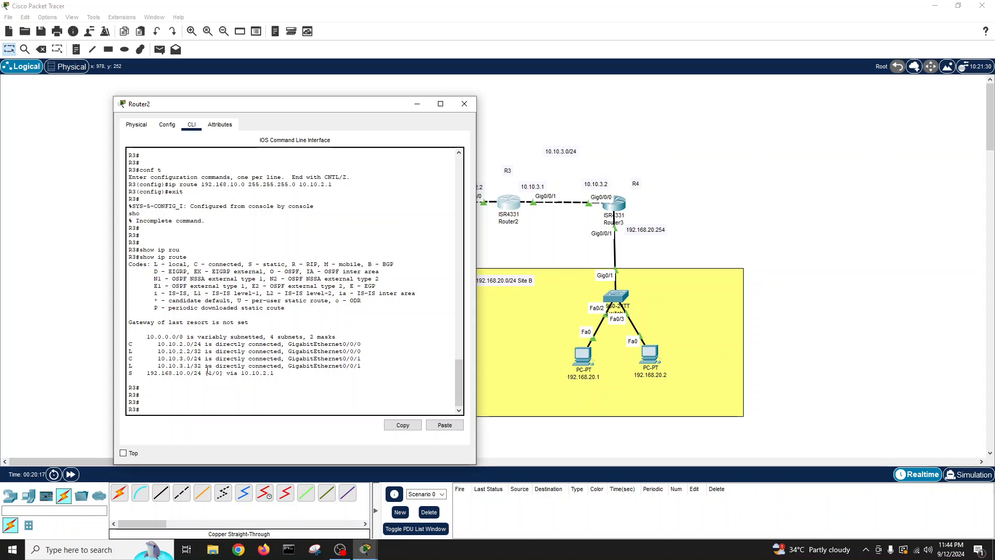
{"action": "type", "text": "conf t"}
{"action": "key", "text": "Return"}
{"action": "type", "text": "ip rou"}
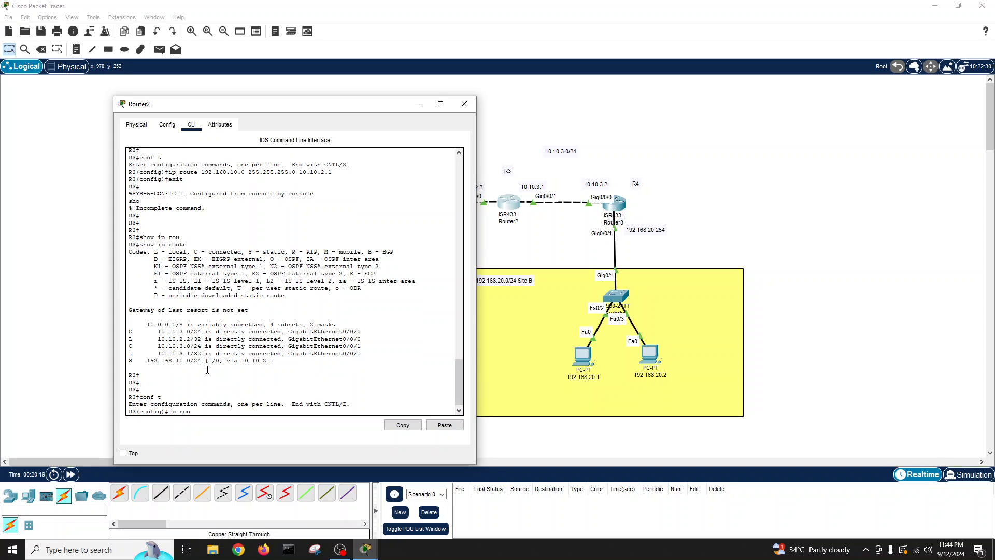
{"action": "type", "text": "te 192.168.2"}
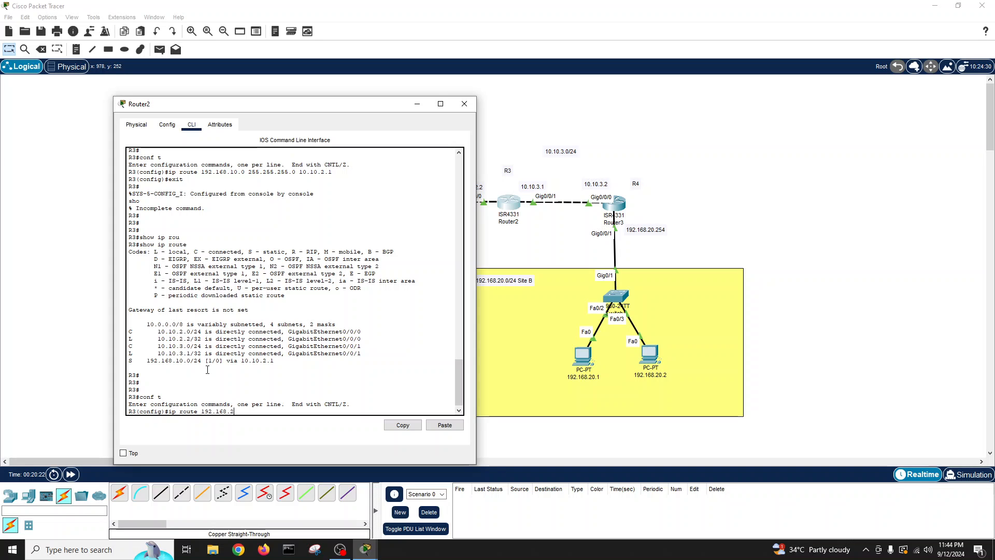
{"action": "type", "text": "0.0 255.255.255.0 10.10.3.2"}
{"action": "key", "text": "Return"}
Exit configuration mode on R3, save its configuration with the write command, and close the router's window.
{"action": "type", "text": "exi"}
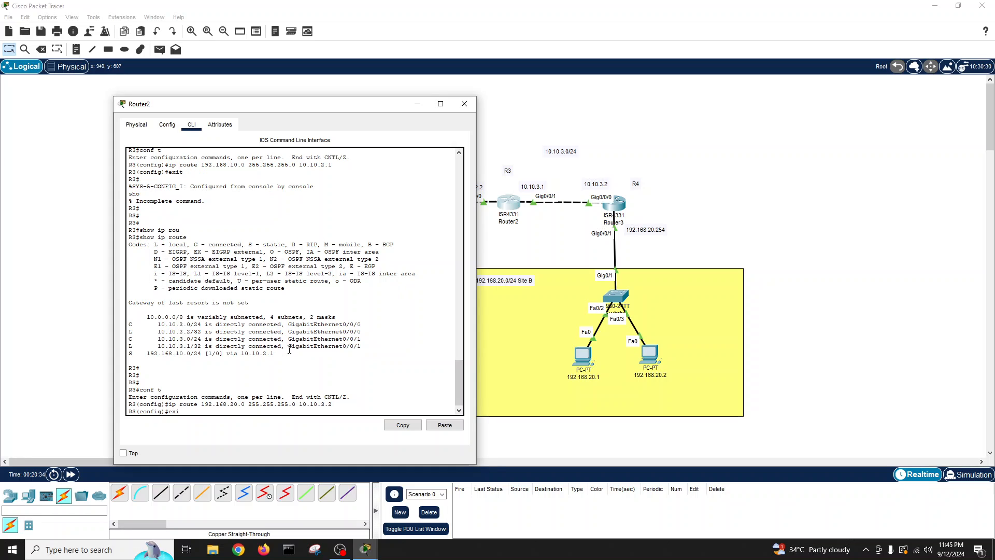
{"action": "type", "text": "t"}
{"action": "key", "text": "Return"}
{"action": "type", "text": "wr"}
{"action": "key", "text": "Tab"}
{"action": "key", "text": "Return"}
{"action": "key", "text": "Return"}
{"action": "key", "text": "Return"}
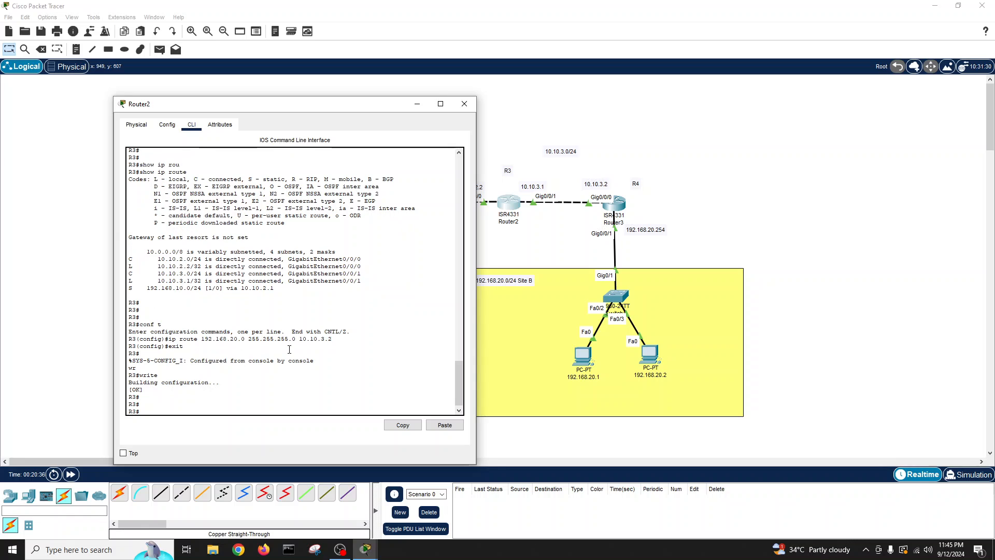
{"action": "left_click", "coordinate": [468, 104]}
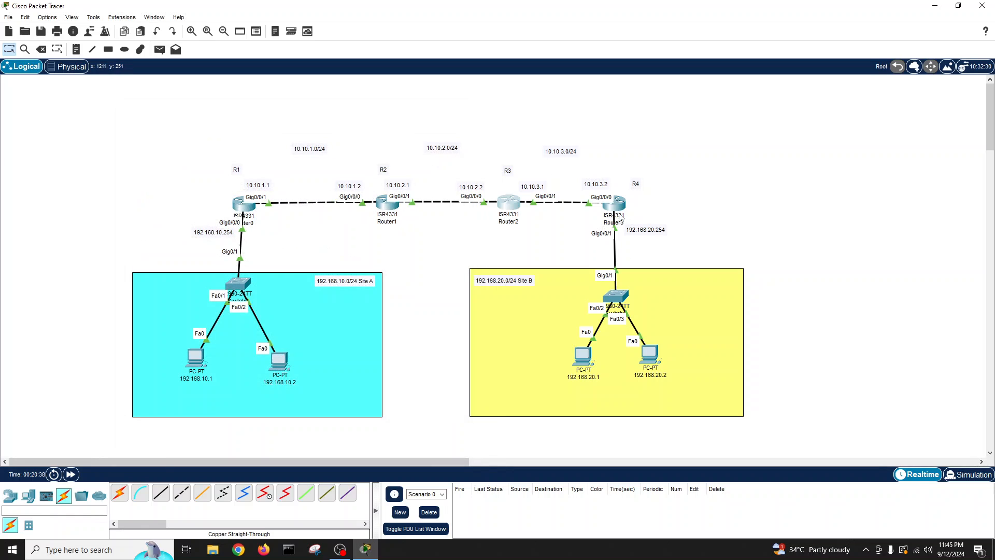
Nudge the 192.168.20.254 label closer to R4's LAN link and the 192.168.10.254 label closer to R1's LAN link.
{"action": "left_click_drag", "start_coordinate": [648, 234], "coordinate": [643, 237]}
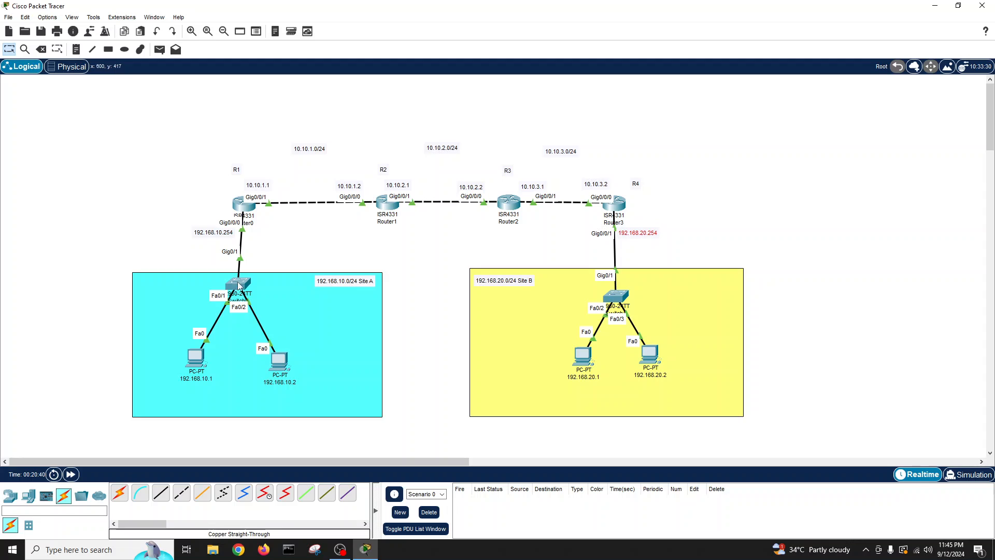
{"action": "left_click_drag", "start_coordinate": [218, 237], "coordinate": [220, 237]}
{"action": "left_click", "coordinate": [633, 235]}
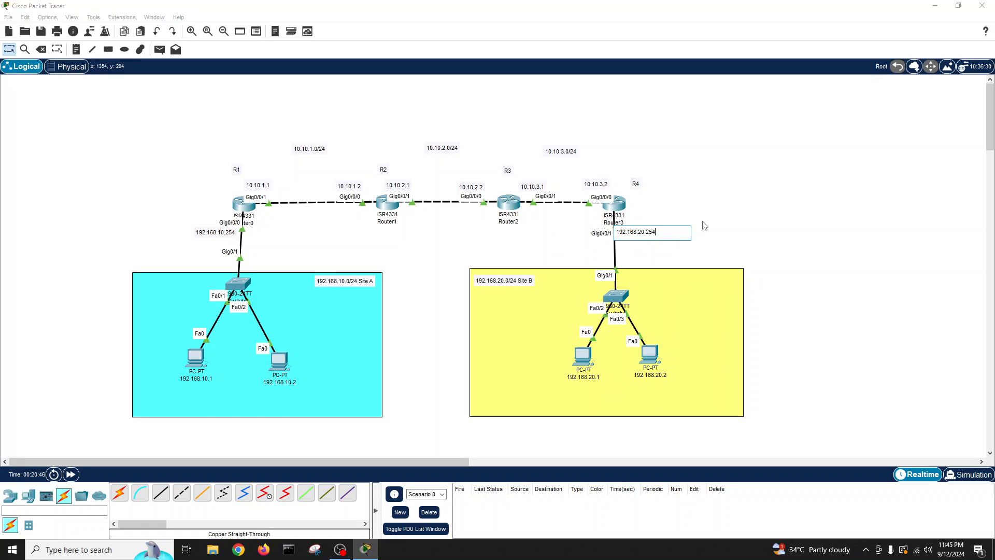
Finish the 192.168.20.254 label, open R4's command line and display its routing table with show ip route.
{"action": "left_click", "coordinate": [704, 218]}
{"action": "left_click", "coordinate": [622, 205]}
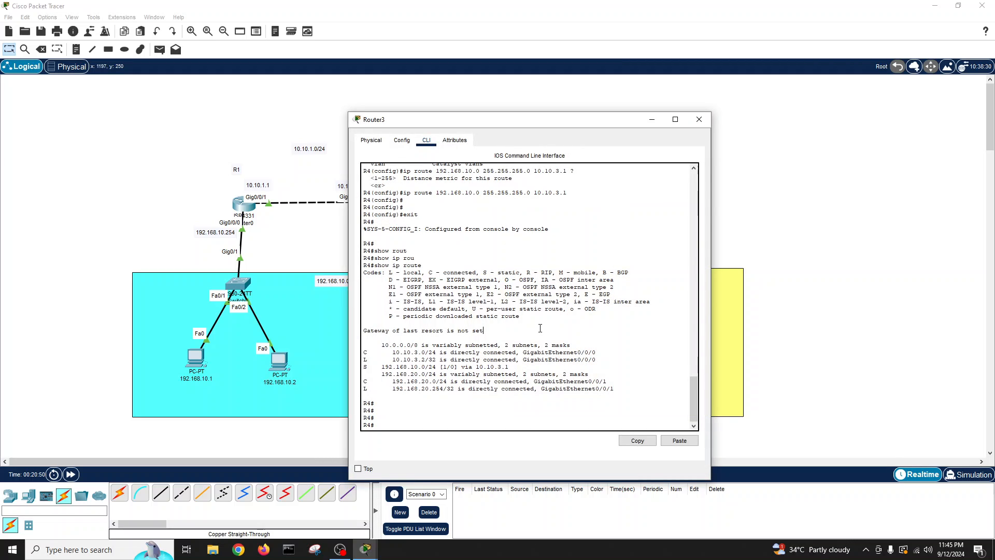
{"action": "key", "text": "Return"}
{"action": "key", "text": "Return"}
{"action": "type", "text": "show ip rou"}
{"action": "key", "text": "Tab"}
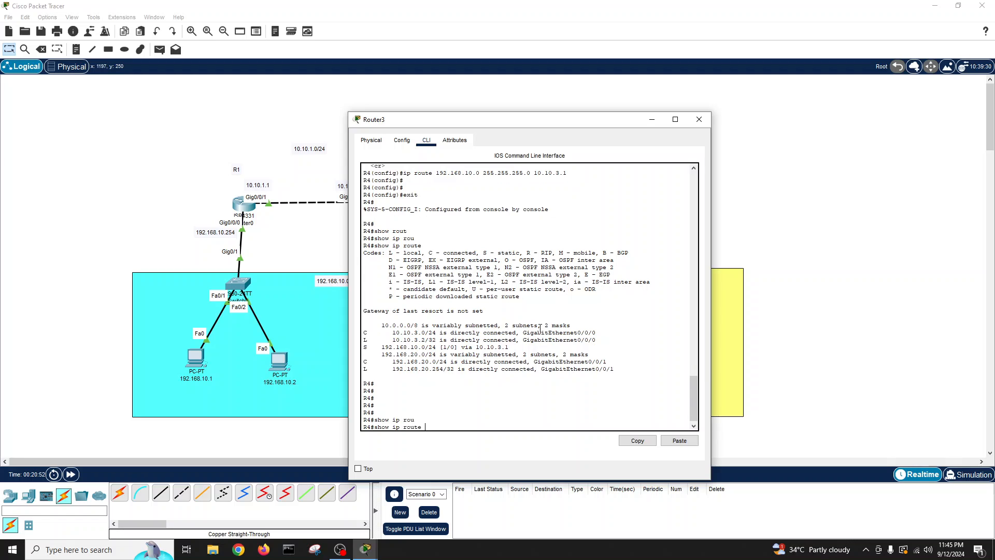
{"action": "key", "text": "Return"}
{"action": "key", "text": "Return"}
{"action": "key", "text": "Return"}
{"action": "key", "text": "Return"}
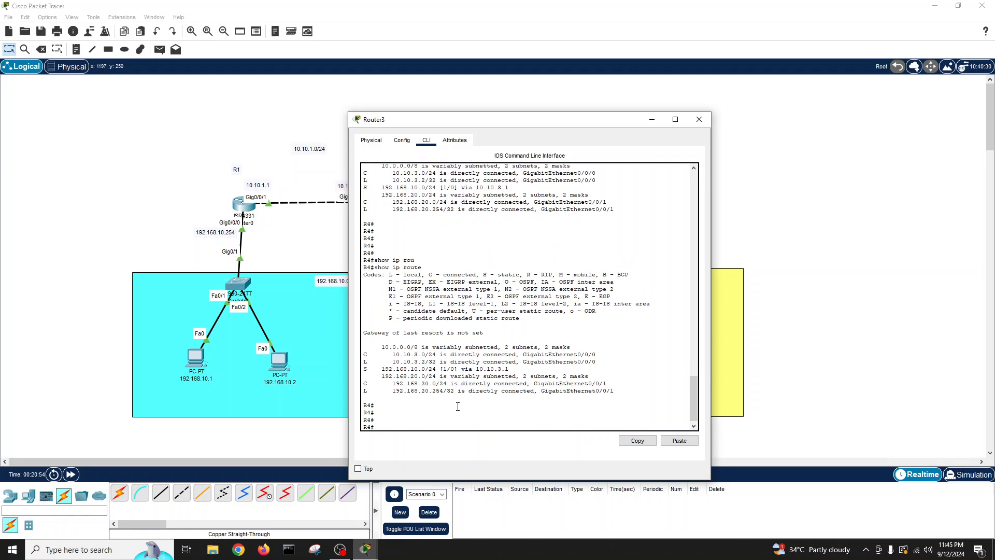
Highlight the static route to 192.168.10.0/24 and the connected 192.168.20.0/24 entries in R4's routing table, and close the router's window.
{"action": "left_click_drag", "start_coordinate": [380, 371], "coordinate": [522, 372]}
{"action": "left_click_drag", "start_coordinate": [391, 381], "coordinate": [504, 393]}
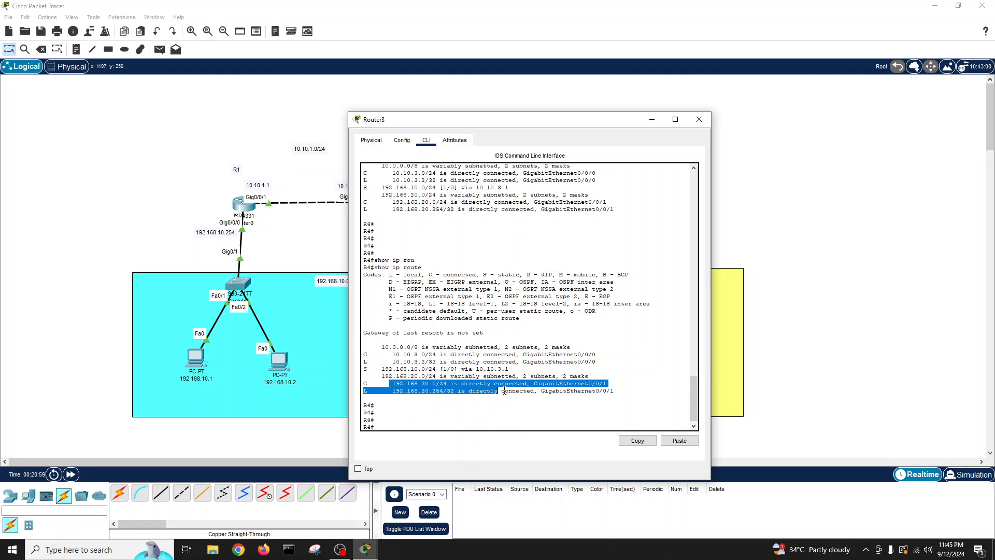
{"action": "left_click", "coordinate": [700, 120]}
Open the Command Prompt on the PC 192.168.20.2 and ping 192.168.10.2 in Site A.
{"action": "left_click", "coordinate": [651, 356]}
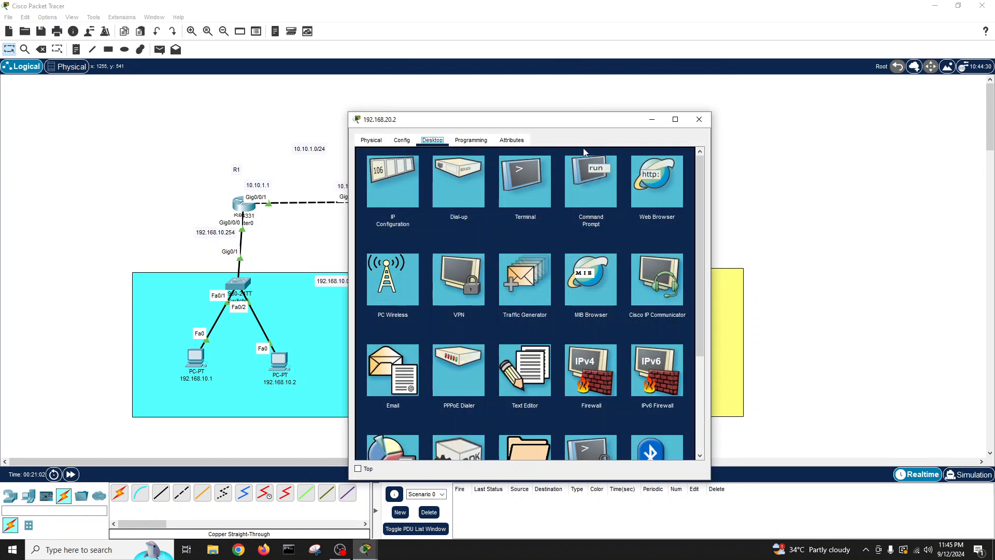
{"action": "left_click_drag", "start_coordinate": [575, 125], "coordinate": [759, 103]}
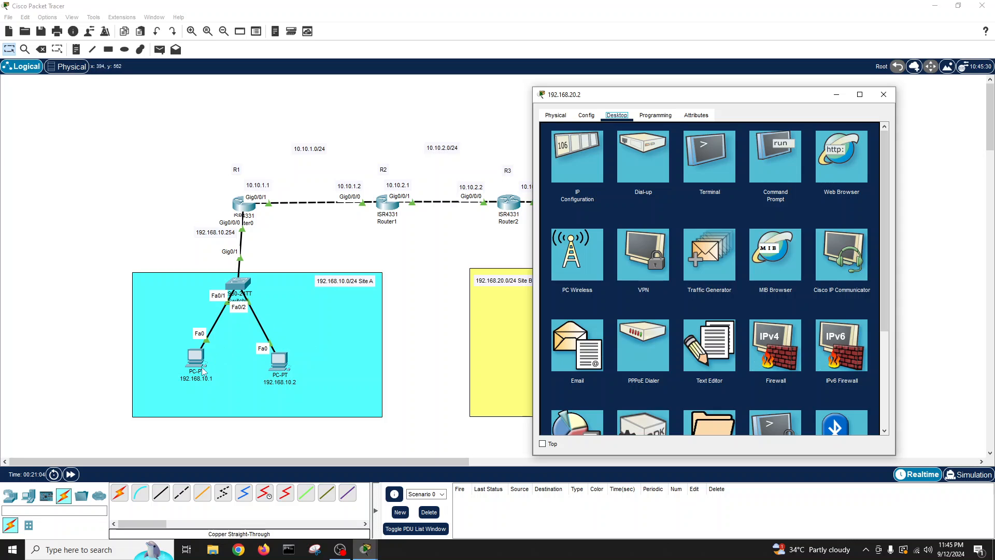
{"action": "left_click", "coordinate": [781, 196]}
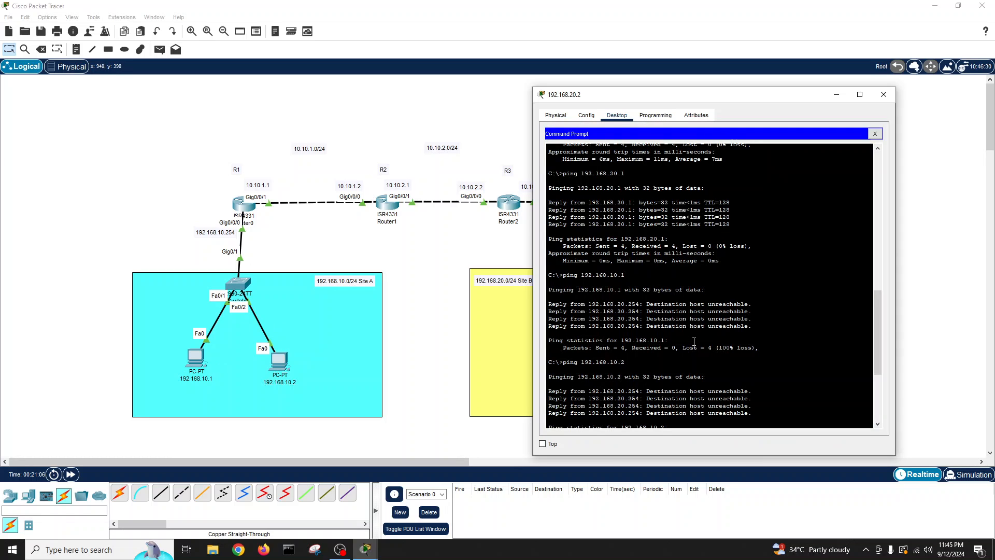
{"action": "key", "text": "Return"}
{"action": "key", "text": "Return"}
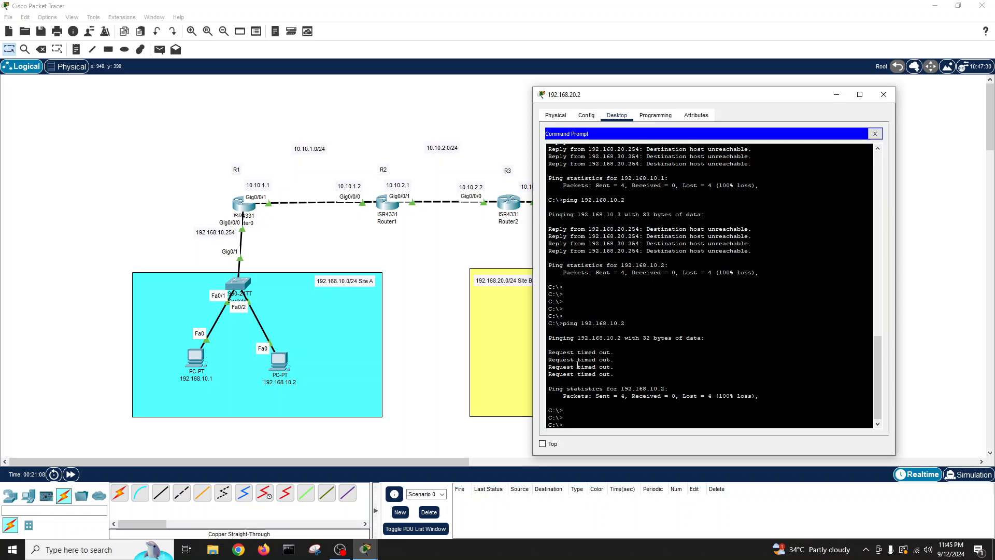
{"action": "key", "text": "Up"}
{"action": "key", "text": "Return"}
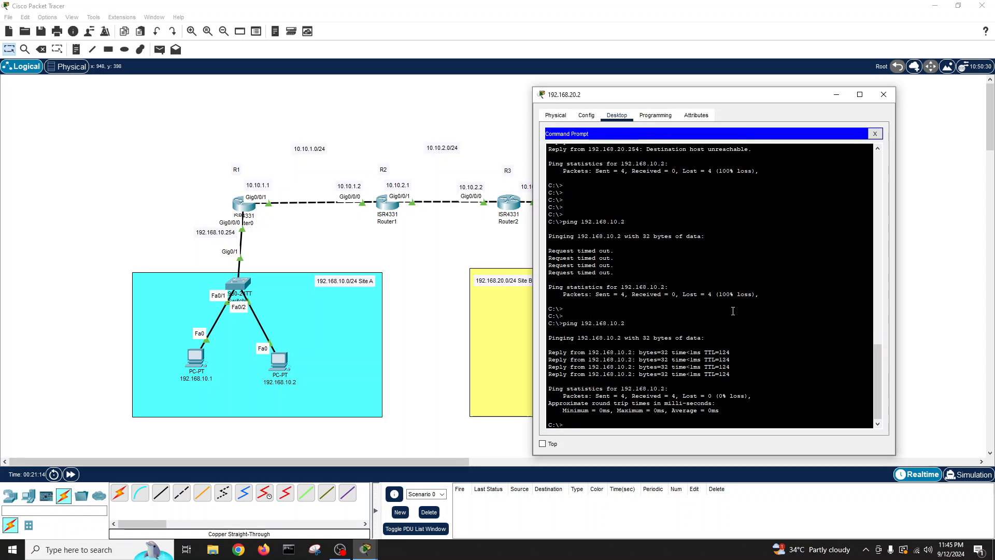
Ping 192.168.10.1 from the PC 192.168.20.2, and close its Command Prompt and device window.
{"action": "key", "text": "Up"}
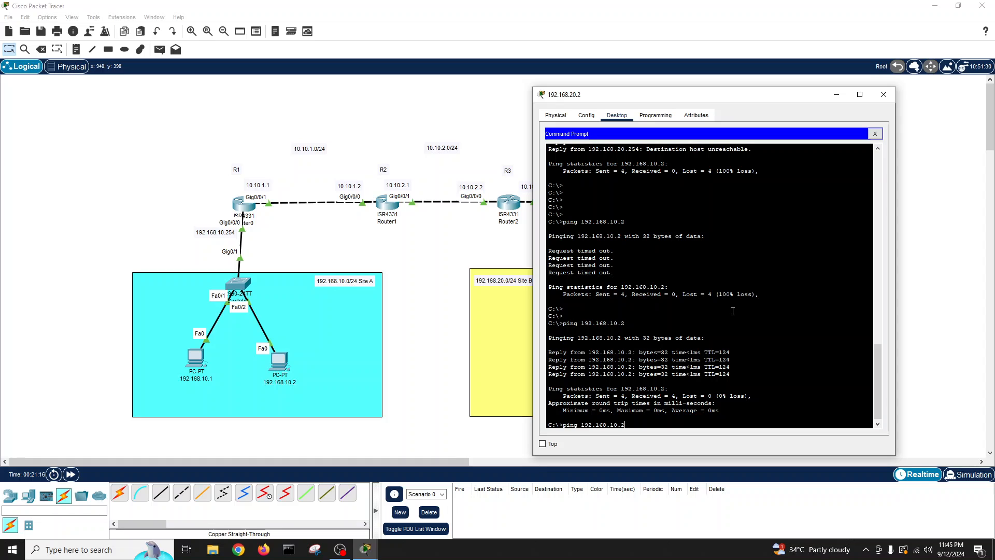
{"action": "key", "text": "Return"}
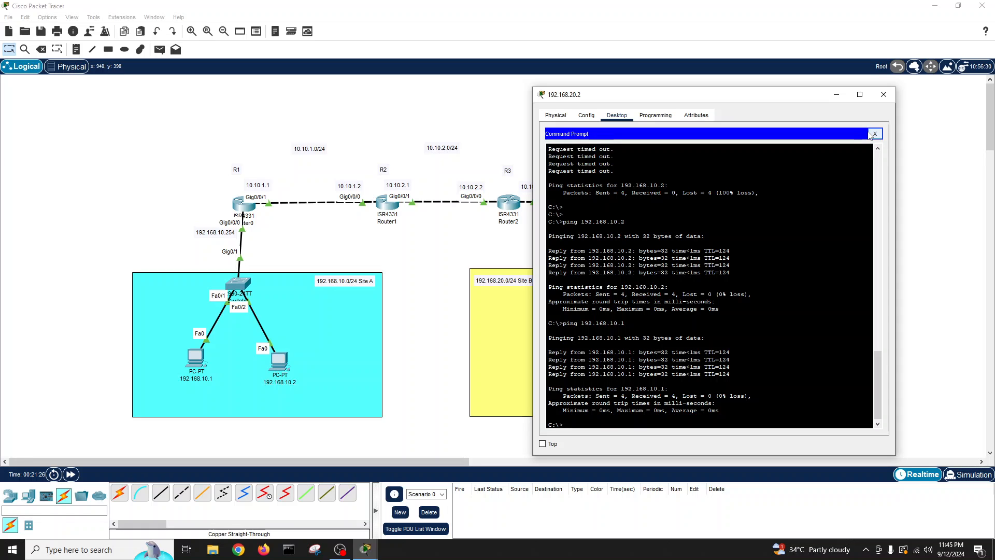
{"action": "left_click", "coordinate": [875, 134]}
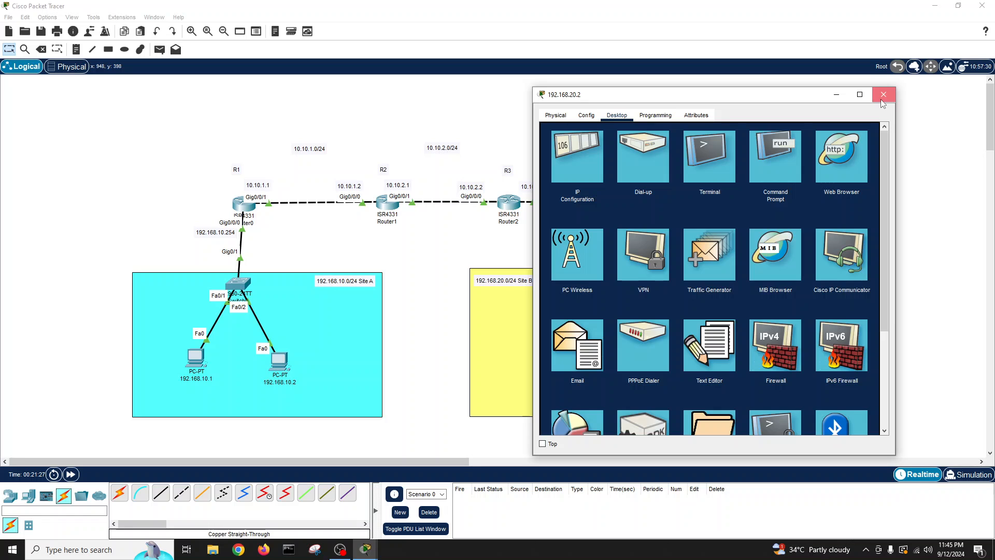
{"action": "left_click", "coordinate": [882, 95]}
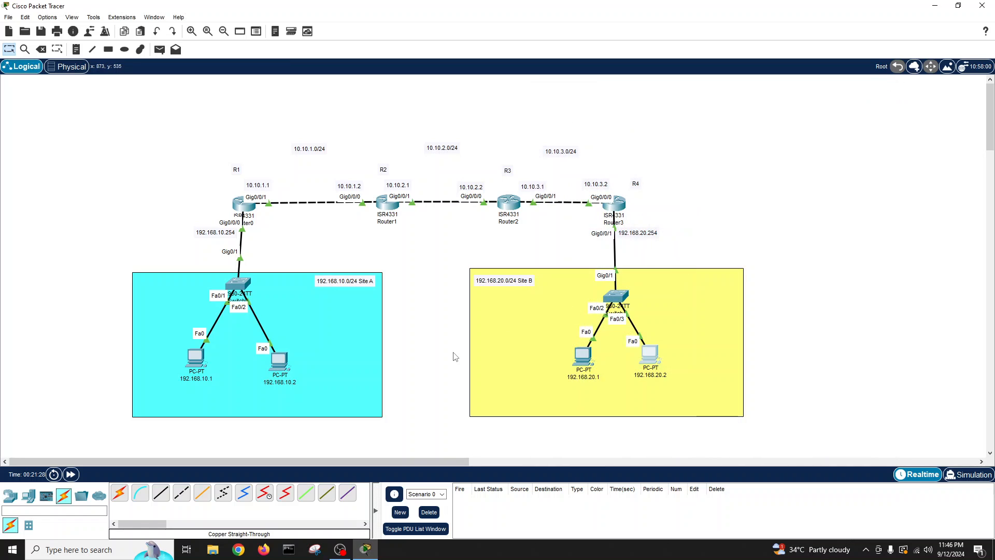
Open the Command Prompt on the PC 192.168.10.1 and ping 192.168.20.1 in Site B.
{"action": "left_click", "coordinate": [197, 364]}
{"action": "left_click_drag", "start_coordinate": [437, 120], "coordinate": [105, 101]}
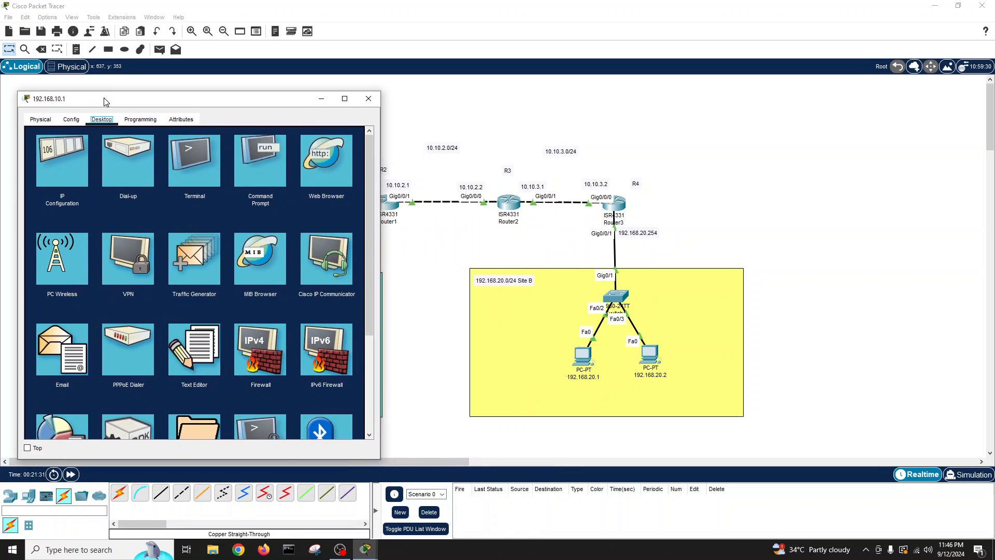
{"action": "left_click", "coordinate": [259, 202]}
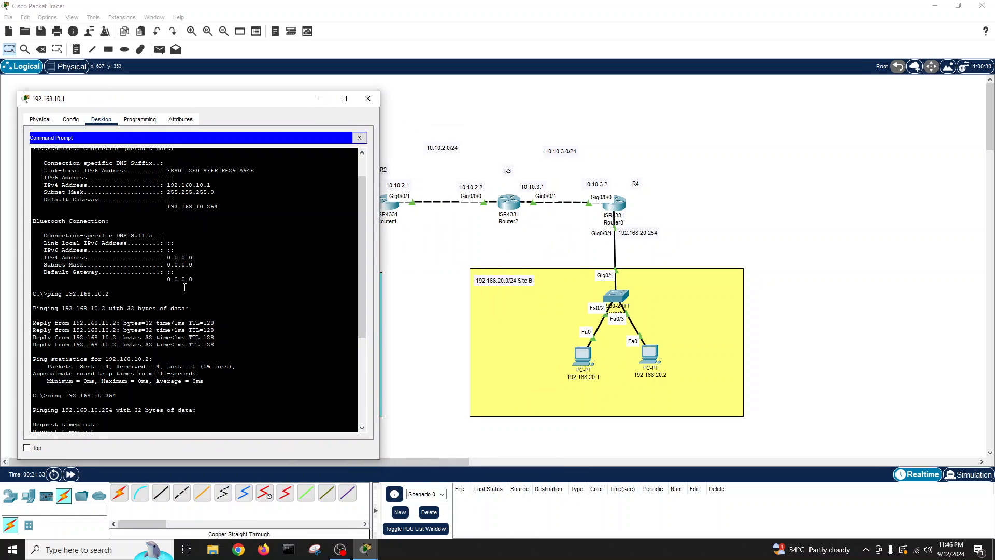
{"action": "scroll", "coordinate": [185, 286], "scroll_direction": "down", "scroll_amount": 8}
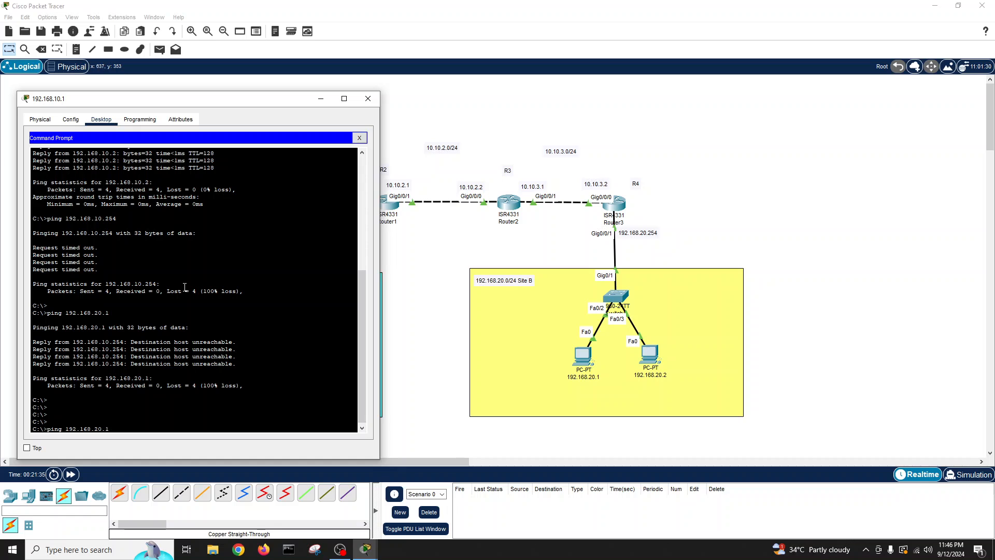
{"action": "key", "text": "Return"}
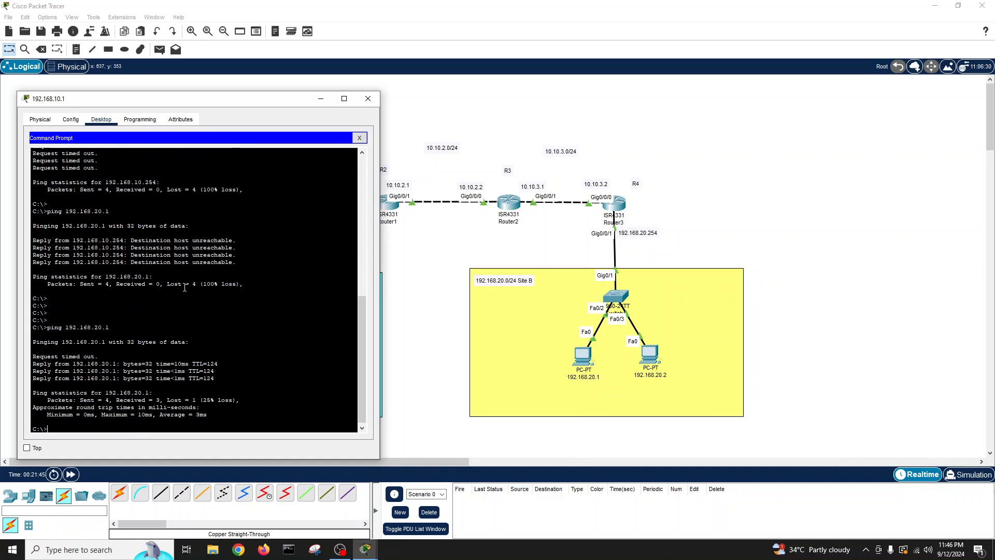
Repeat the ping to 192.168.20.1 from the PC 192.168.10.1 and close the PC's window.
{"action": "key", "text": "Up"}
{"action": "key", "text": "Return"}
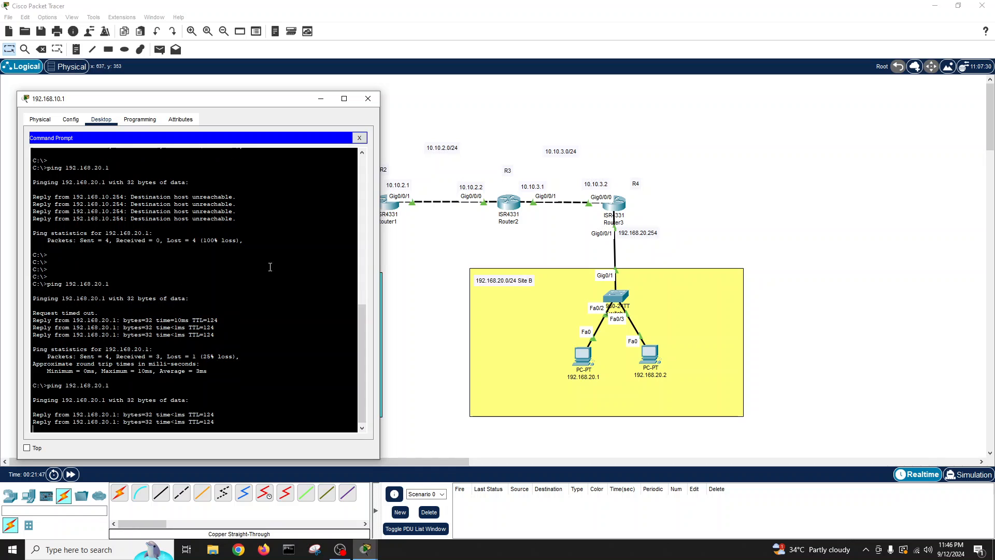
{"action": "left_click_drag", "start_coordinate": [233, 101], "coordinate": [257, 110]}
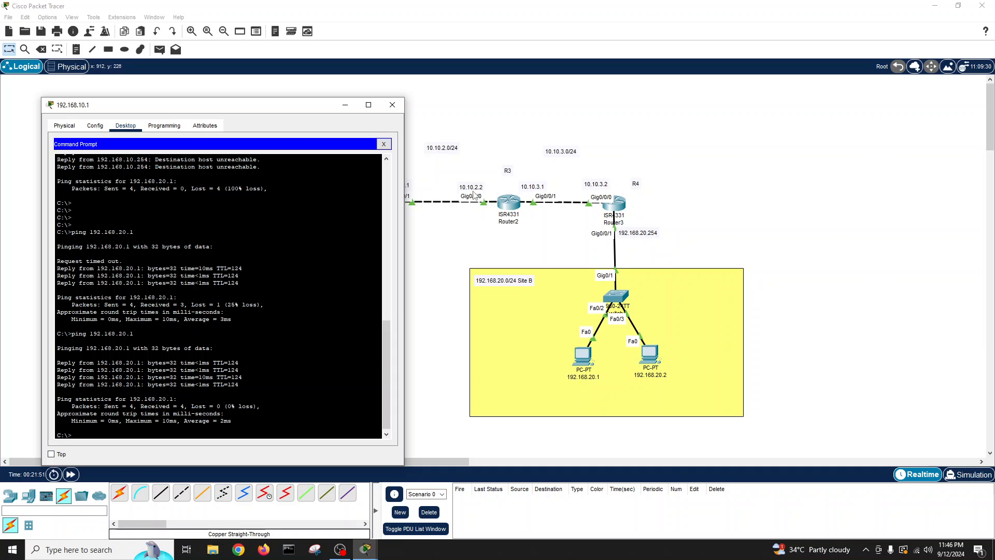
{"action": "left_click", "coordinate": [393, 104]}
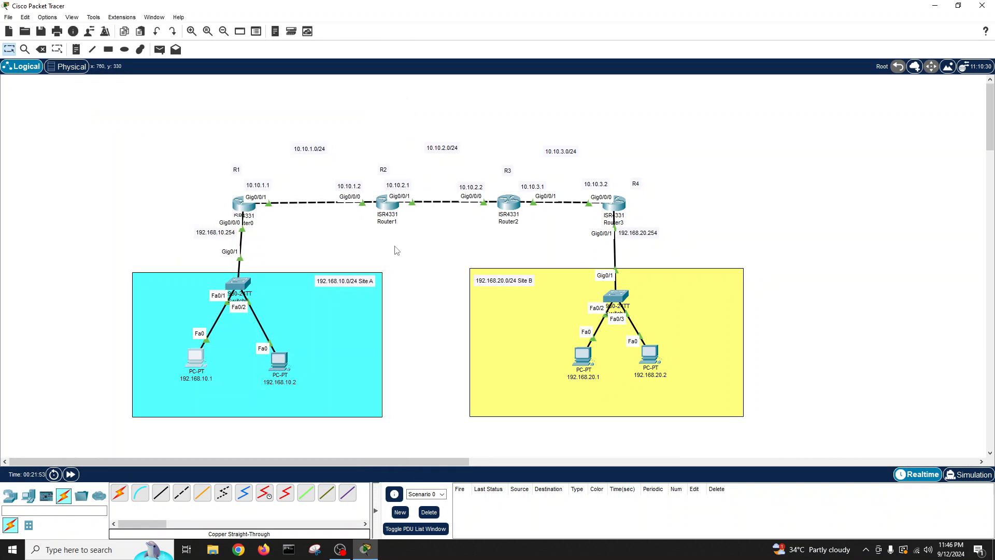